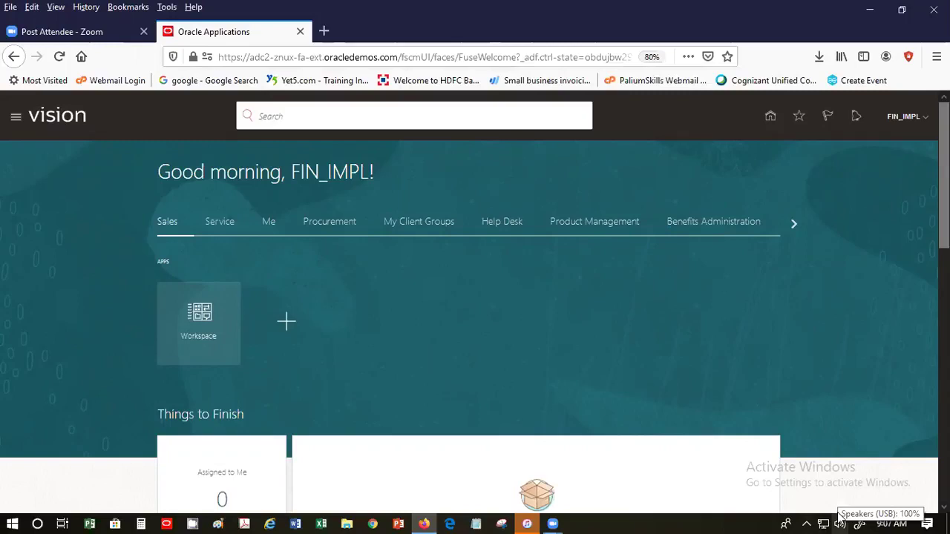
Confirm the Logitech USB Headset H340 is the playback device and launch Troubleshoot sound problems.
left_click(839, 522)
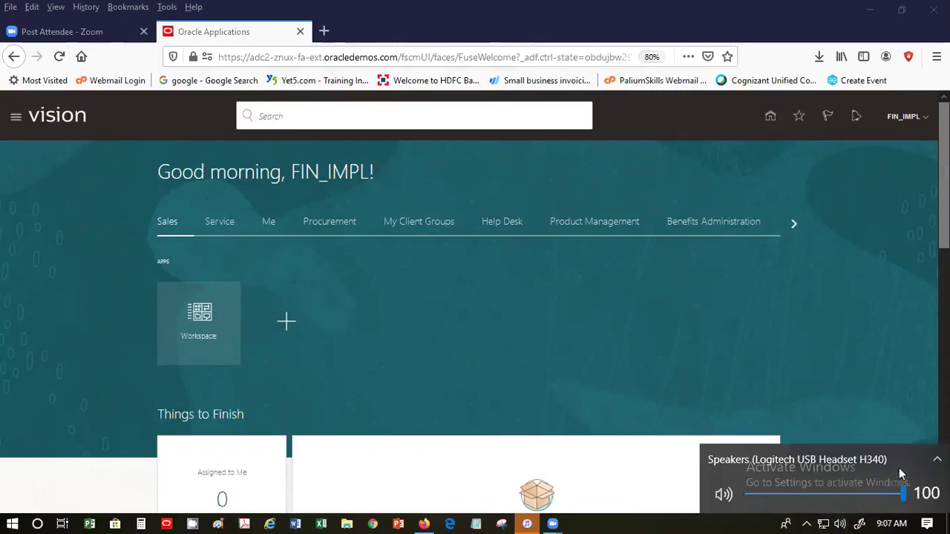
left_click(902, 460)
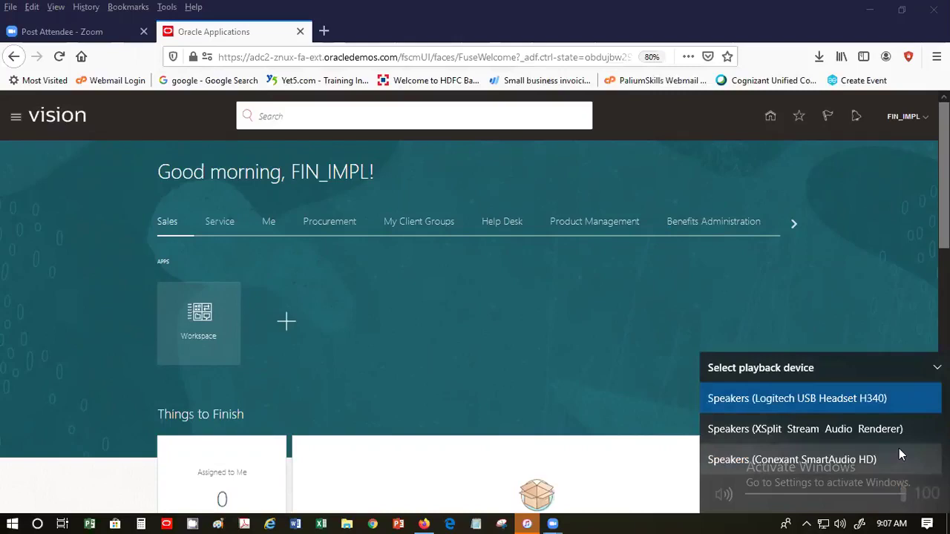
right_click(839, 514)
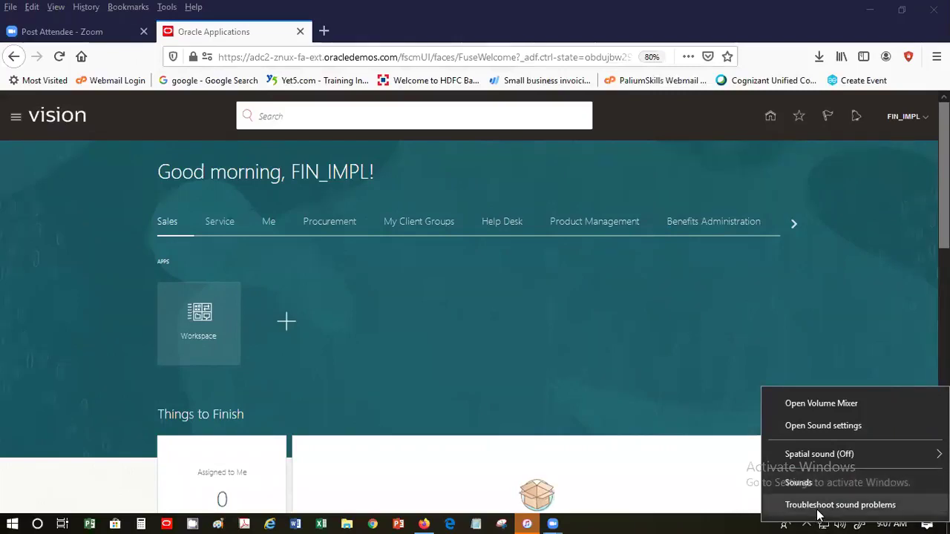
left_click(818, 505)
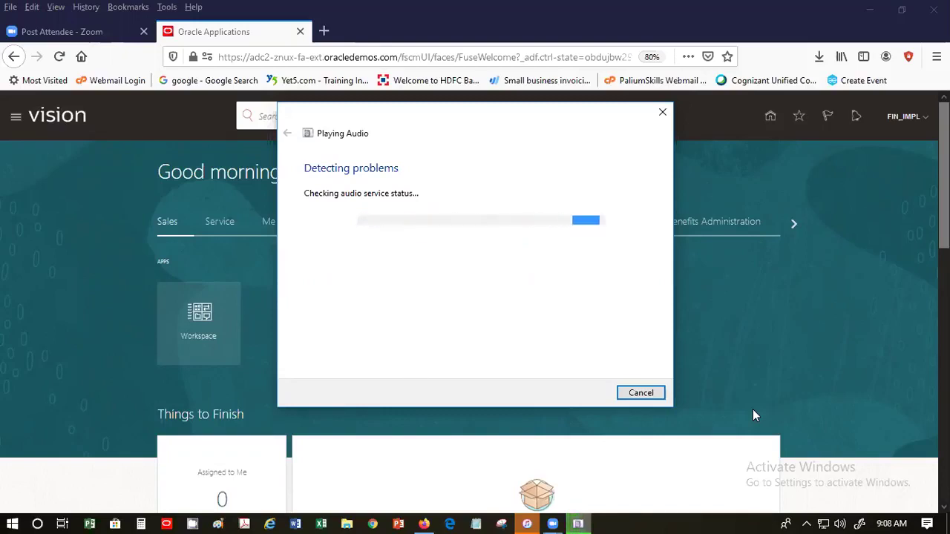
Run the sound troubleshooter on the Logitech USB Headset H340 speakers.
mouse_move(529, 517)
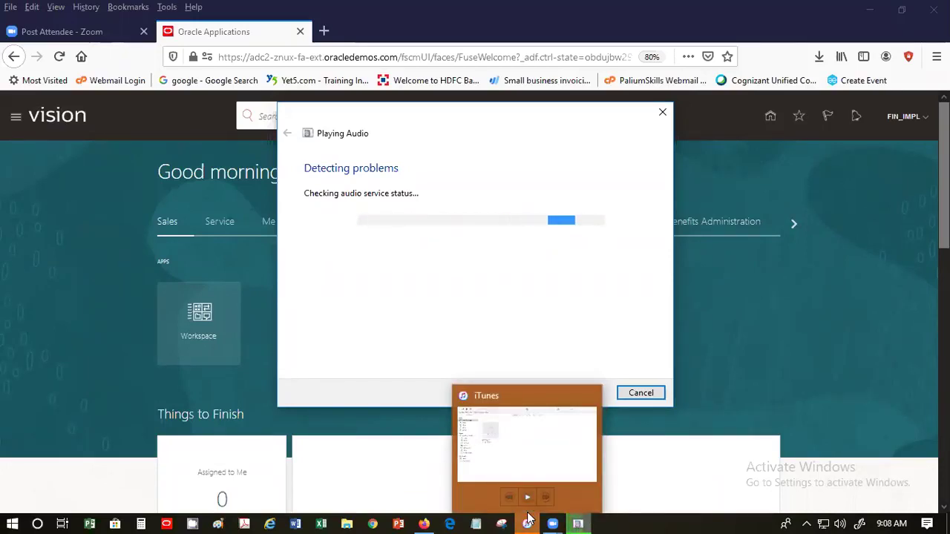
mouse_move(577, 519)
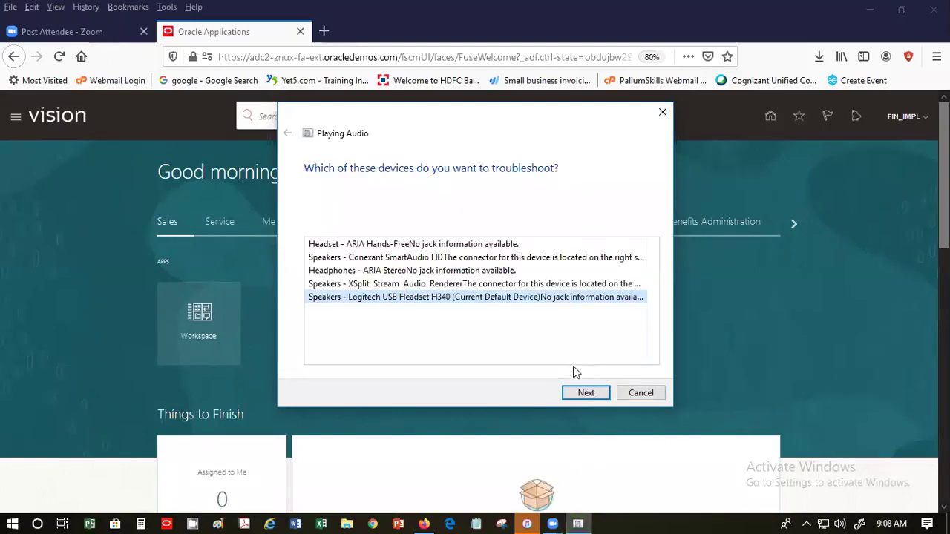
left_click(583, 394)
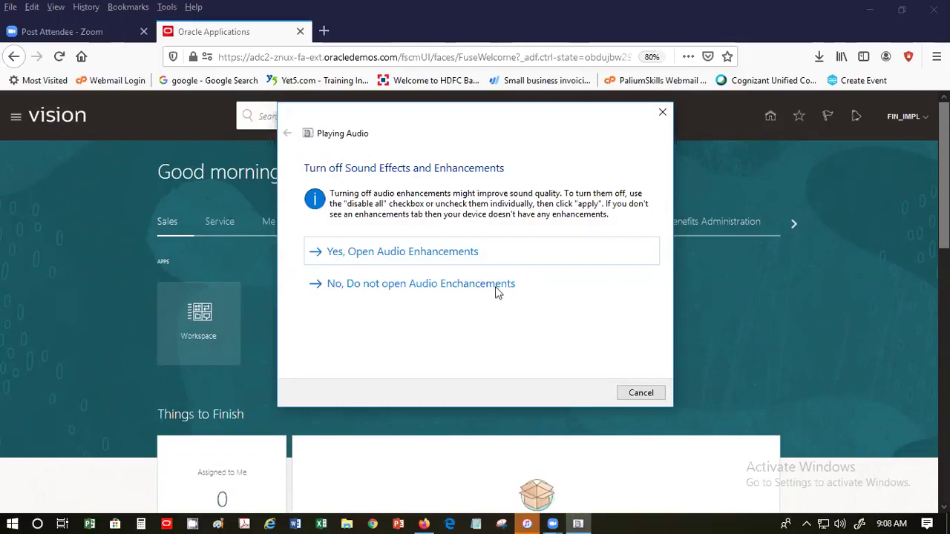
Test the speakers from Audio Enhancements, confirm the level is 100, and close the troubleshooter.
left_click(502, 260)
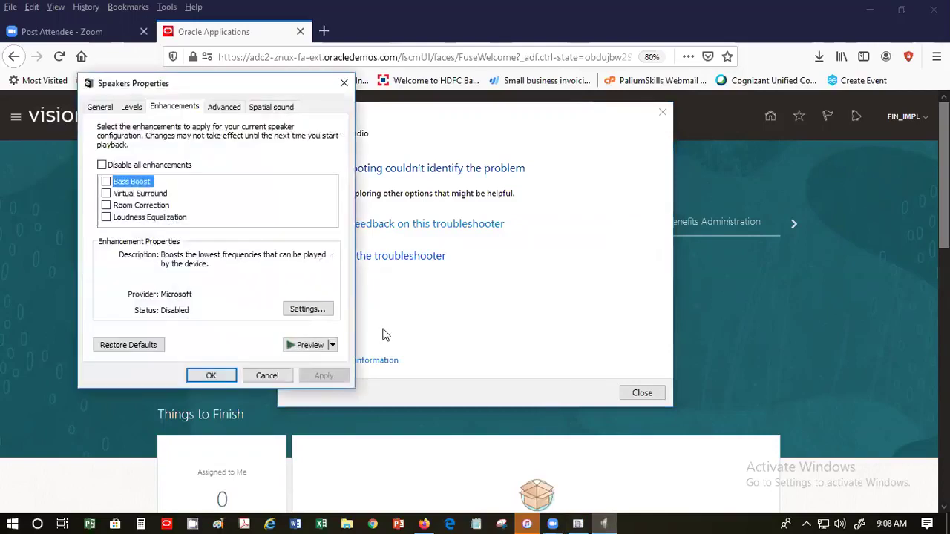
left_click(299, 350)
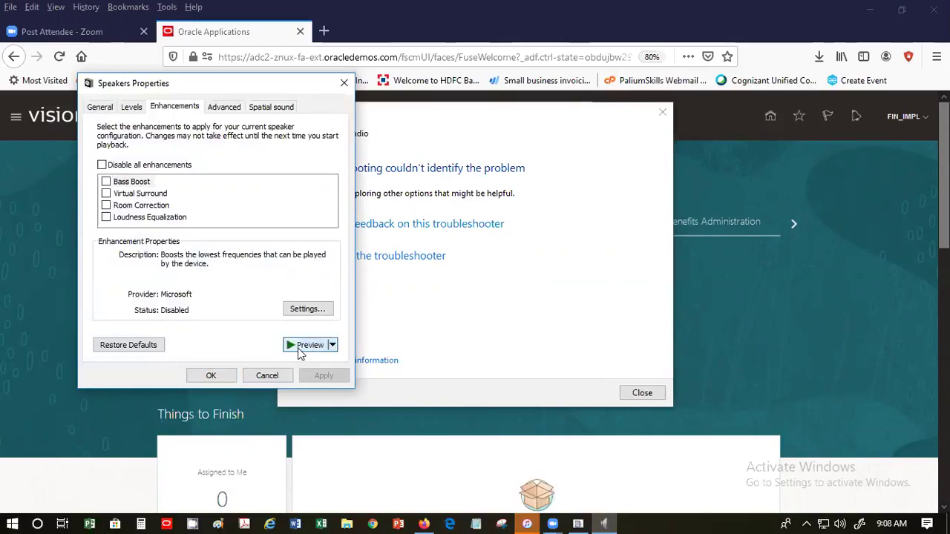
left_click(132, 109)
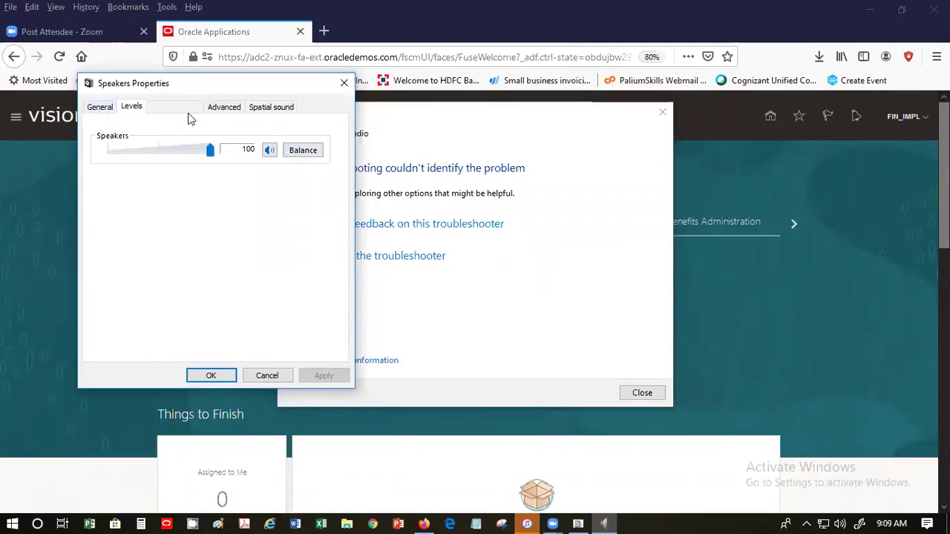
left_click(344, 83)
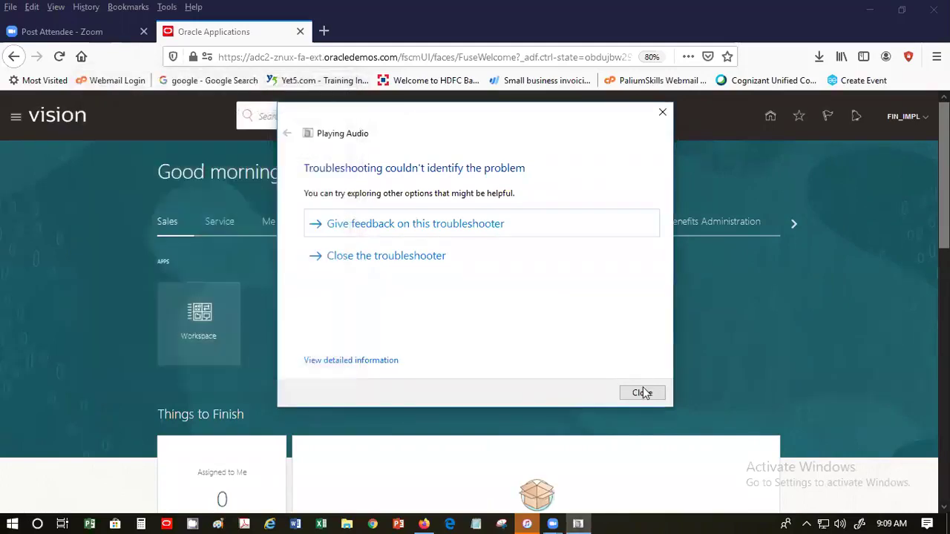
left_click(642, 394)
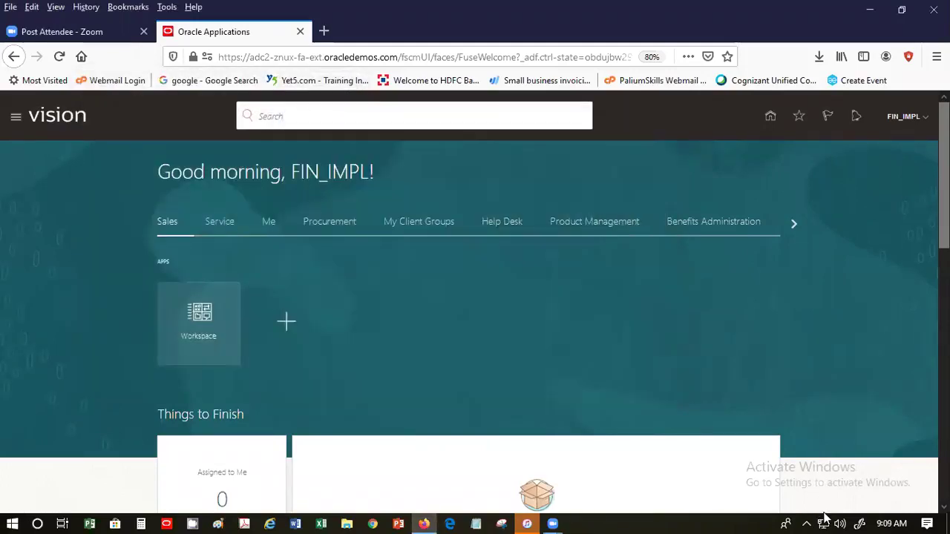
Open the Windows Sound settings, and glance at the Volume mixer before closing it.
right_click(837, 514)
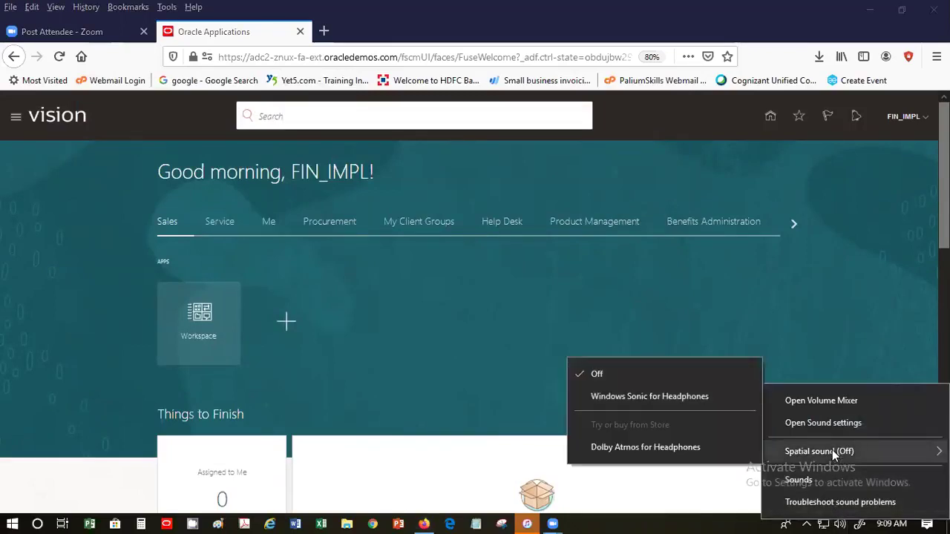
left_click(828, 424)
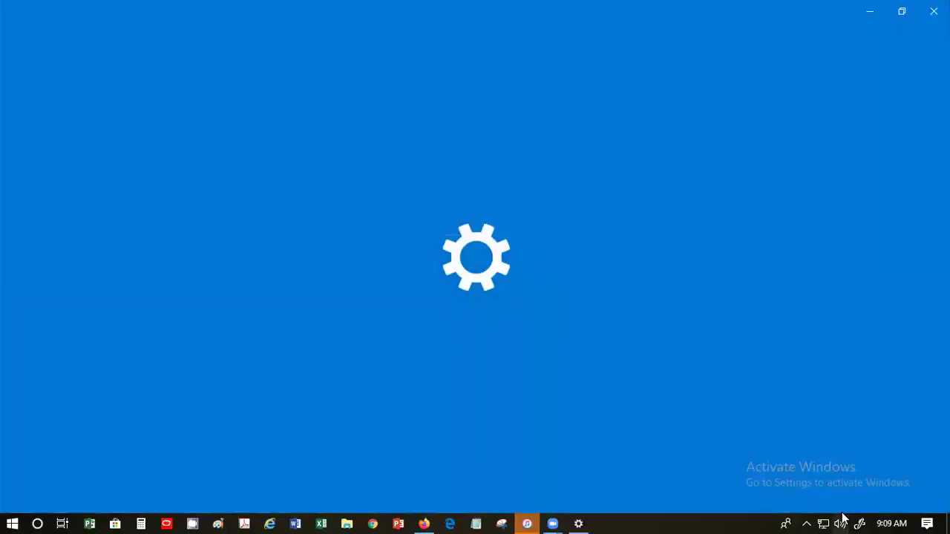
right_click(840, 517)
left_click(825, 405)
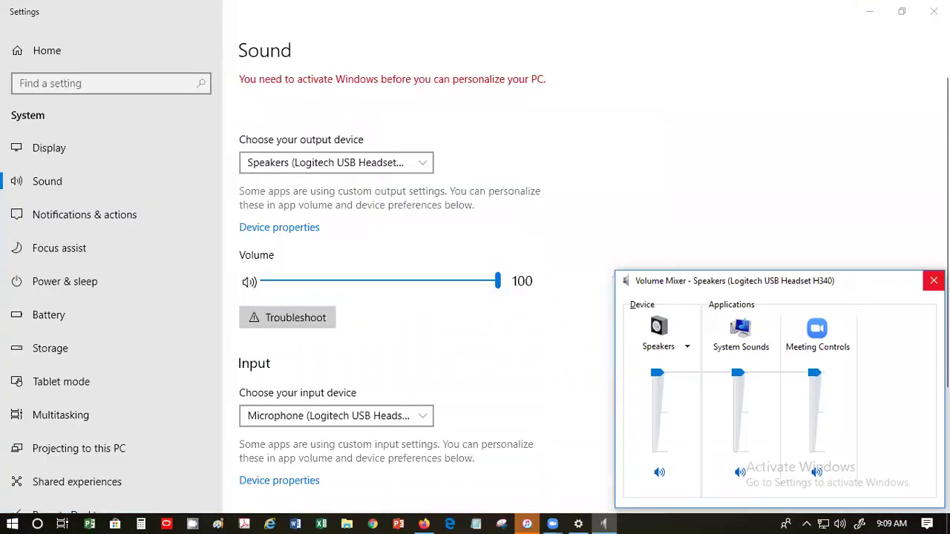
left_click(933, 281)
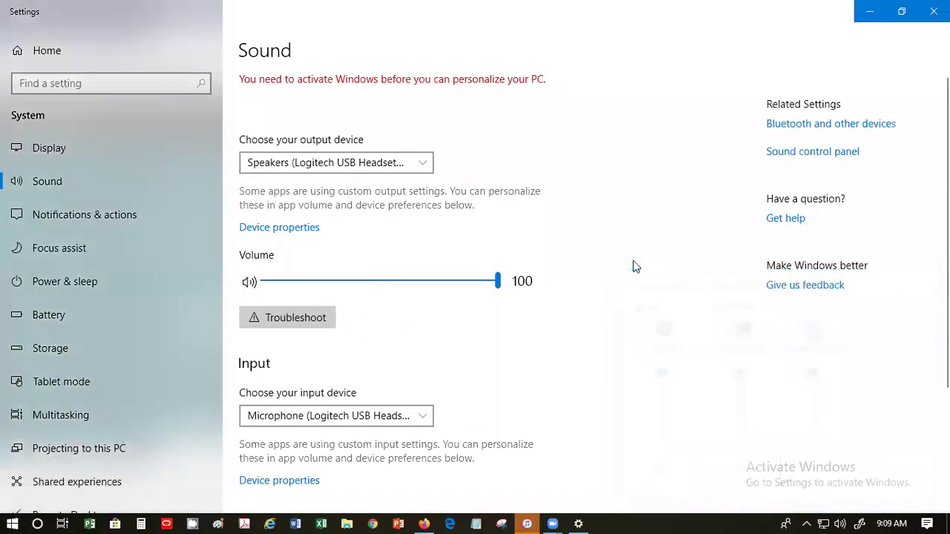
Keep the Logitech USB Headset H340 as both output and input device.
left_click(409, 162)
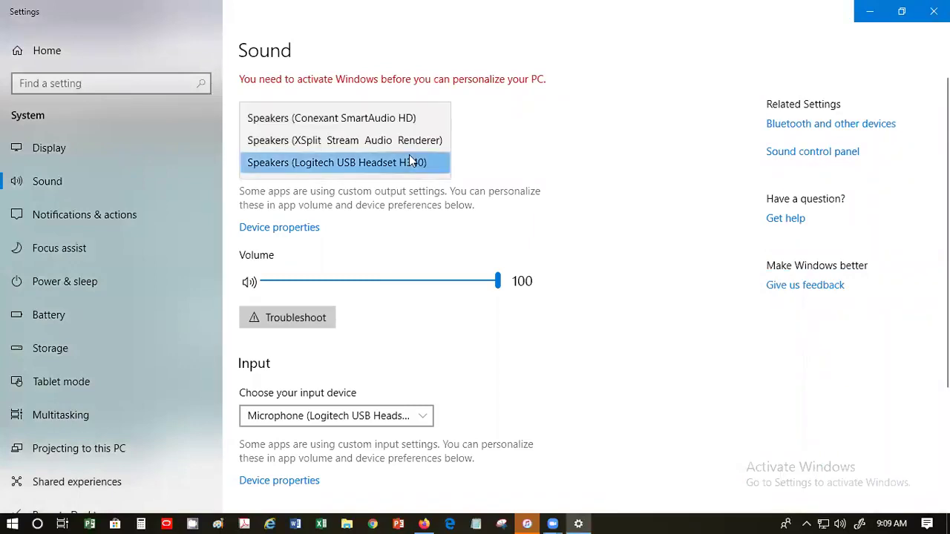
left_click(533, 156)
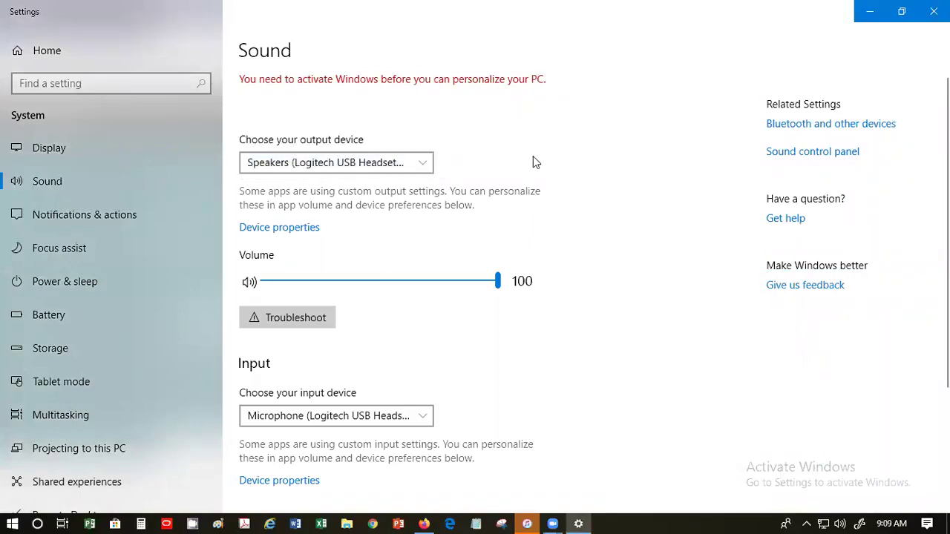
left_click(409, 418)
left_click(408, 416)
Raise the headset microphone level from 76 to 100 in its device properties.
left_click_drag(944, 230, 944, 344)
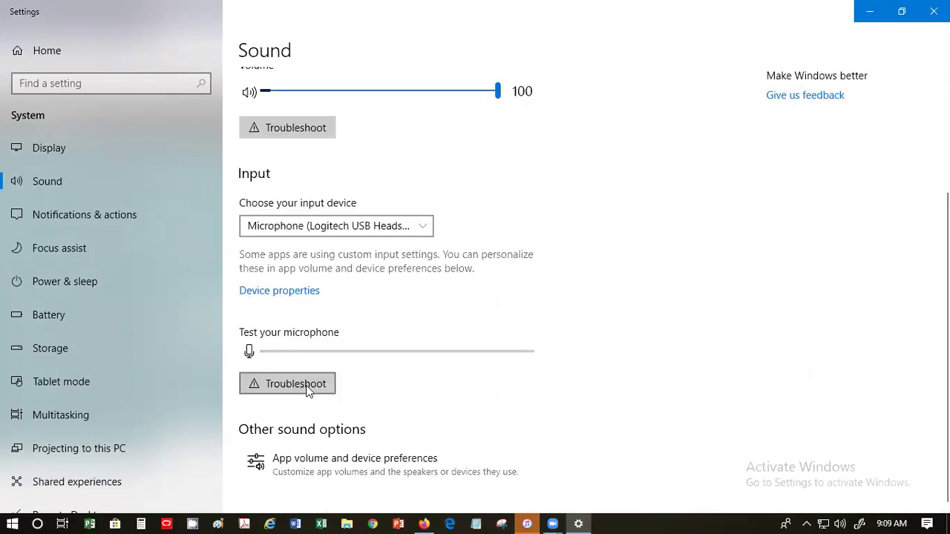
left_click(276, 297)
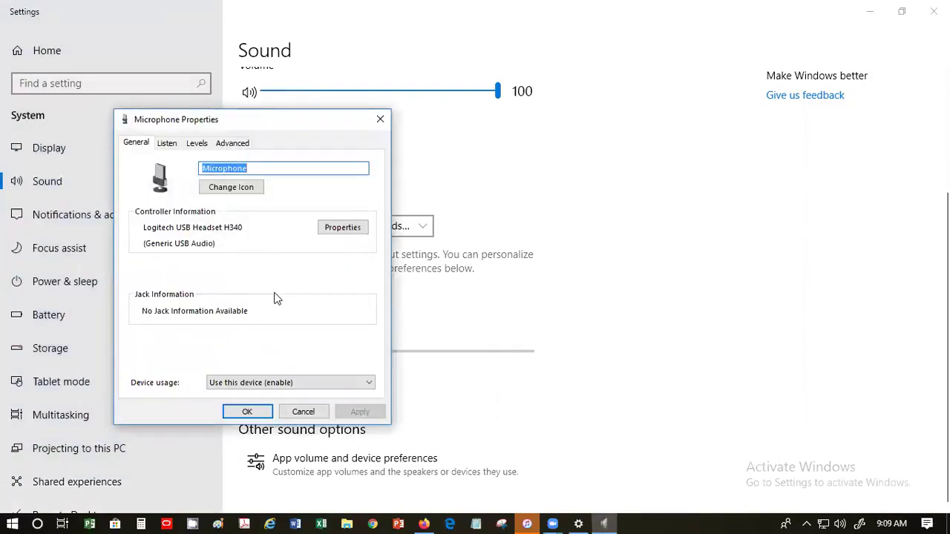
left_click(166, 147)
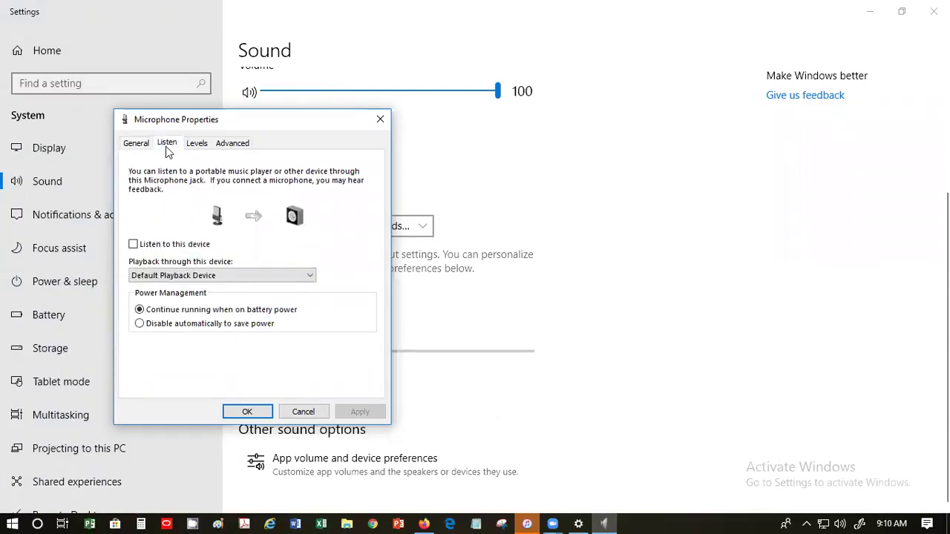
left_click(203, 147)
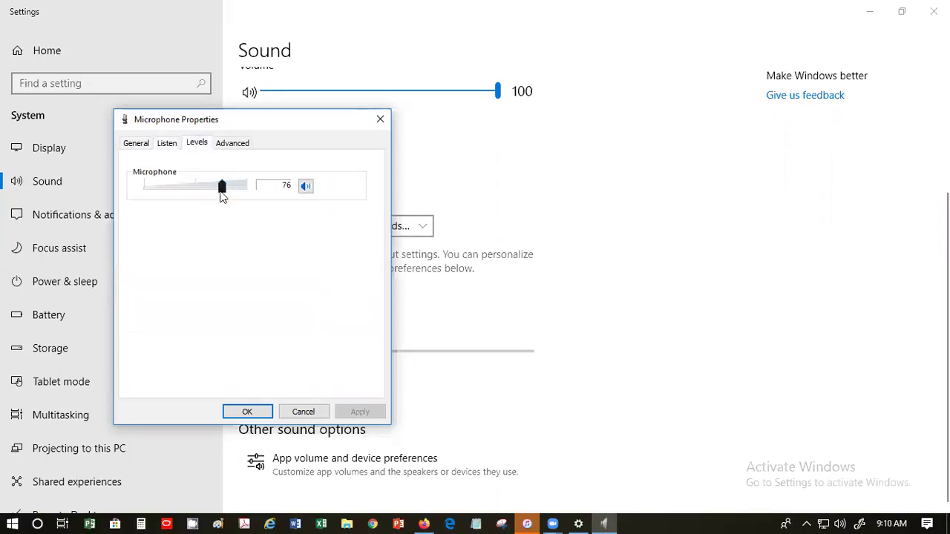
left_click_drag(223, 195, 250, 199)
left_click(245, 413)
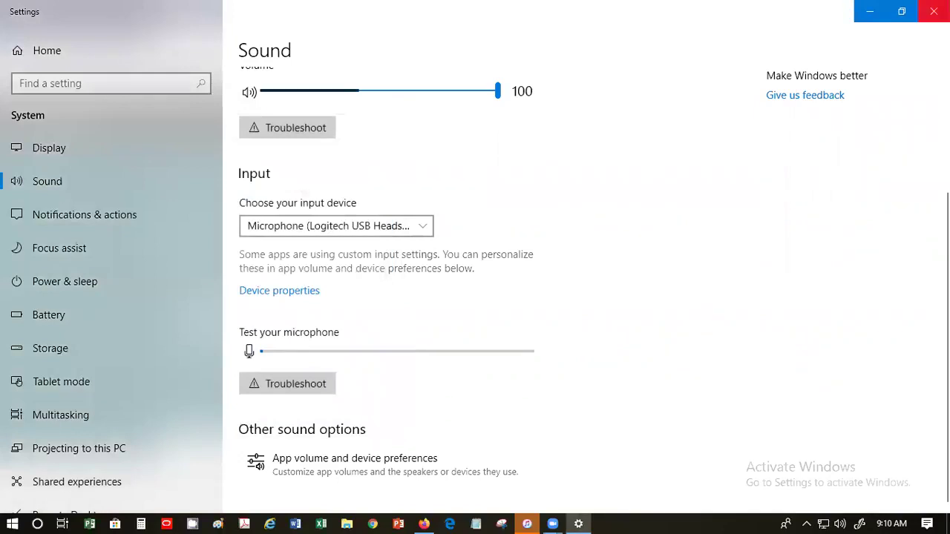
Close Settings and expand the Receivables group to show Billing, Accounts Receivable and Revenue.
key("alt+F4")
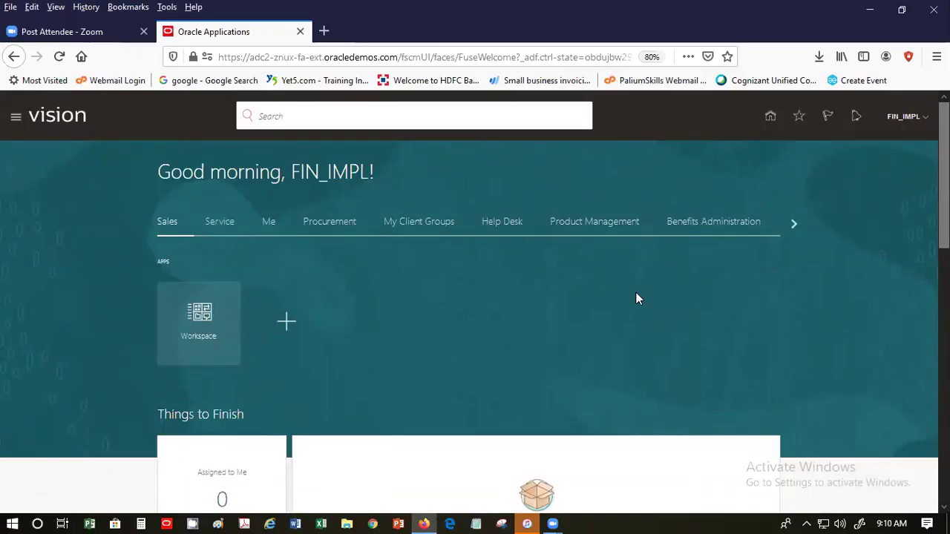
left_click(795, 226)
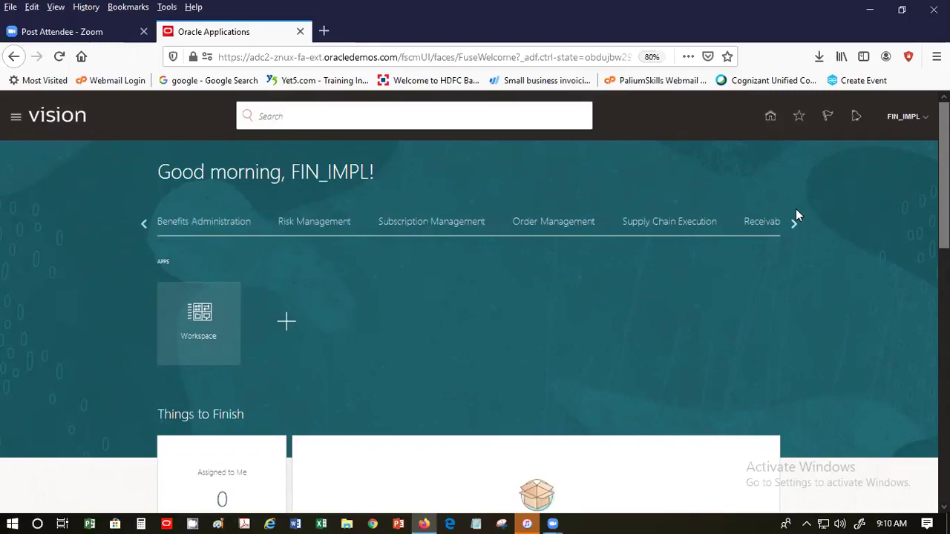
left_click(765, 226)
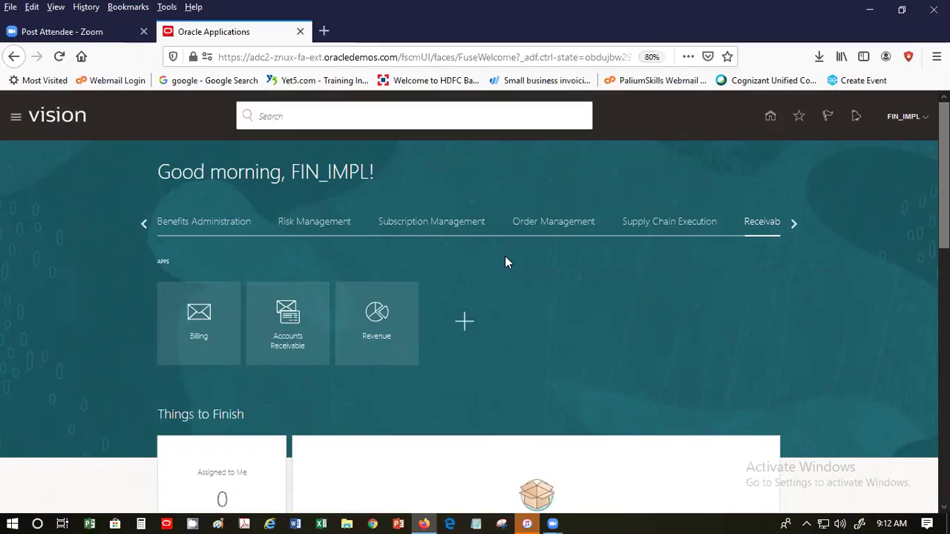
Enter the Billing work area and show its Transactions, Customers and Accounting tasks.
left_click(198, 325)
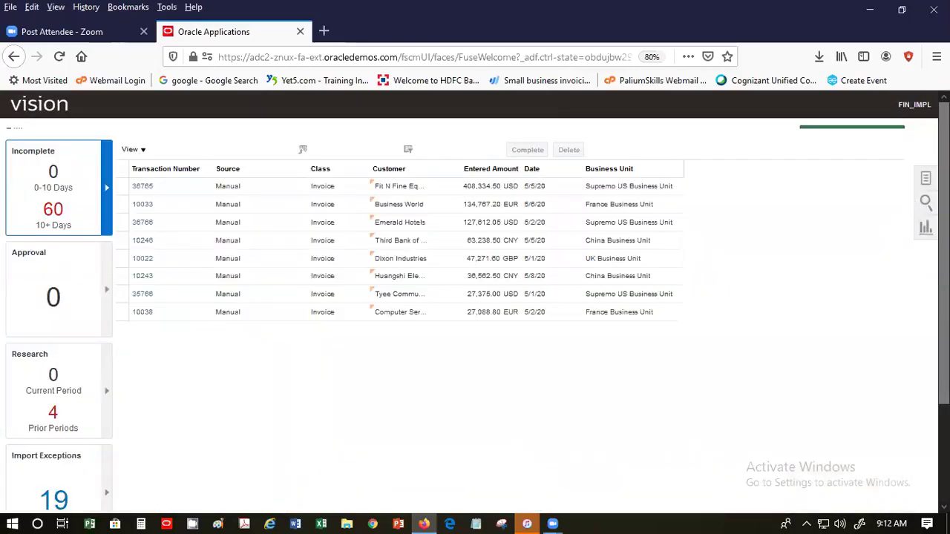
left_click(926, 180)
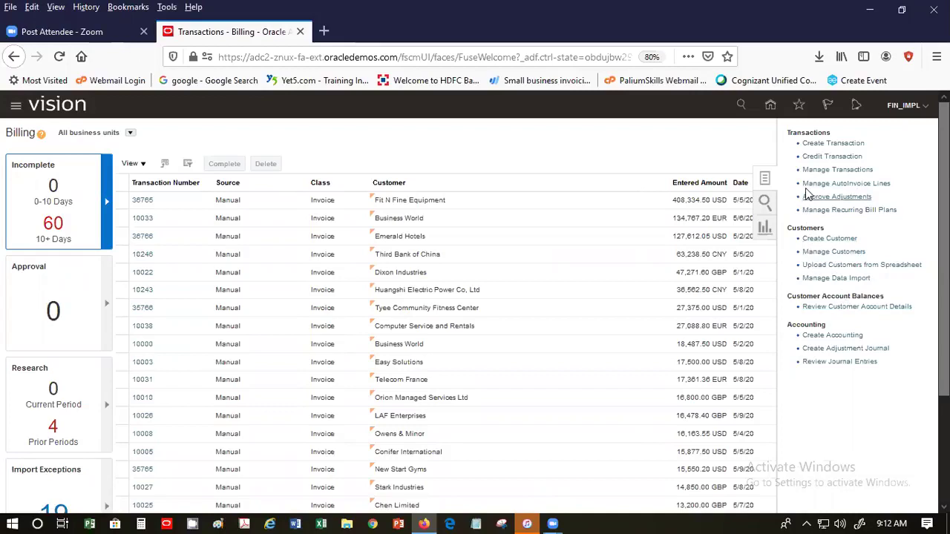
Start a new transaction via Create Transaction, giving a blank Invoice-class form.
left_click(807, 141)
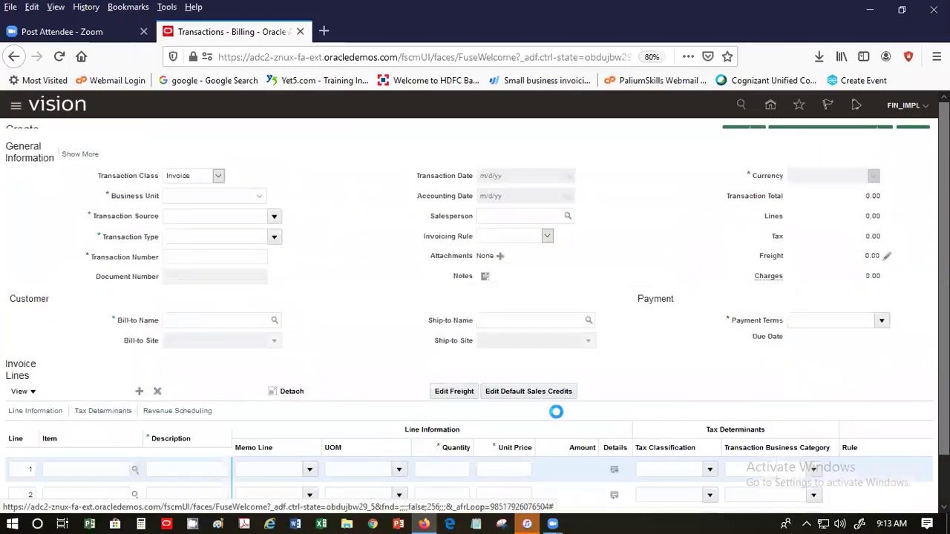
right_click(401, 517)
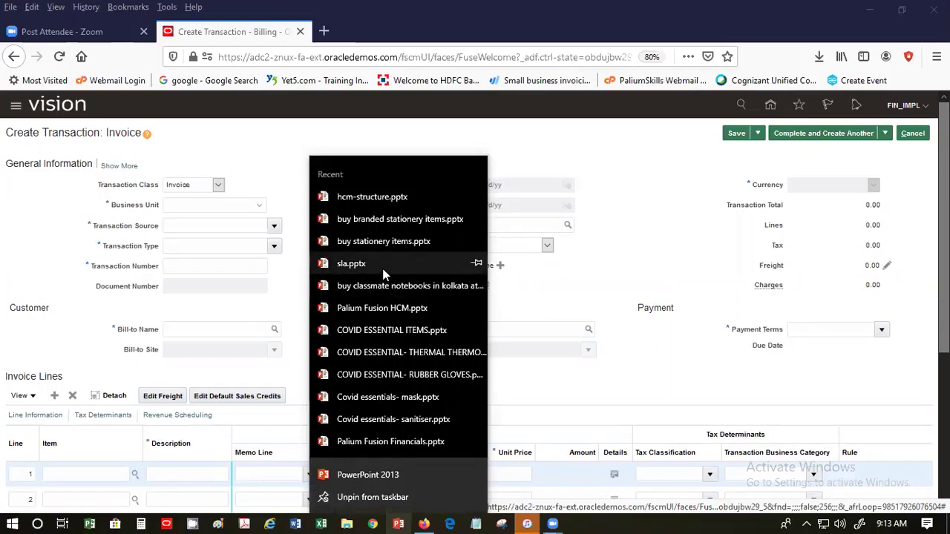
left_click(279, 158)
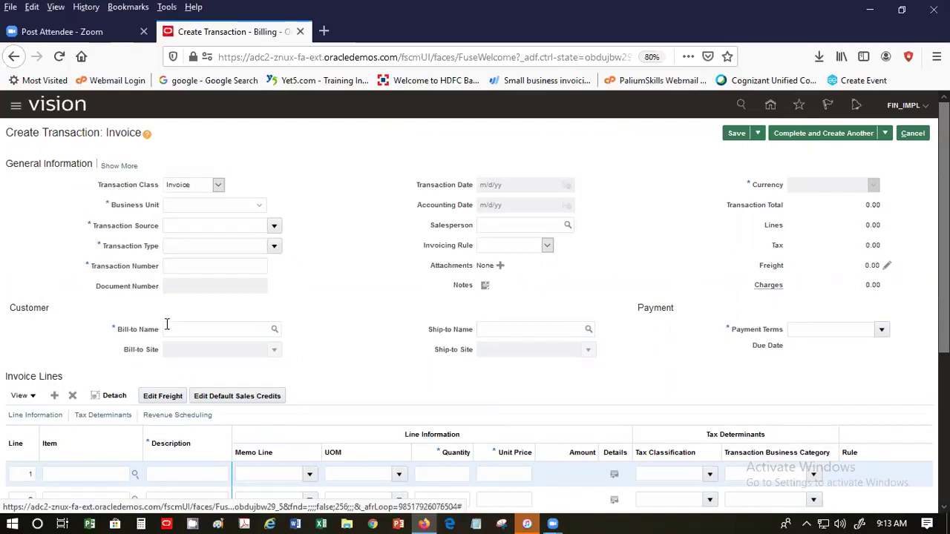
triple_click(29, 378)
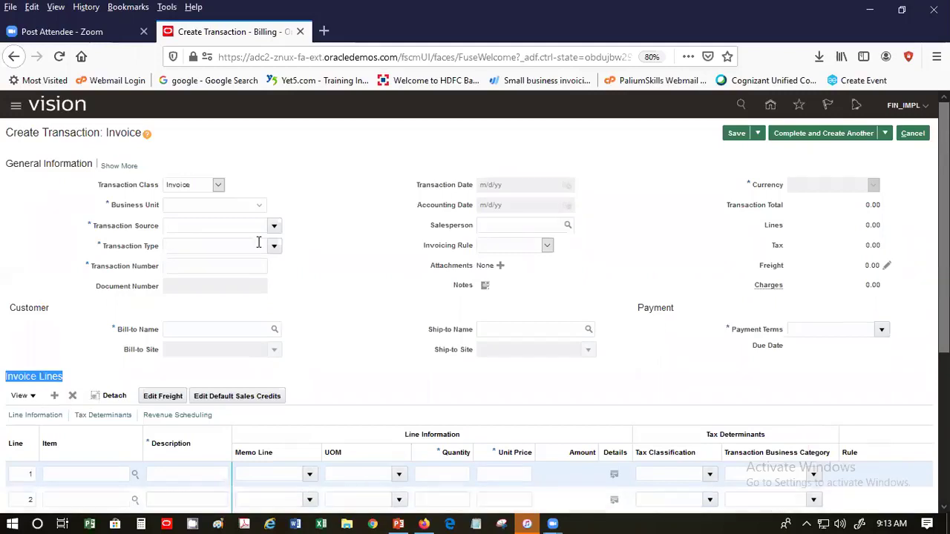
left_click(197, 188)
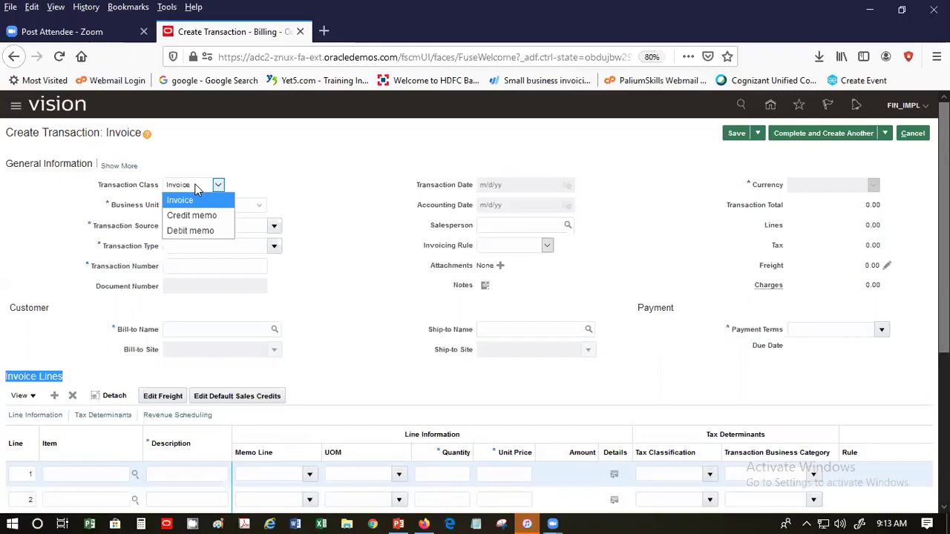
left_click(288, 183)
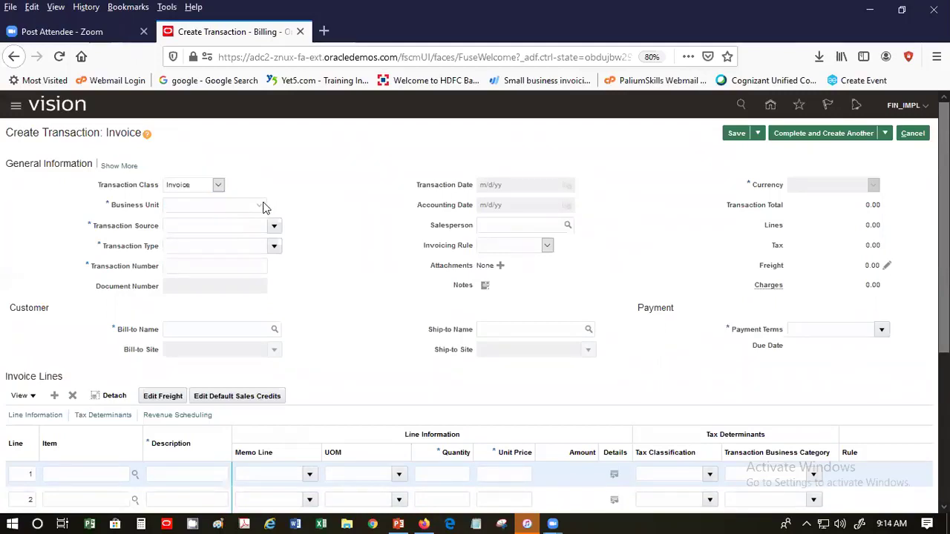
Set Business Unit to US1 Business Unit, keeping source Manual and type Invoice.
left_click(261, 206)
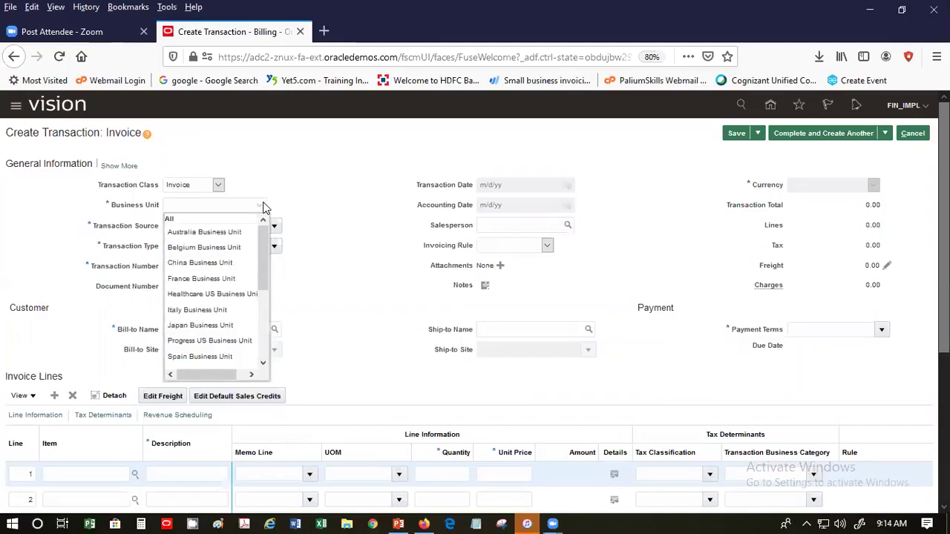
type("US")
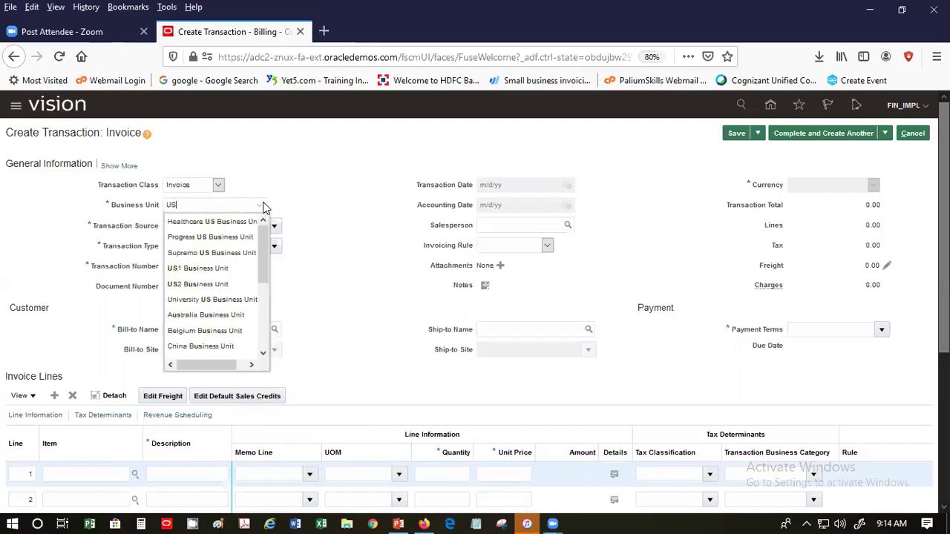
type("1")
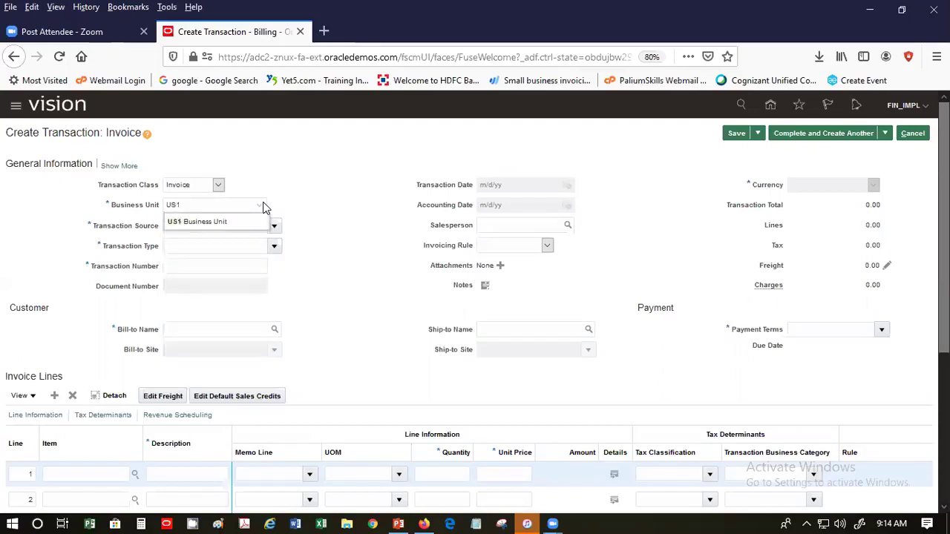
left_click(245, 221)
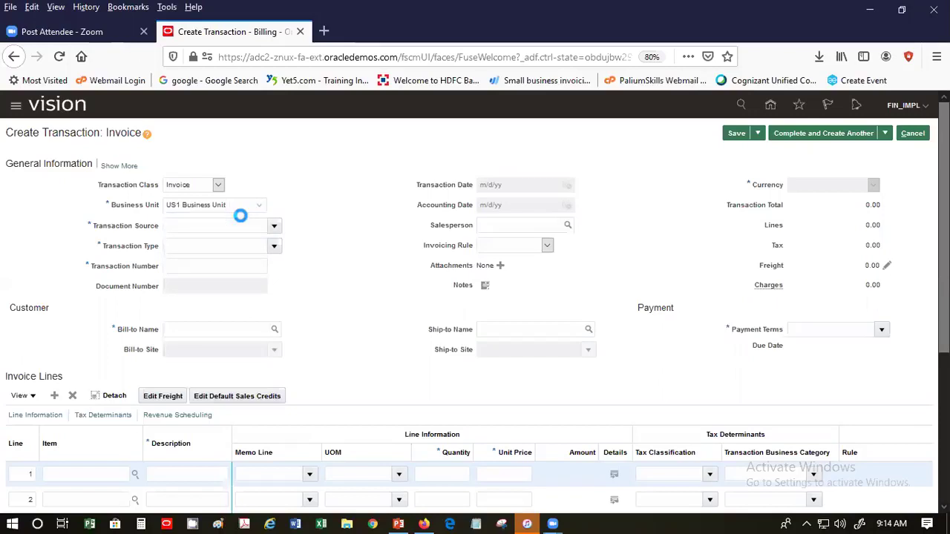
left_click(233, 223)
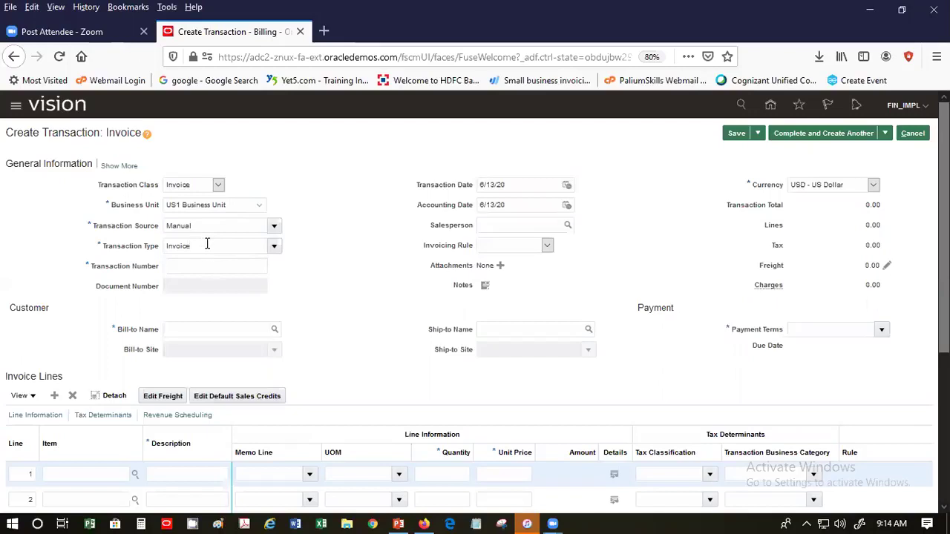
left_click(274, 247)
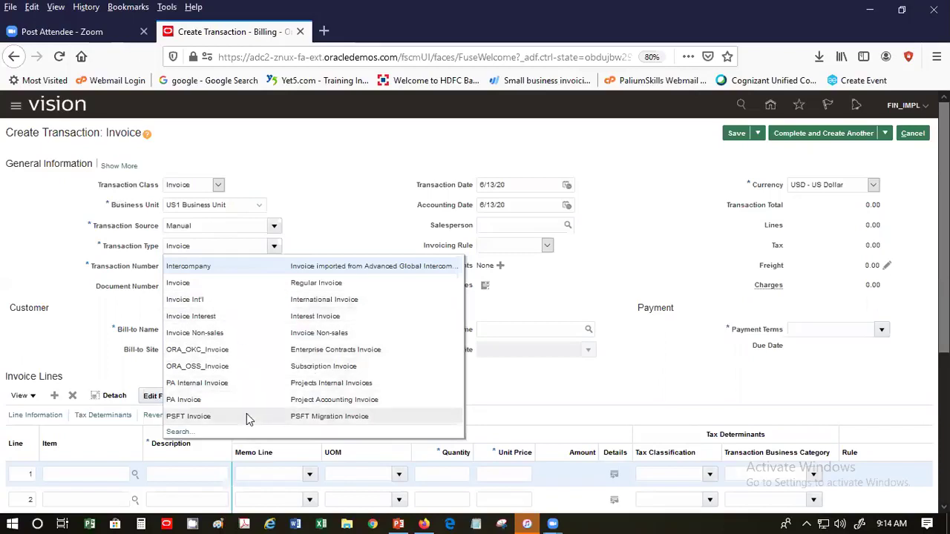
left_click(15, 221)
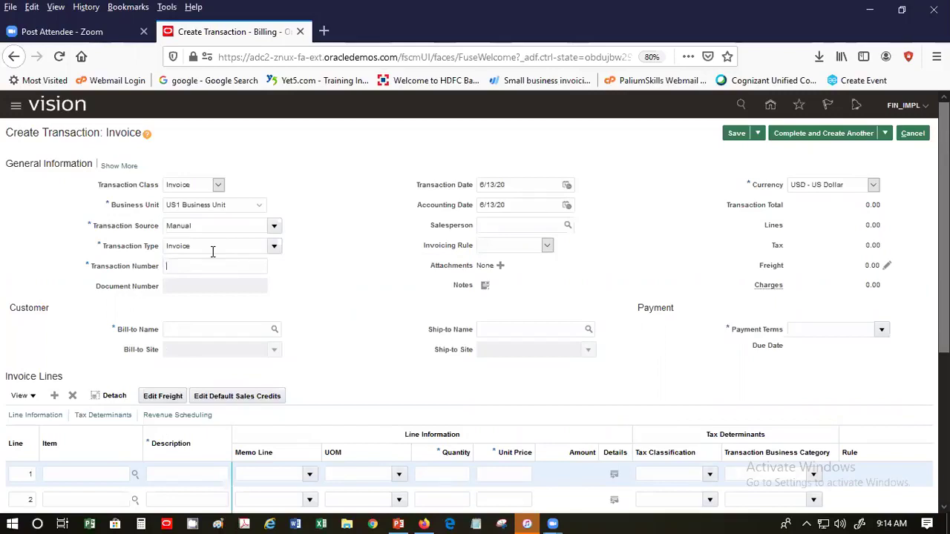
Enter SP-001 as the transaction number and move past the date fields.
type("SP-001")
key("Tab")
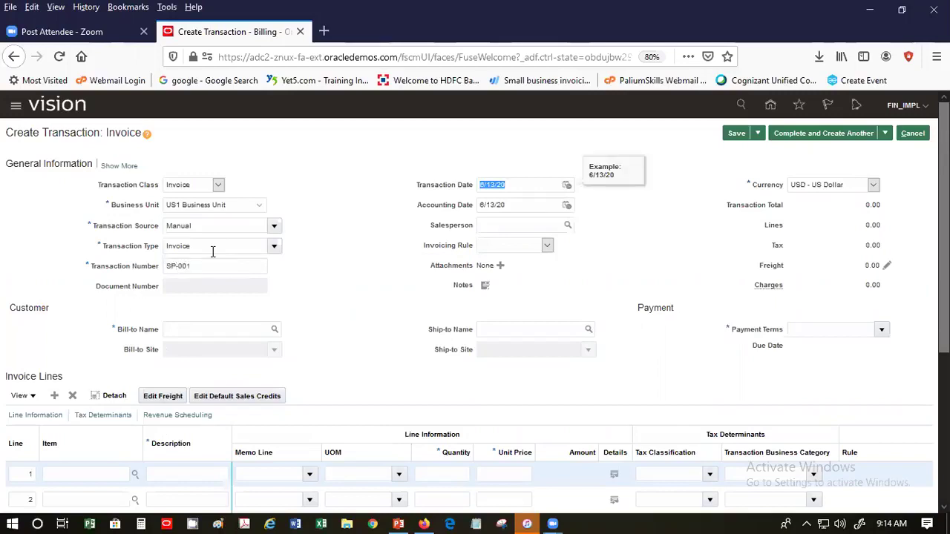
left_click(514, 225)
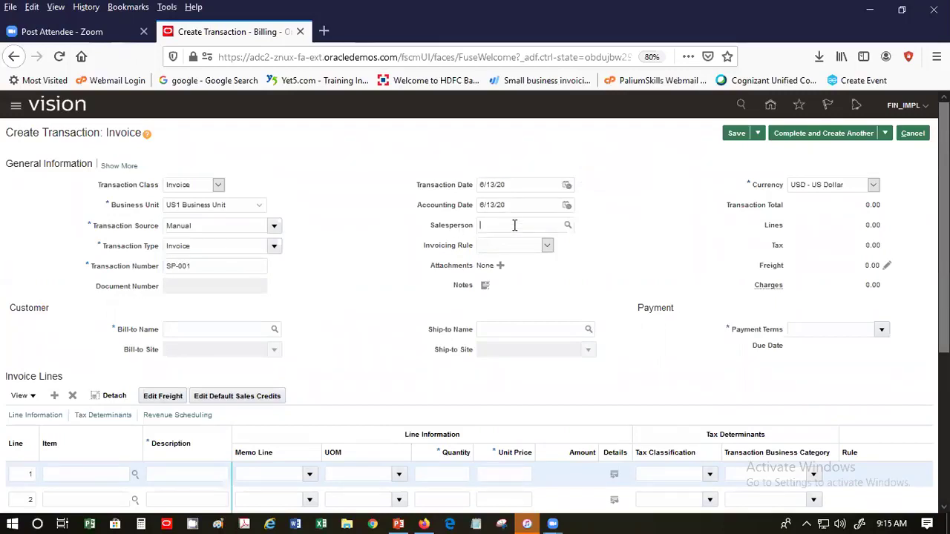
Type 'sp n' in Bill-to Name and open the customer search.
left_click(212, 330)
type("sp")
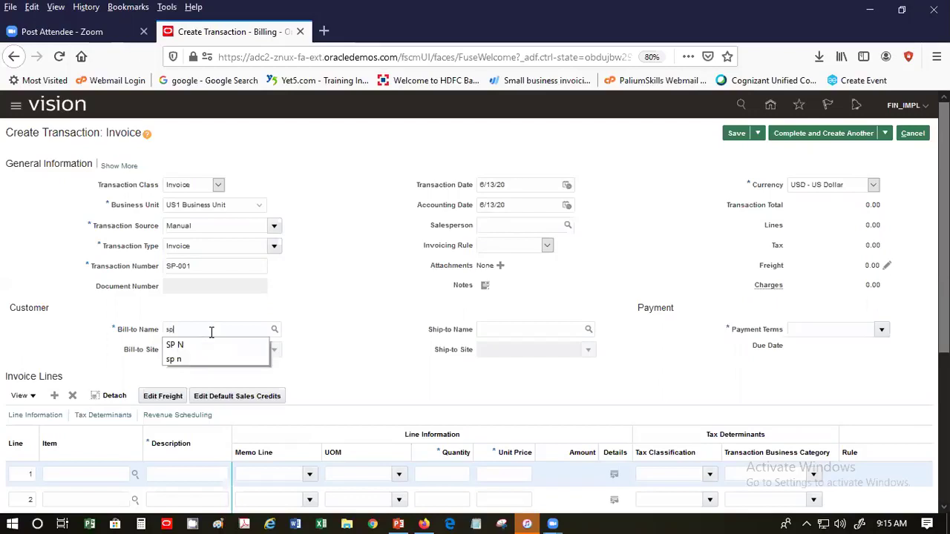
type(" n")
key("Tab")
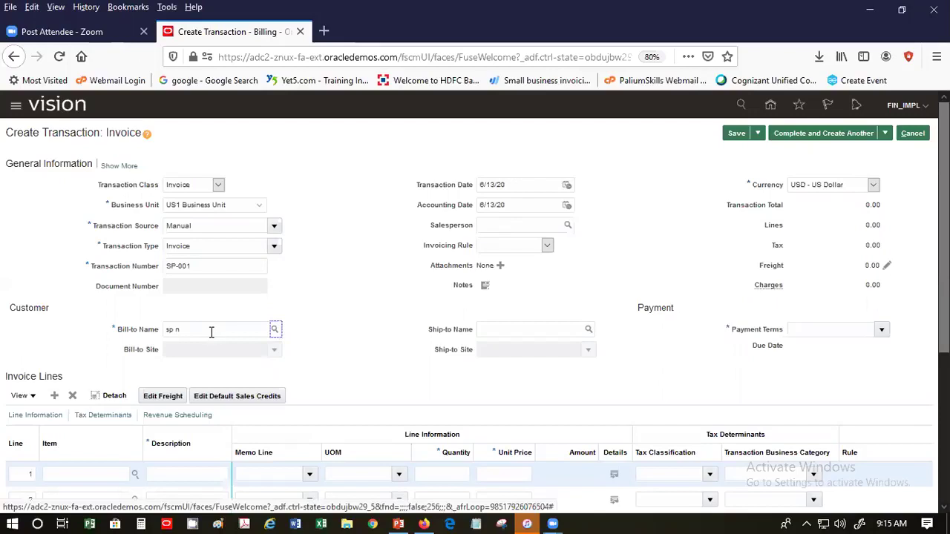
key("Return")
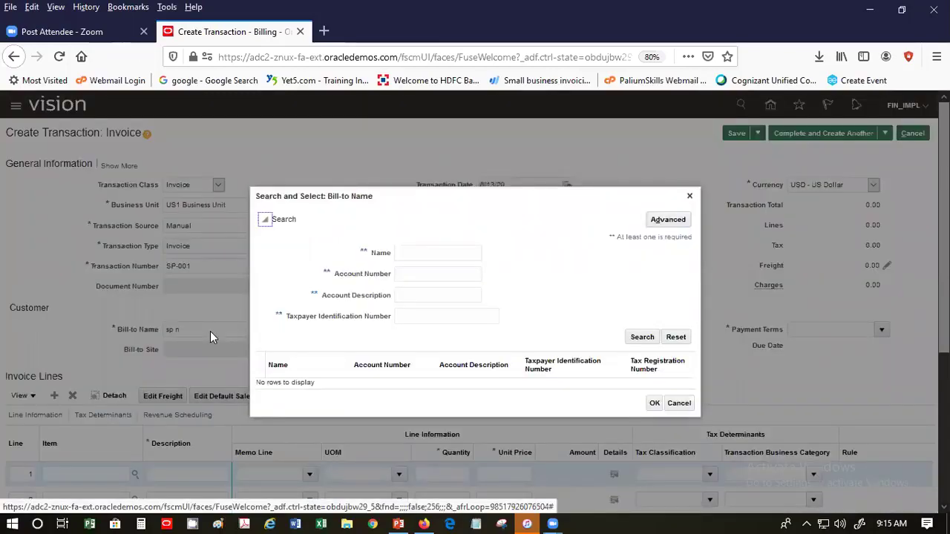
Search customers by name for 'SP N', then for 'Advanced'.
left_click(440, 253)
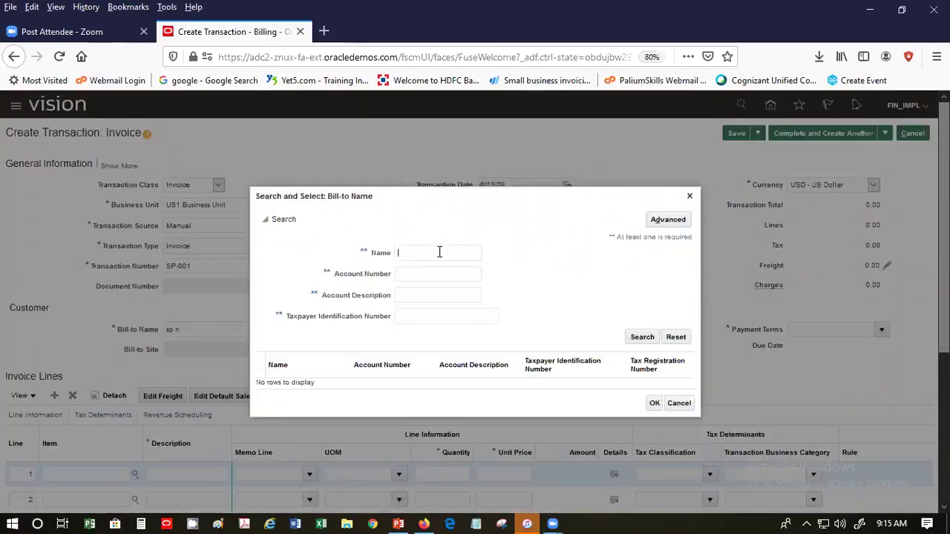
type("SP ")
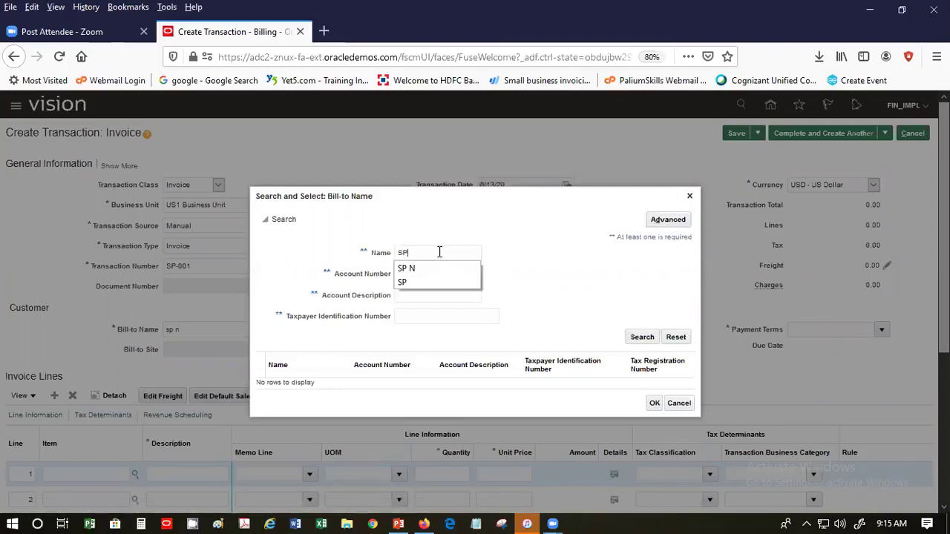
type("N")
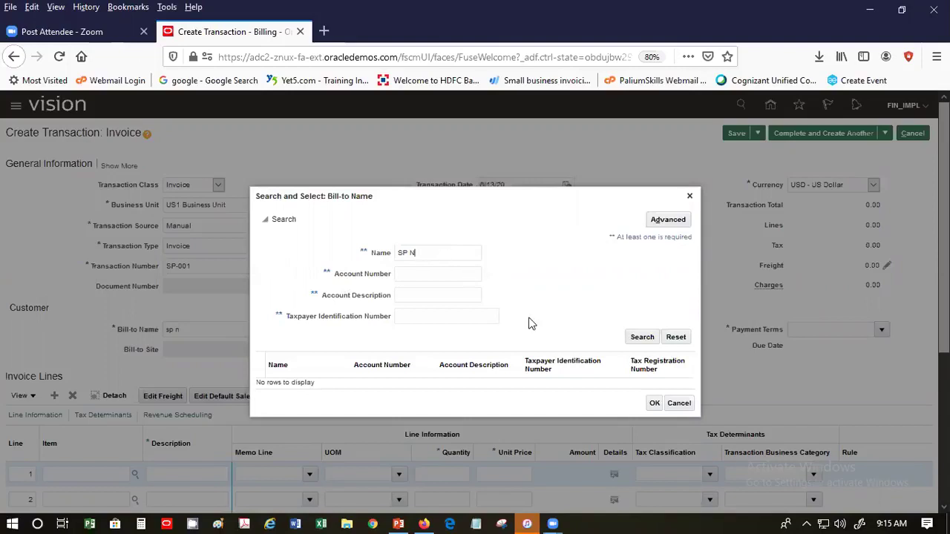
left_click(640, 338)
left_click(416, 254)
key("BackSpace")
key("BackSpace")
key("BackSpace")
key("BackSpace")
type("Advanced")
left_click(636, 338)
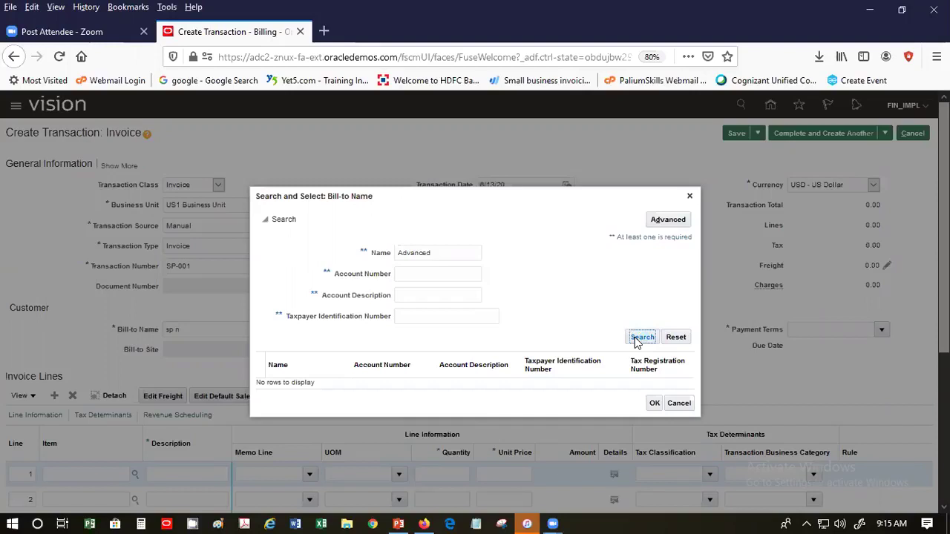
Retry the customer name search with 'Advanced' and then 'Sam'.
left_click(467, 253)
key("BackSpace")
key("BackSpace")
key("BackSpace")
key("BackSpace")
key("BackSpace")
key("BackSpace")
key("BackSpace")
key("BackSpace")
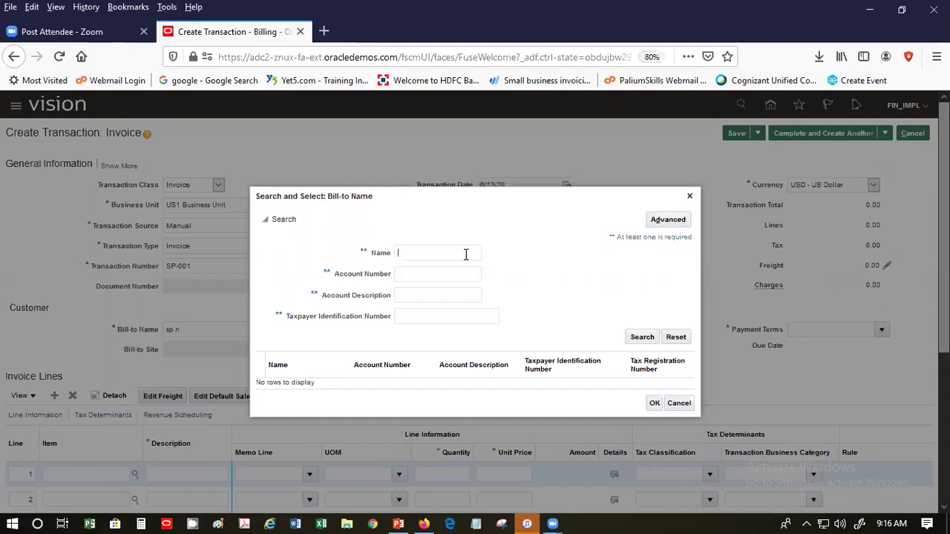
type("Advanced")
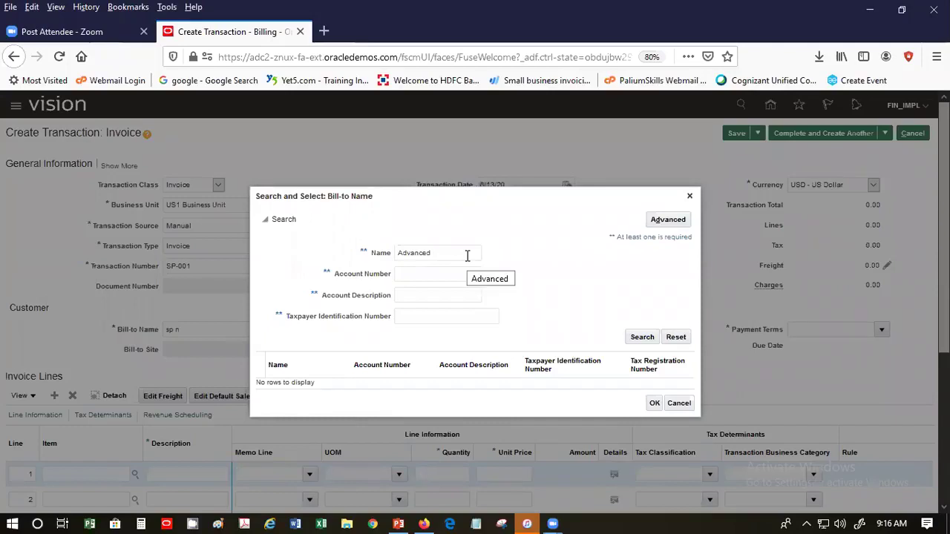
key("BackSpace")
key("BackSpace")
key("BackSpace")
key("BackSpace")
key("BackSpace")
key("BackSpace")
key("Escape")
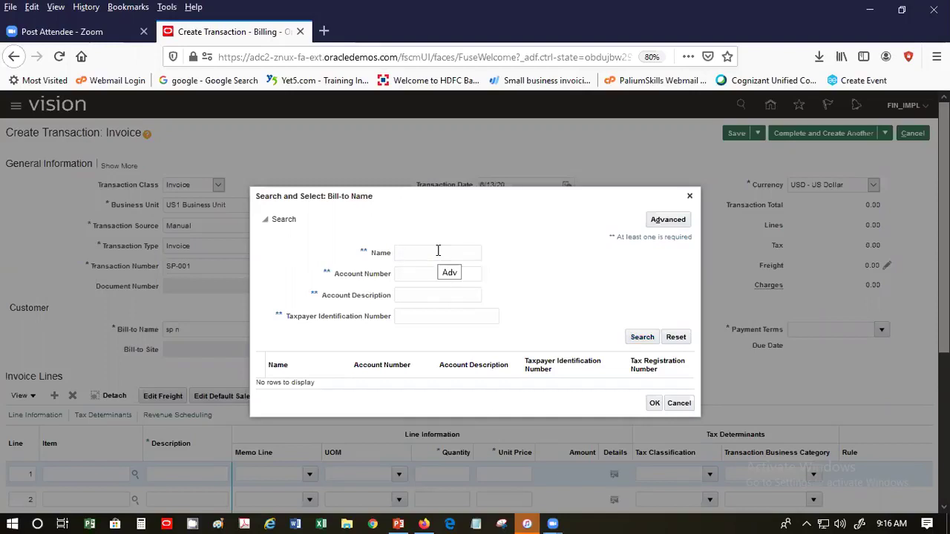
type("Sam")
left_click(654, 342)
Search for FIT and pick Fit N Fine Equipment as the bill-to customer.
left_click(424, 252)
key("BackSpace")
key("BackSpace")
key("BackSpace")
type("FIT")
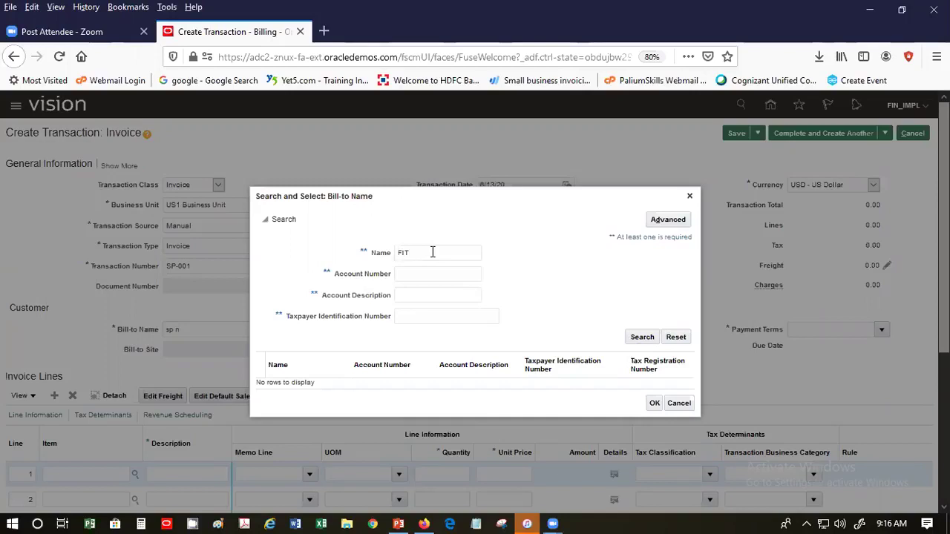
key("Return")
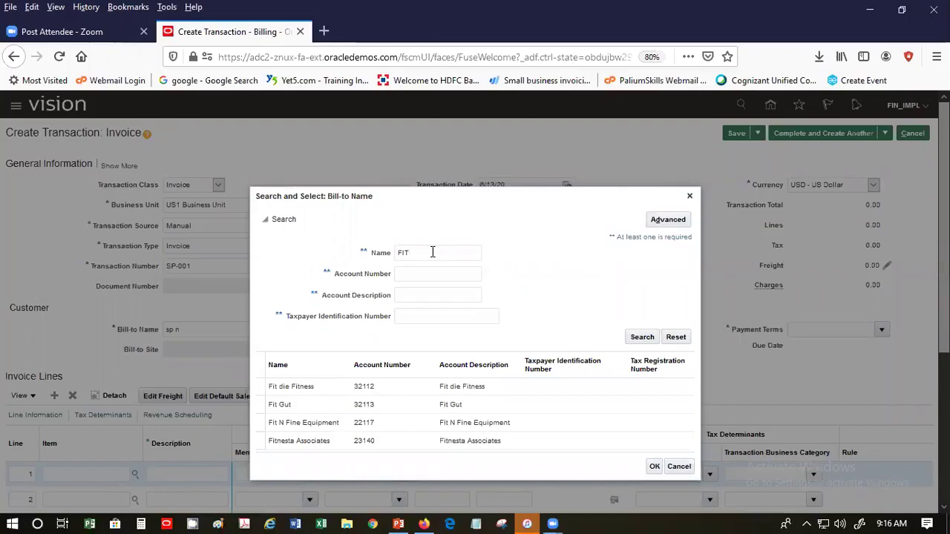
left_click(418, 427)
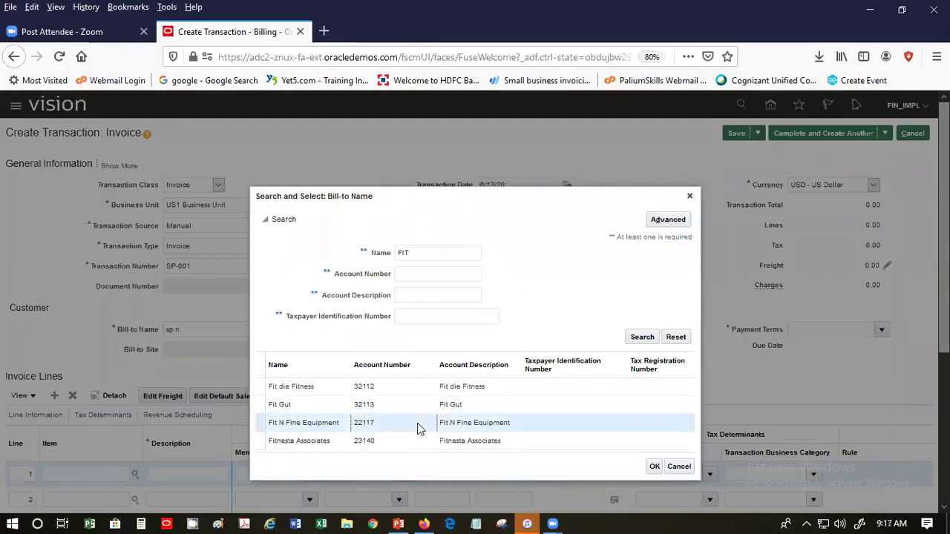
left_click(656, 468)
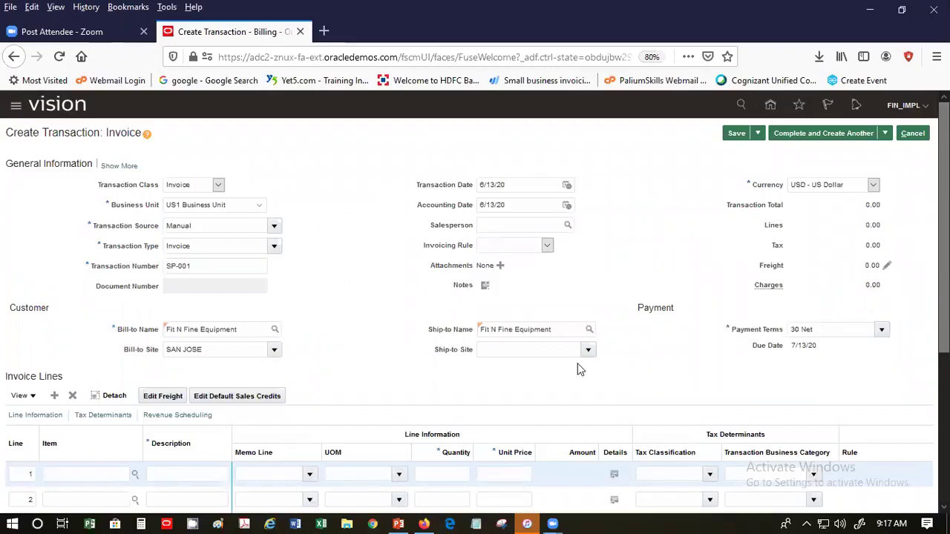
Choose 901882 as the Ship-to Site and review due date 7/13/20 and invoice lines.
left_click(589, 351)
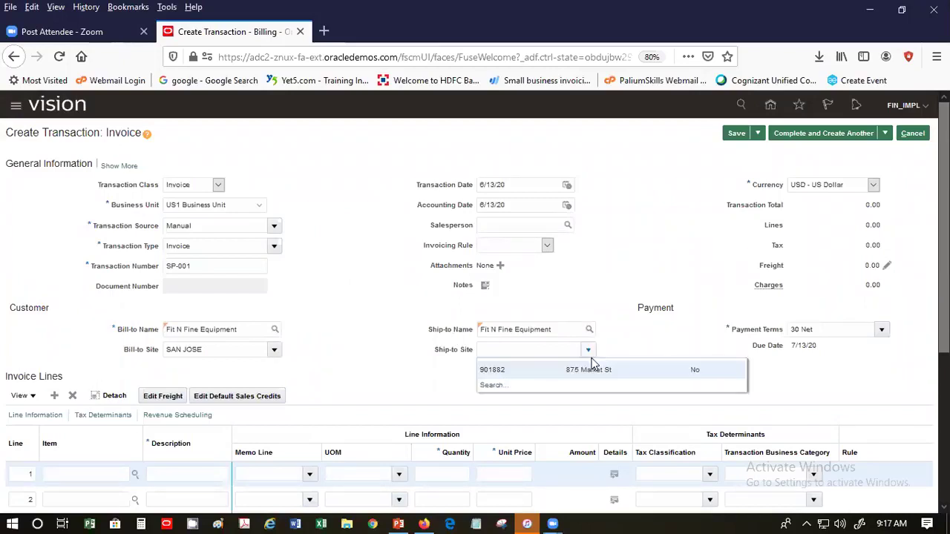
left_click(581, 370)
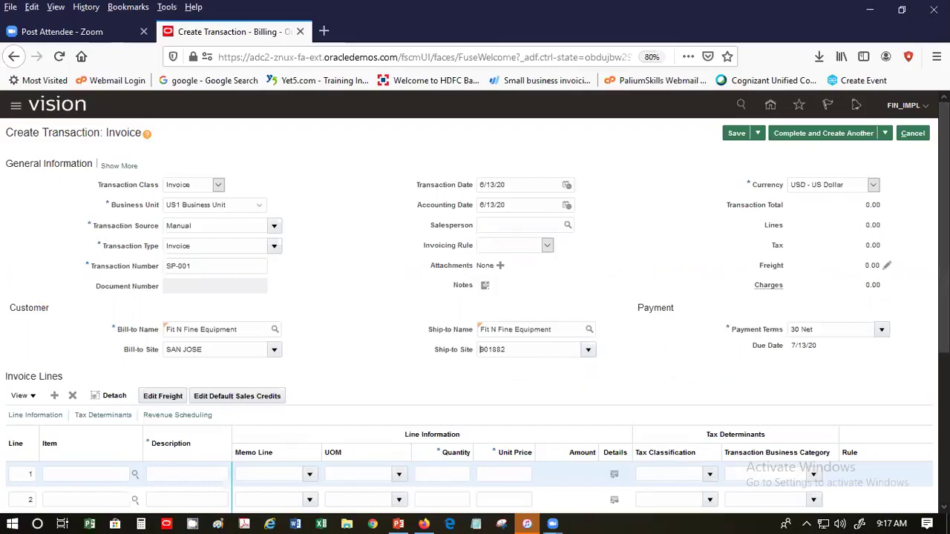
scroll(475, 297, "down", 3)
scroll(831, 199, "up", 3)
scroll(74, 237, "down", 5)
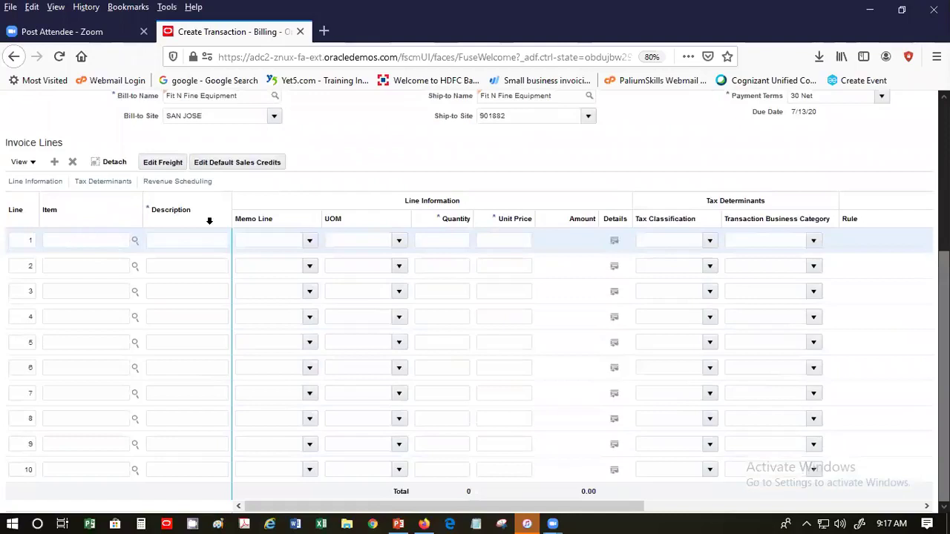
Fill invoice line 1 with description 'service', memo line 1 Year Support and quantity 5 (100,000.00).
left_click(62, 240)
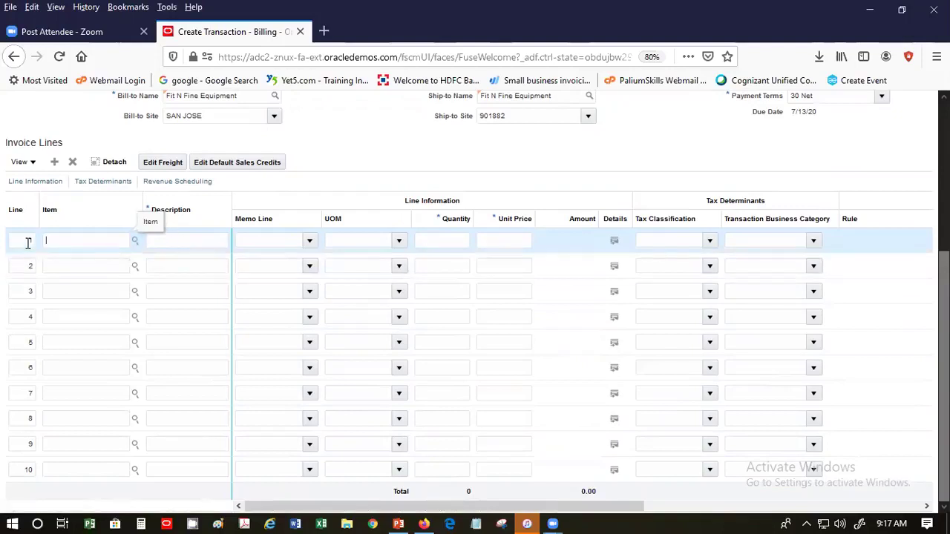
left_click(201, 249)
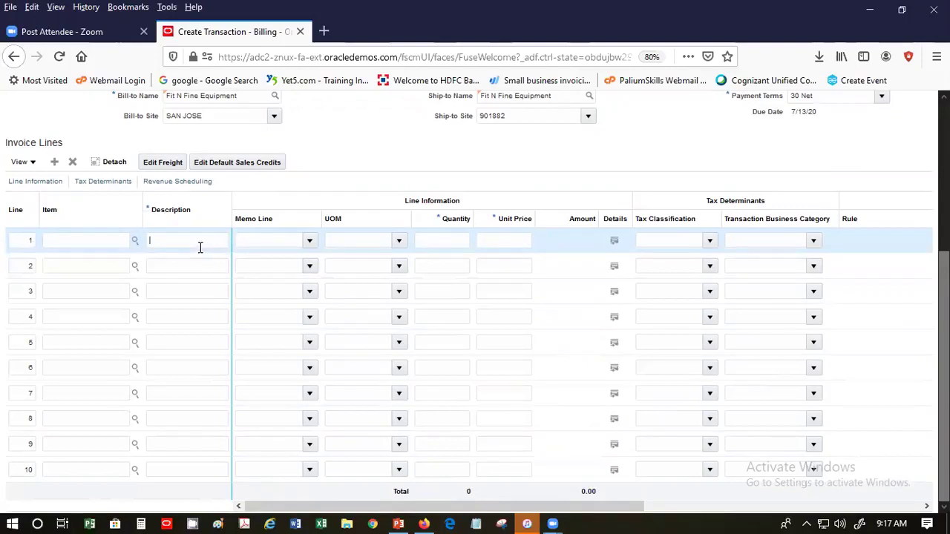
type("service")
left_click(308, 242)
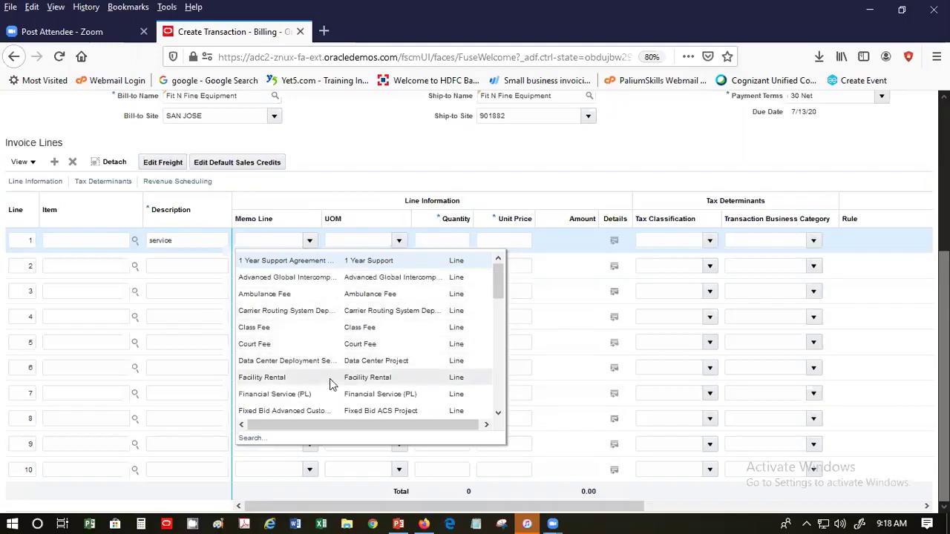
left_click(329, 259)
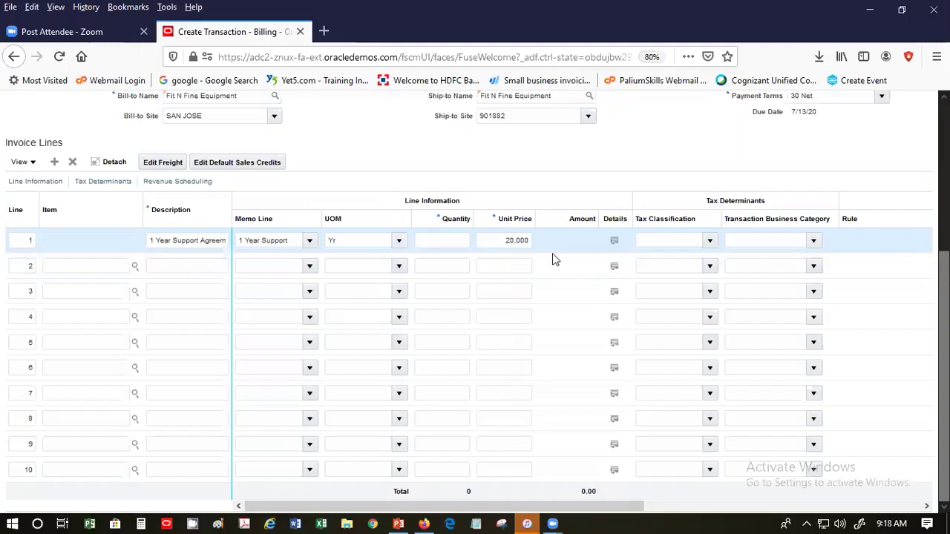
left_click(512, 241)
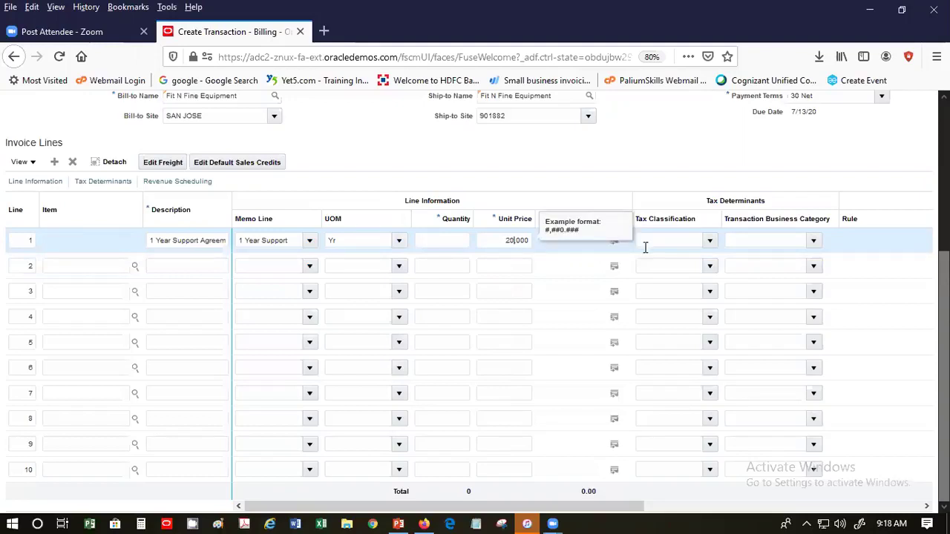
left_click(442, 241)
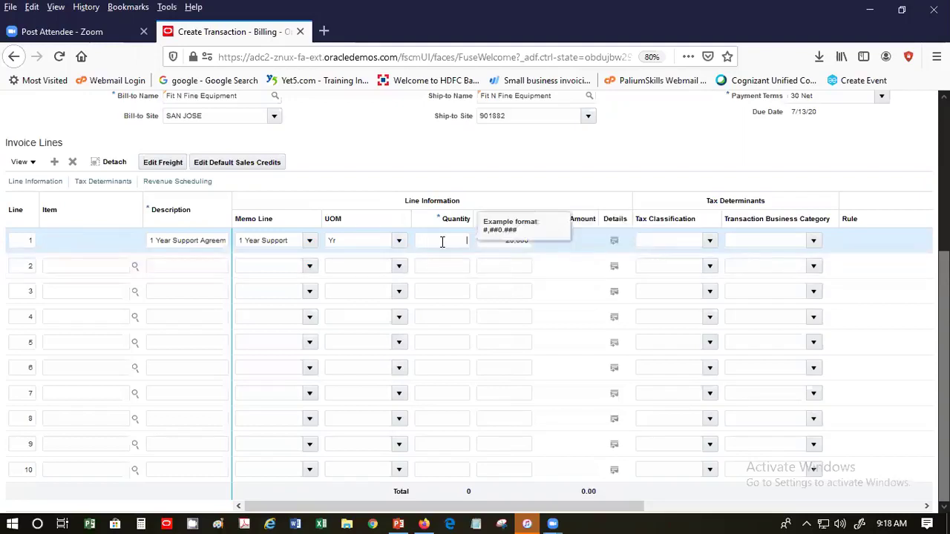
type("5")
key("Tab")
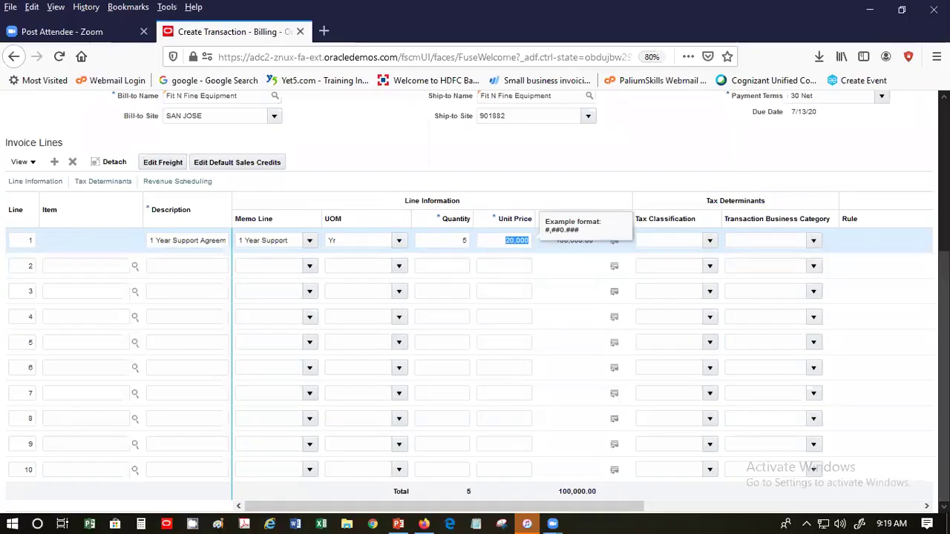
scroll(78, 290, "up", 1)
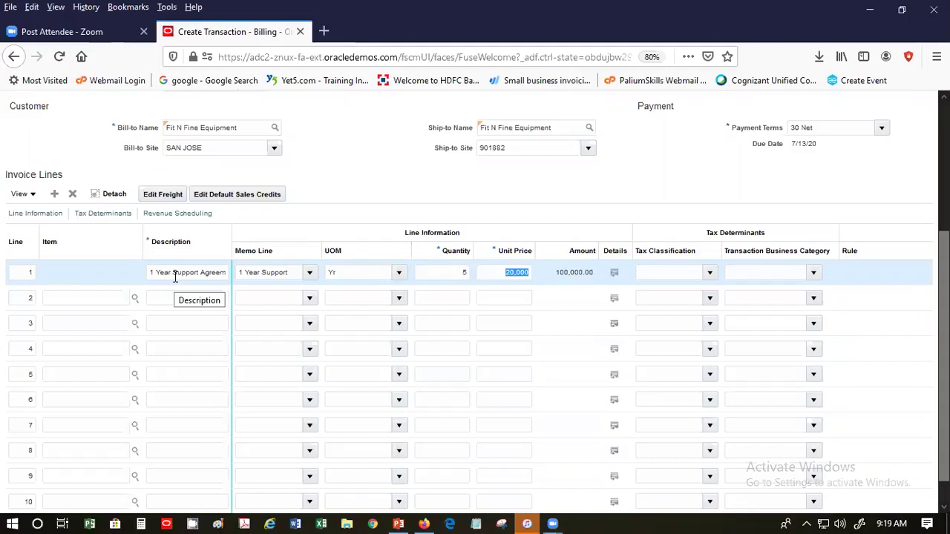
left_click(175, 273)
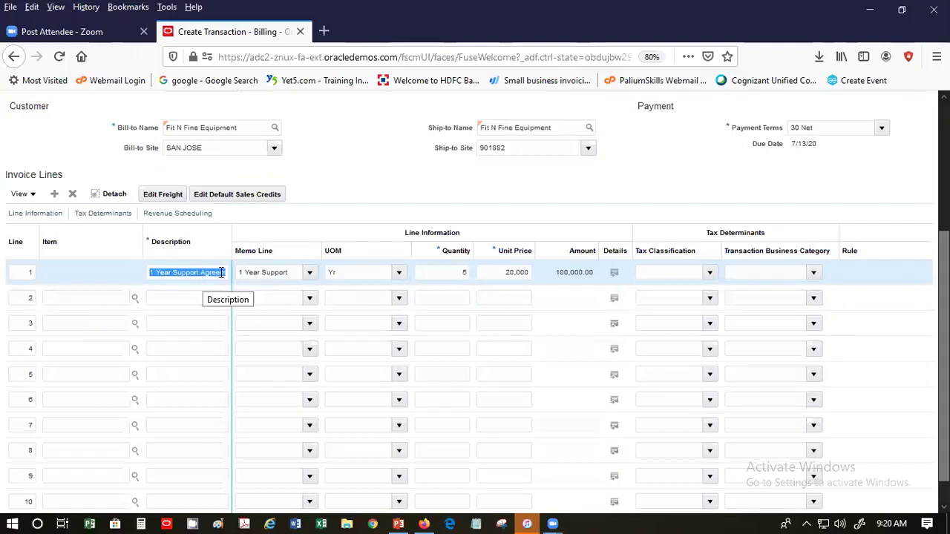
Replace line 1's memo line with Ambulance Fee and change quantity to 50, totalling 3,750.00.
triple_click(295, 278)
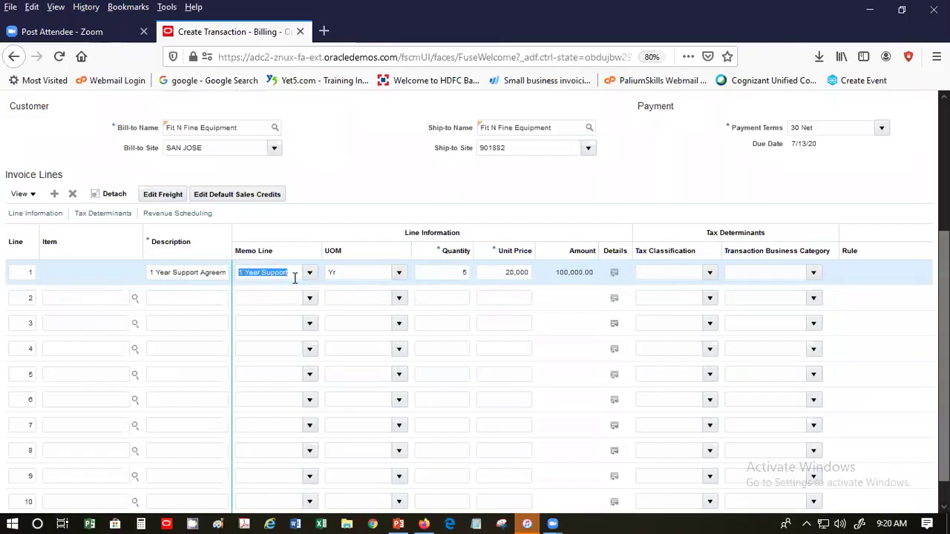
key("BackSpace")
key("Tab")
key("BackSpace")
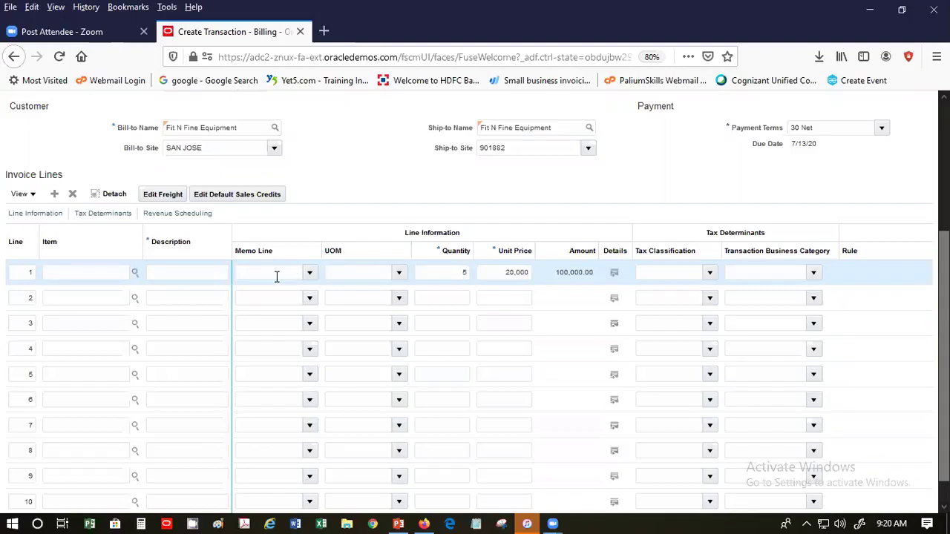
left_click(199, 272)
left_click(267, 272)
left_click(309, 272)
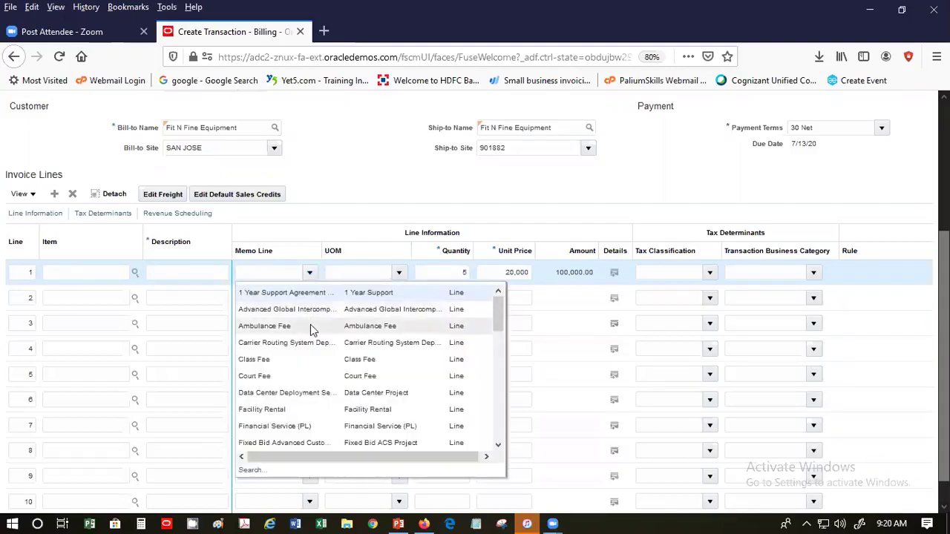
left_click(311, 326)
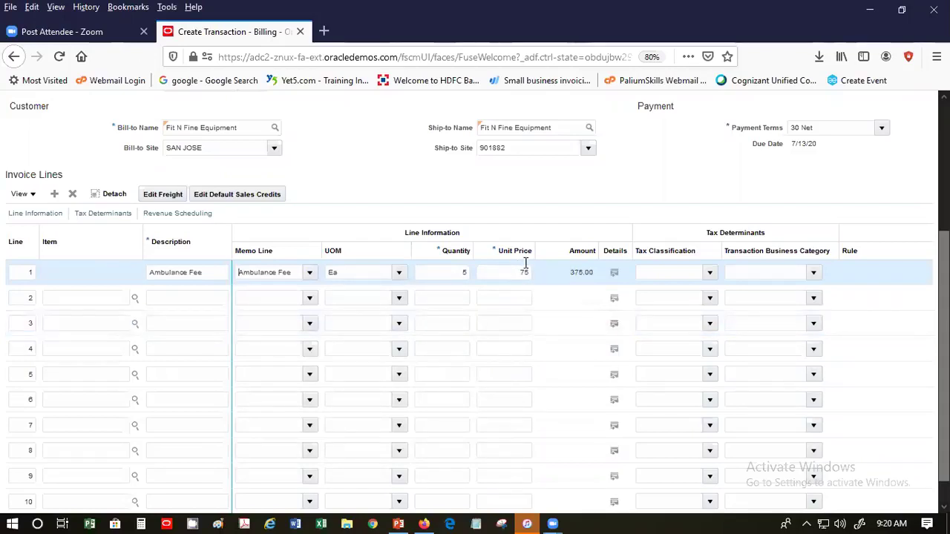
left_click(469, 272)
type("0")
key("Tab")
left_click(599, 181)
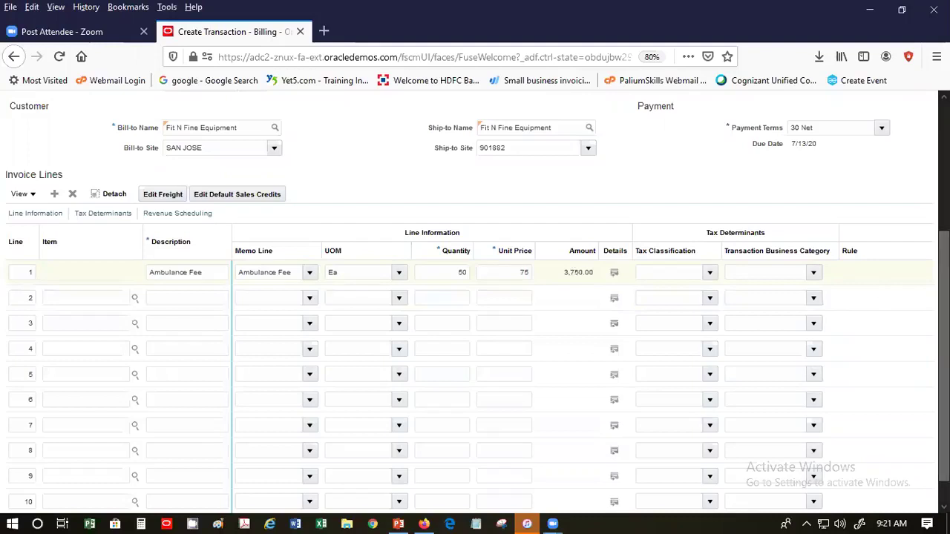
scroll(861, 182, "up", 5)
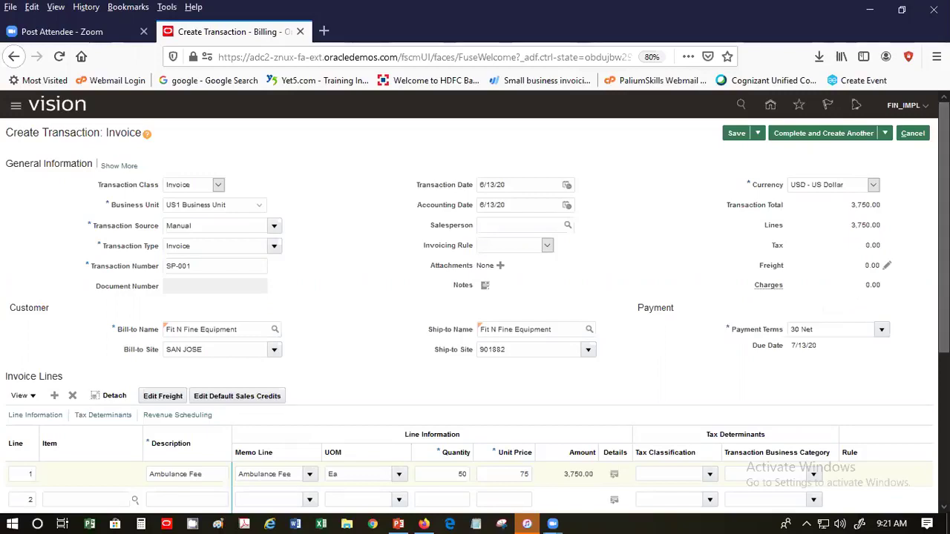
scroll(916, 397, "down", 5)
scroll(915, 397, "up", 5)
scroll(475, 297, "down", 5)
scroll(922, 475, "down", 1)
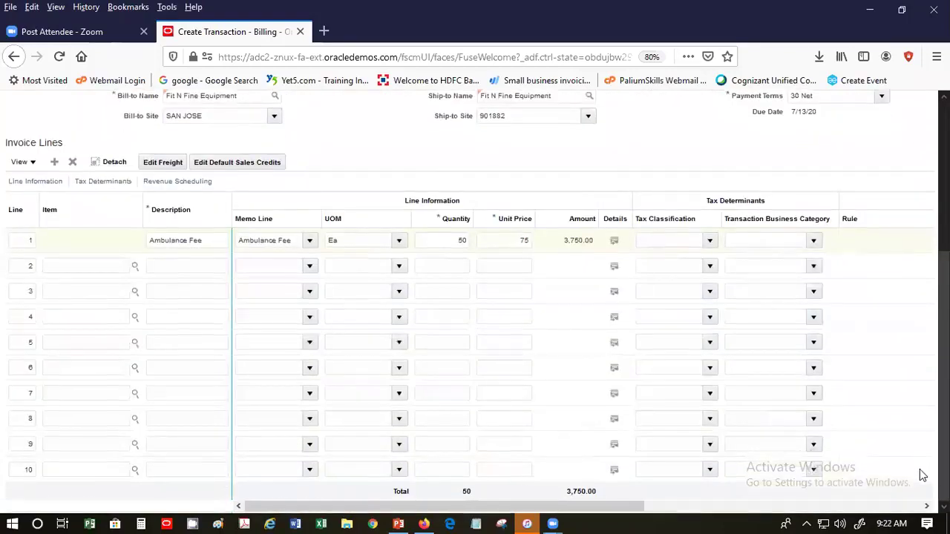
scroll(922, 475, "up", 5)
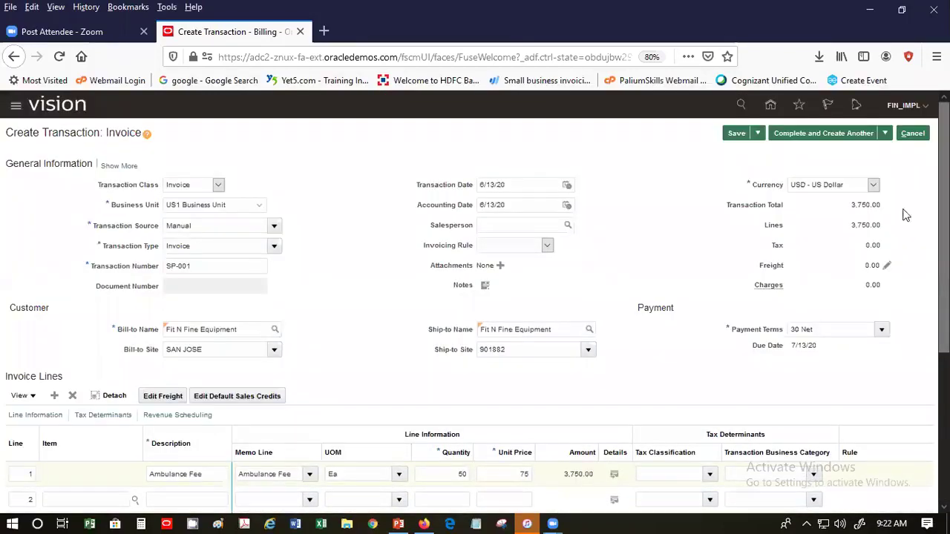
left_click(736, 132)
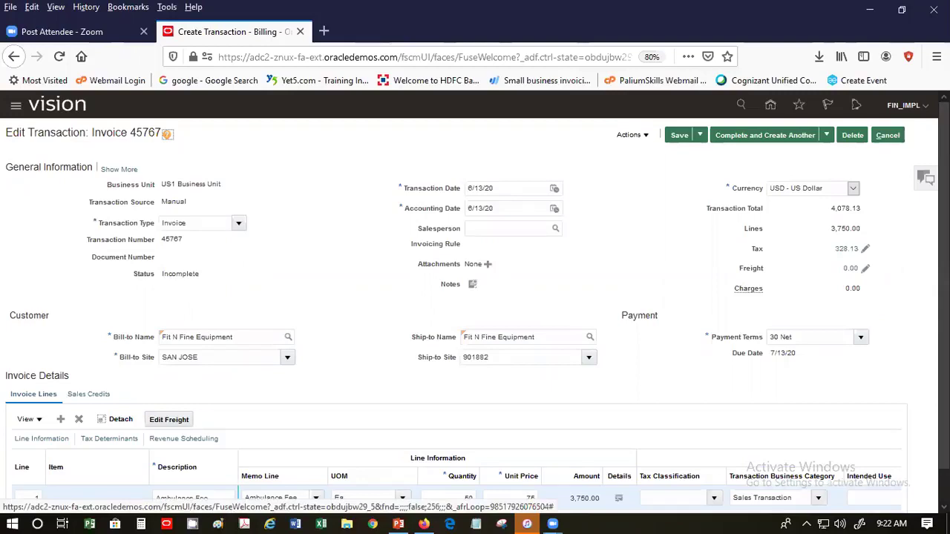
scroll(475, 301, "down", 1)
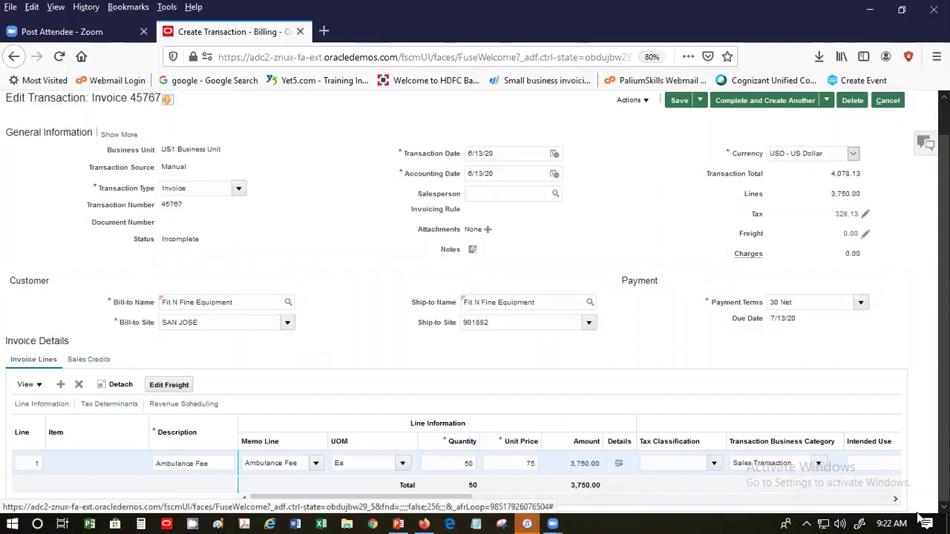
left_click(106, 404)
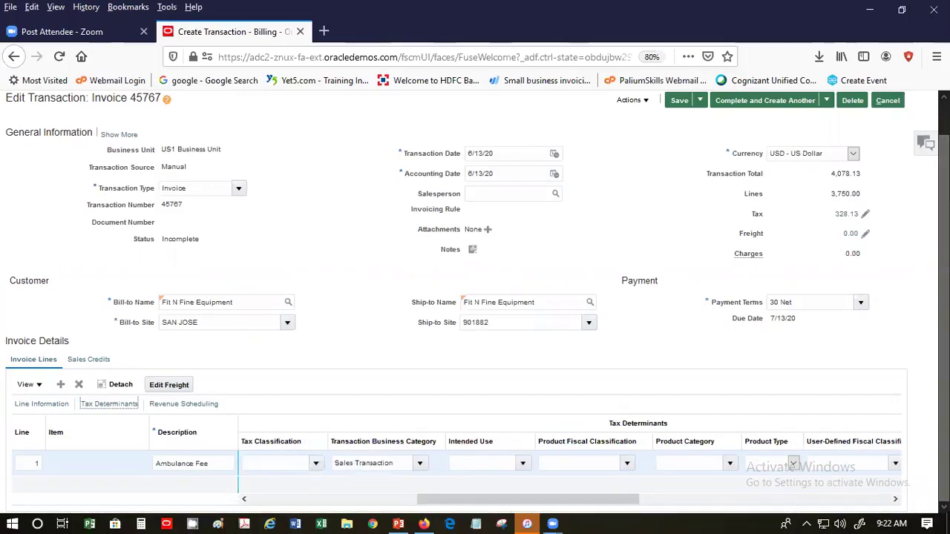
left_click(843, 502)
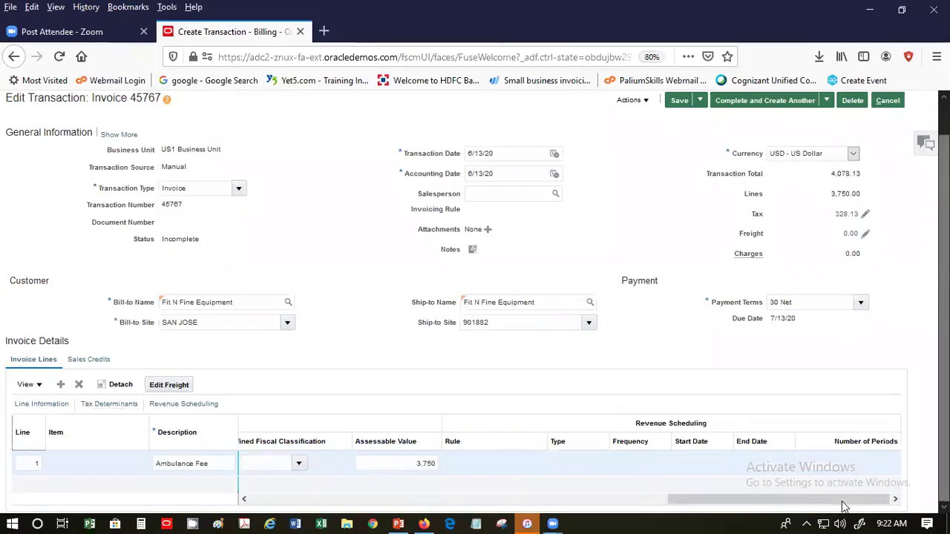
left_click(447, 500)
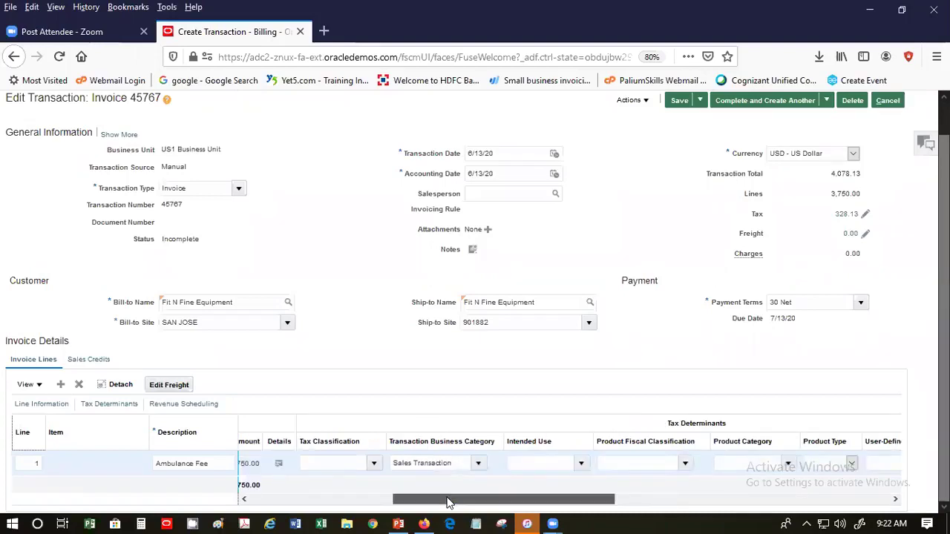
left_click_drag(449, 503, 215, 518)
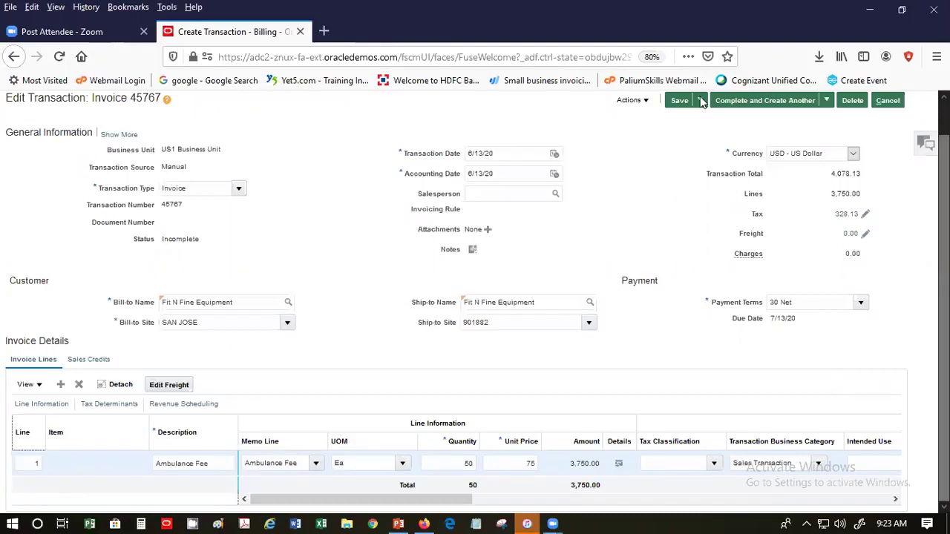
Save invoice 45767 at 4,078.13, then check the Actions menu without choosing anything.
left_click(677, 101)
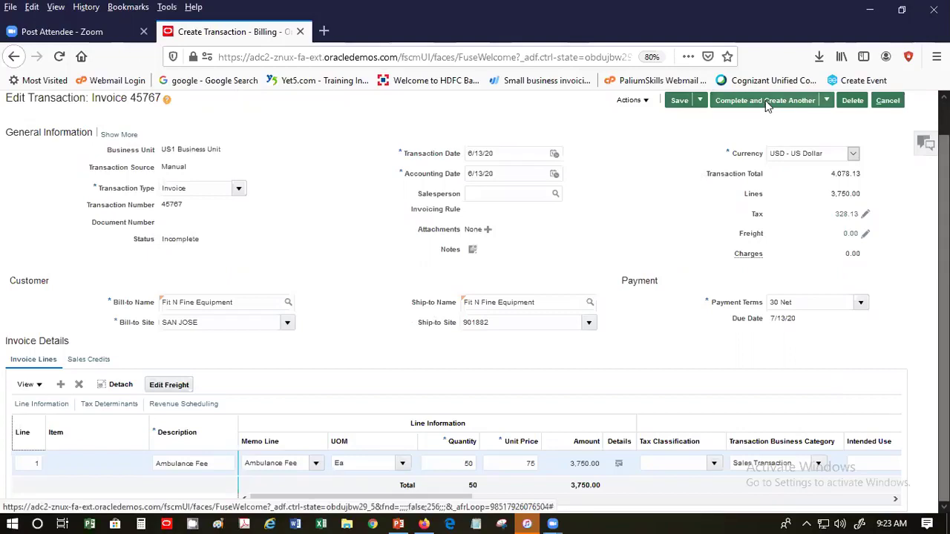
left_click(643, 103)
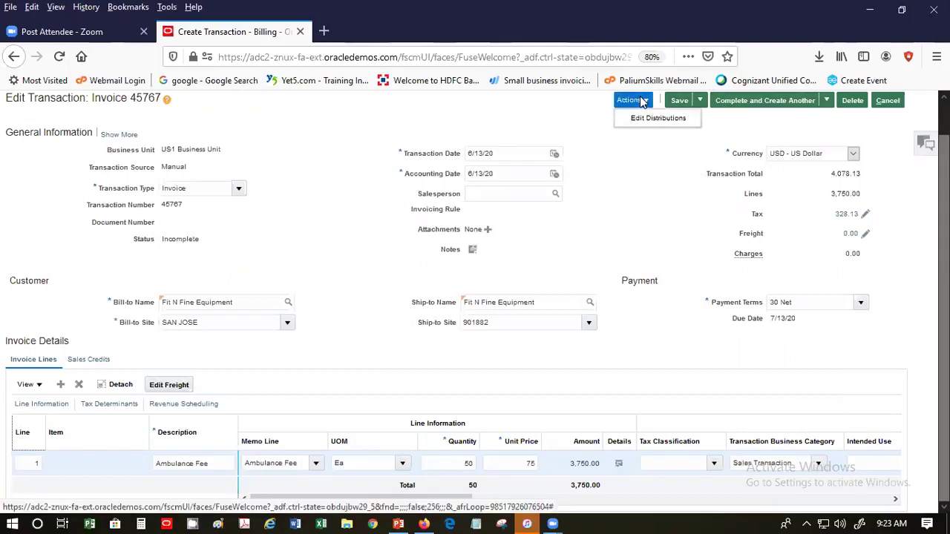
left_click(659, 198)
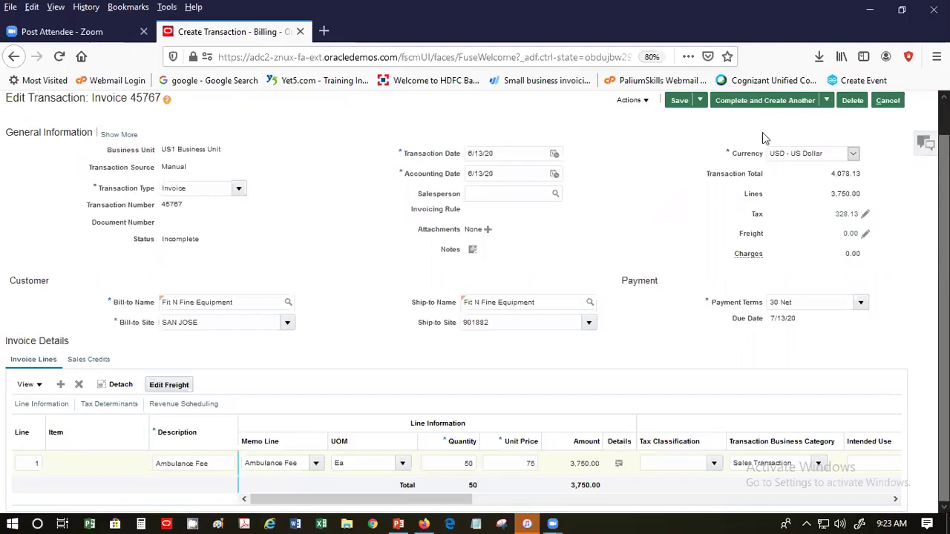
Complete invoice 45767 using Complete and Review.
left_click(826, 101)
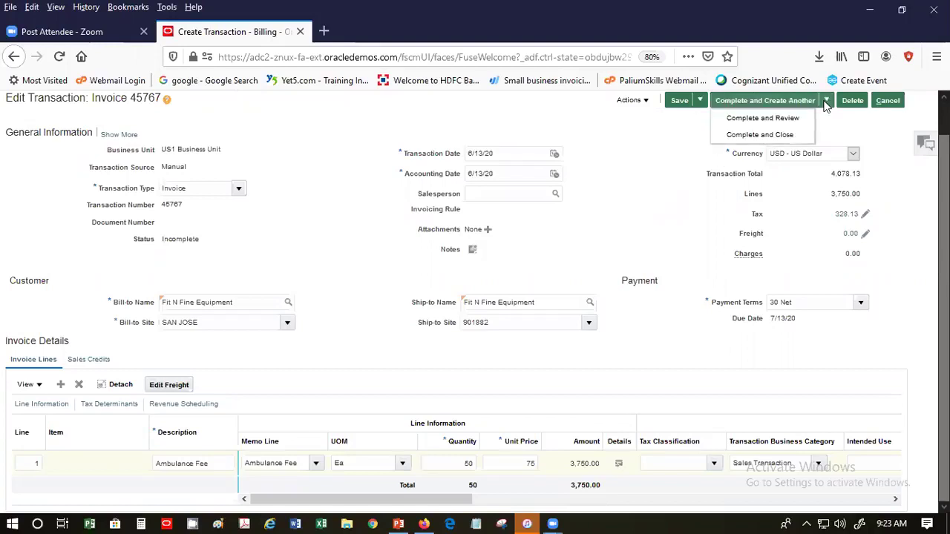
left_click(764, 119)
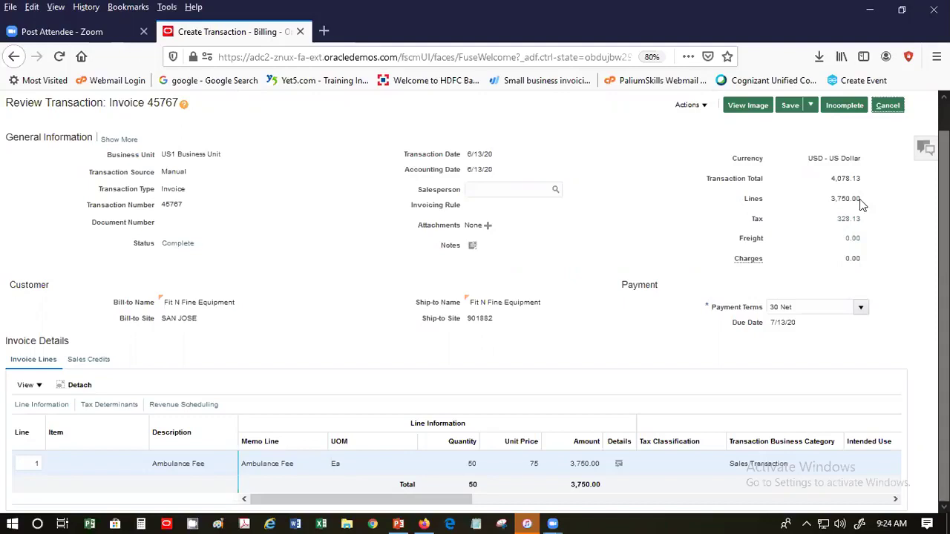
Create draft accounting for the invoice and review its receivable, revenue and tax lines.
left_click(704, 106)
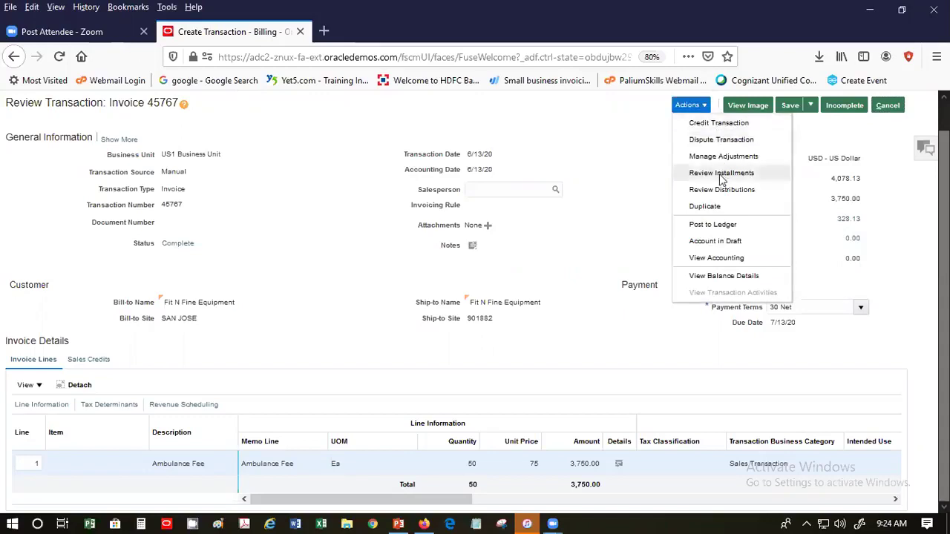
left_click(723, 242)
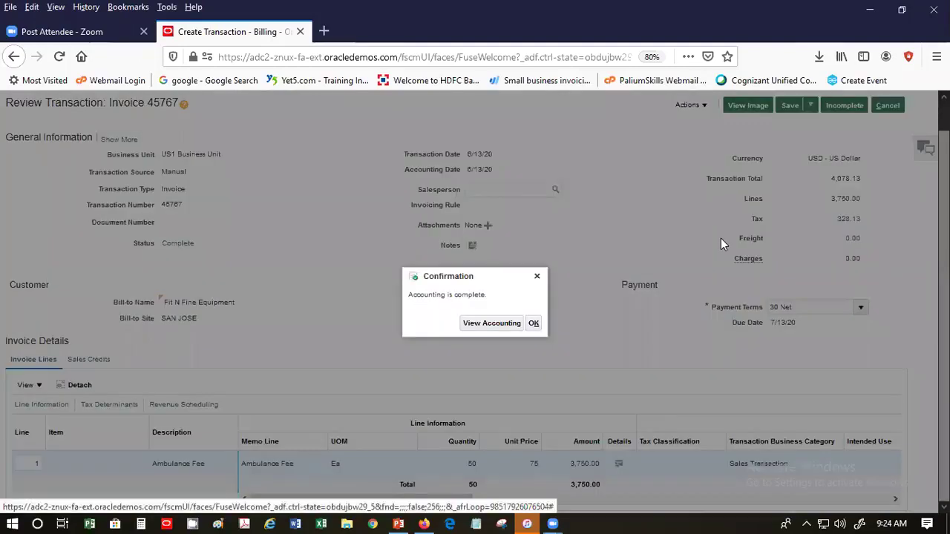
left_click(469, 327)
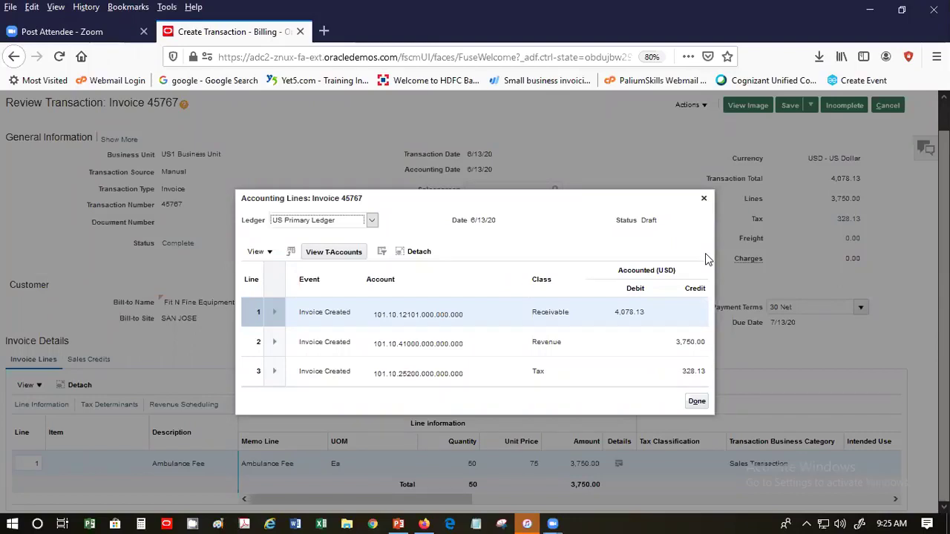
left_click(697, 402)
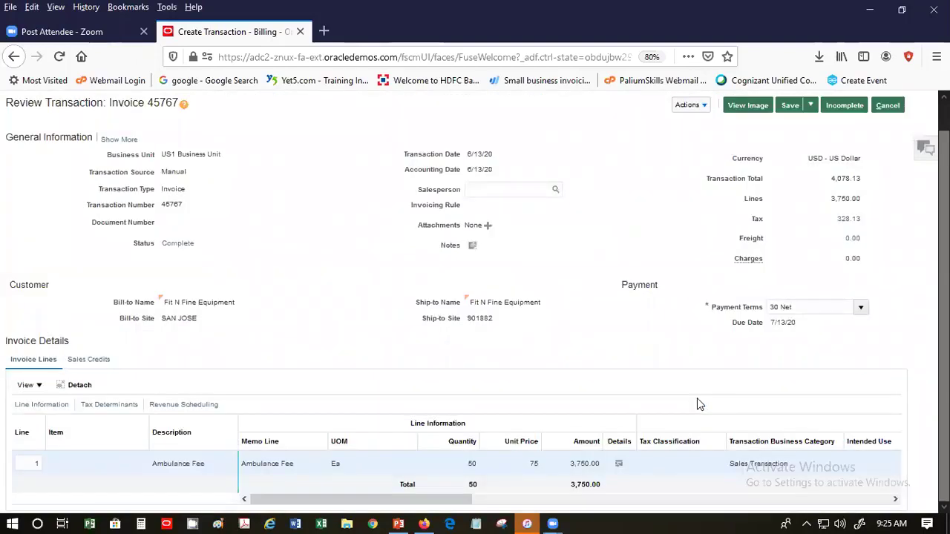
Post the invoice accounting to the ledger and acknowledge the confirmation.
left_click(696, 107)
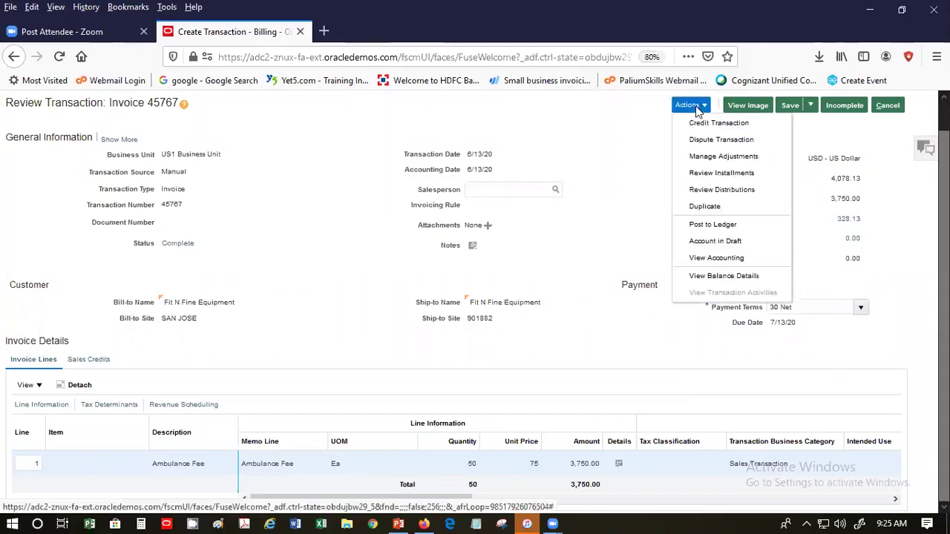
left_click(694, 228)
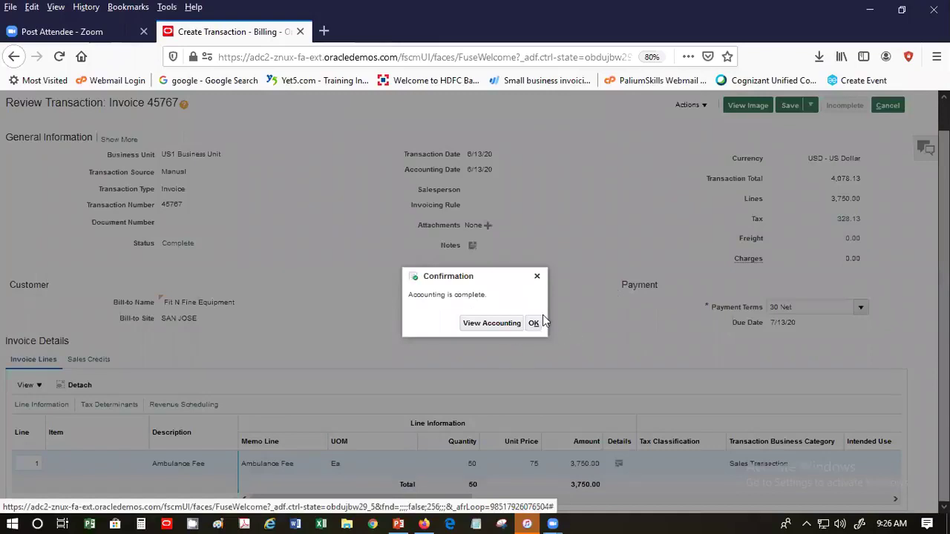
left_click(532, 323)
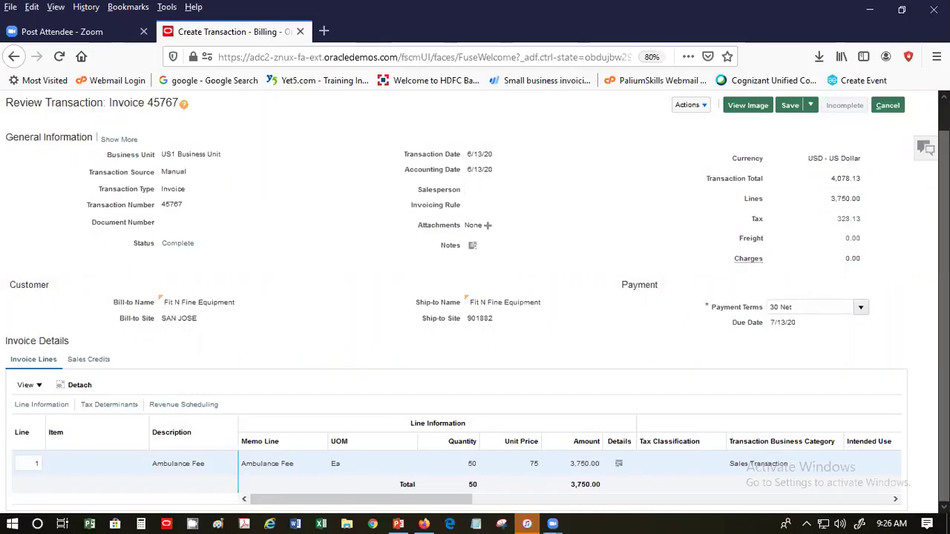
scroll(475, 278, "up", 1)
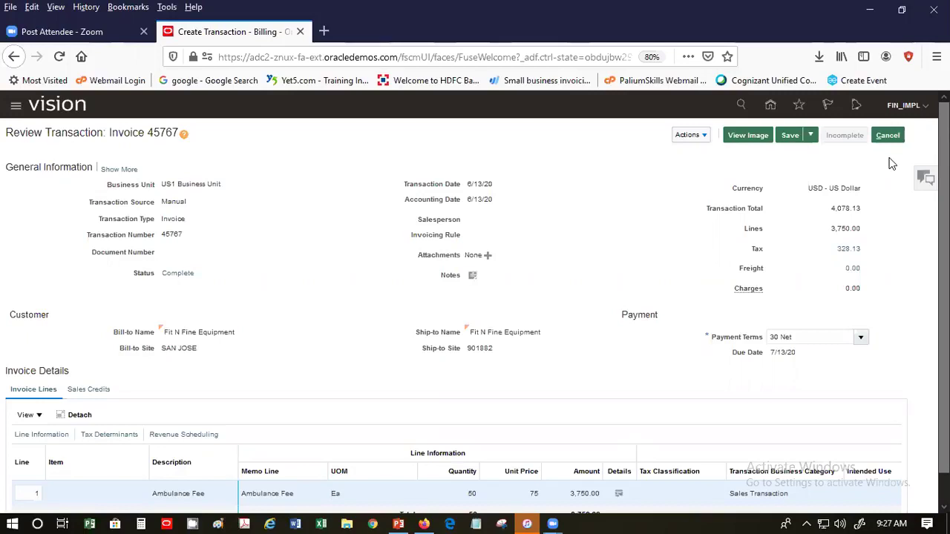
Generate the invoice's printable image and open the downloaded documents_xmlp PDF.
left_click(729, 139)
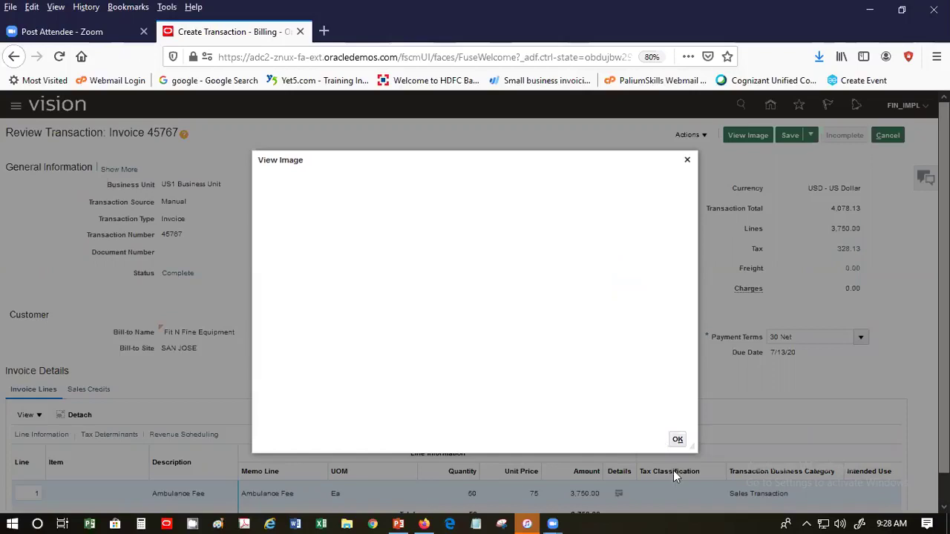
left_click(677, 440)
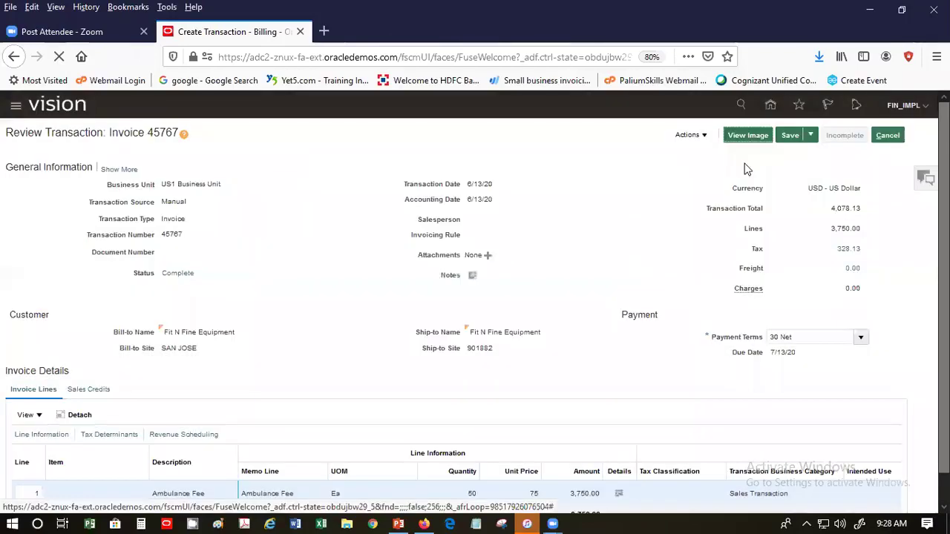
left_click(818, 59)
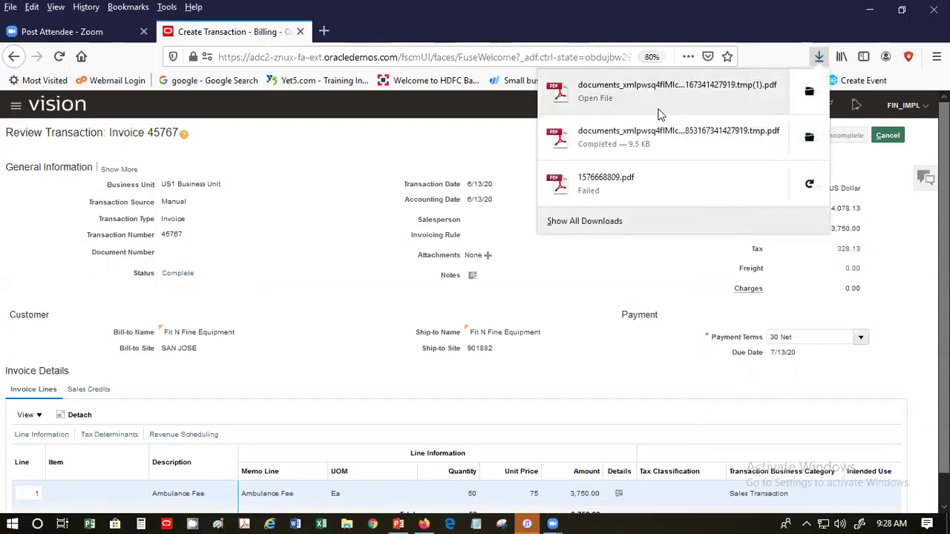
left_click(661, 113)
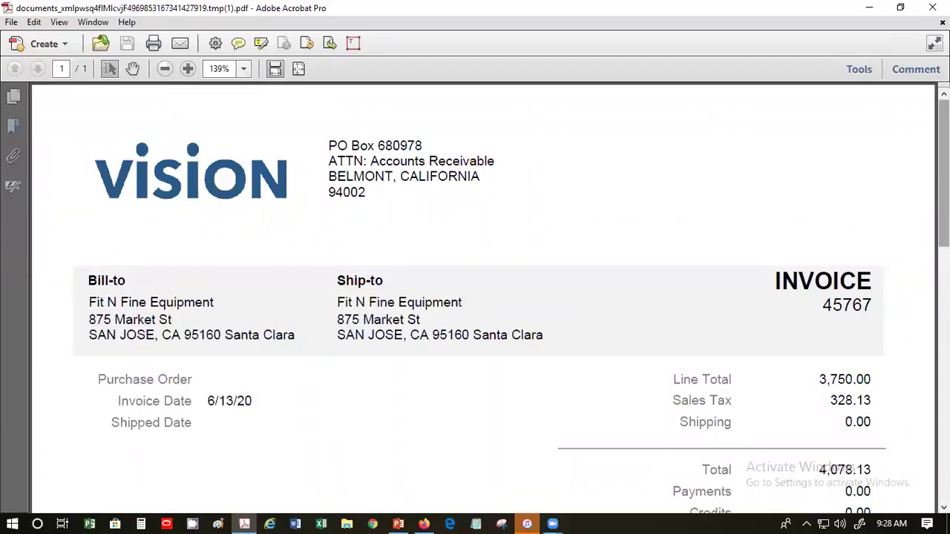
Scroll the invoice PDF down to the Salesperson section, then return to the Oracle review page.
scroll(482, 297, "down", 5)
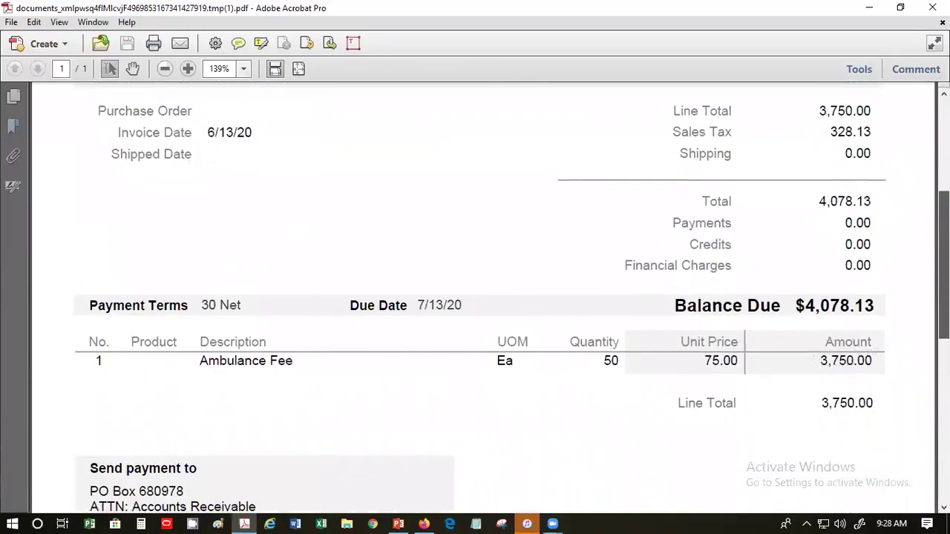
scroll(483, 297, "down", 2)
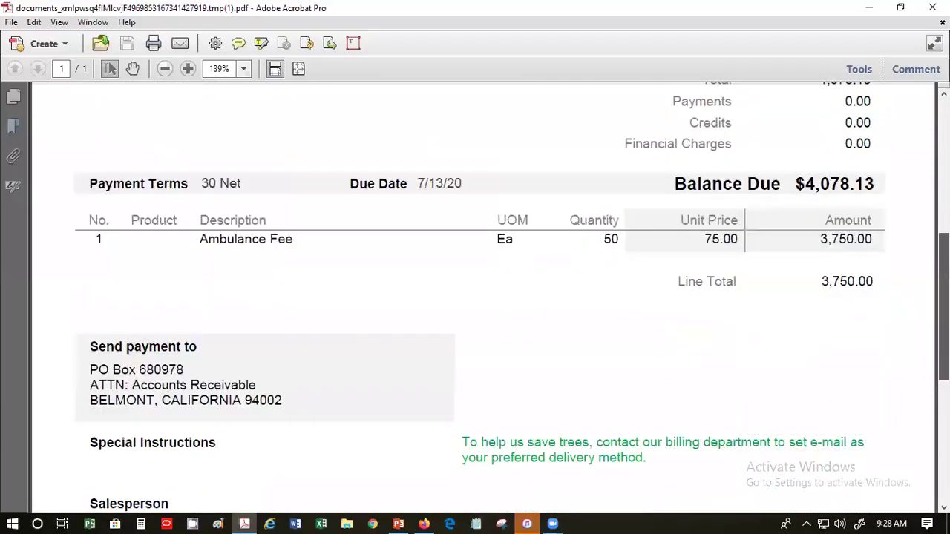
scroll(482, 297, "down", 3)
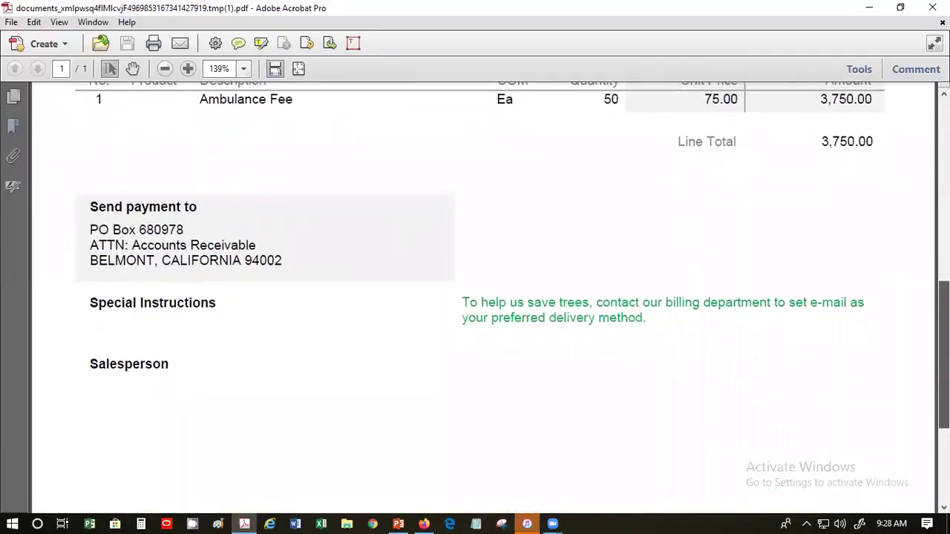
scroll(482, 297, "down", 3)
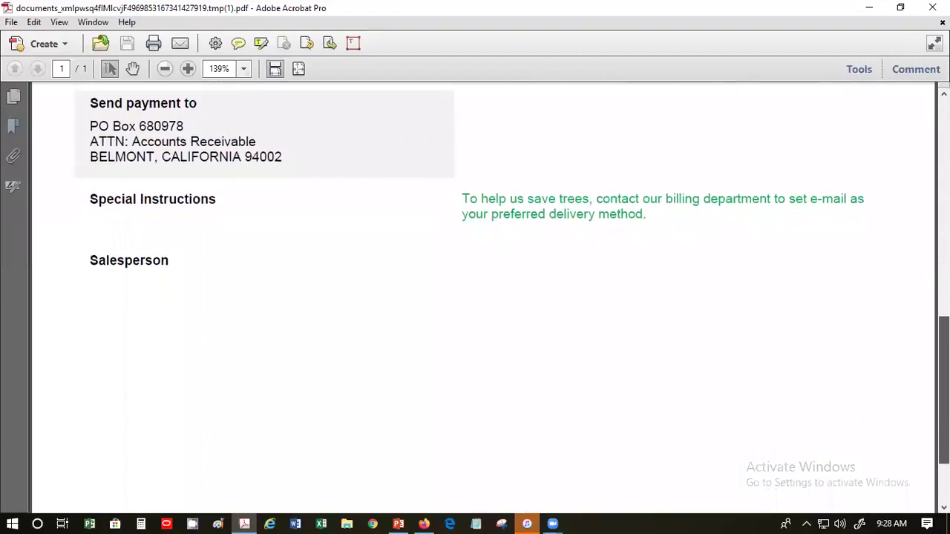
scroll(482, 296, "down", 2)
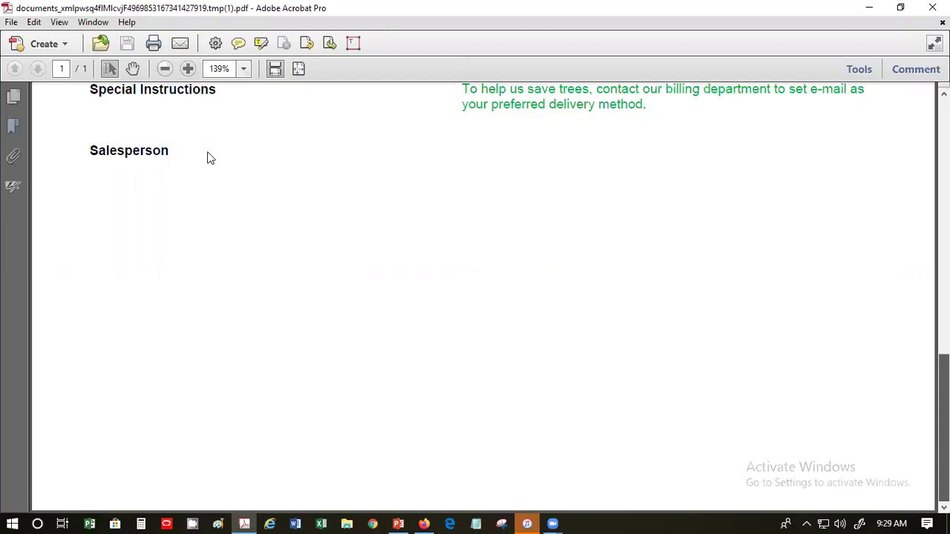
key("alt+Tab")
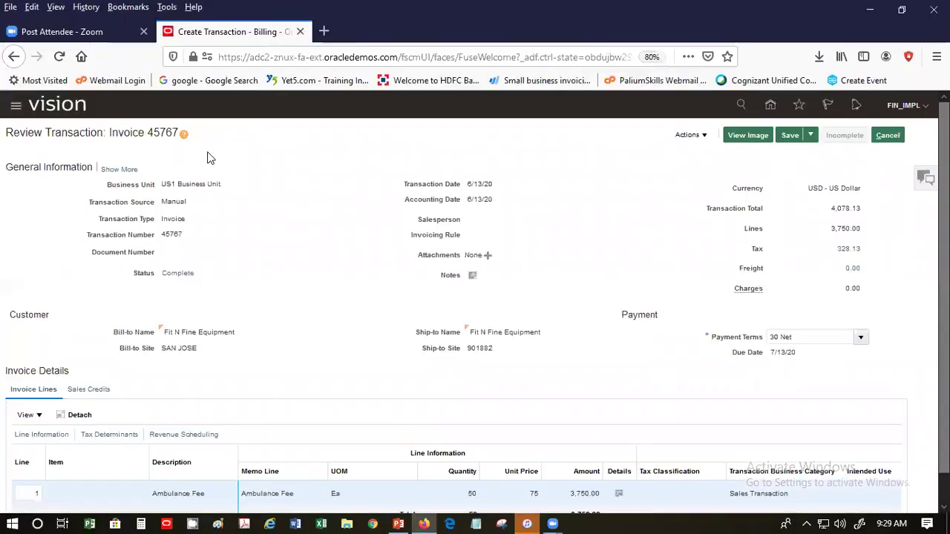
Leave the invoice review without saving and go to Review Customer Account Details.
left_click(879, 136)
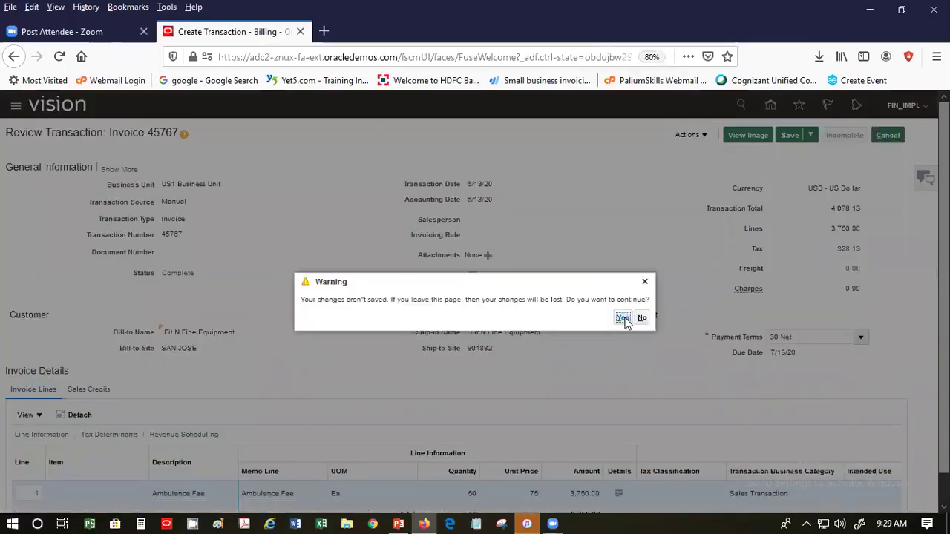
left_click(622, 319)
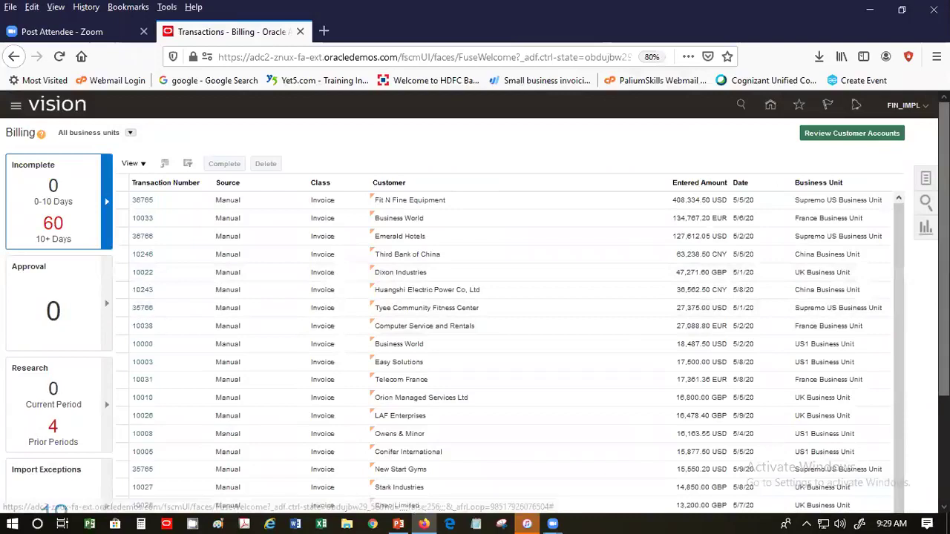
left_click(925, 179)
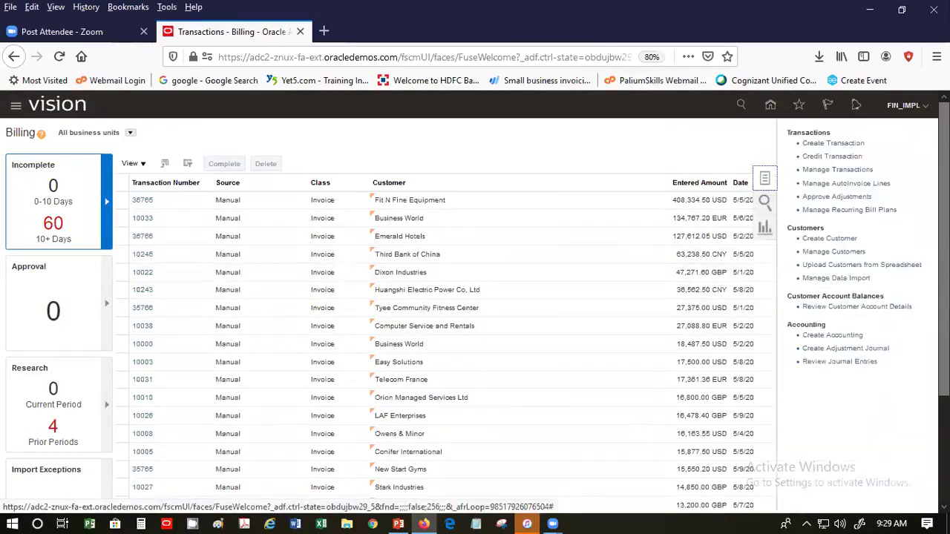
left_click(841, 308)
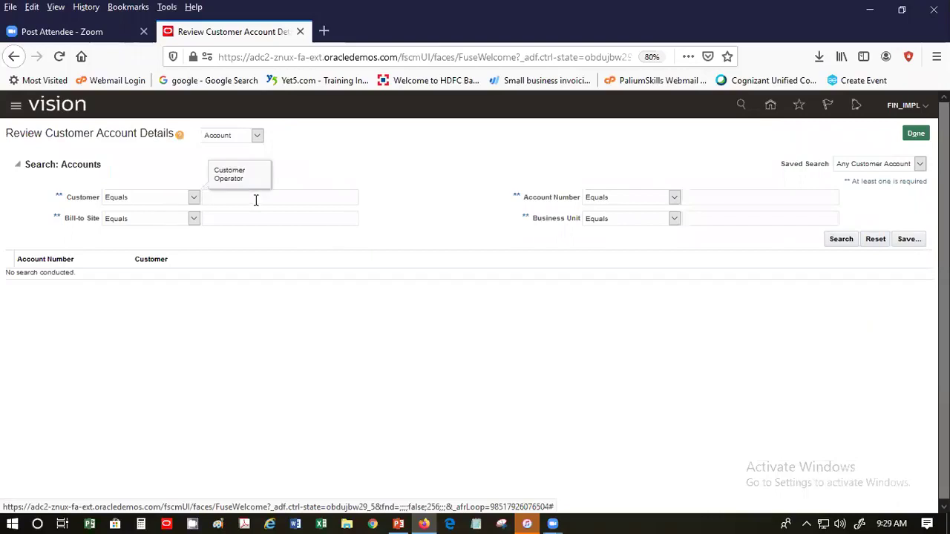
Search customer accounts with names starting with 'Fit' to find Fit N Fine Equipment.
type("FIT")
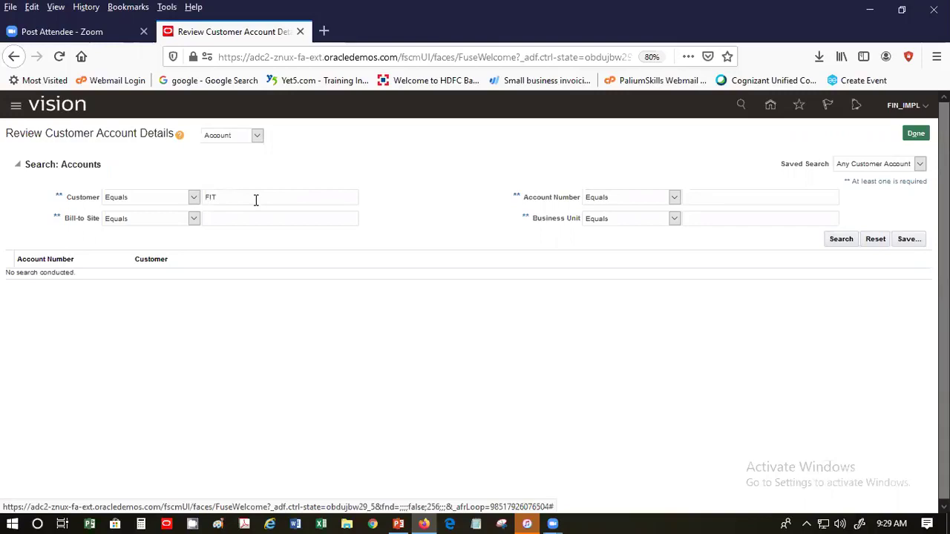
left_click(841, 241)
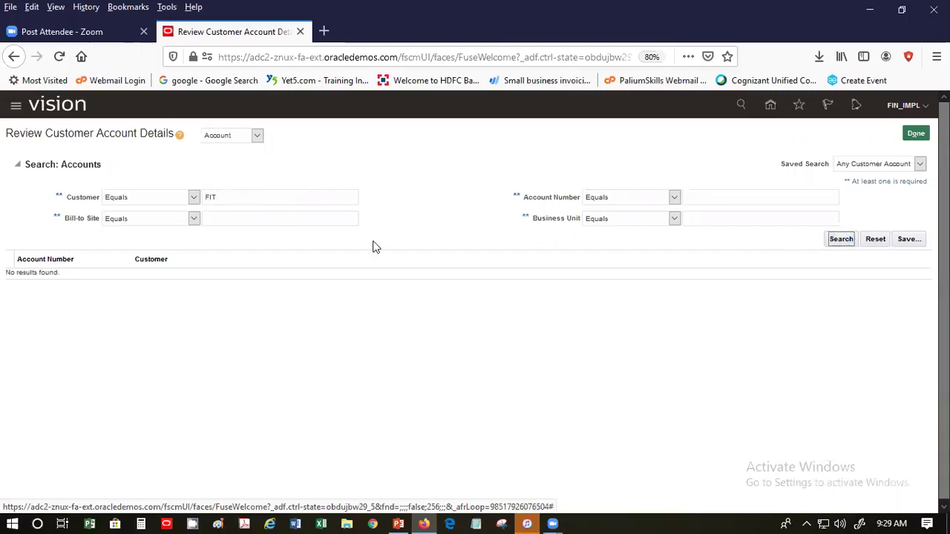
left_click(289, 196)
key("BackSpace")
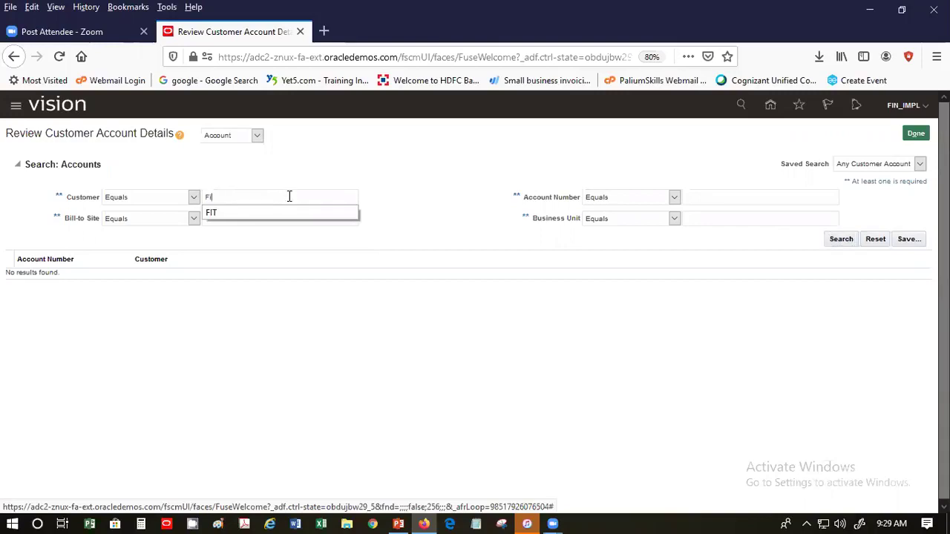
left_click(410, 167)
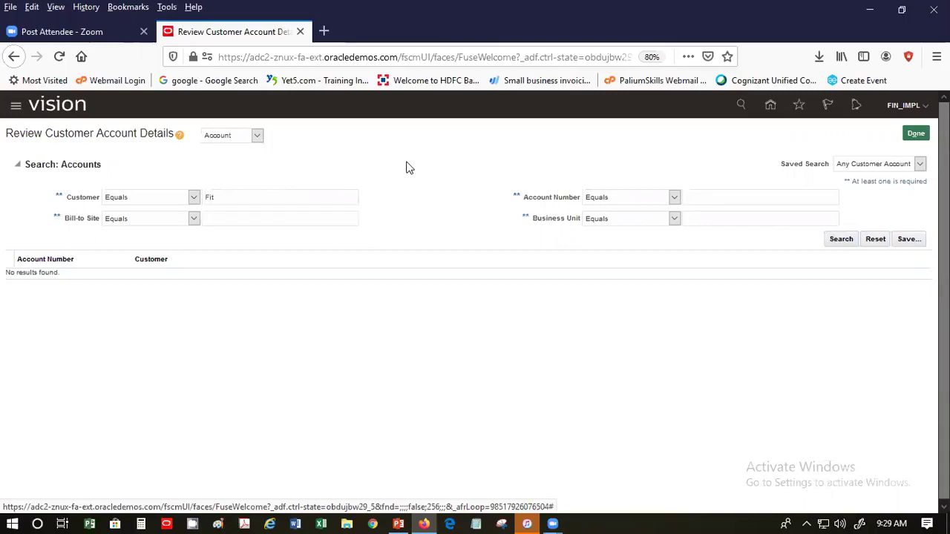
left_click(162, 205)
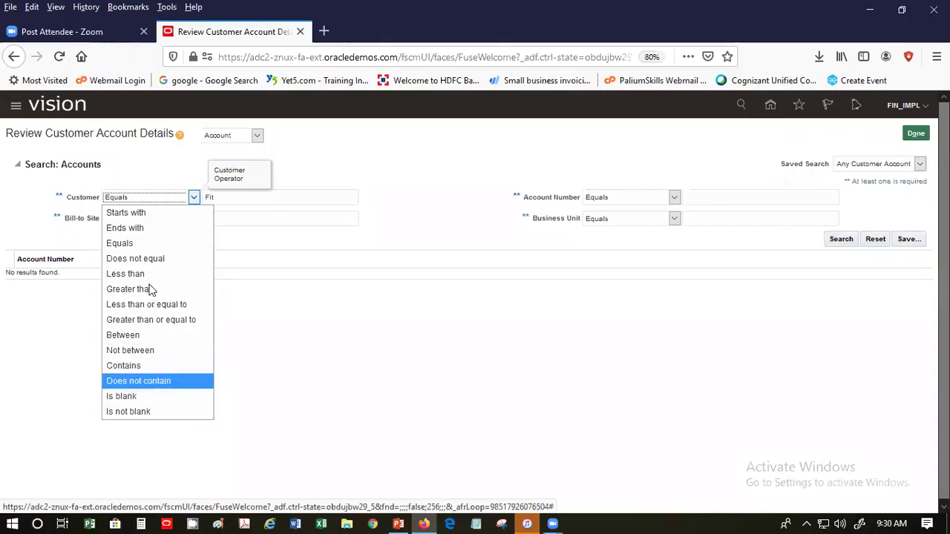
left_click(145, 213)
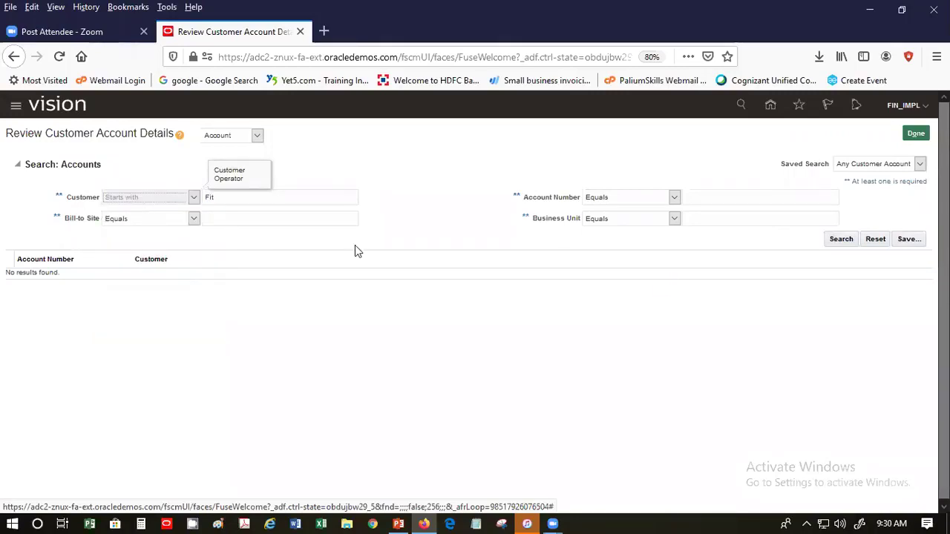
left_click(842, 240)
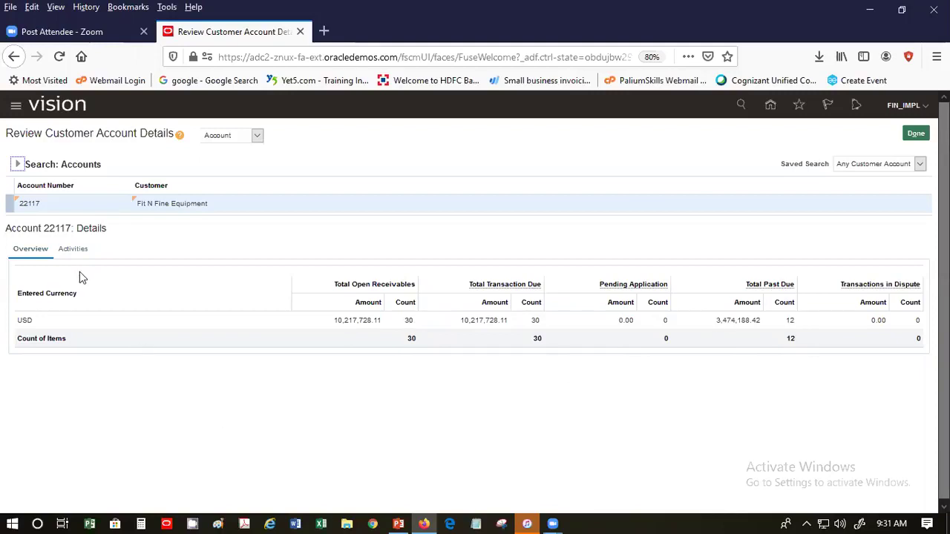
Show account 22117's activities and briefly highlight the invoice 45767 entry.
left_click(75, 253)
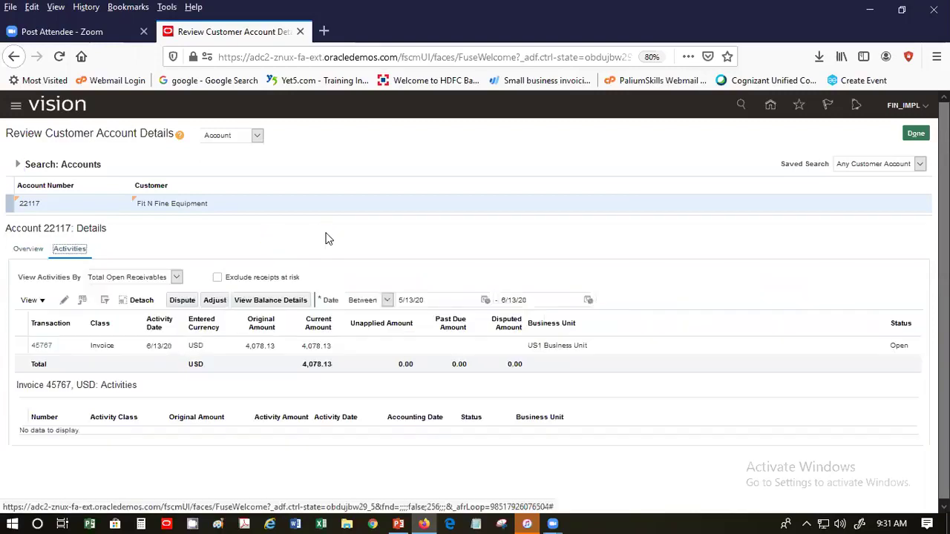
left_click_drag(89, 385, 130, 309)
left_click(262, 219)
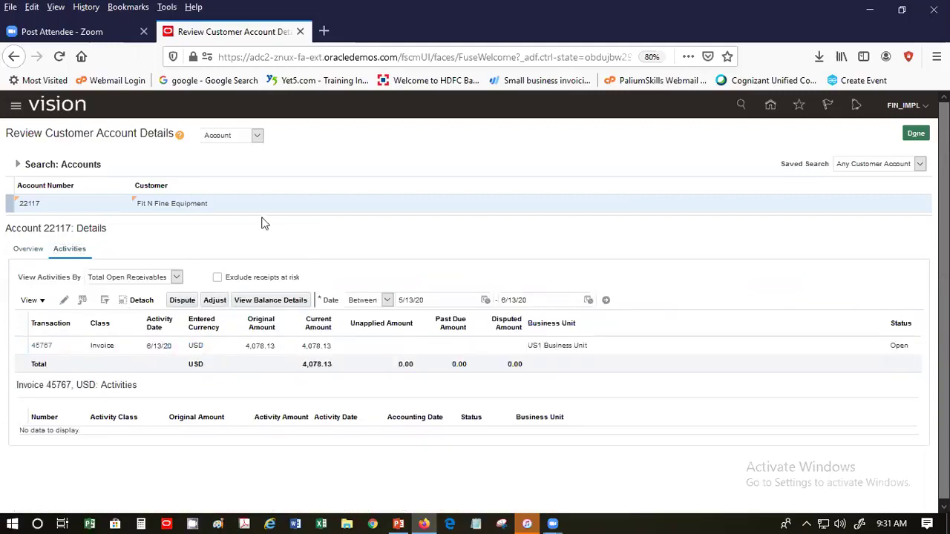
View activities by Total Transaction Due, showing invoice 45767 open at 4,078.13.
left_click(159, 278)
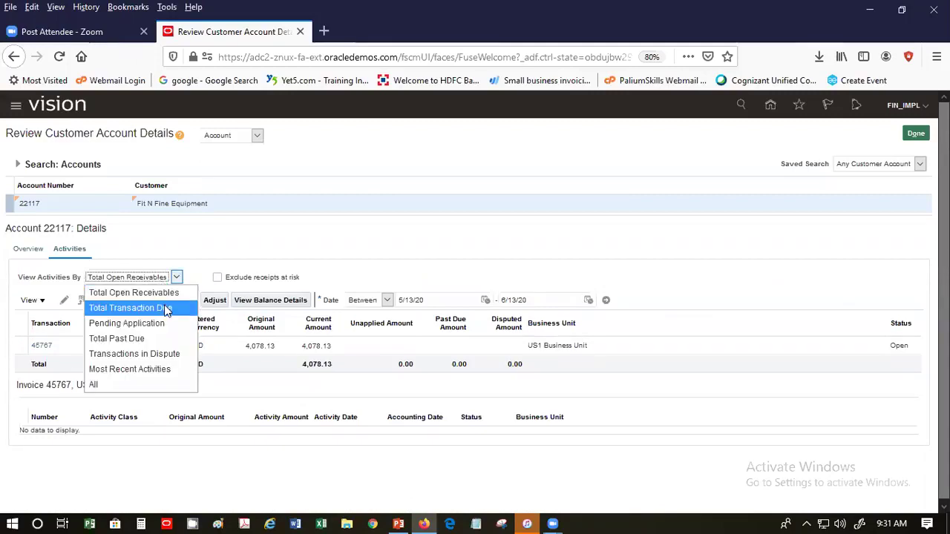
left_click(167, 309)
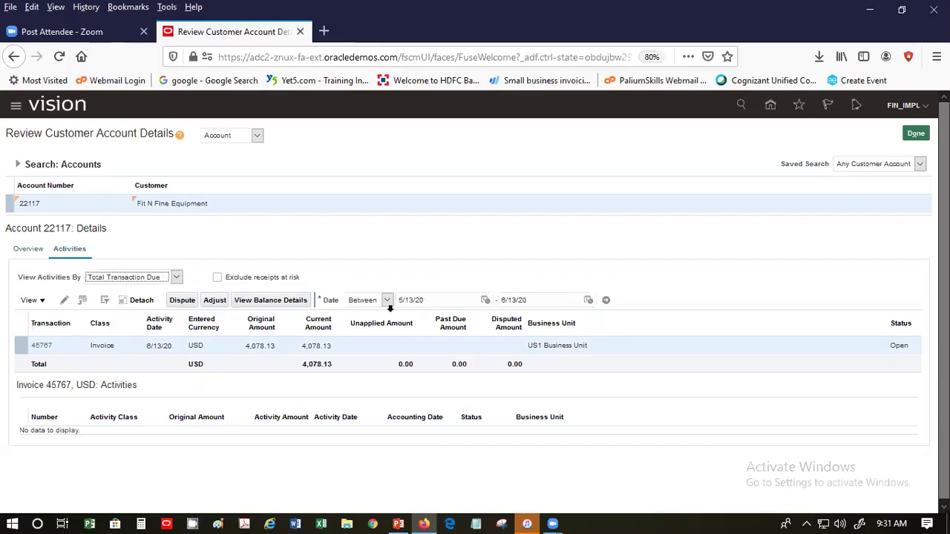
left_click(436, 304)
Widen the activity date range to start 5/13/19 and apply it.
key("BackSpace")
key("BackSpace")
type("19")
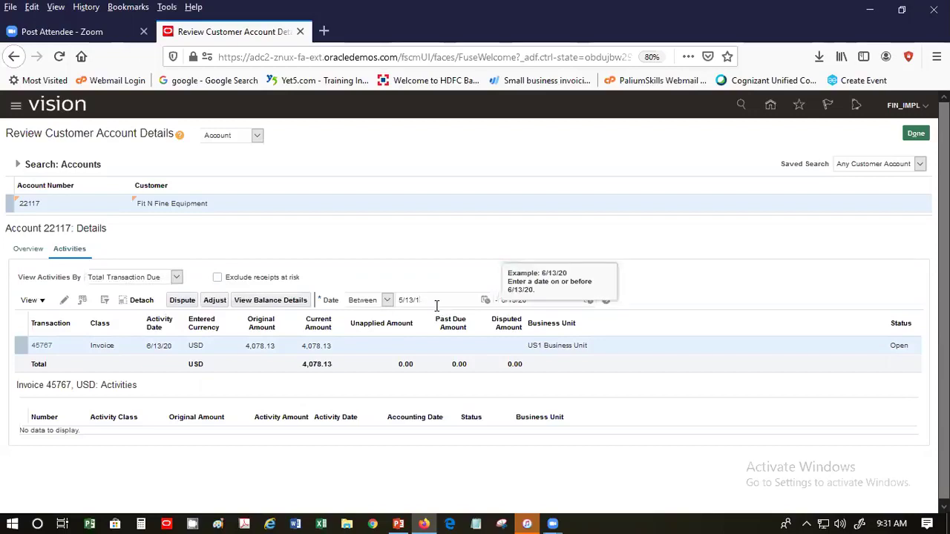
left_click(674, 273)
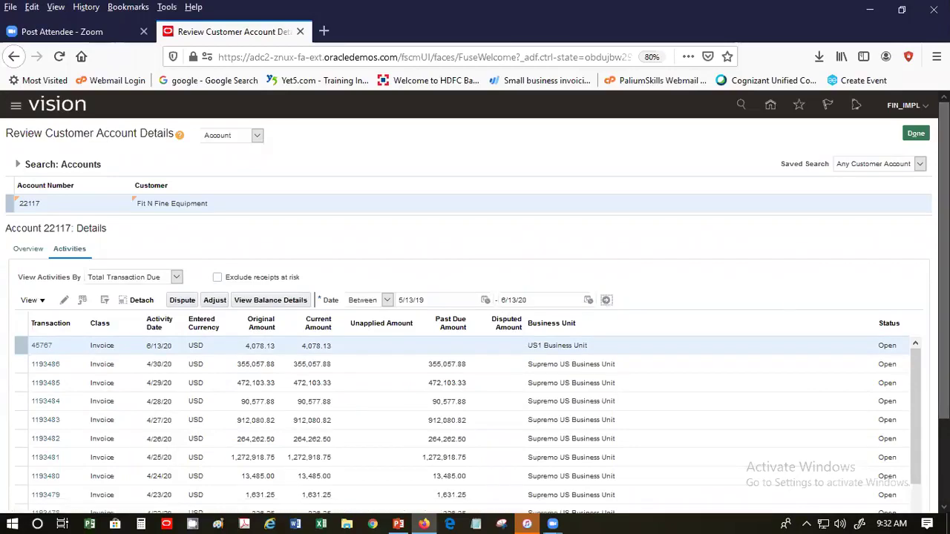
Scroll through the open invoices and select invoice 1193486, whose activity detail shows no data.
scroll(475, 297, "down", 3)
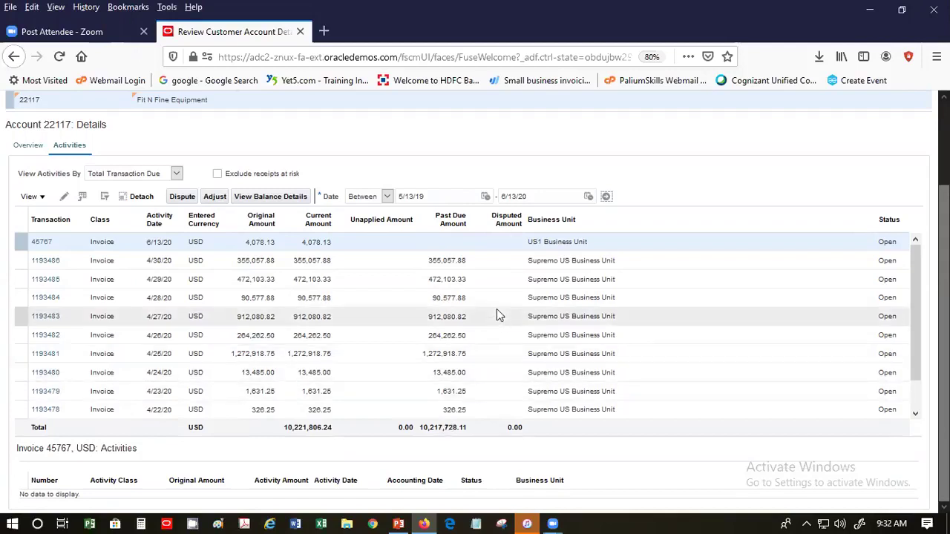
left_click(483, 263)
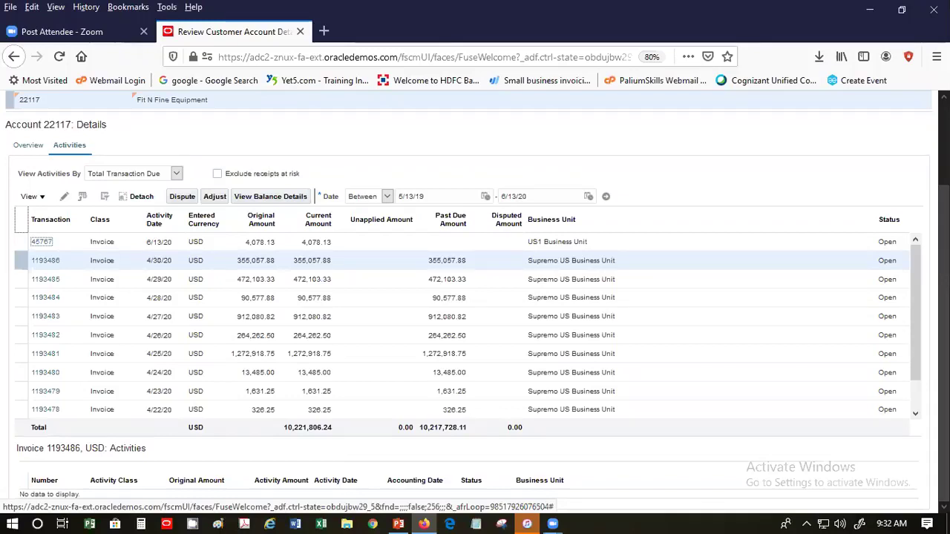
scroll(475, 297, "up", 3)
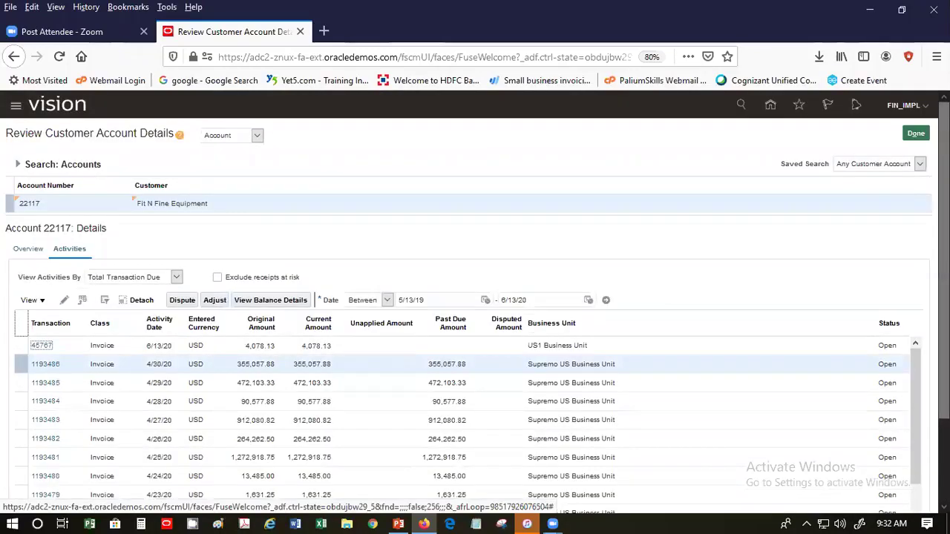
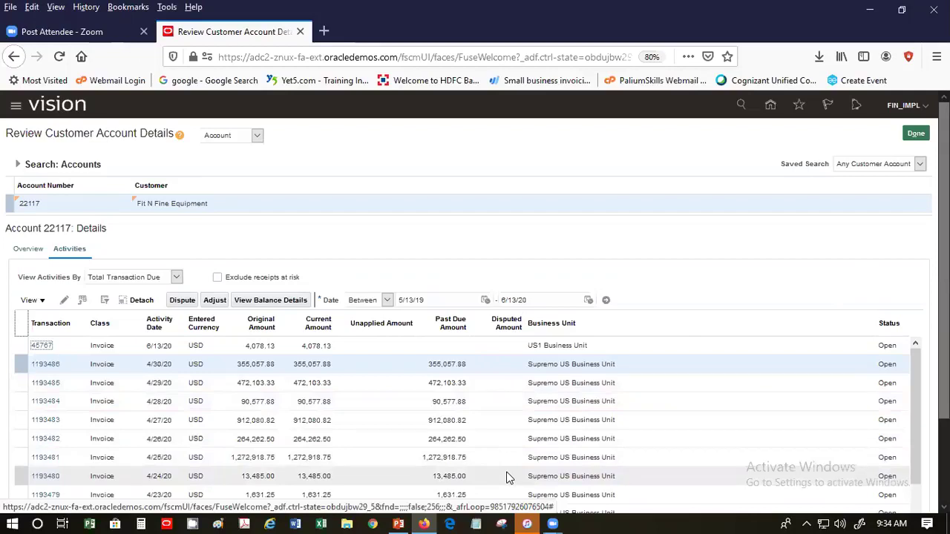
Review invoice 45767's details and accounting distributions, then return to the account.
left_click(38, 347)
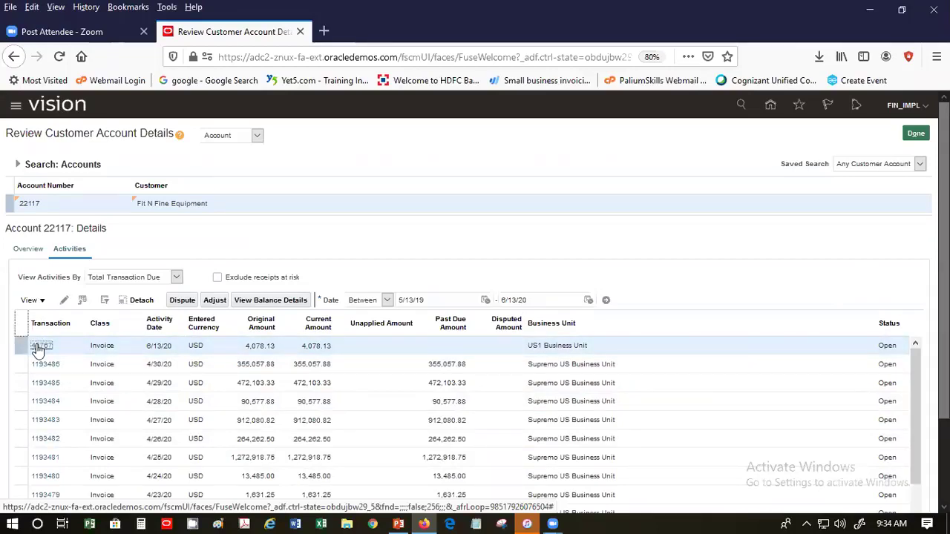
left_click(38, 348)
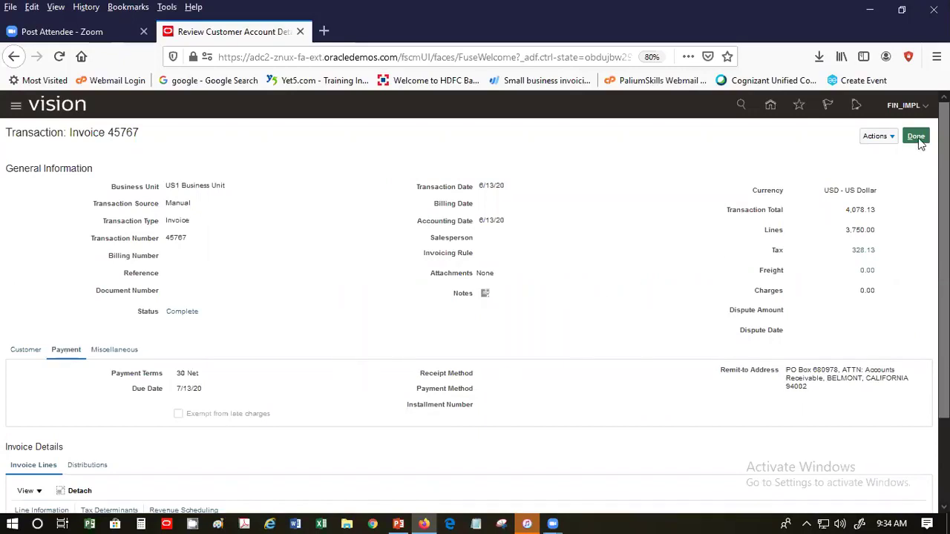
left_click(879, 145)
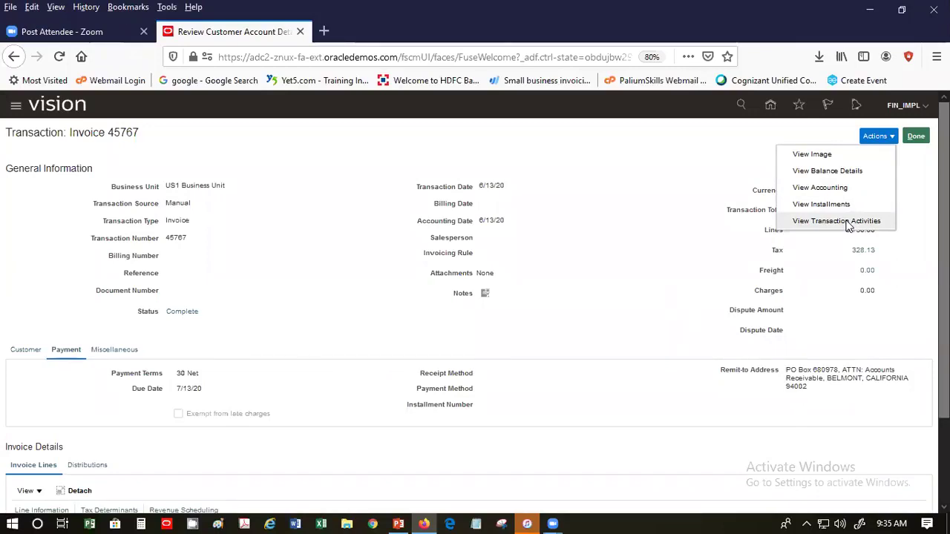
left_click(703, 206)
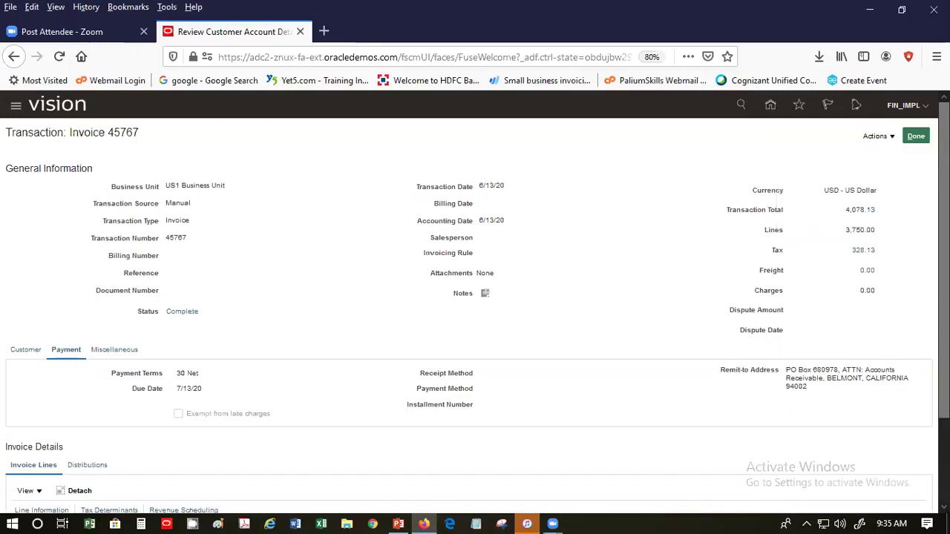
scroll(289, 341, "down", 3)
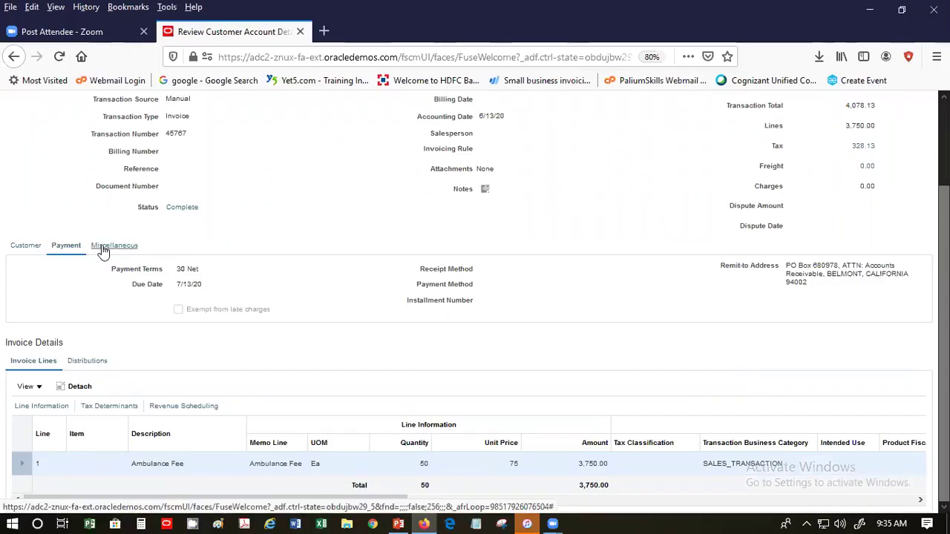
left_click(81, 362)
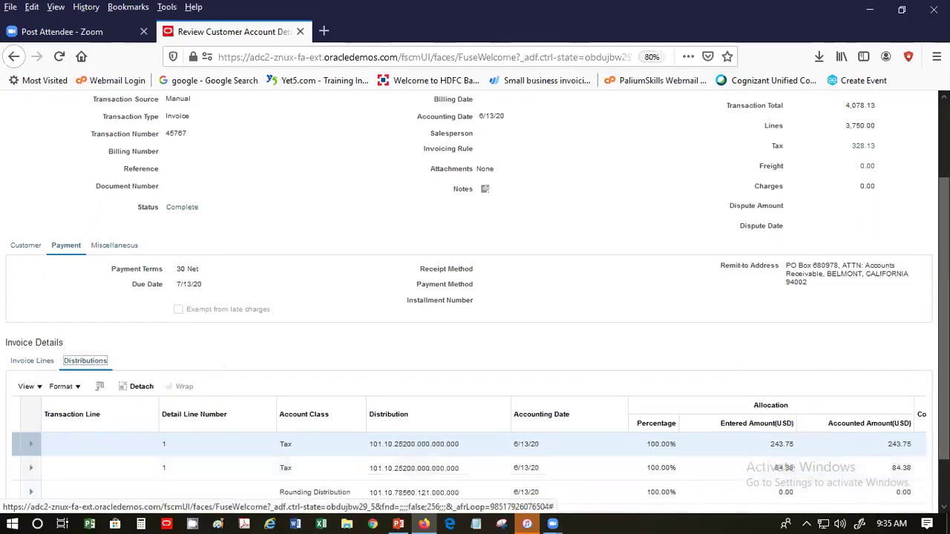
scroll(475, 296, "down", 2)
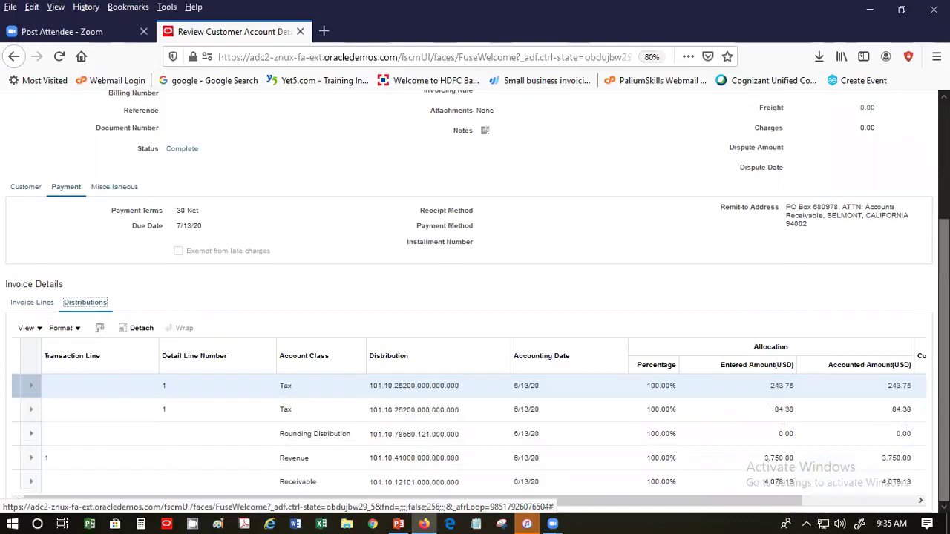
scroll(475, 297, "up", 5)
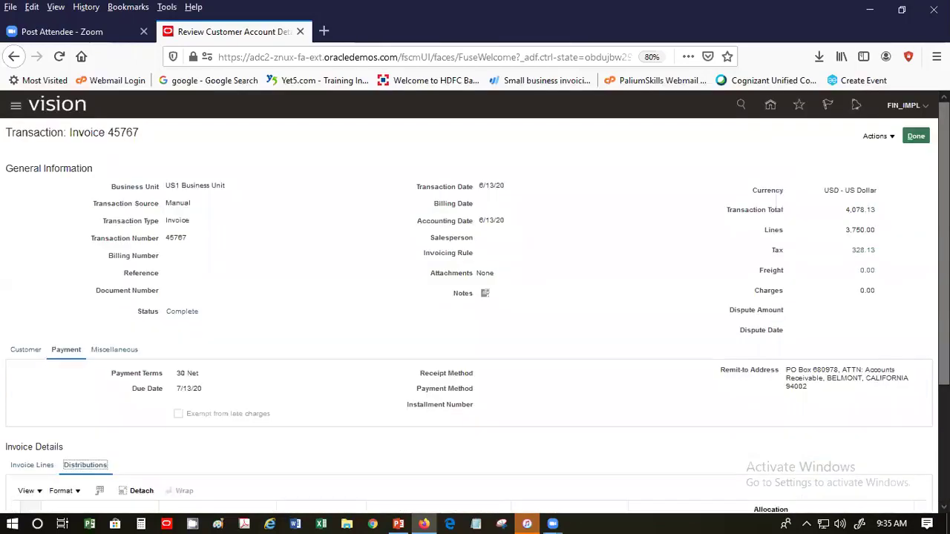
left_click(913, 136)
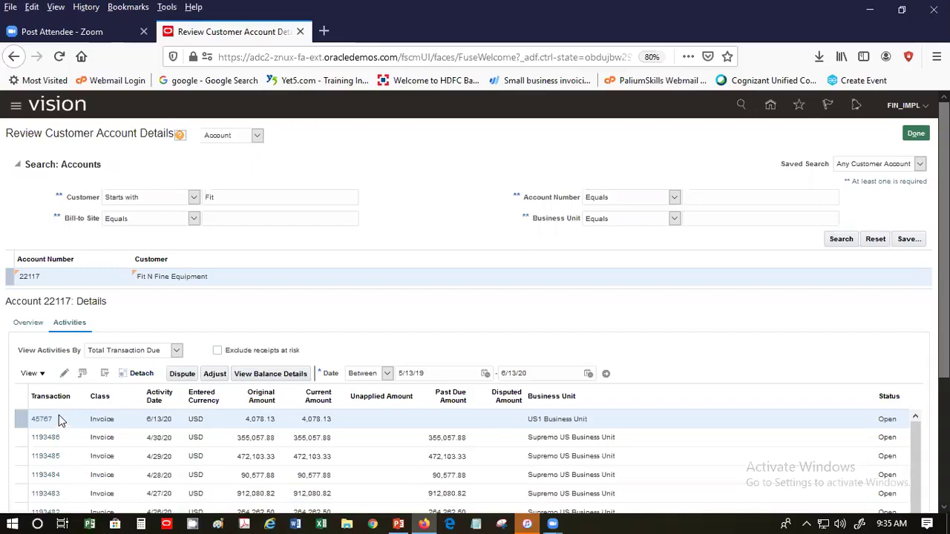
Start a new adjustment on invoice 45767 with Receivables Activity Freight Adjustment.
left_click(215, 374)
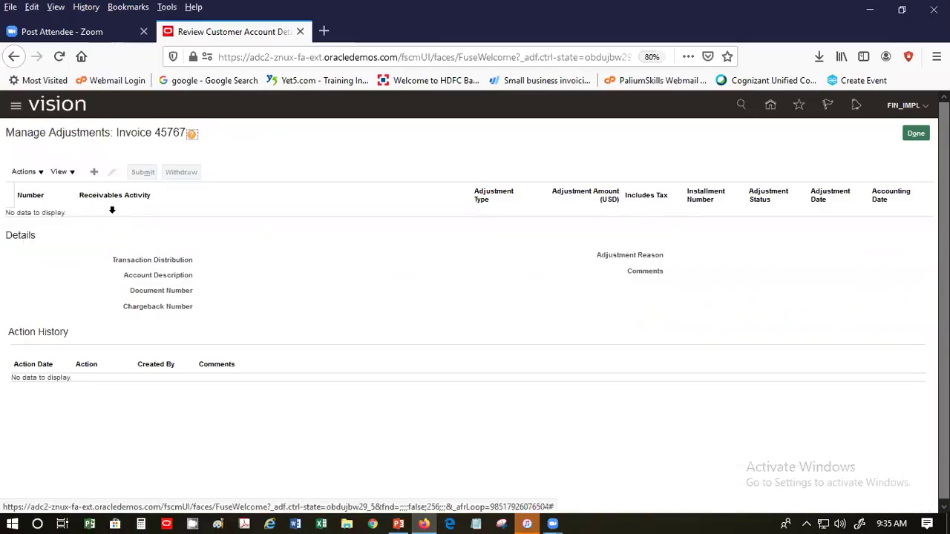
left_click(93, 175)
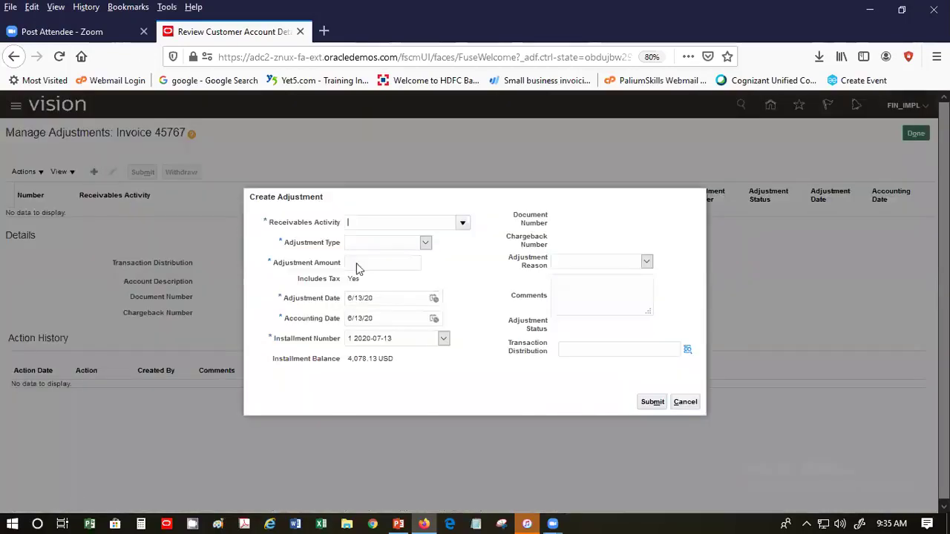
left_click(463, 224)
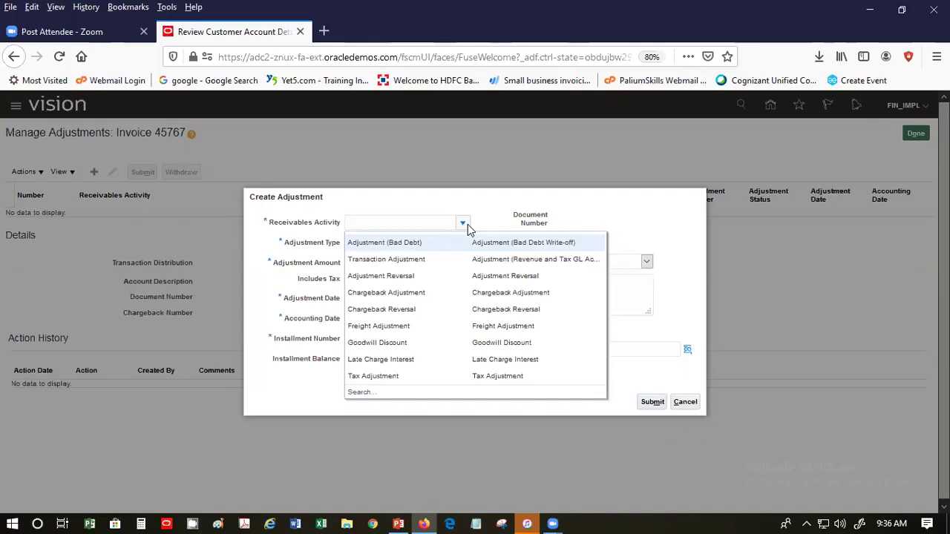
left_click(410, 325)
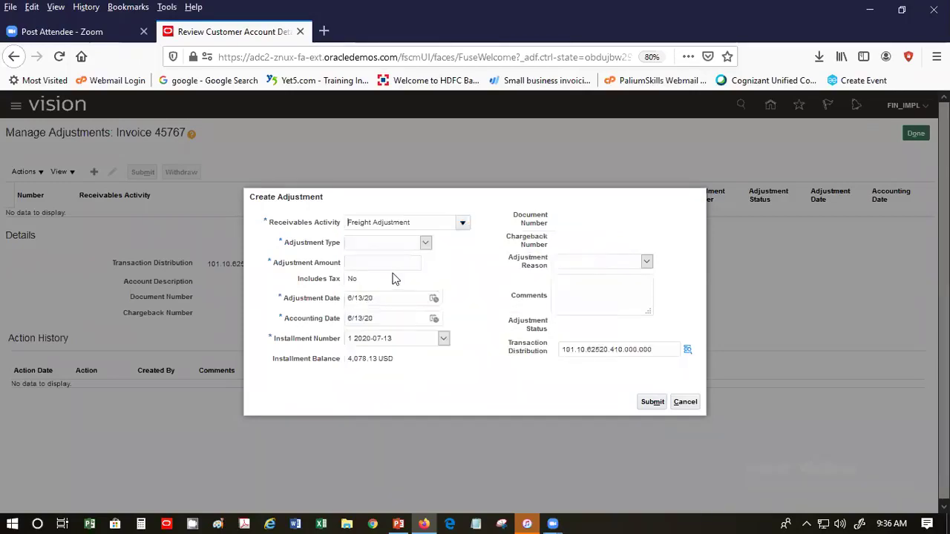
Submit a 100.00 adjustment of type Freight Adjustments on invoice 45767.
left_click(426, 245)
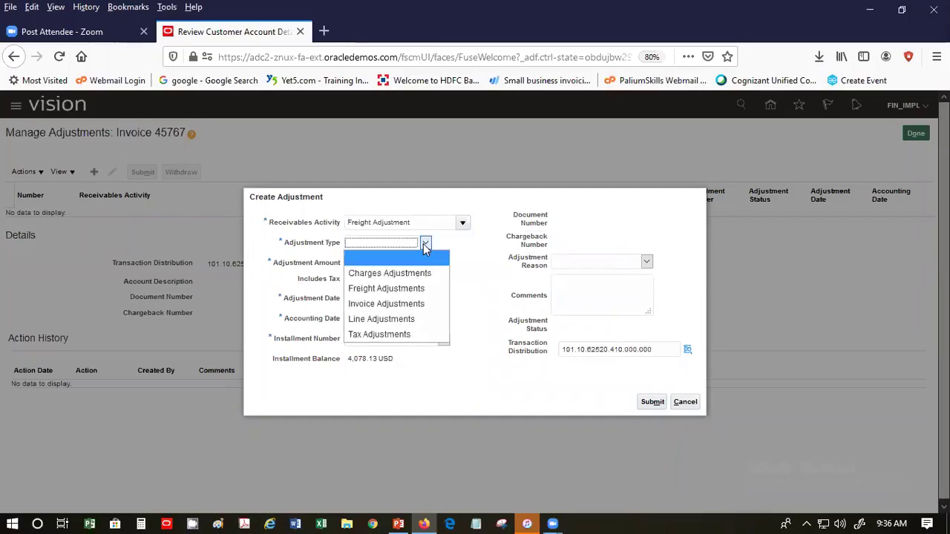
left_click(433, 294)
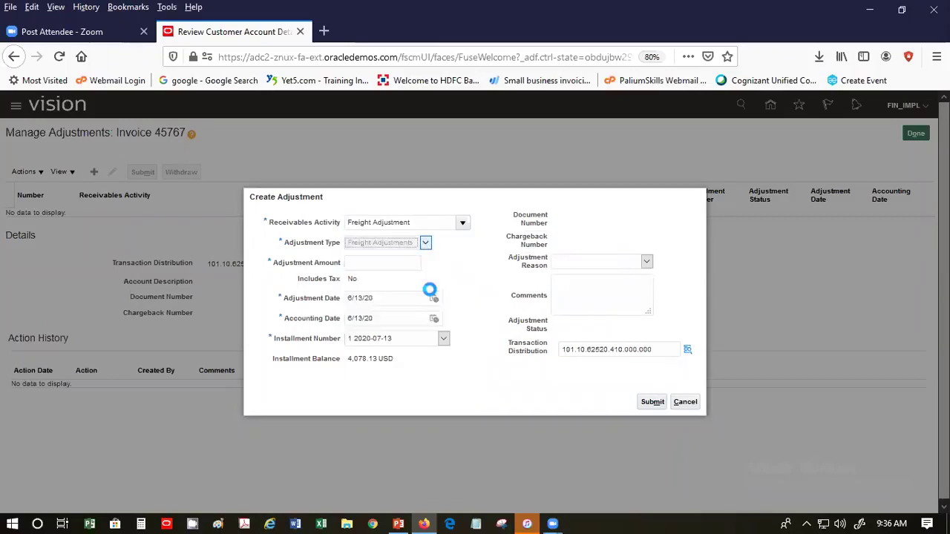
left_click(374, 263)
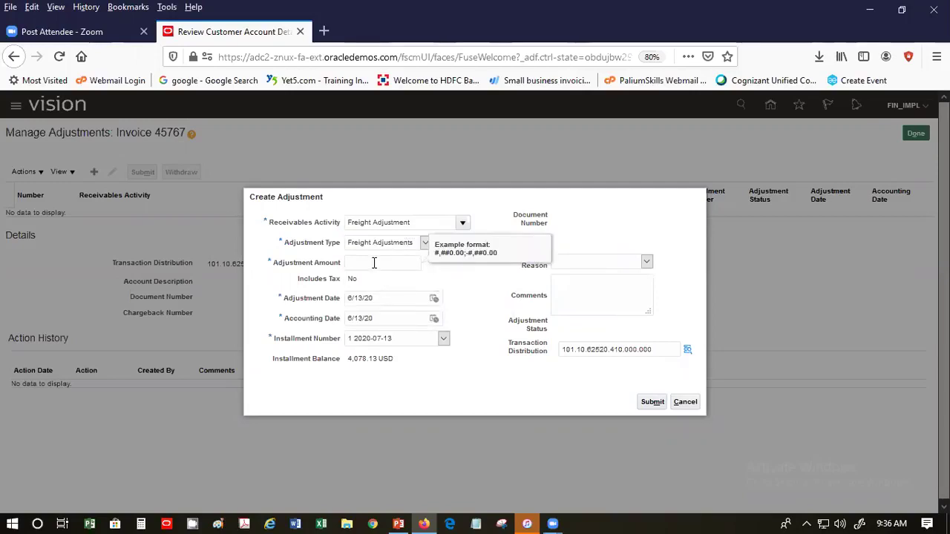
type("100")
left_click(380, 280)
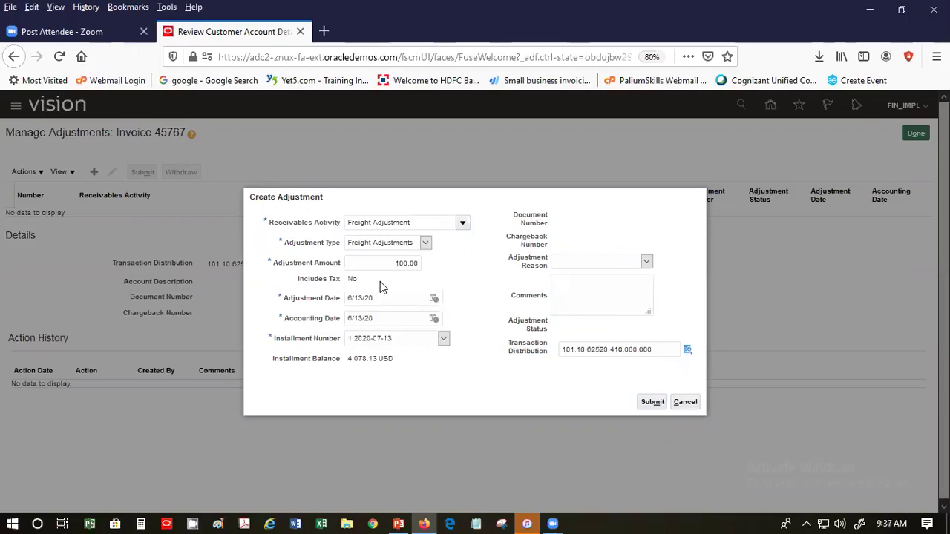
left_click(653, 403)
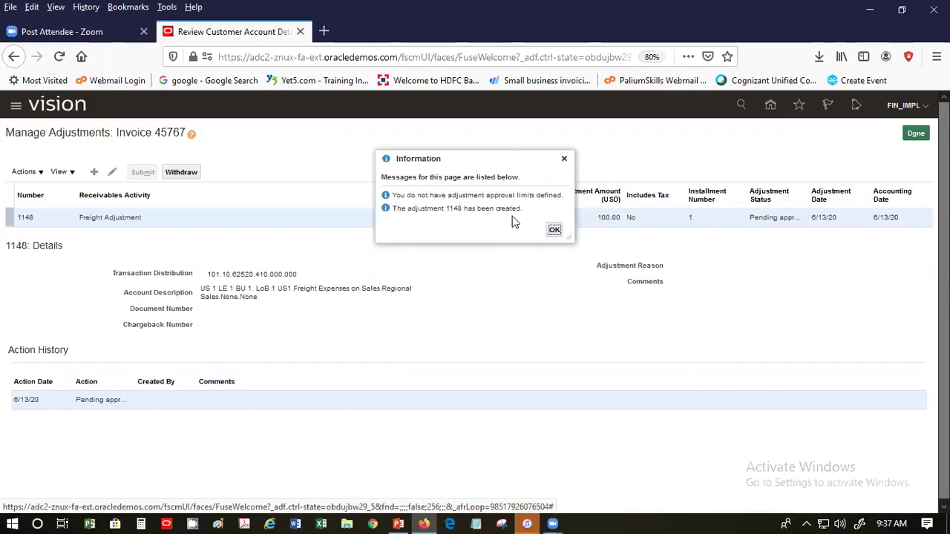
Dismiss the adjustment 1148 confirmation and finish with the invoice's adjustments.
left_click(554, 231)
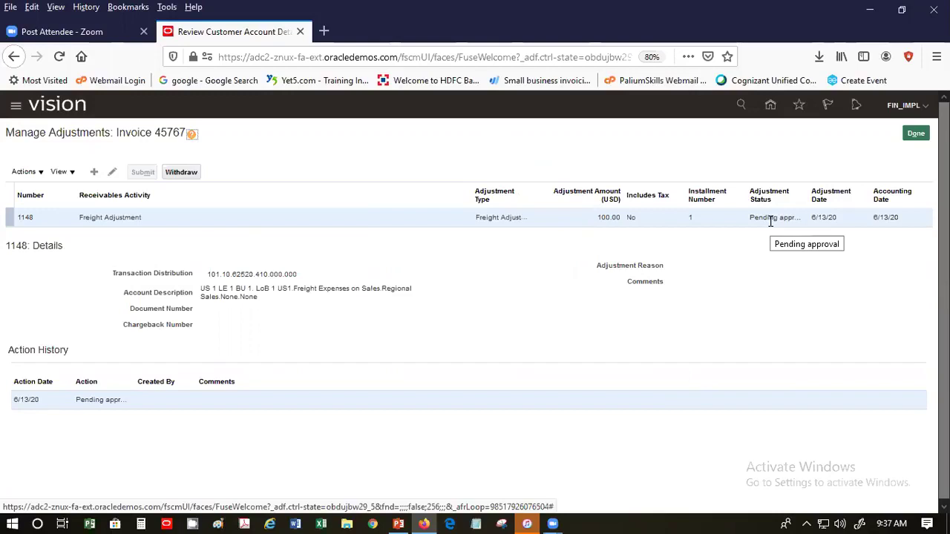
left_click(916, 134)
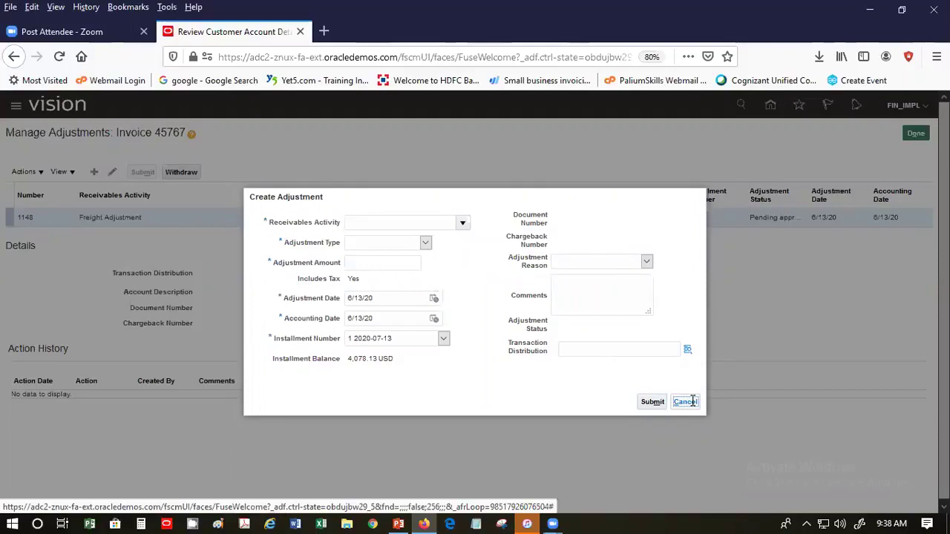
Cancel the blank adjustment form and reopen the adjustments for invoice 45767.
left_click(692, 401)
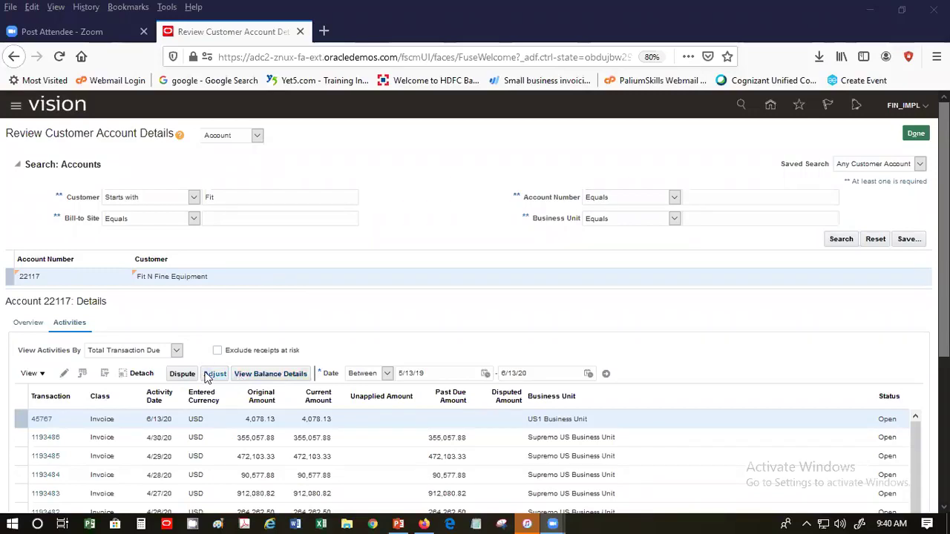
left_click(211, 375)
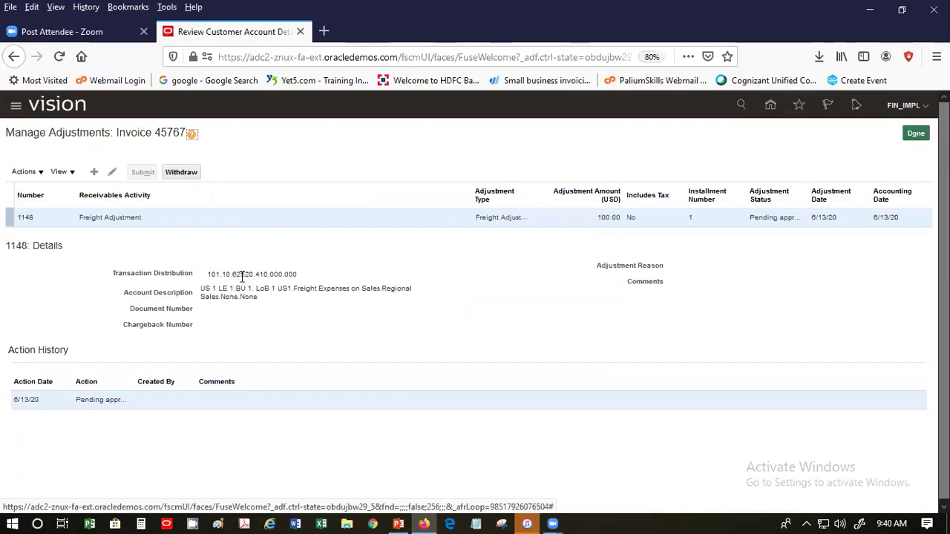
Review pending freight adjustment 1148 for 100.00, then close invoice 45767's adjustments.
mouse_move(239, 275)
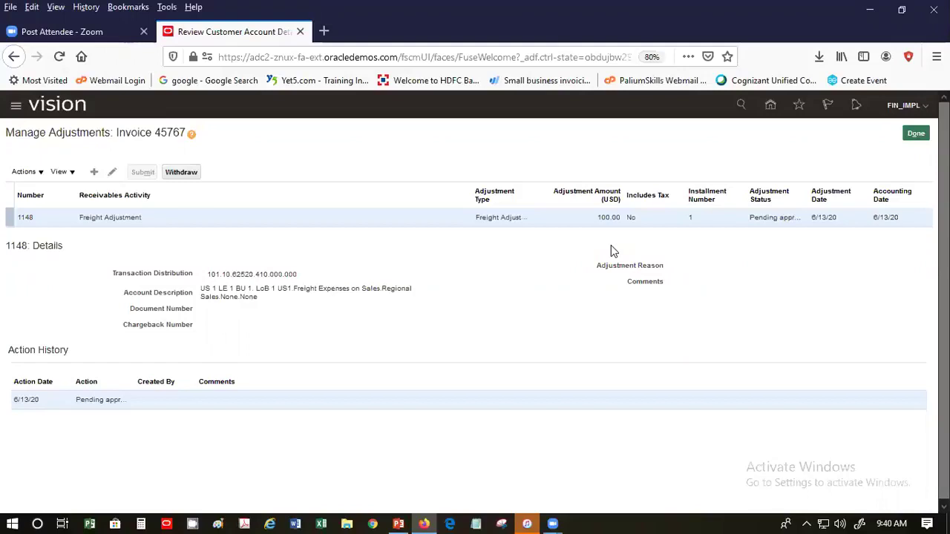
left_click(916, 133)
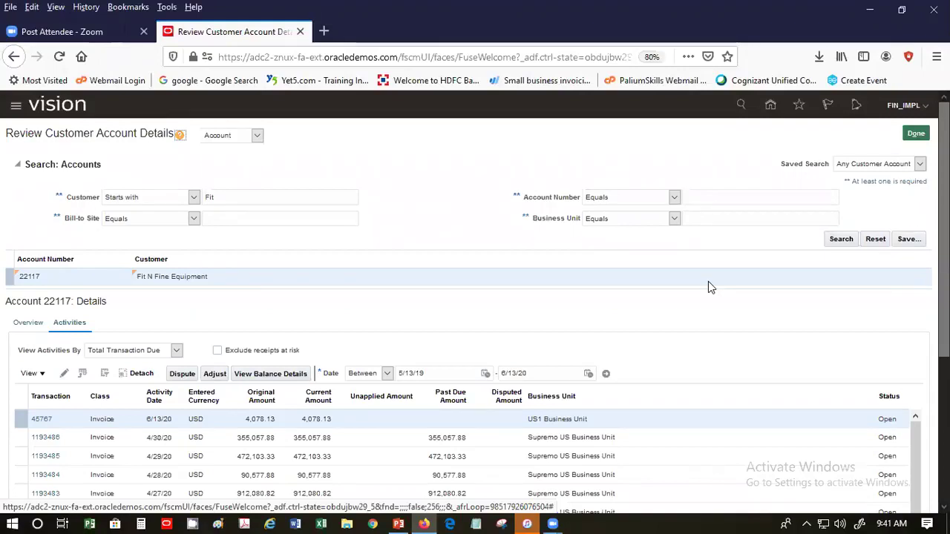
Leave the account details and start a new Credit Transaction from the Billing tasks.
left_click(916, 136)
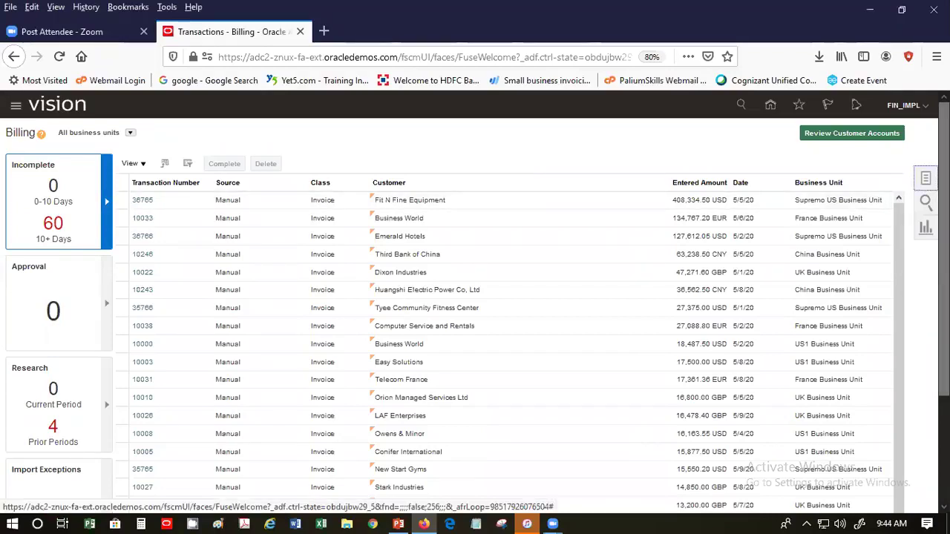
left_click(924, 179)
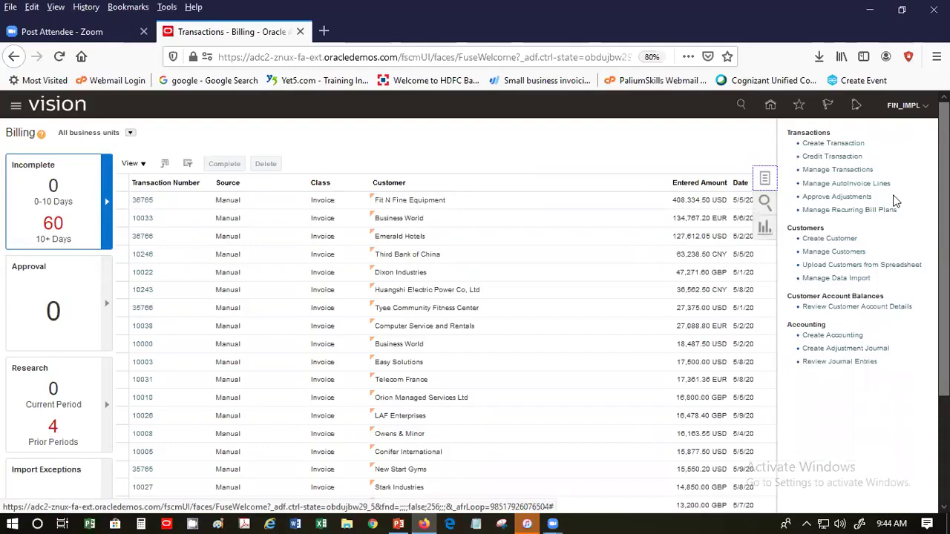
left_click(814, 156)
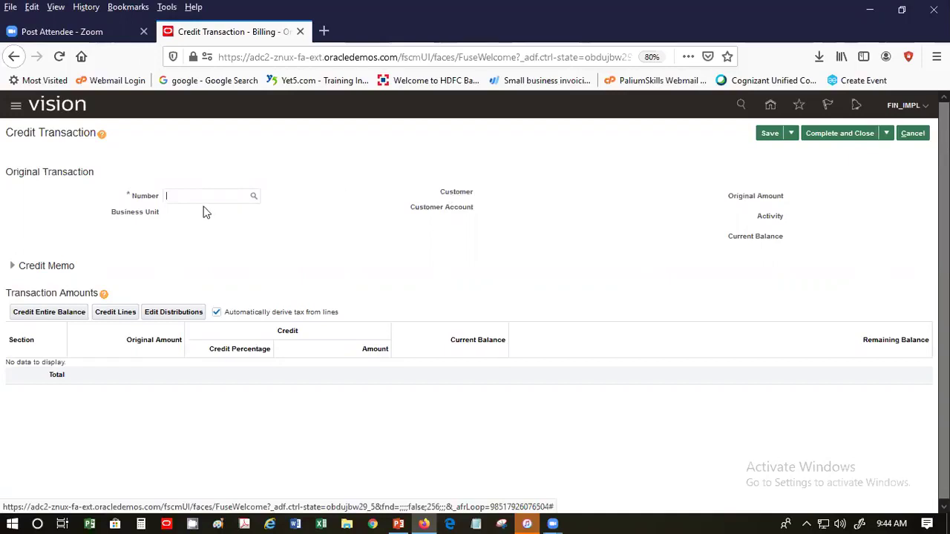
left_click(913, 134)
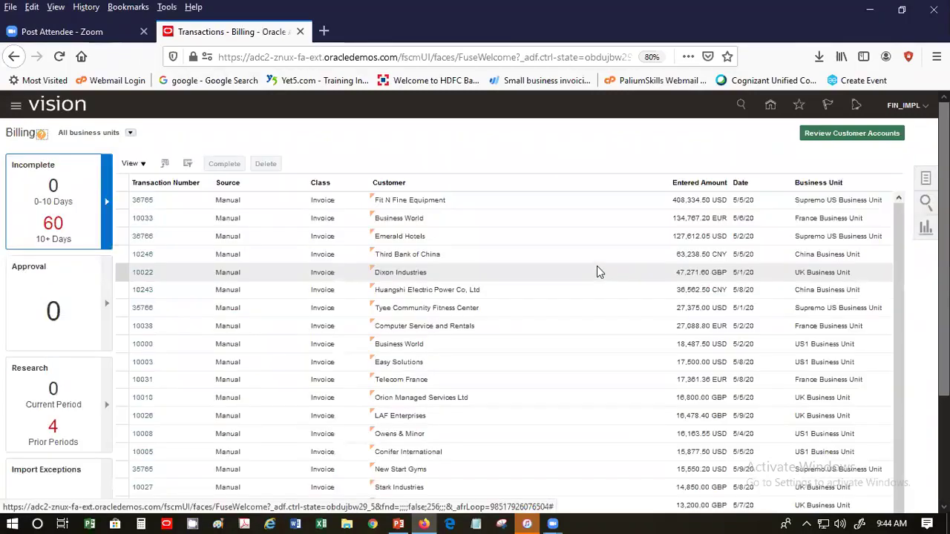
Sort Billing transactions descending by transaction number, then by date, newest first.
left_click(207, 184)
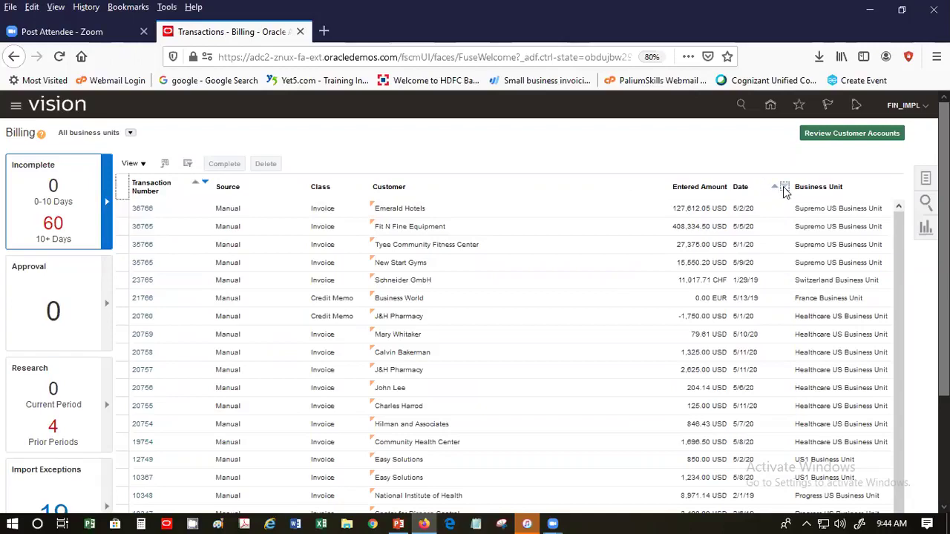
left_click(784, 187)
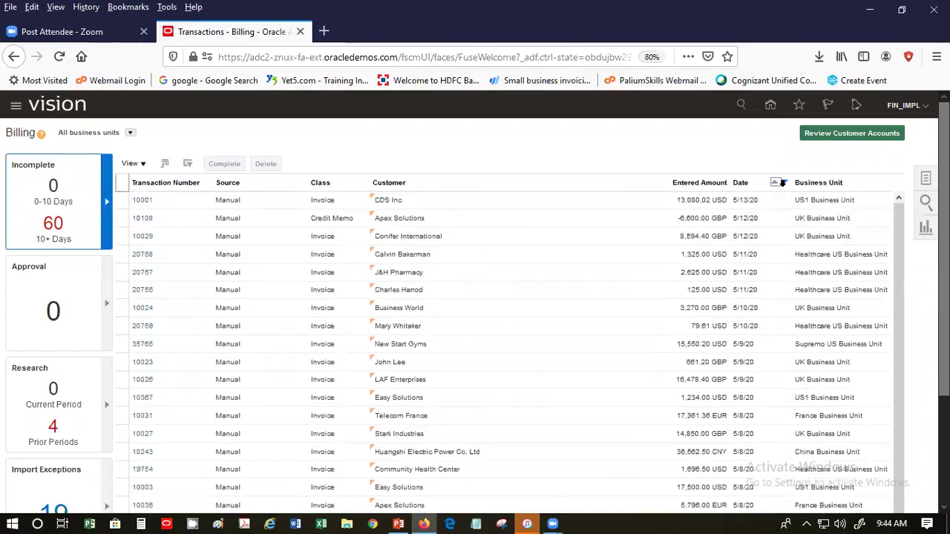
left_click(899, 201)
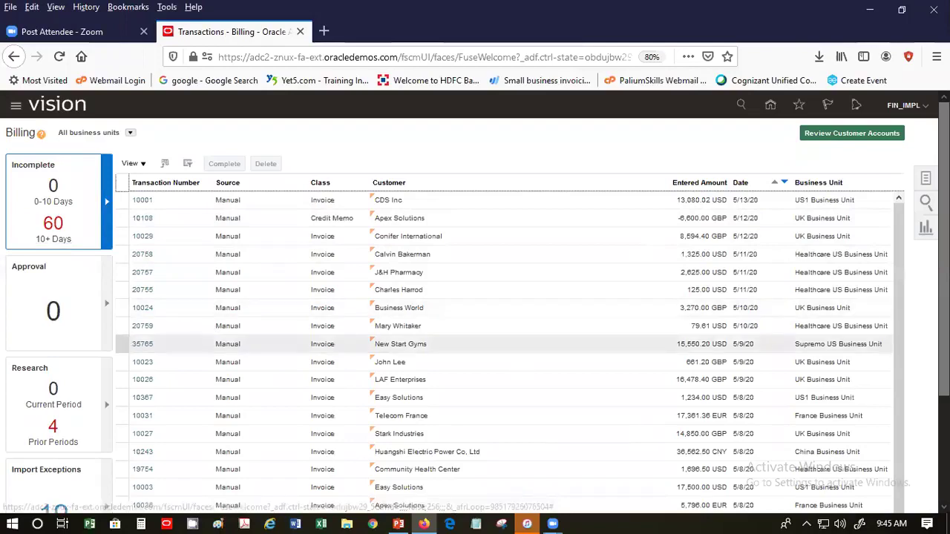
left_click(925, 184)
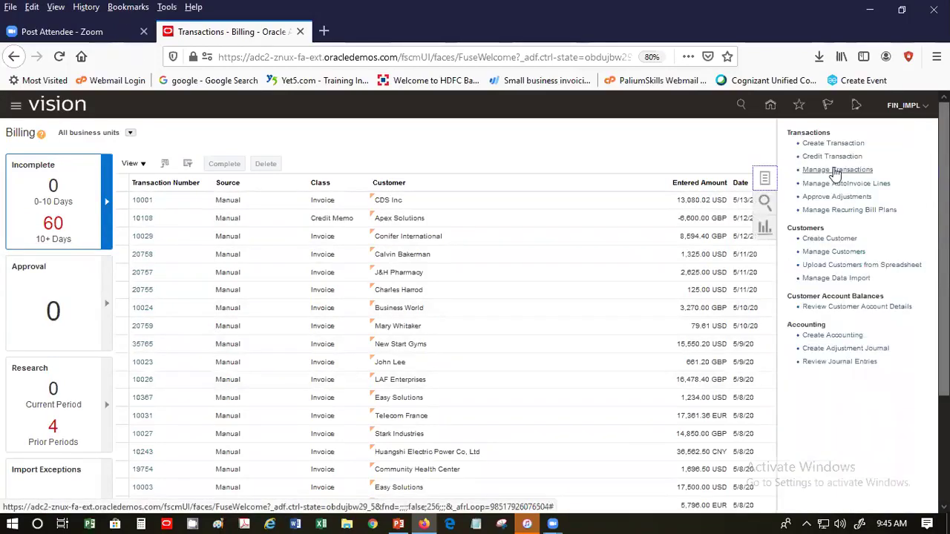
left_click(836, 170)
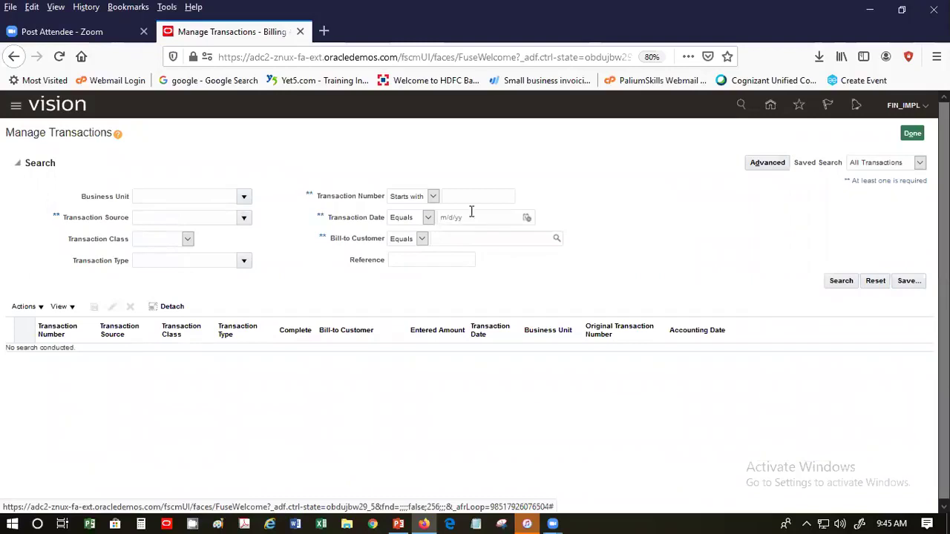
left_click(449, 242)
type("FIT")
key("Tab")
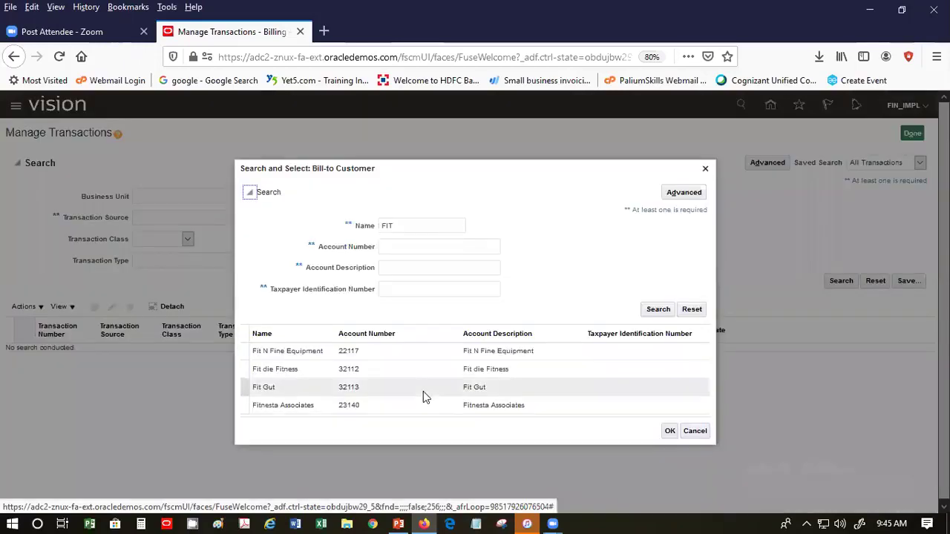
left_click(428, 356)
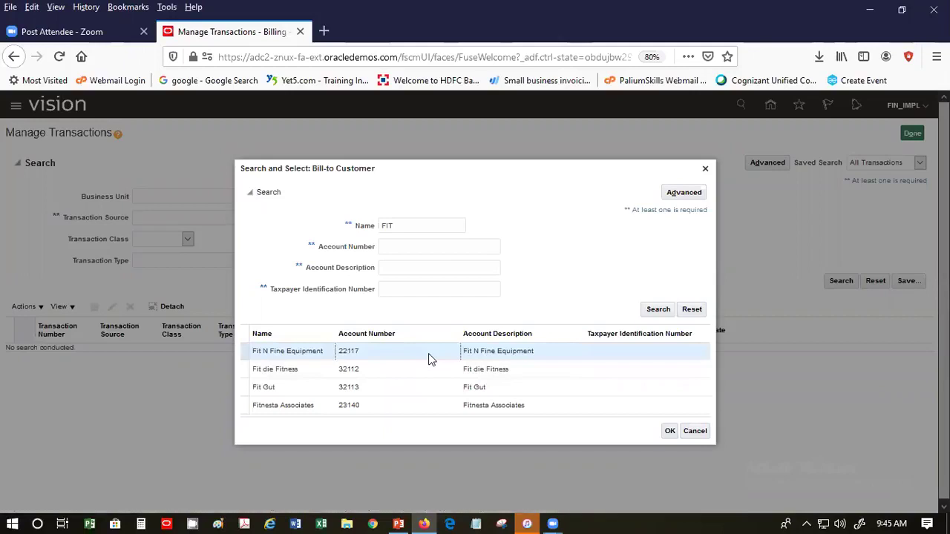
left_click(672, 434)
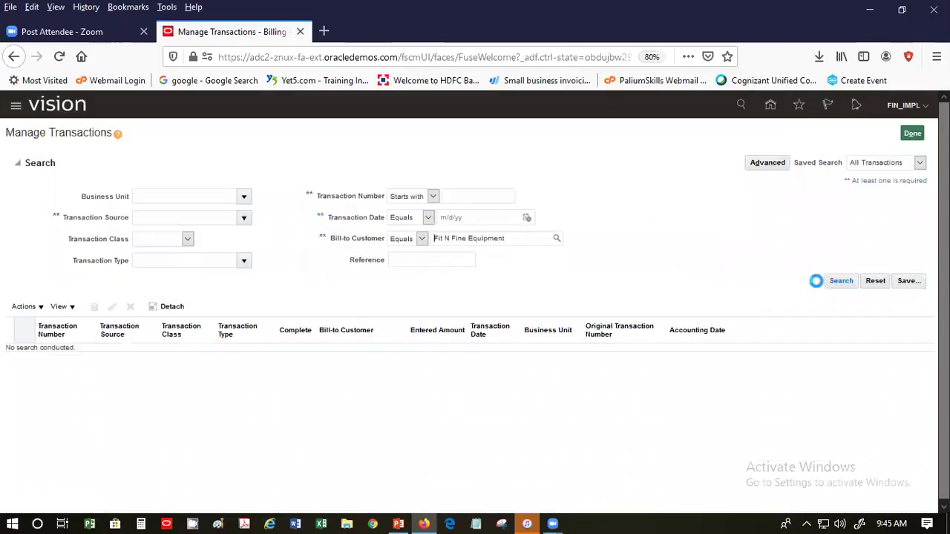
left_click(832, 280)
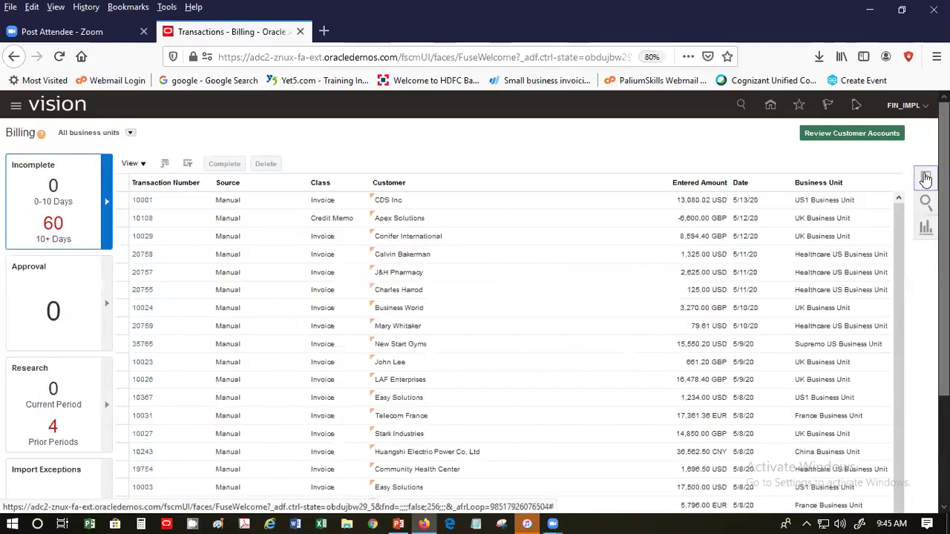
Start a new Credit Transaction against original invoice number 45767.
left_click(927, 178)
left_click(829, 158)
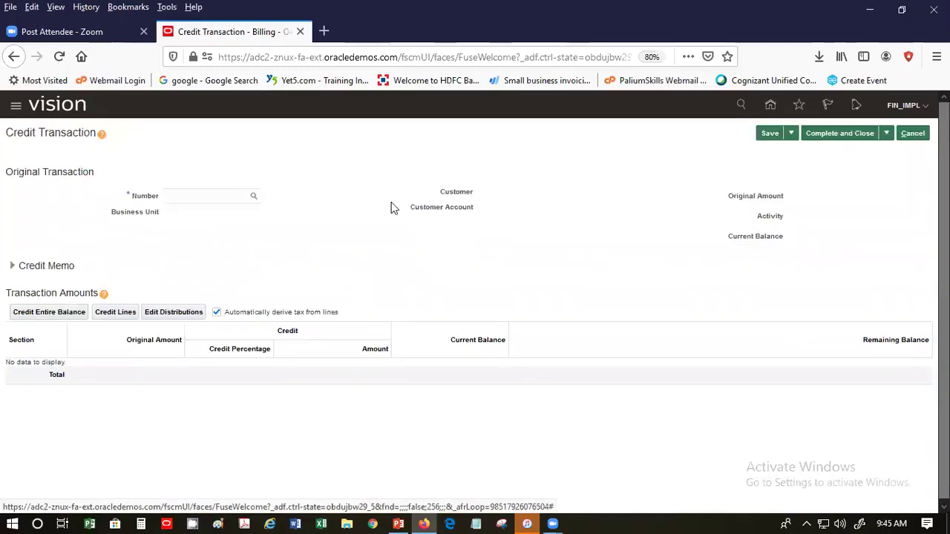
left_click(191, 197)
type("45767")
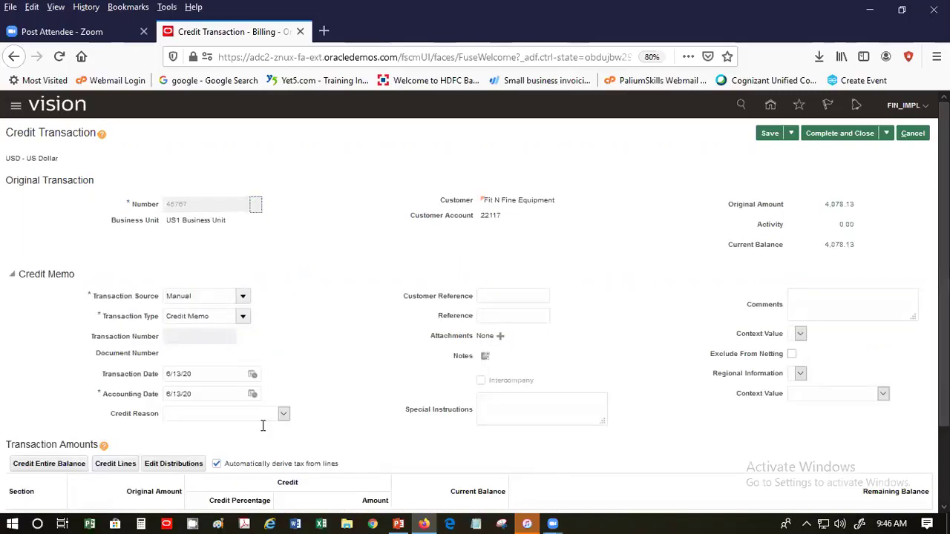
Set the credit percentage to 100 on the tax row and 50 on the line.
scroll(245, 428, "down", 2)
left_click(242, 429)
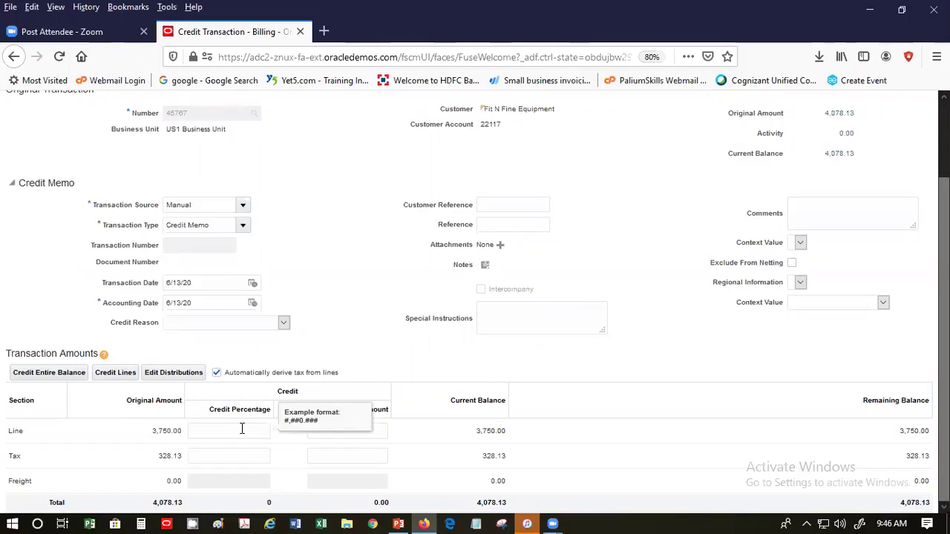
left_click(246, 456)
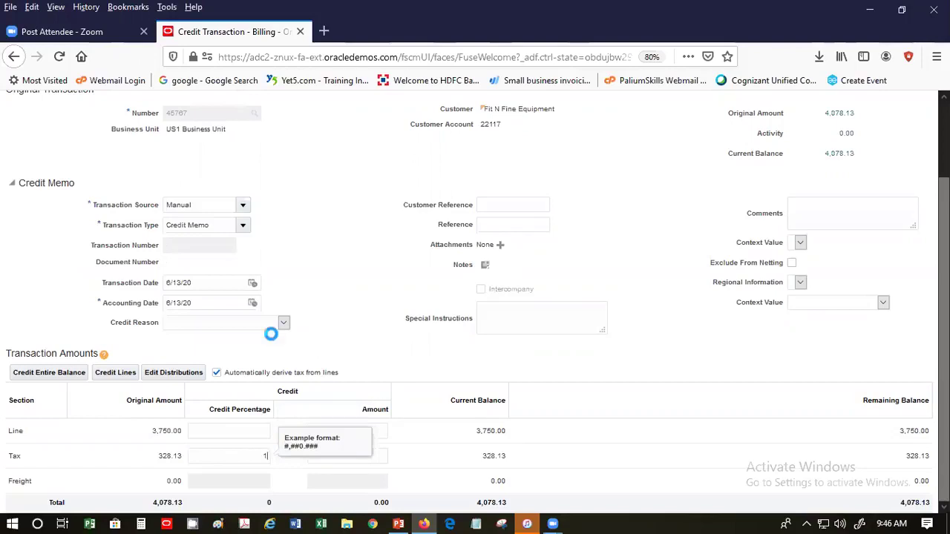
type("00")
key("Tab")
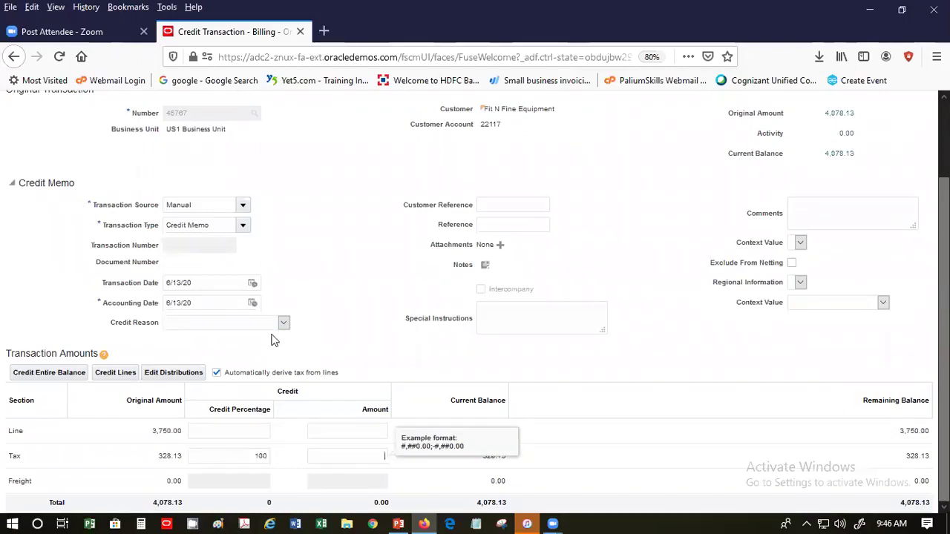
left_click(238, 431)
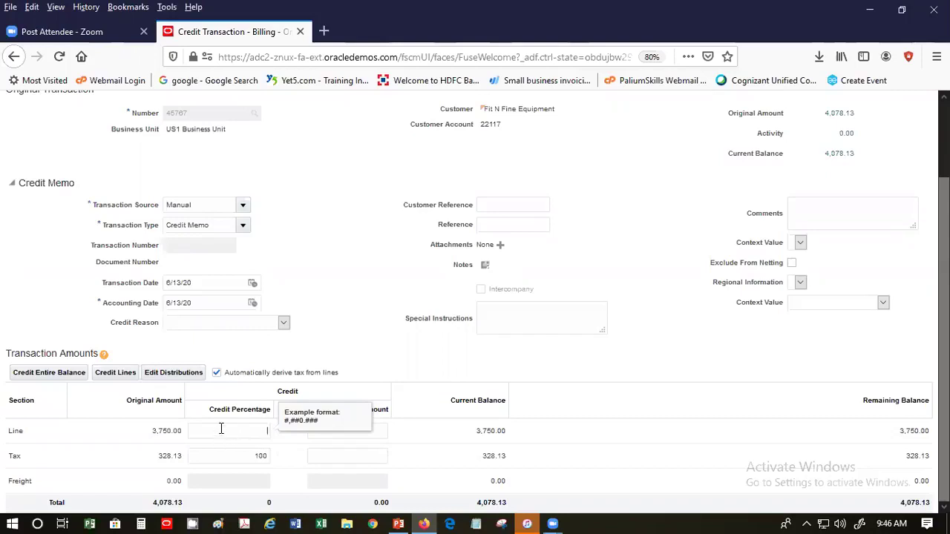
type("50")
key("Tab")
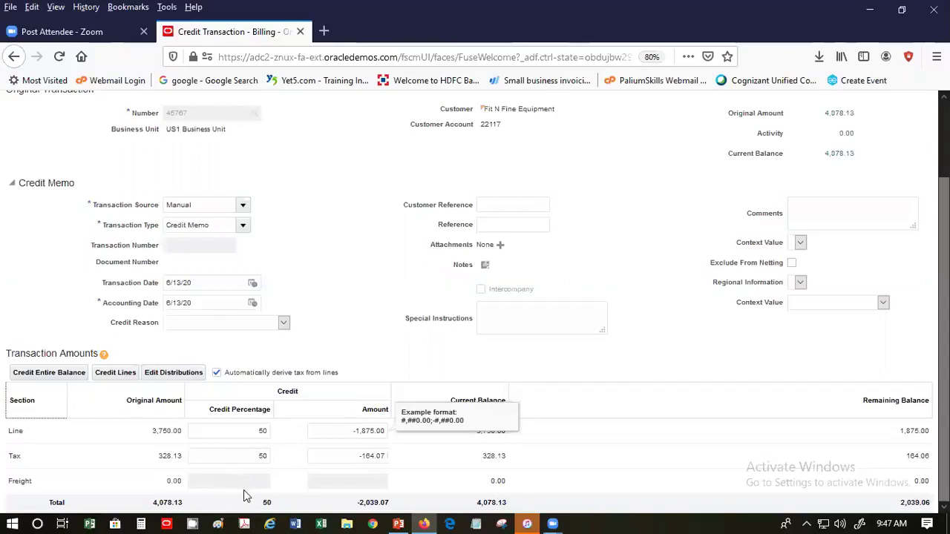
Try crediting the full remaining balance, then clear the line's 100 percent credit percentage.
left_click(39, 378)
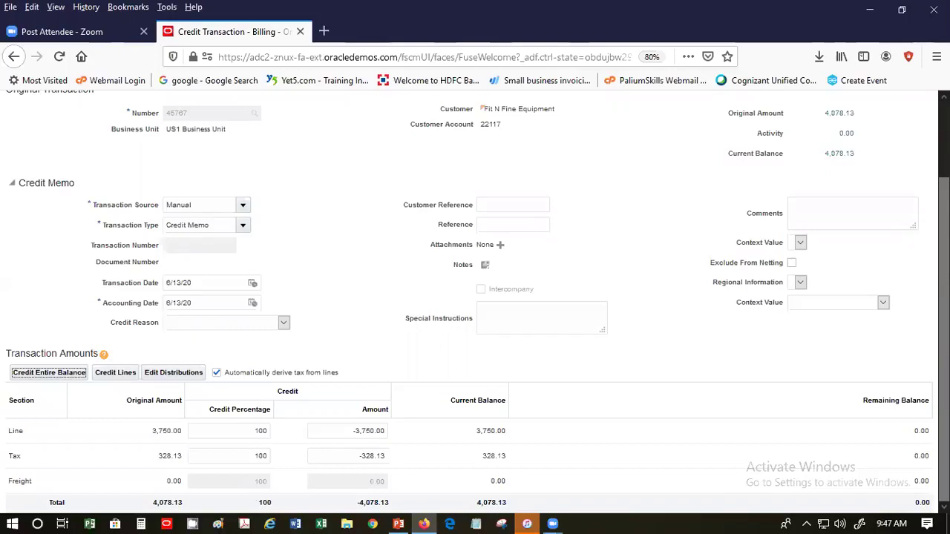
left_click(262, 432)
key("BackSpace")
key("BackSpace")
key("BackSpace")
key("Tab")
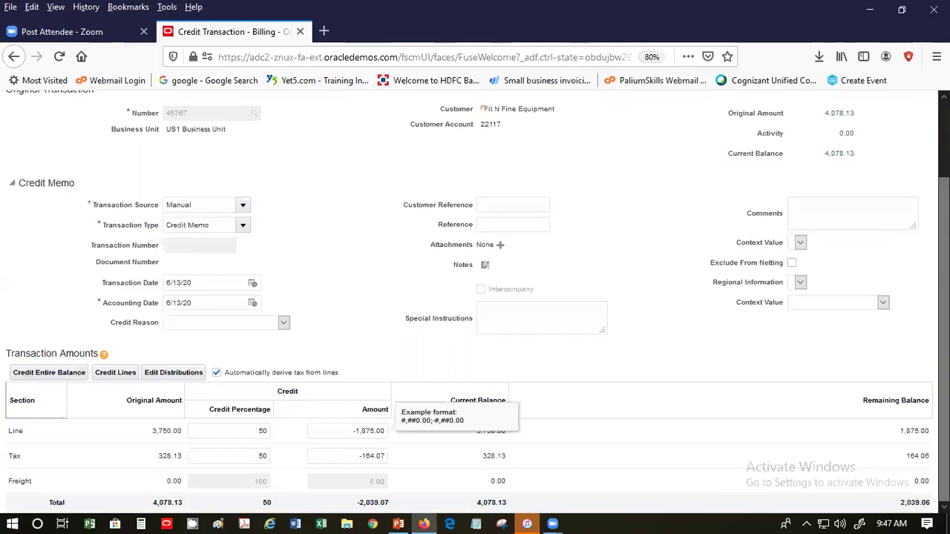
scroll(842, 140, "up", 2)
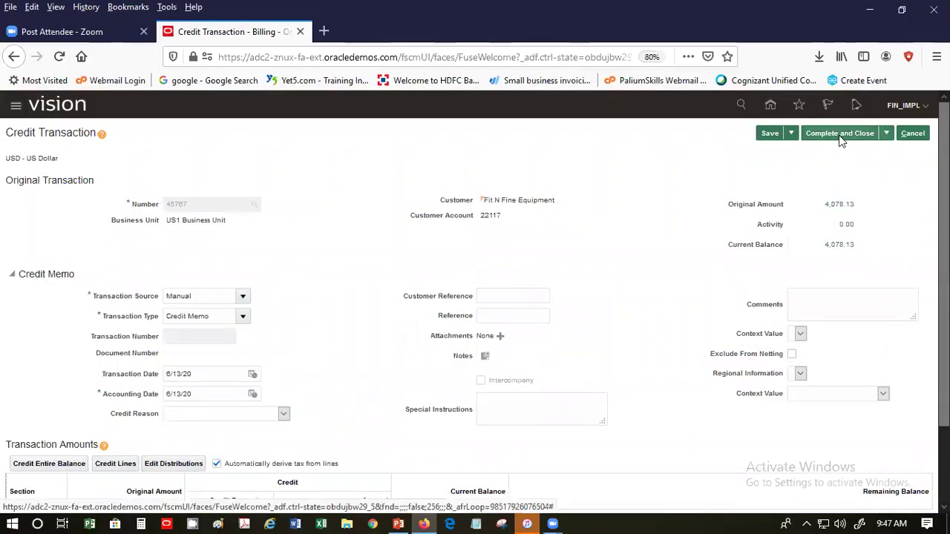
Complete and close the credit memo against invoice 45767 and acknowledge the confirmation.
left_click(841, 138)
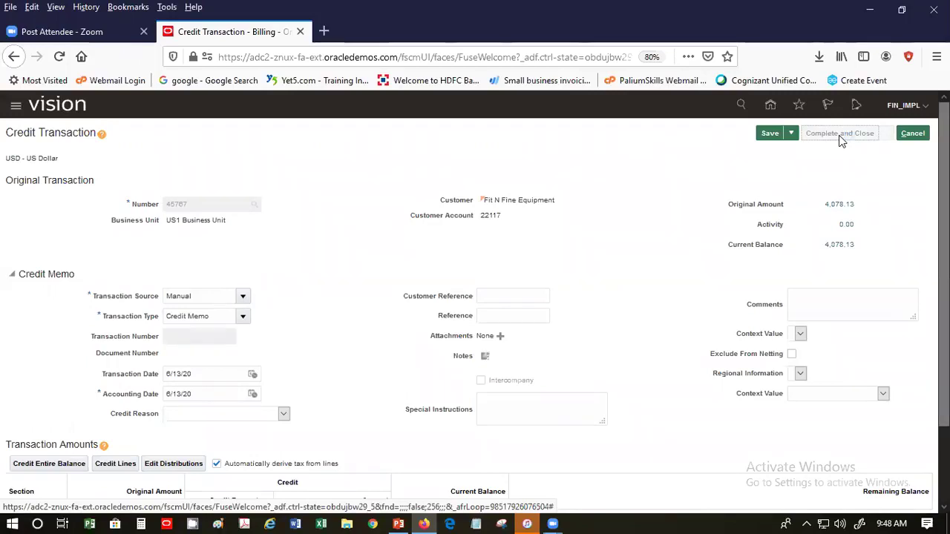
left_click(530, 217)
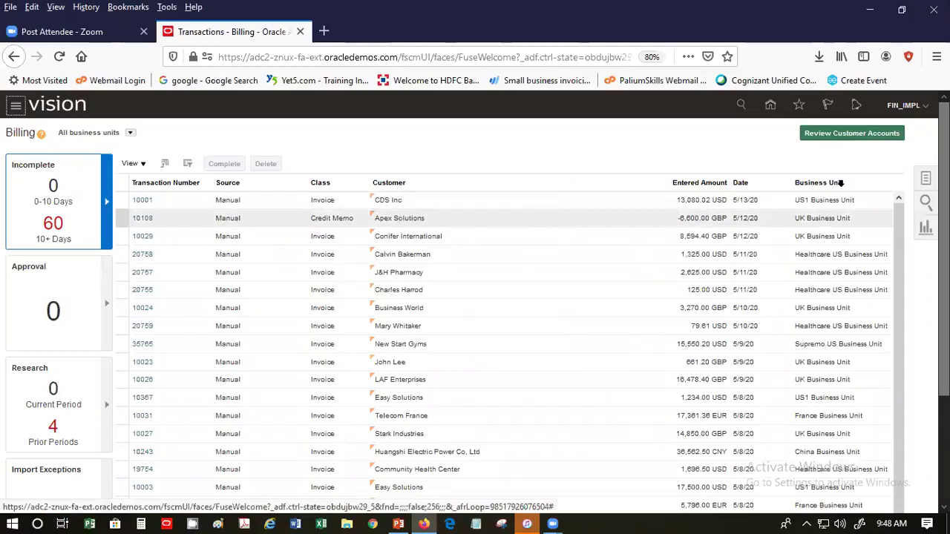
left_click(926, 180)
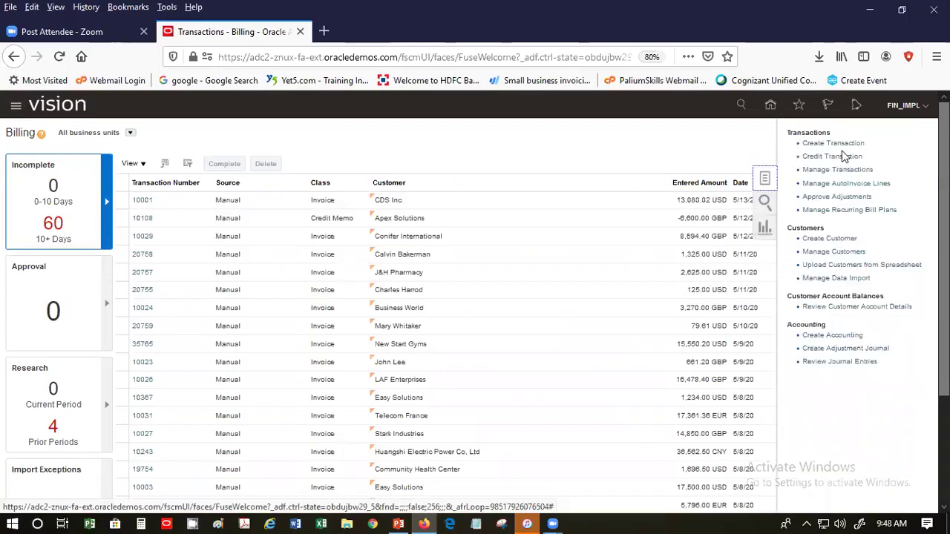
Search Manage Transactions for invoice 45767 and open it for review.
left_click(839, 170)
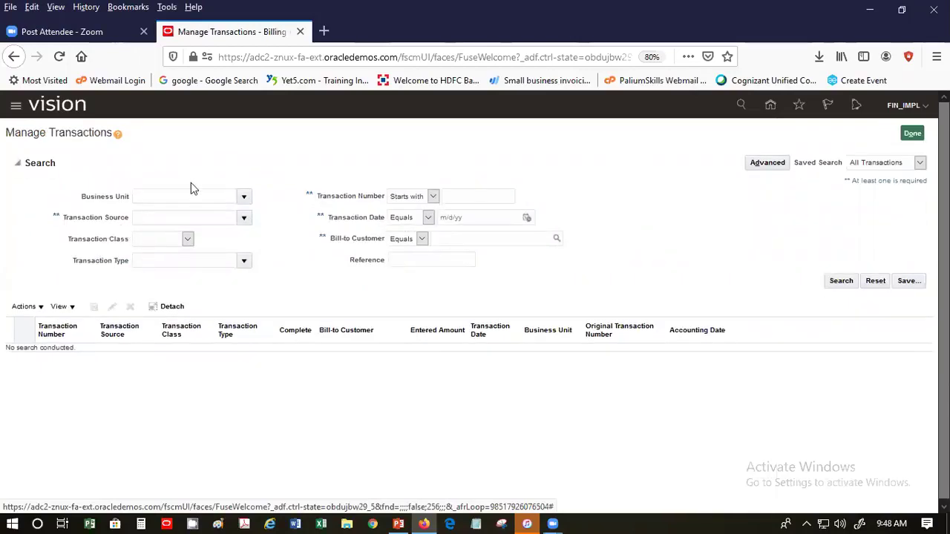
left_click(460, 197)
type("45787")
key("Tab")
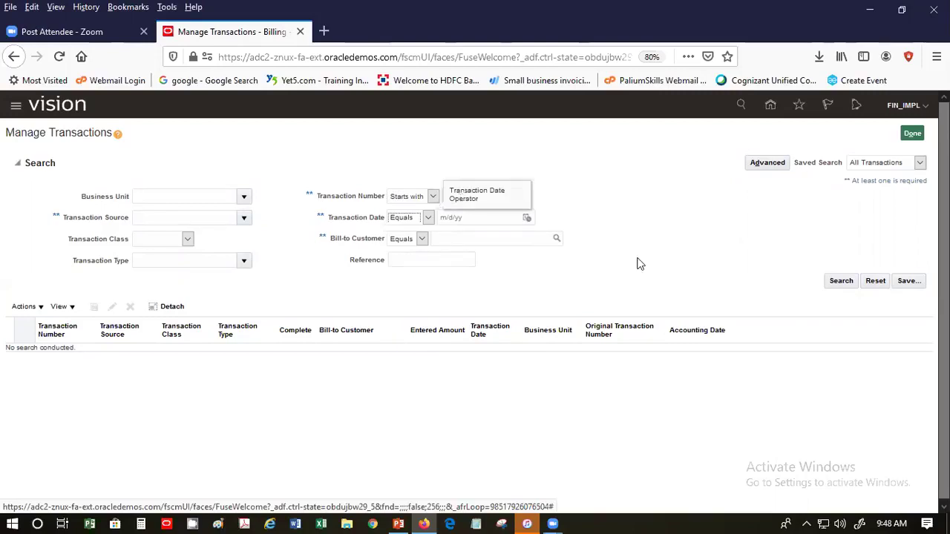
left_click(842, 281)
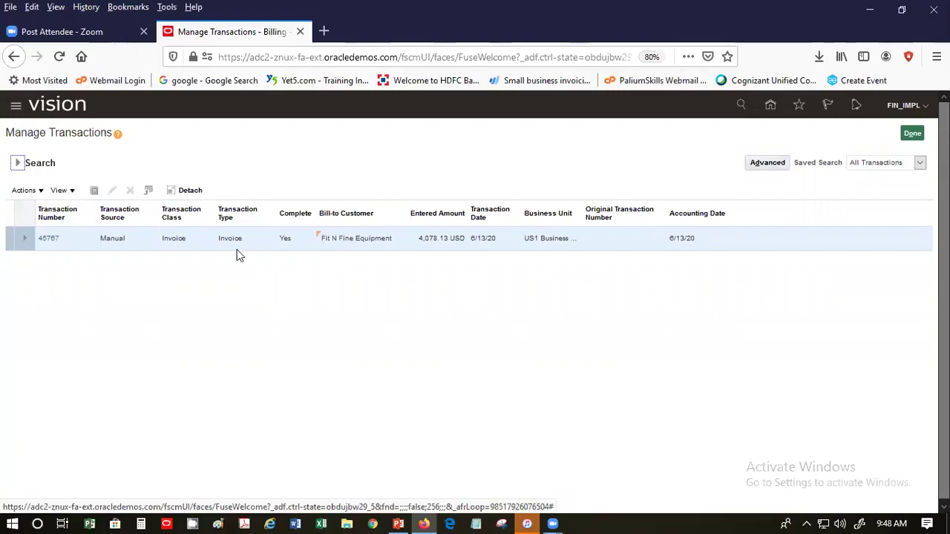
left_click(83, 237)
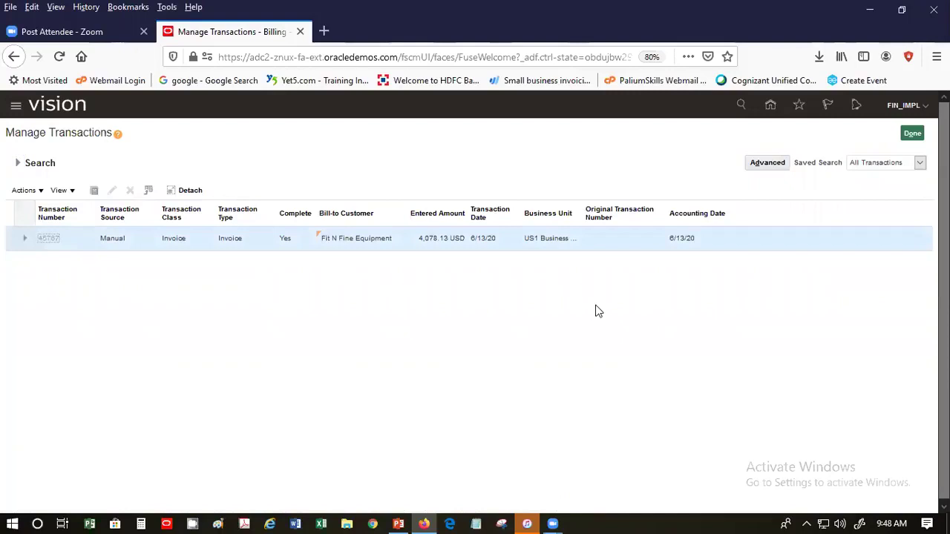
scroll(458, 413, "down", 1)
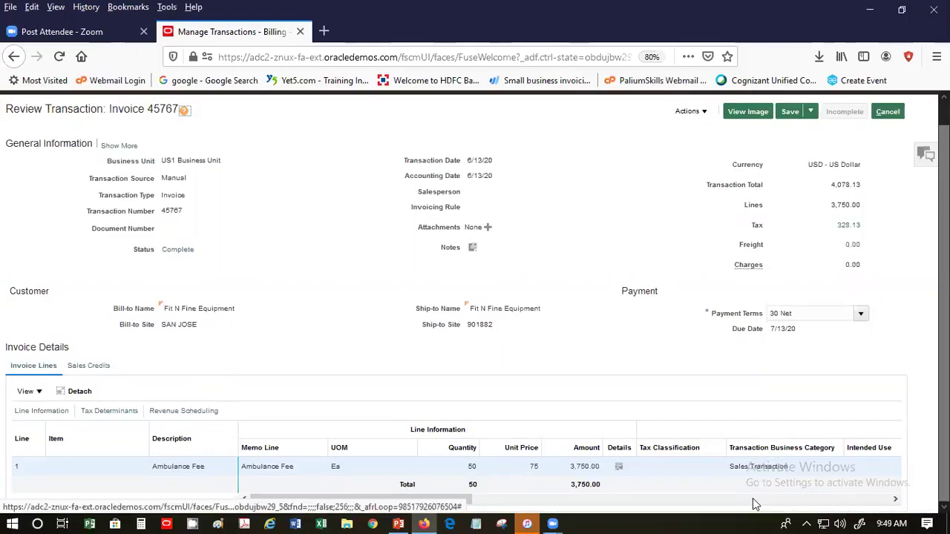
Open invoice 45767's Balance Details from its Actions menu.
scroll(734, 487, "right", 5)
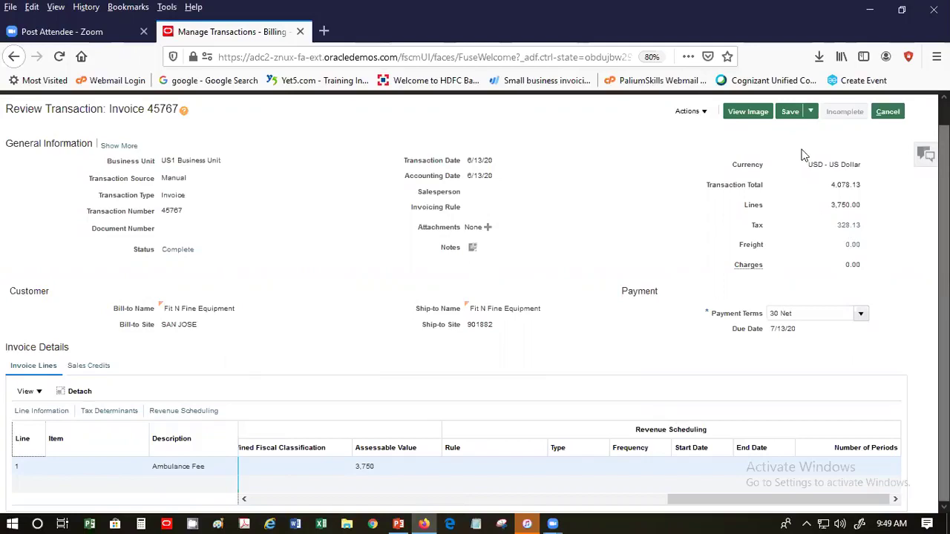
left_click(701, 115)
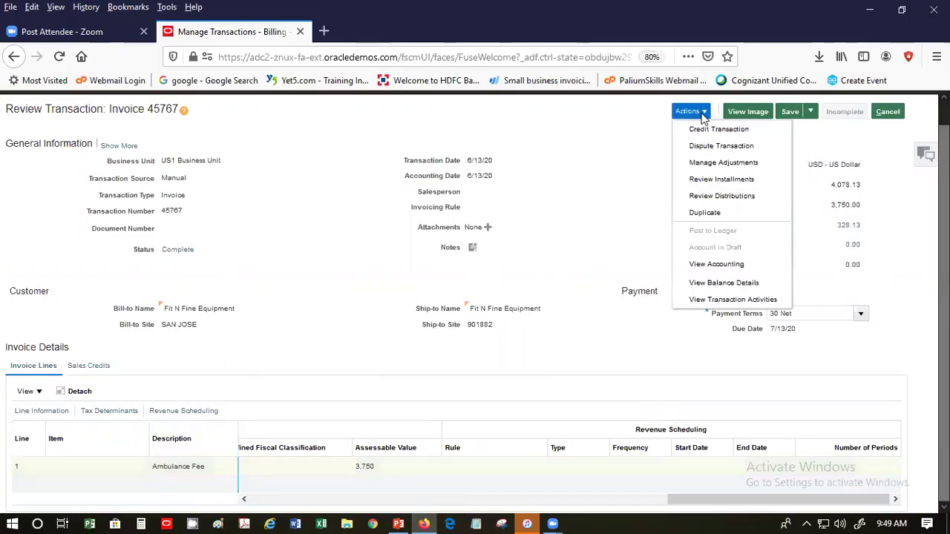
left_click(724, 286)
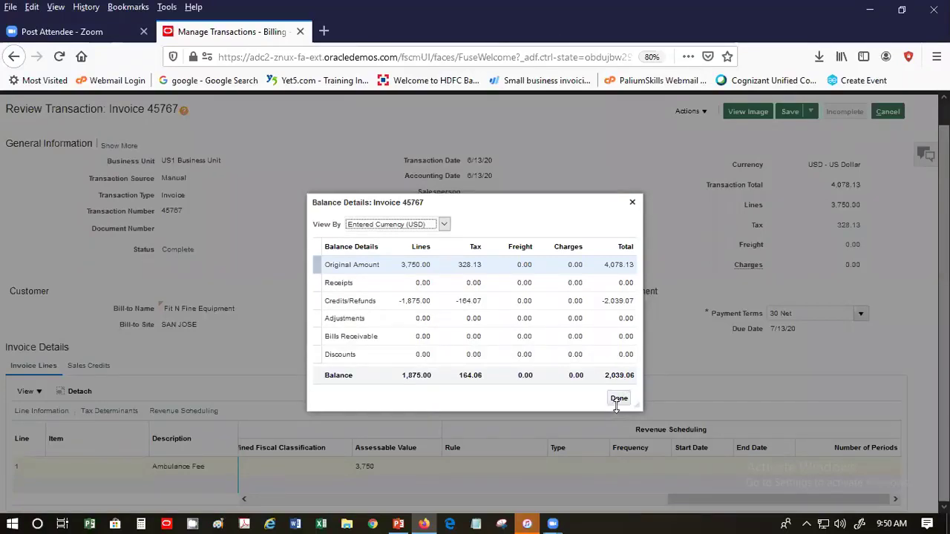
Close the Balance Details (-2,039.07 credited, 2,039.06 remaining) and cancel the invoice review.
left_click(618, 399)
left_click(613, 404)
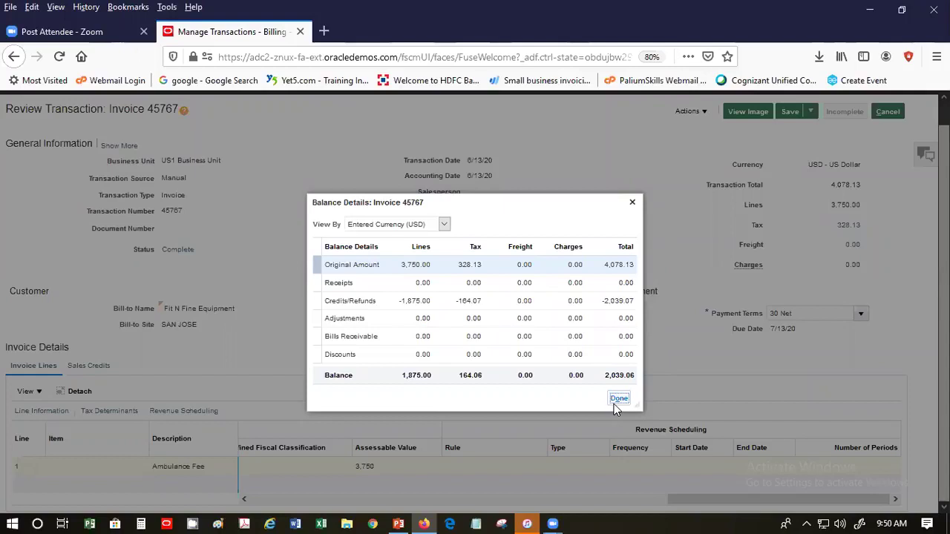
left_click(618, 399)
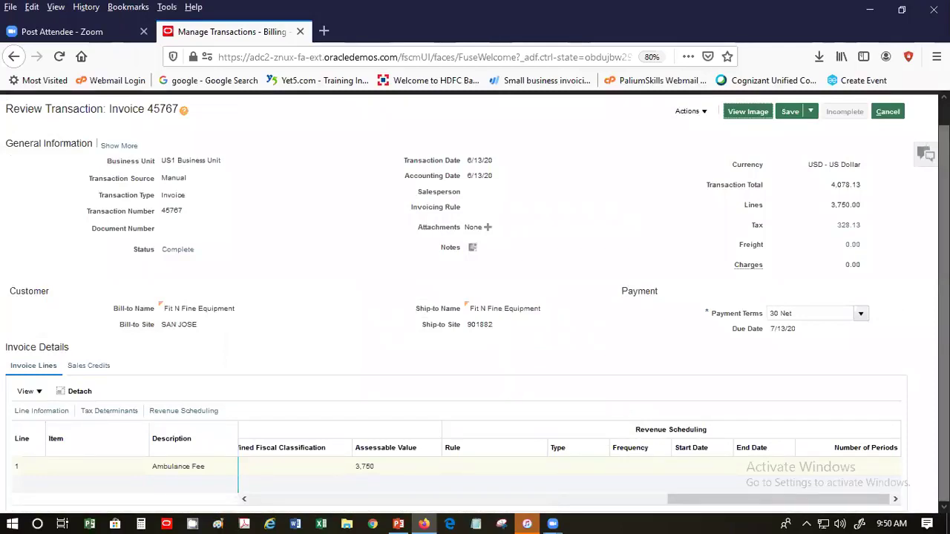
left_click(884, 111)
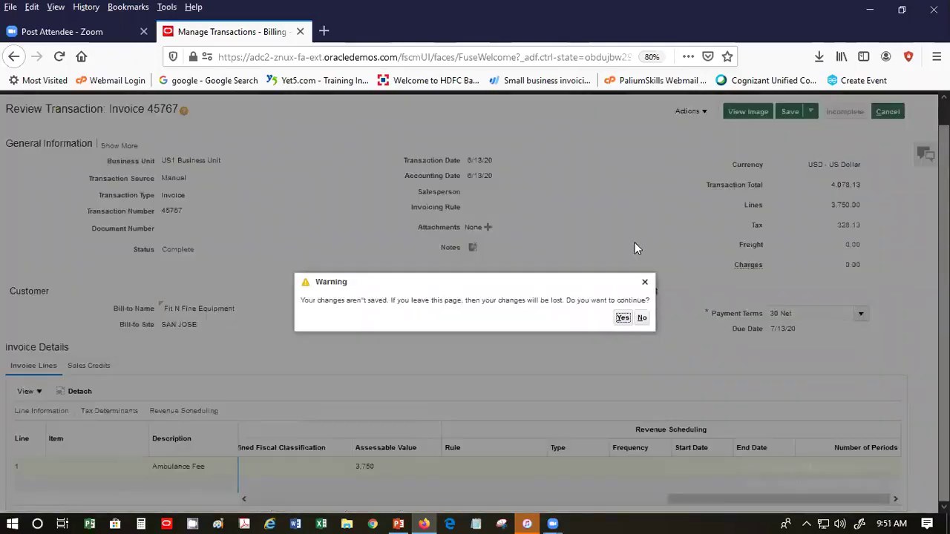
Discard unsaved changes, return to Billing, and open Review Customer Account Details.
left_click(623, 319)
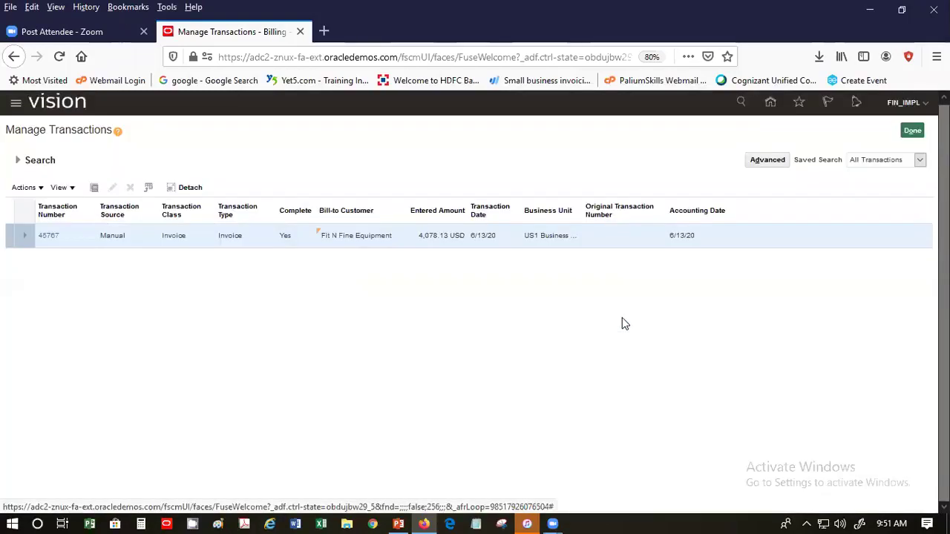
left_click(913, 130)
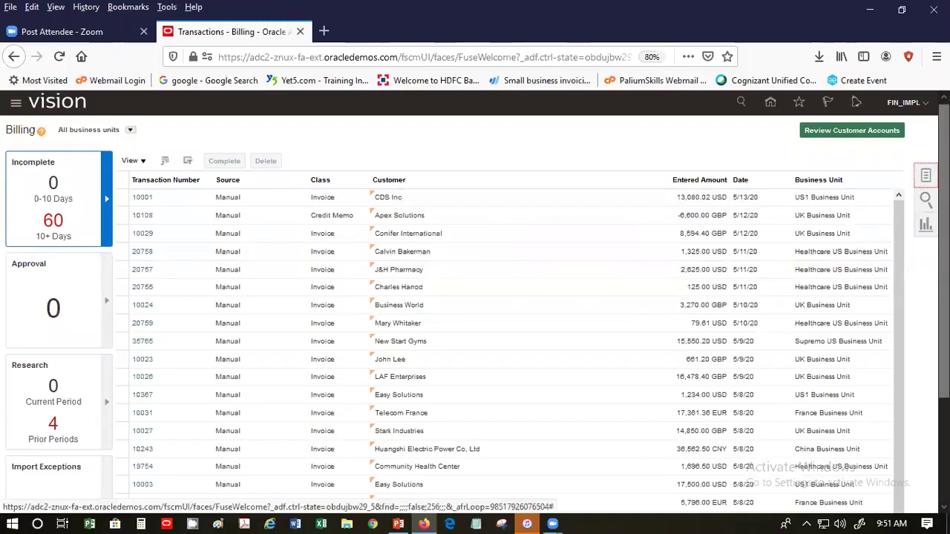
left_click(925, 175)
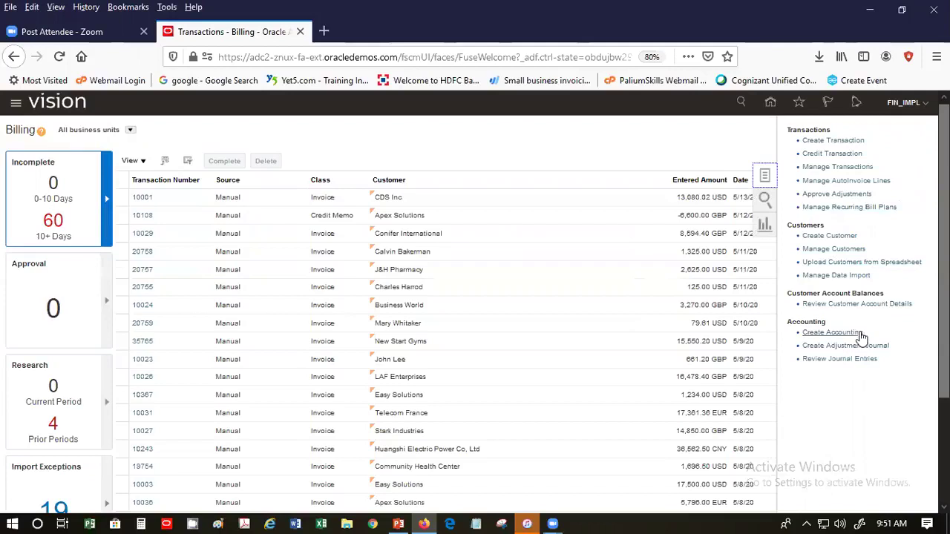
left_click(875, 305)
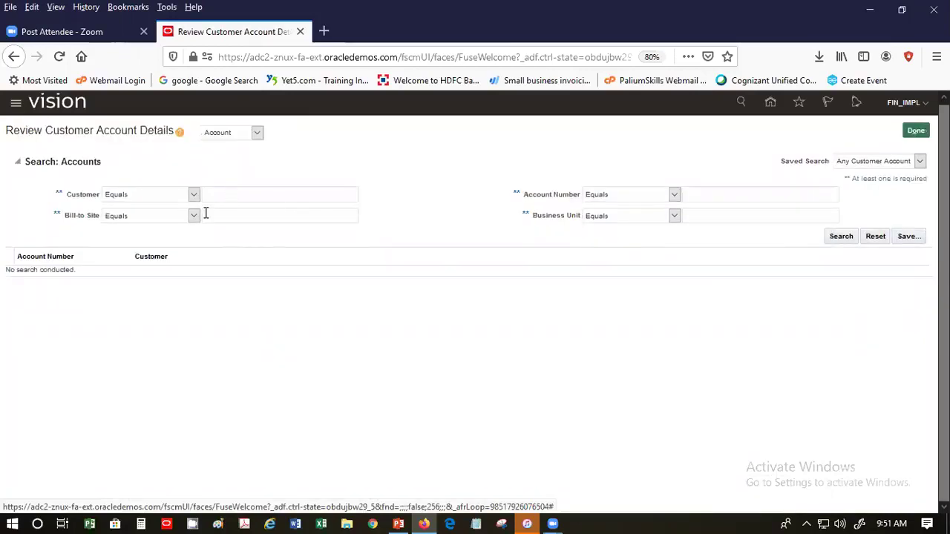
Search customers starting with 'Fit', review the account's activities for 45767 and 45768, then close.
left_click(193, 195)
left_click(180, 211)
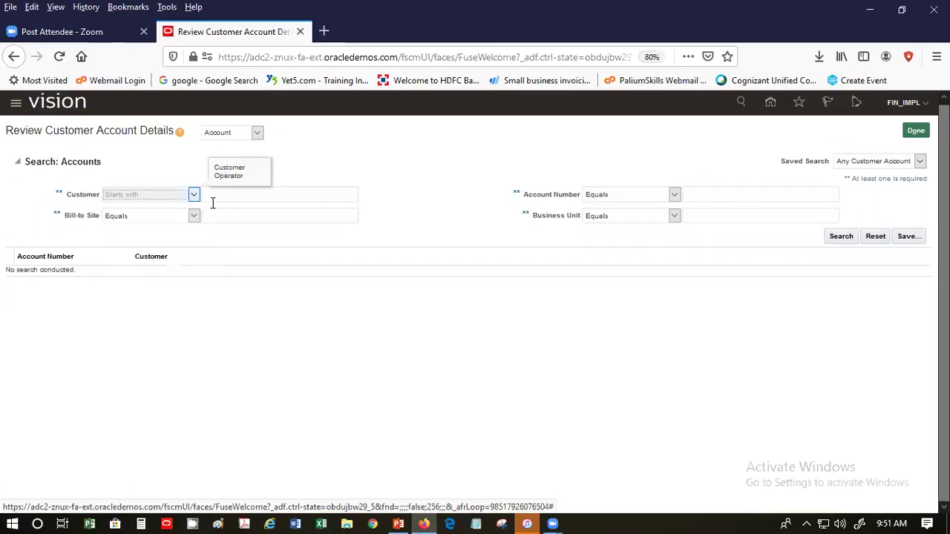
left_click(265, 192)
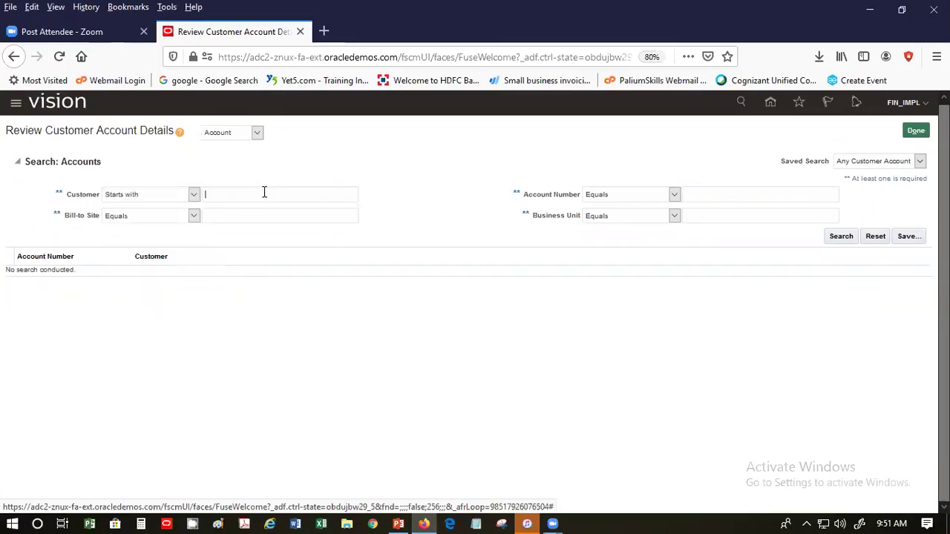
type("Fit")
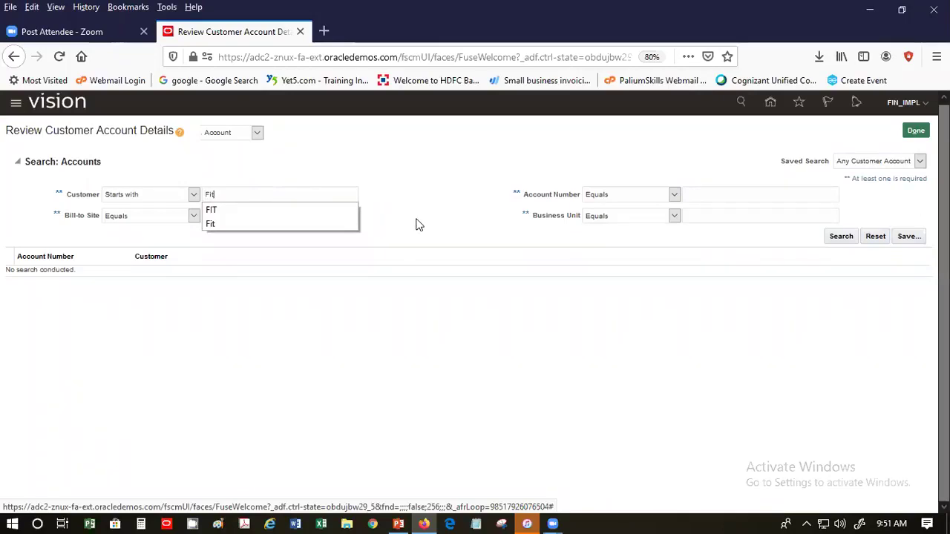
left_click(418, 224)
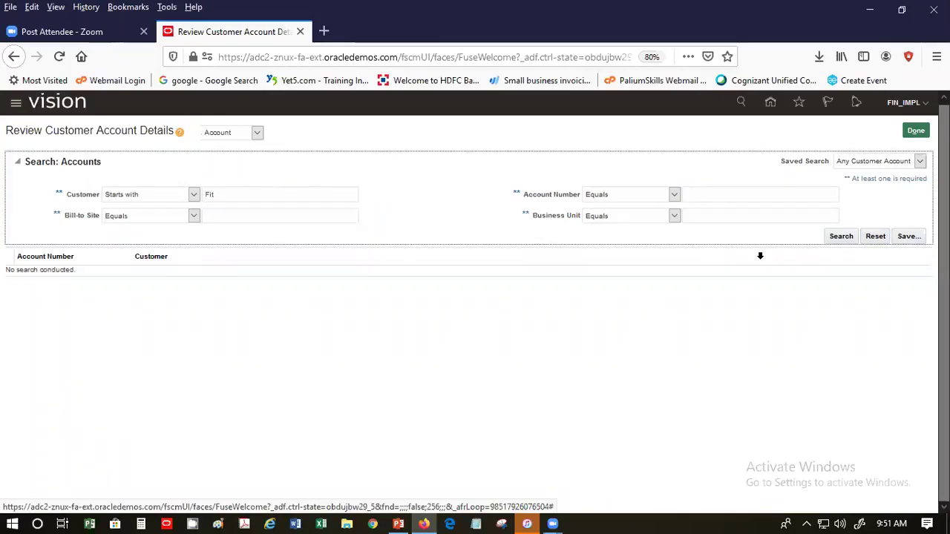
left_click(831, 237)
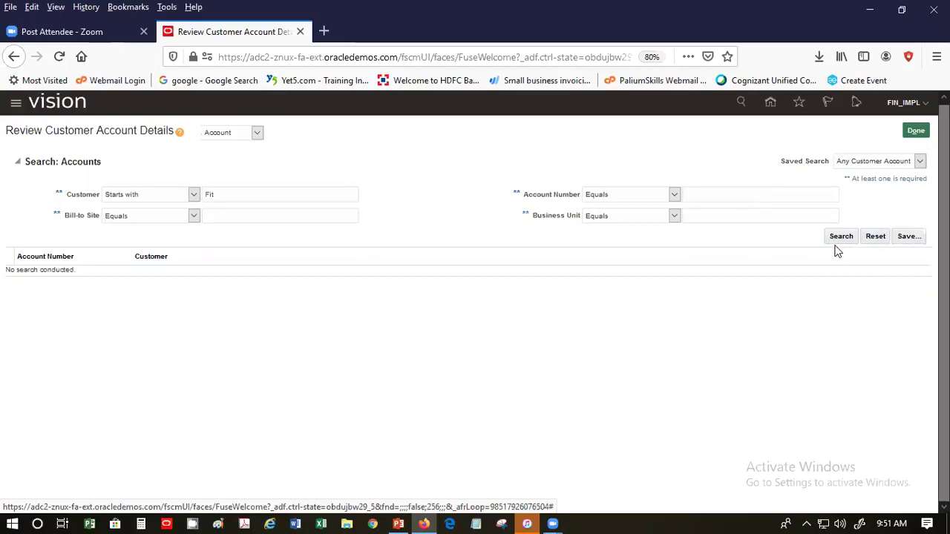
left_click(838, 237)
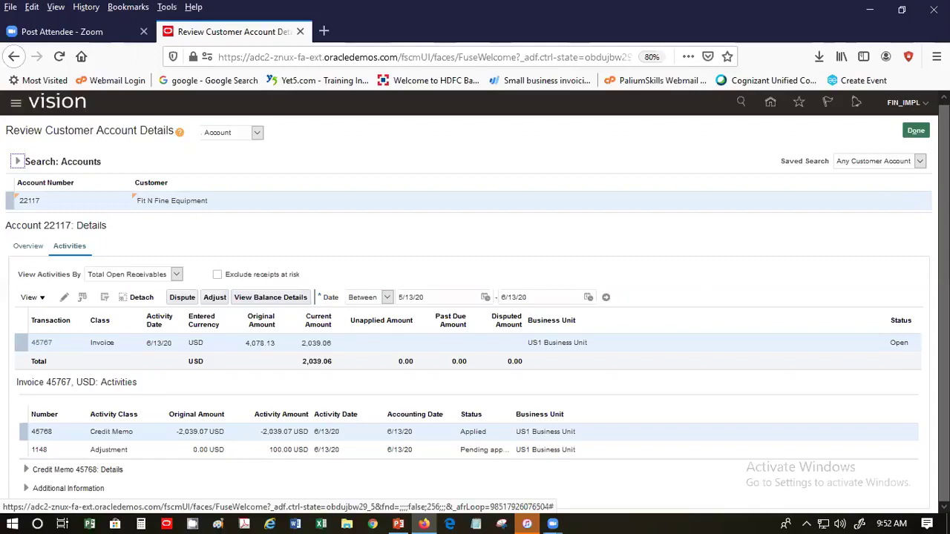
left_click(920, 131)
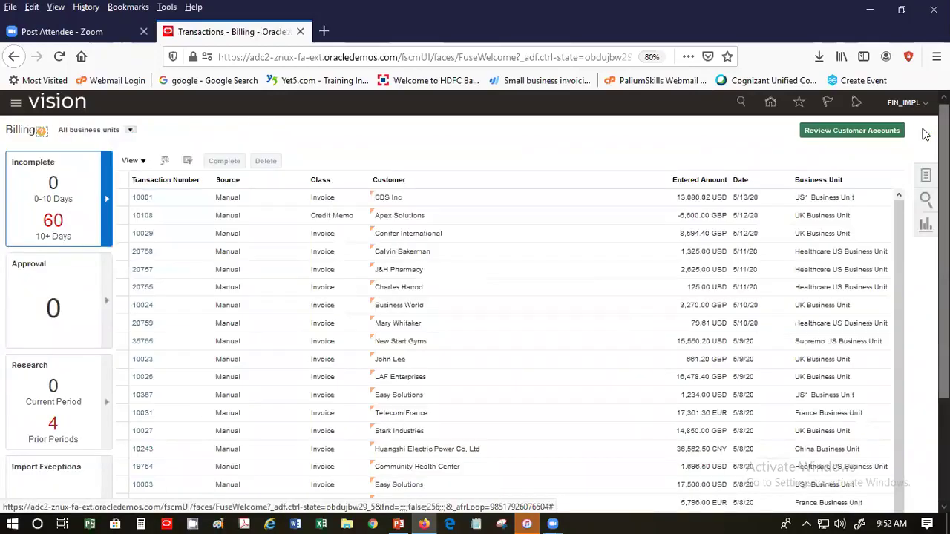
Visit Manage Transactions briefly, then bring up the Create Receivables Accounting submission page.
left_click(923, 174)
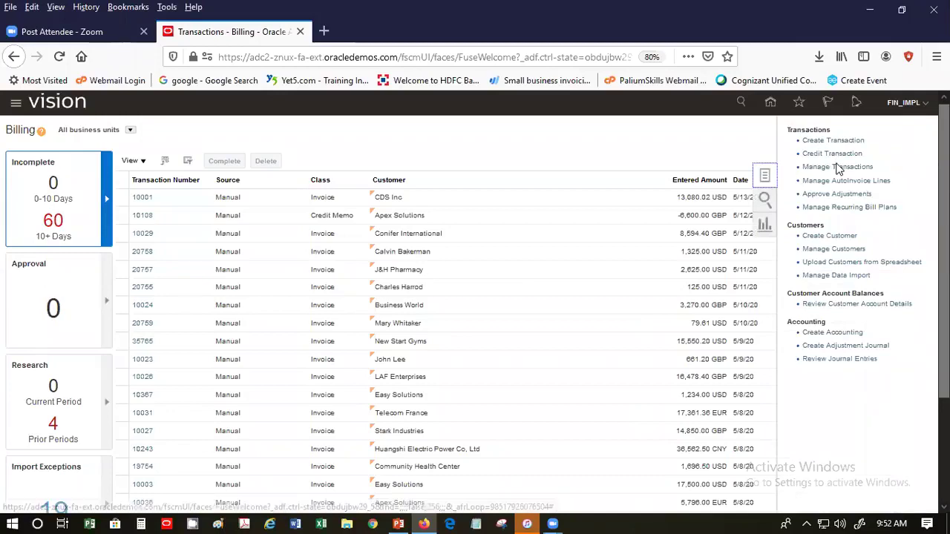
left_click(837, 167)
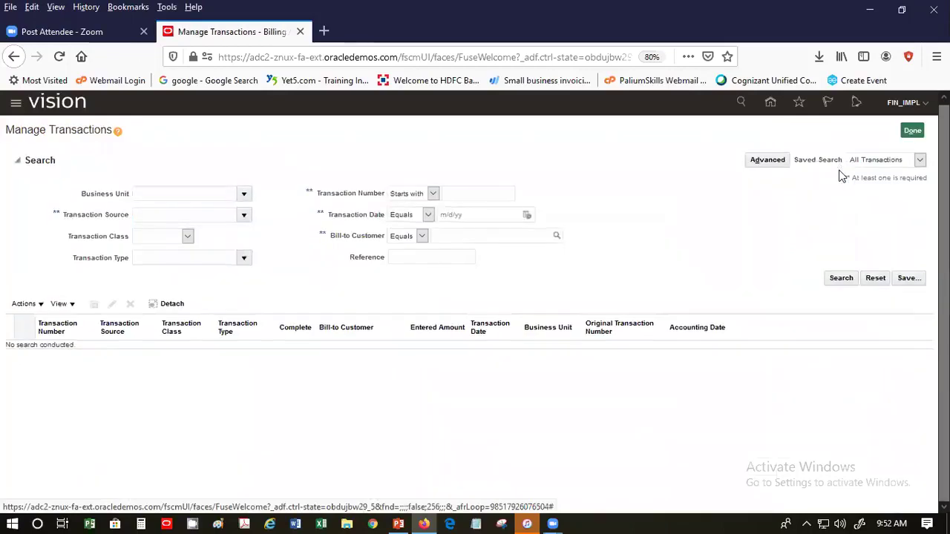
left_click(911, 131)
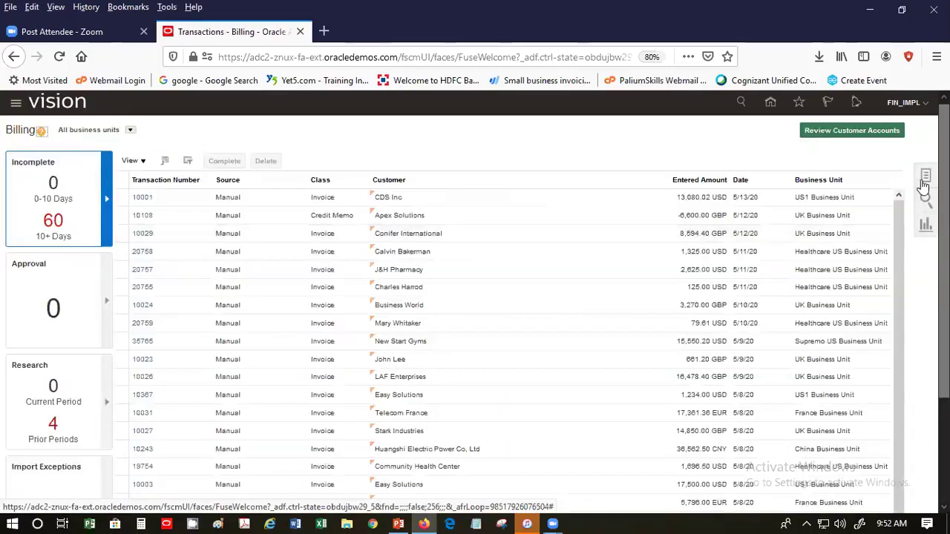
left_click(926, 178)
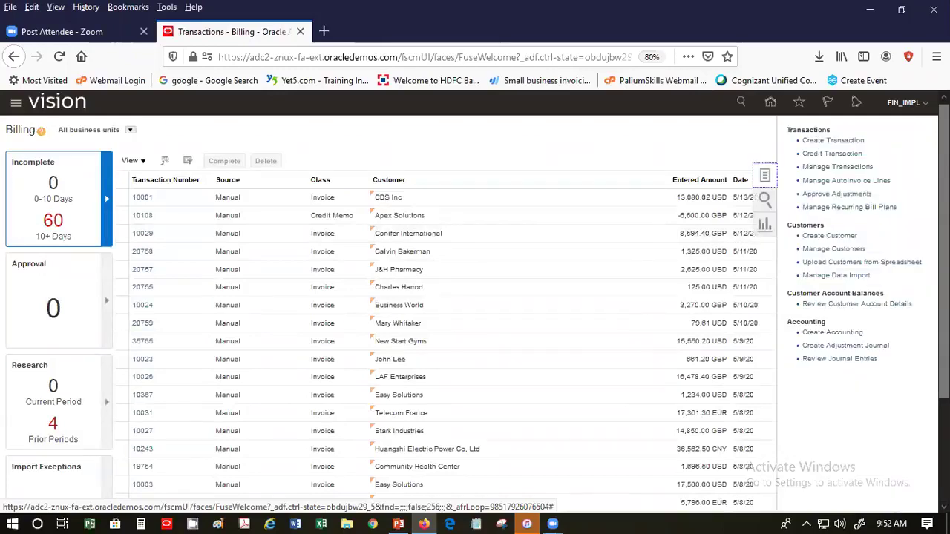
left_click(829, 334)
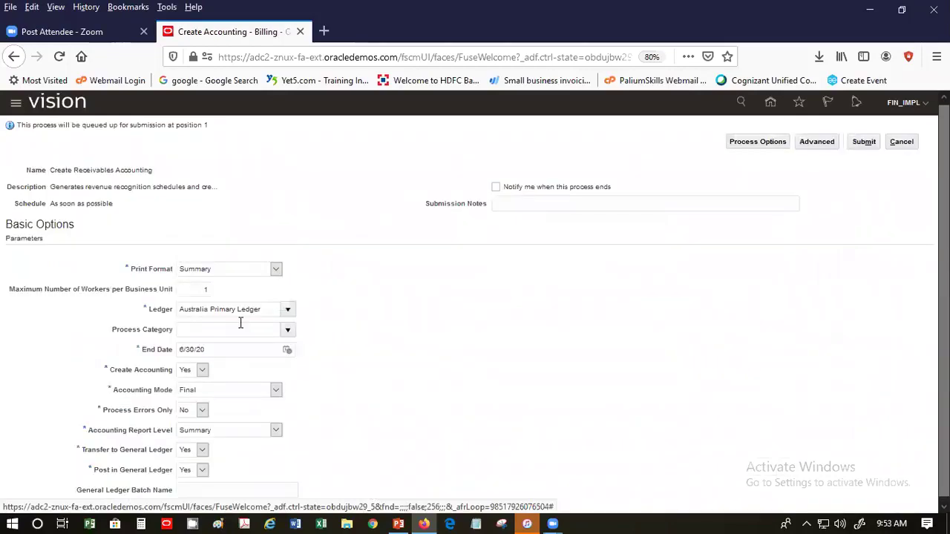
Set the ledger to US Primary Ledger, accounting mode Final, and report level Detail.
left_click(287, 309)
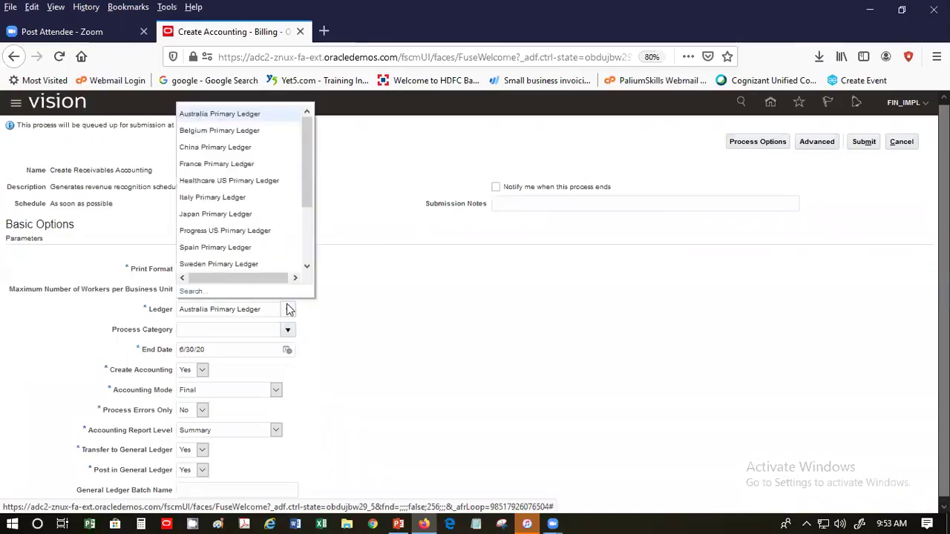
left_click_drag(309, 175, 310, 240)
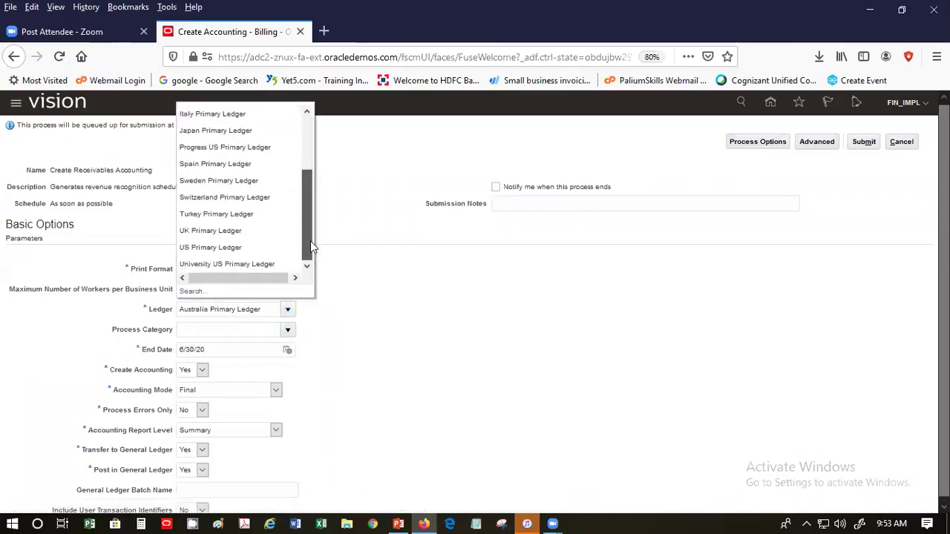
left_click(259, 248)
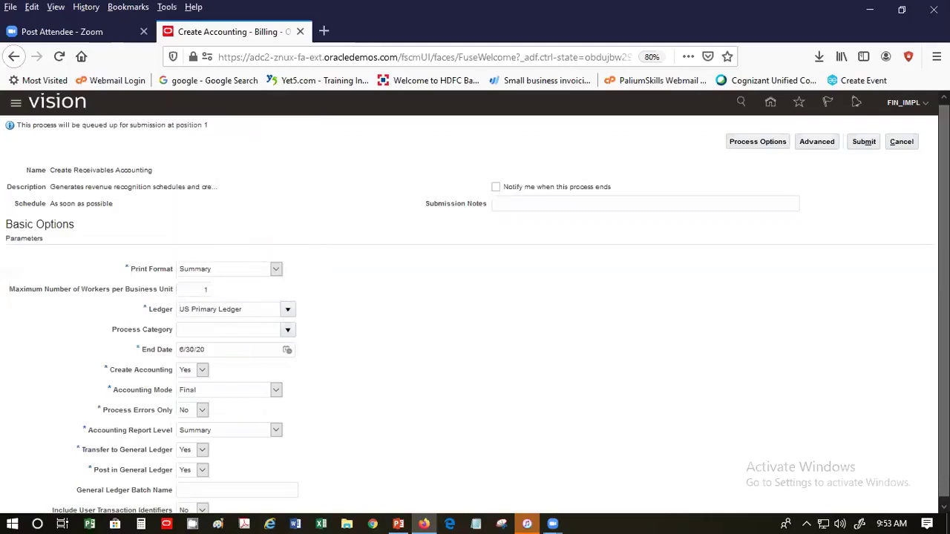
scroll(474, 297, "down", 1)
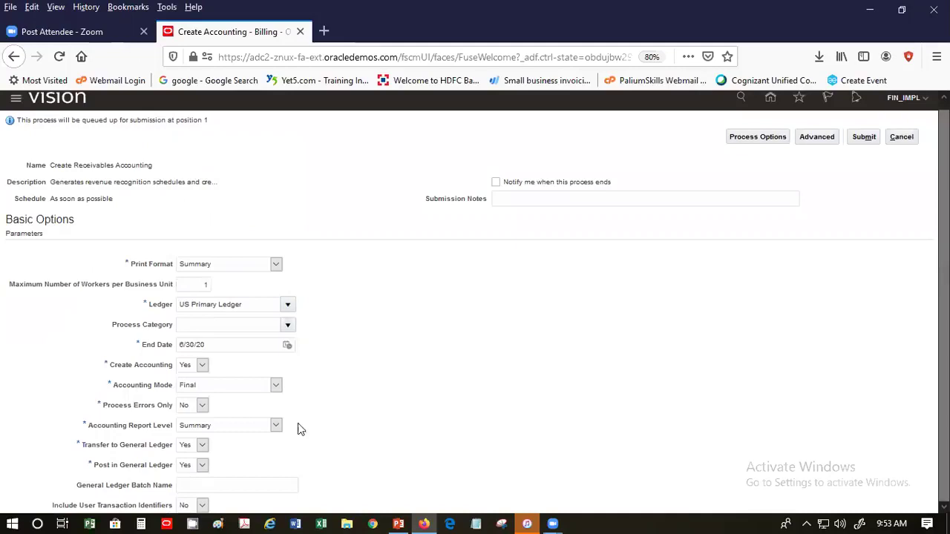
left_click(273, 386)
left_click(260, 418)
left_click(193, 430)
left_click(191, 441)
Set the process category to Transactions and confirm the 6/30/20 end date.
left_click(287, 325)
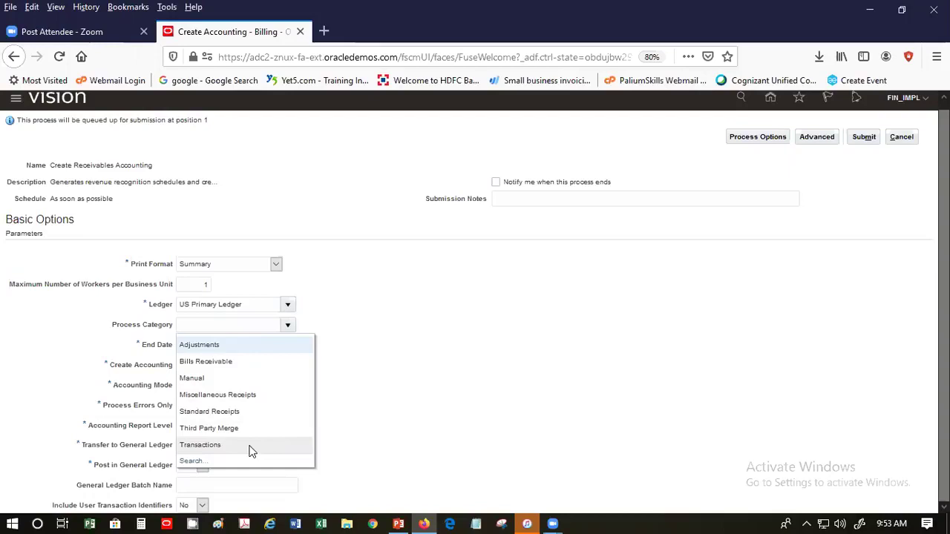
left_click(458, 337)
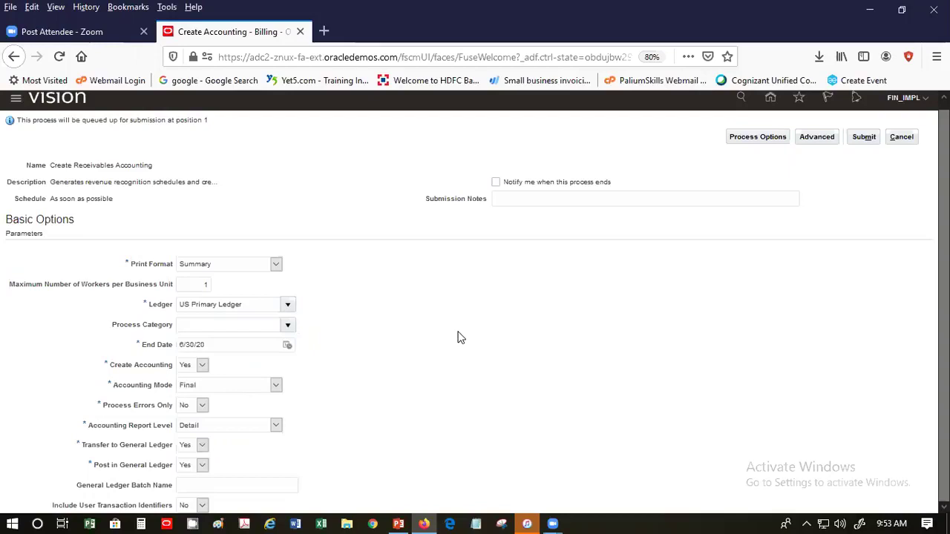
left_click(287, 324)
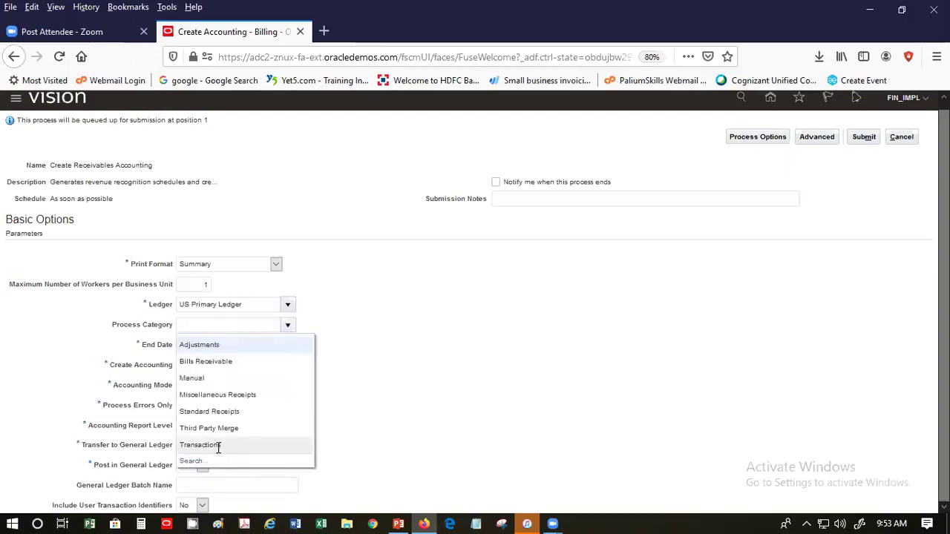
left_click(215, 445)
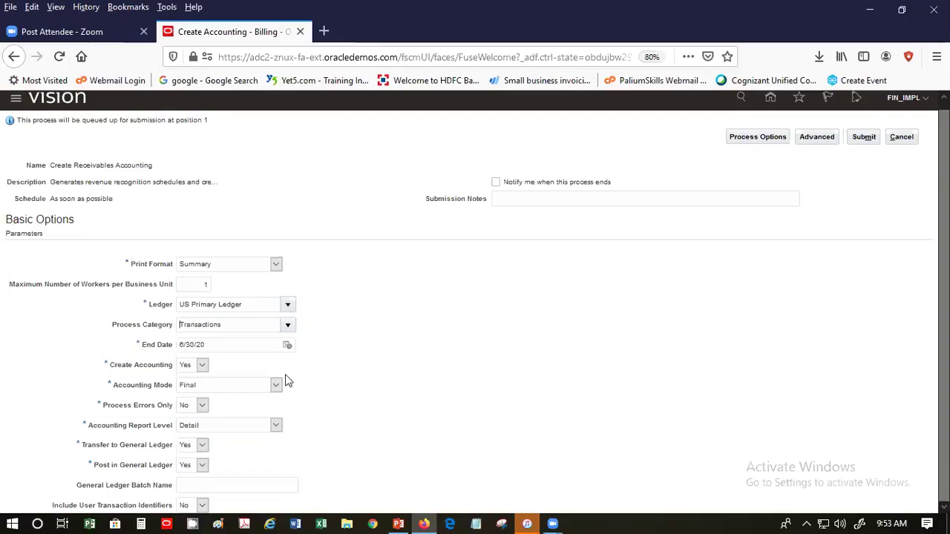
left_click(243, 347)
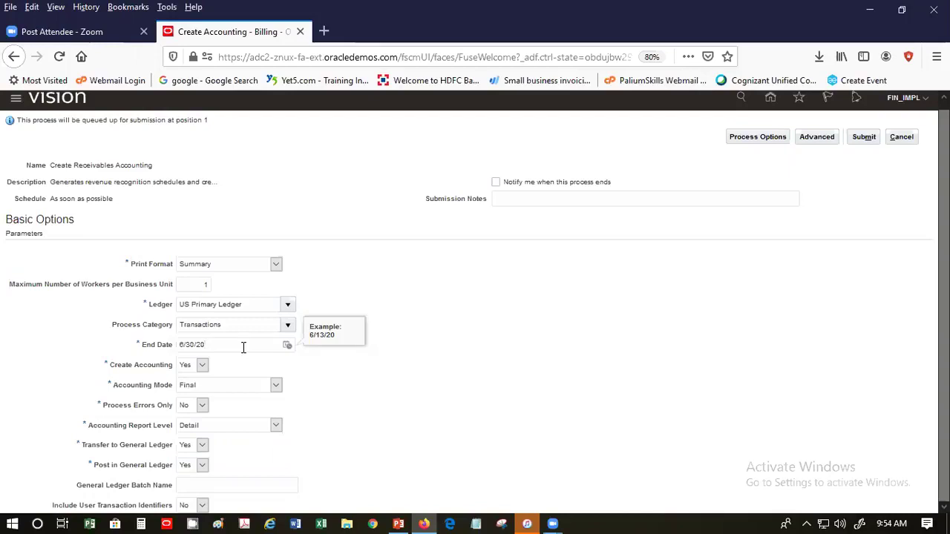
Submit Create Receivables Accounting as process 1915872 and leave the submission page.
left_click(865, 143)
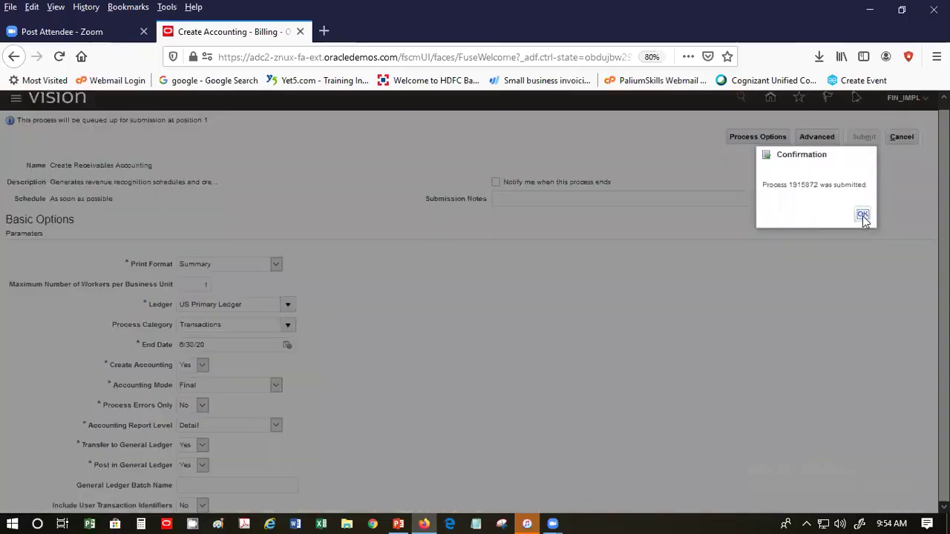
left_click(862, 216)
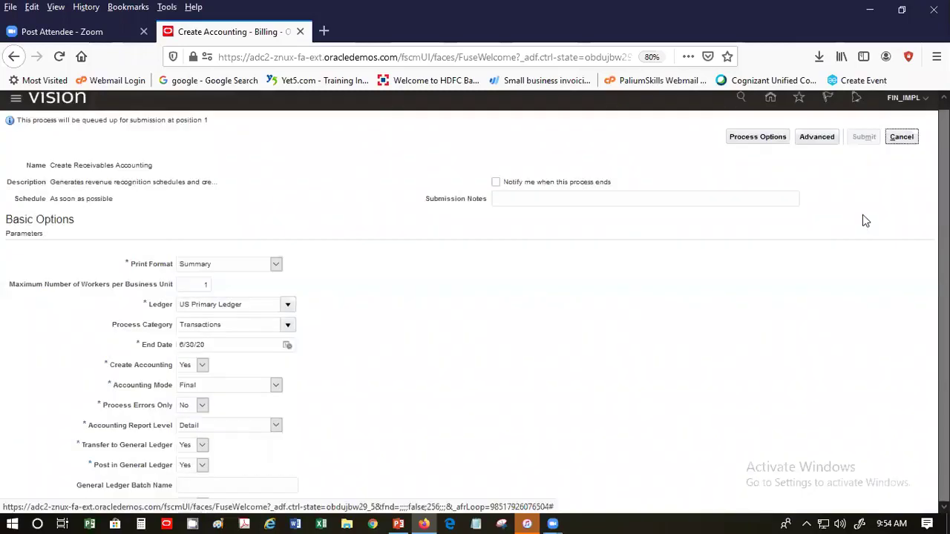
left_click(908, 138)
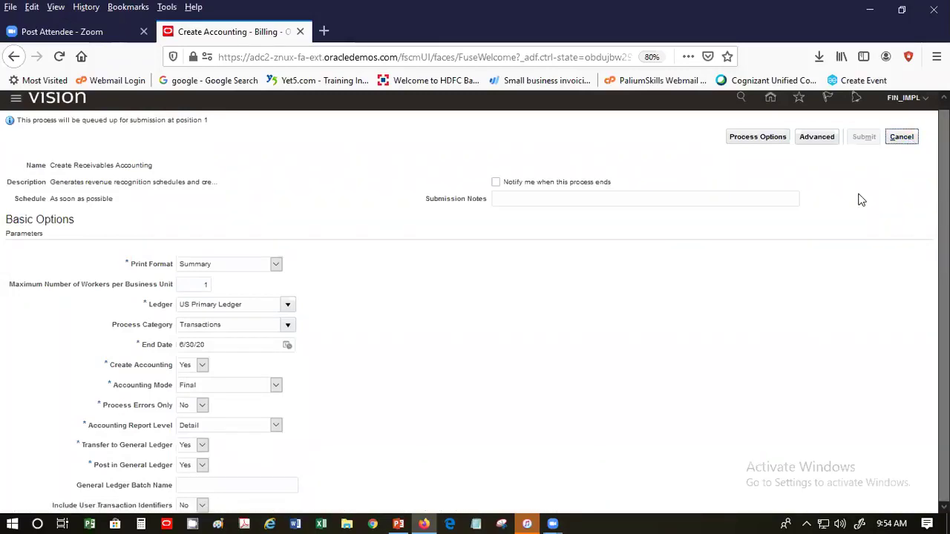
left_click(899, 141)
scroll(475, 297, "up", 1)
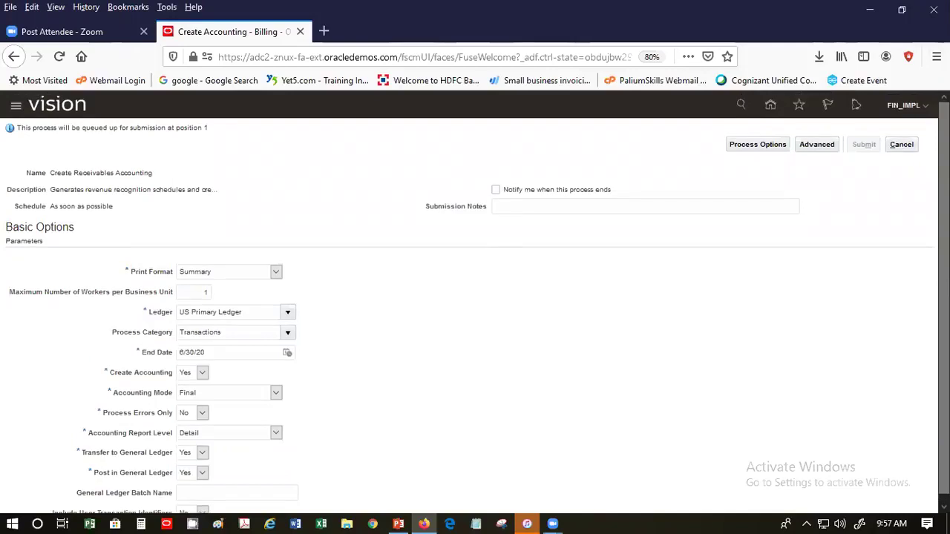
left_click(771, 106)
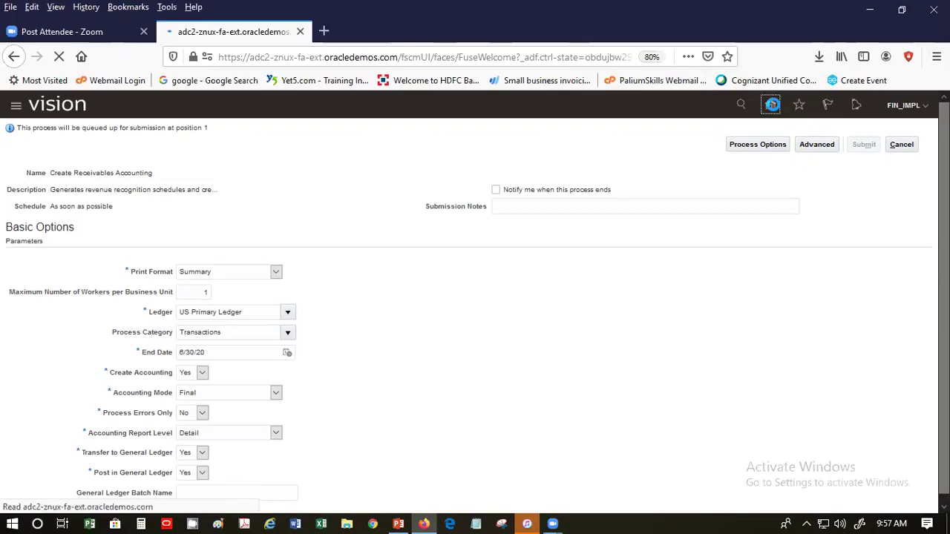
Show the General Accounting apps on the home springboard.
left_click(771, 105)
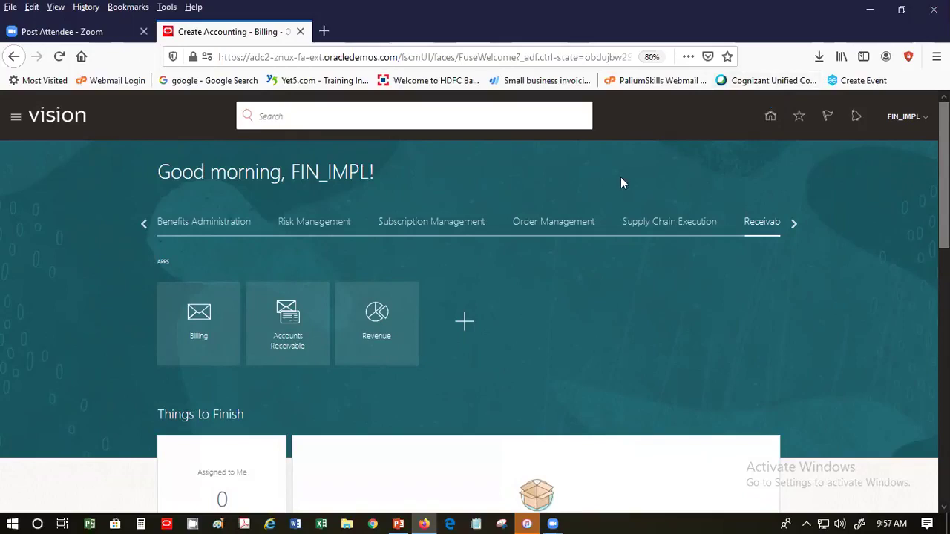
left_click(792, 220)
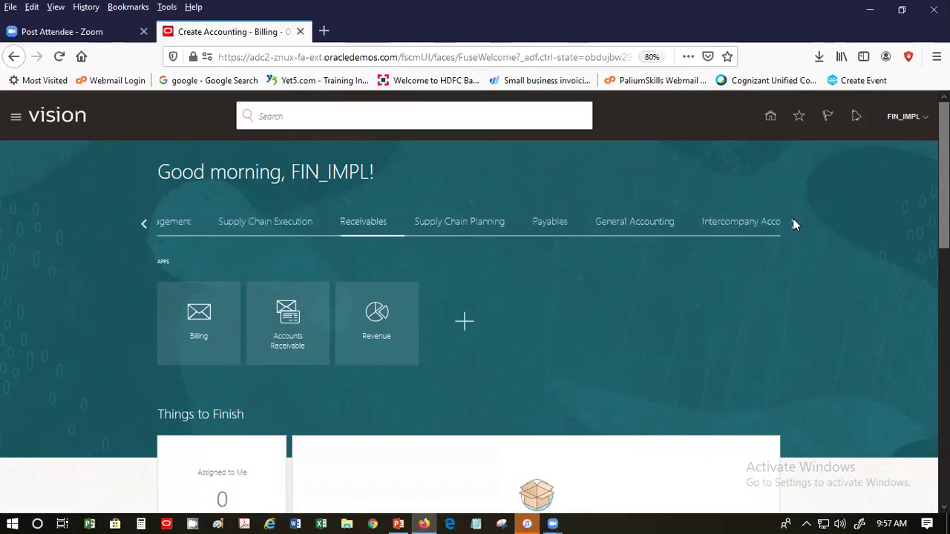
left_click(465, 223)
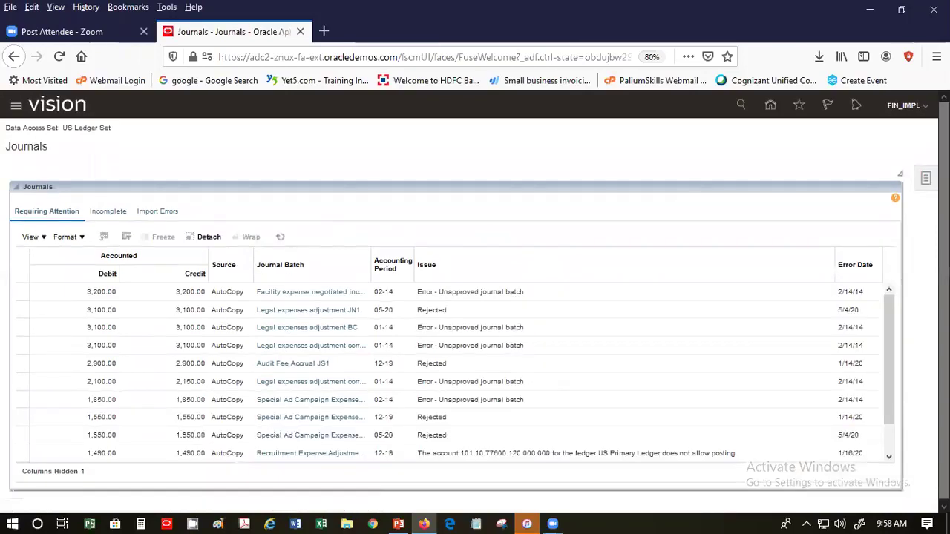
Open Manage Journals from the journal Tasks panel.
left_click(926, 186)
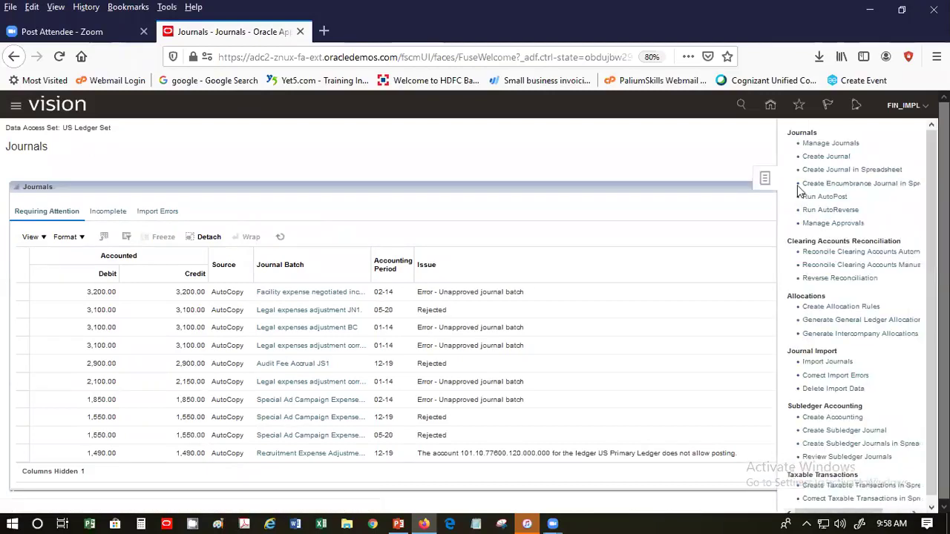
left_click(824, 144)
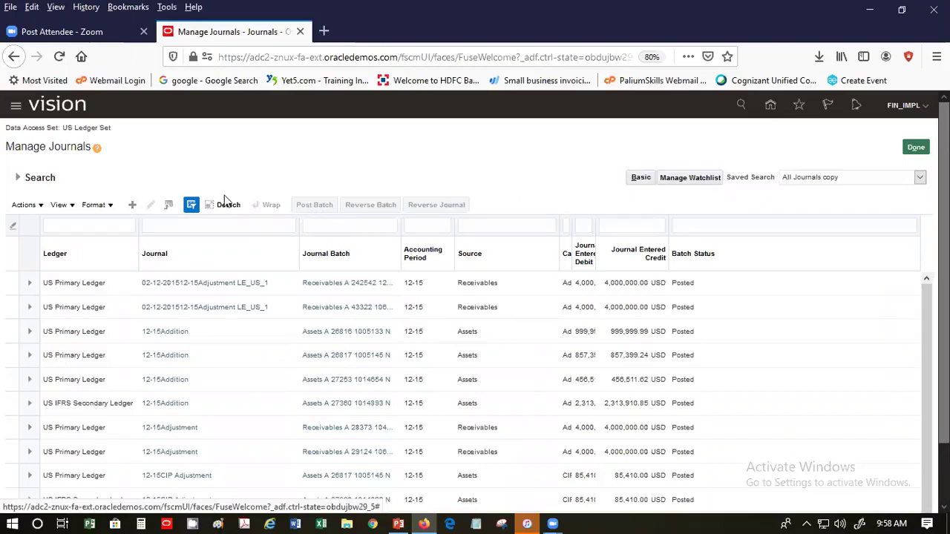
Search journals for accounting period 06-20.
left_click(19, 182)
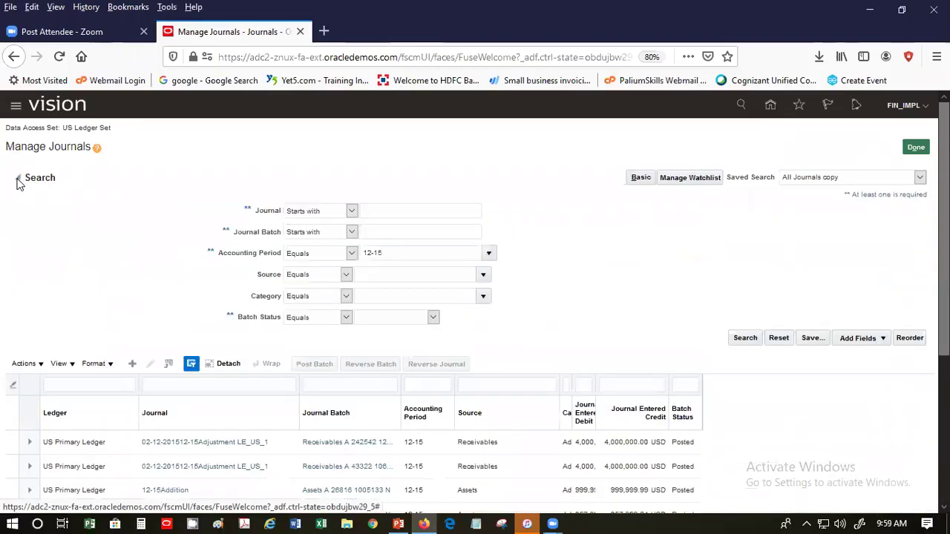
double_click(386, 256)
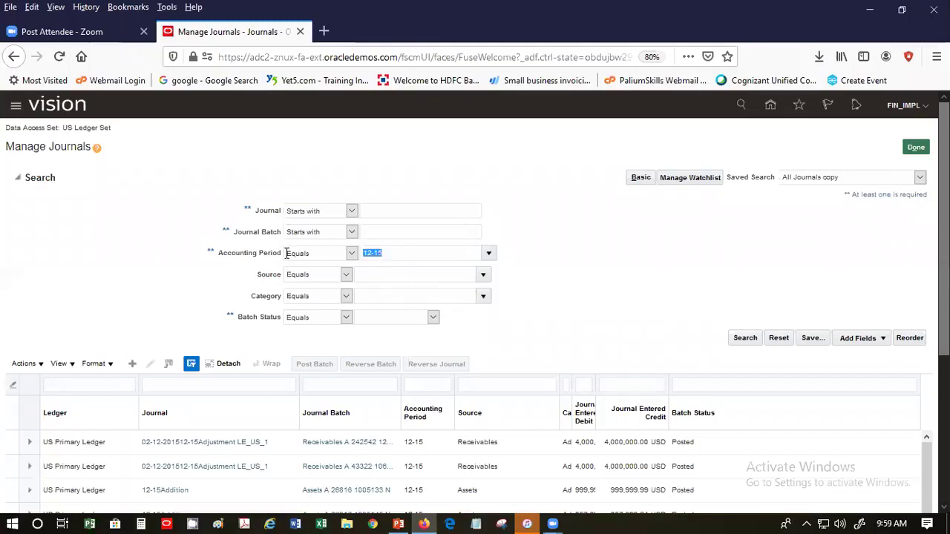
type("05")
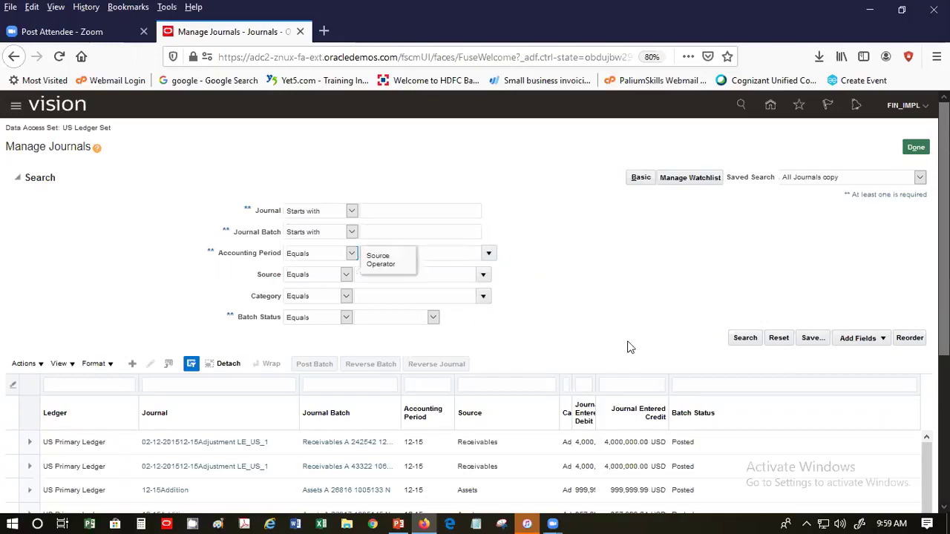
left_click(745, 338)
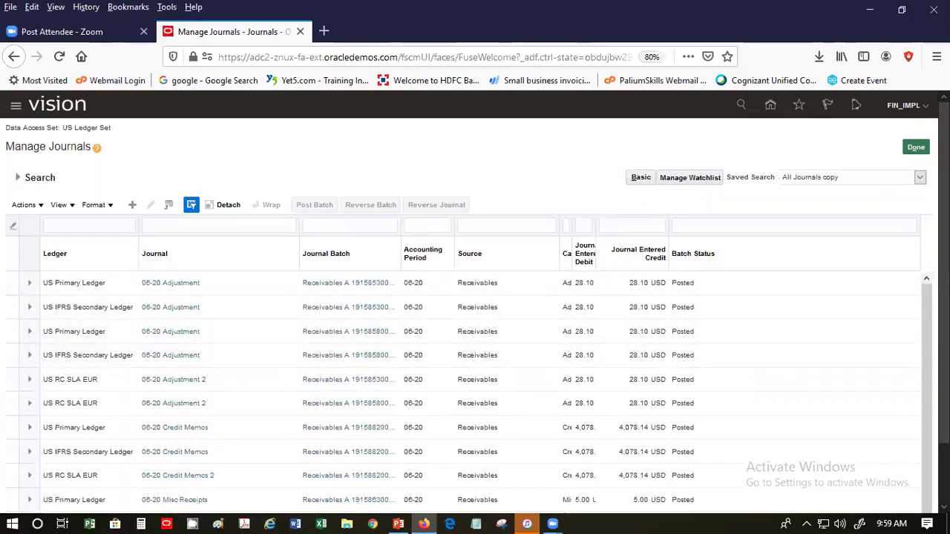
scroll(475, 334, "down", 2)
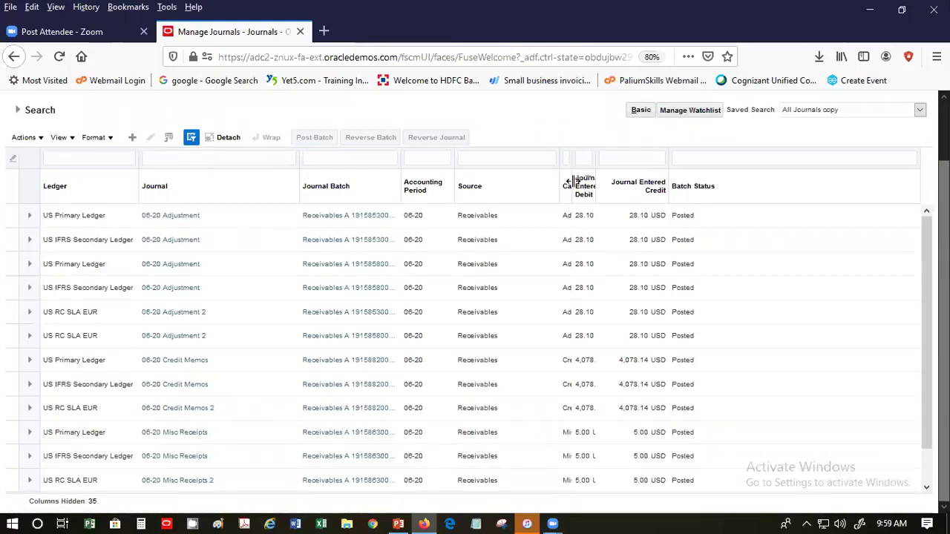
Widen the Journal Entered Debit column and open the US Primary Ledger 06-20 Credit Memos journal.
left_click_drag(596, 185, 624, 182)
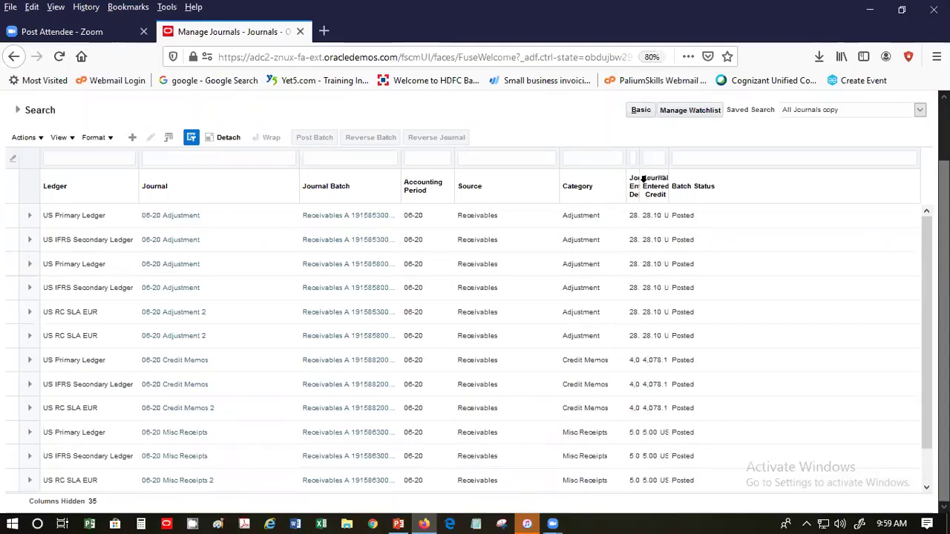
left_click_drag(663, 182, 745, 187)
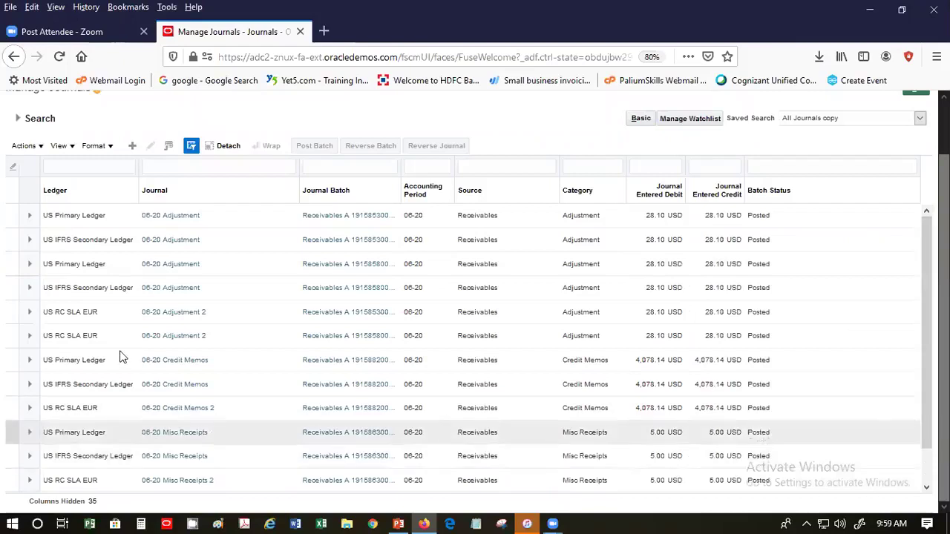
left_click(29, 365)
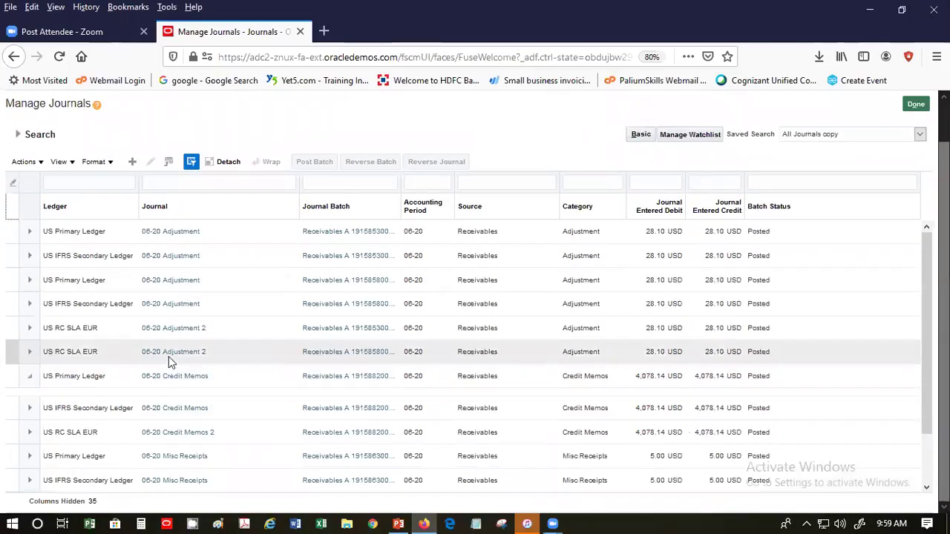
left_click(172, 376)
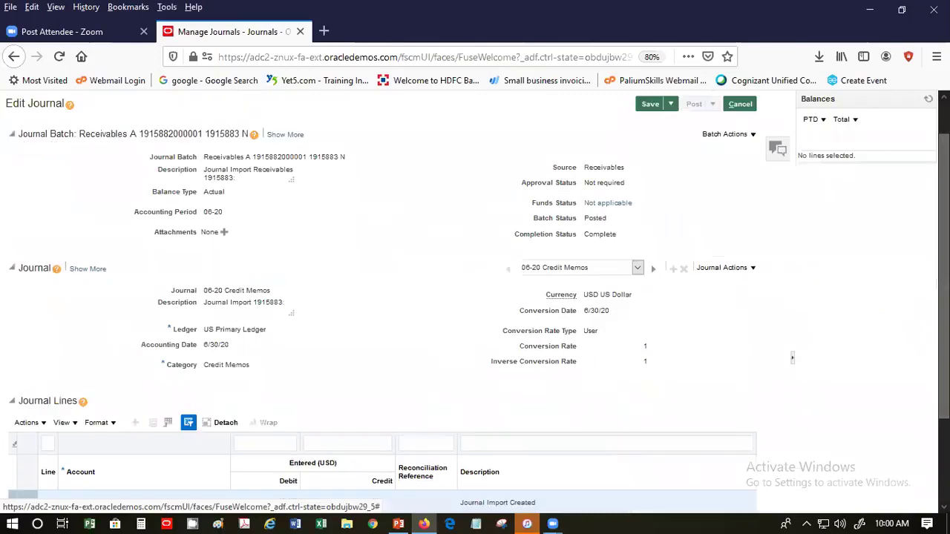
Open the subledger lines behind journal line 4's 1,875.00 debit.
scroll(475, 296, "down", 3)
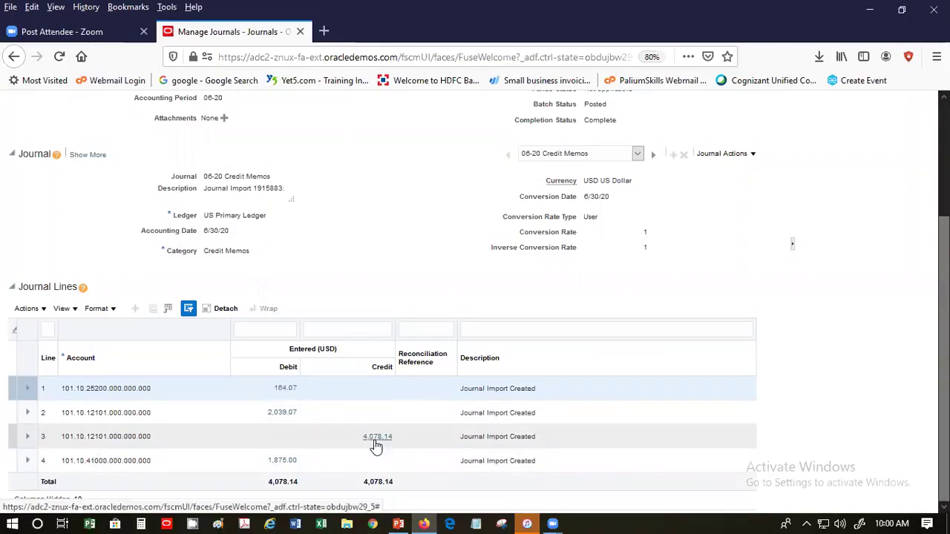
left_click(286, 466)
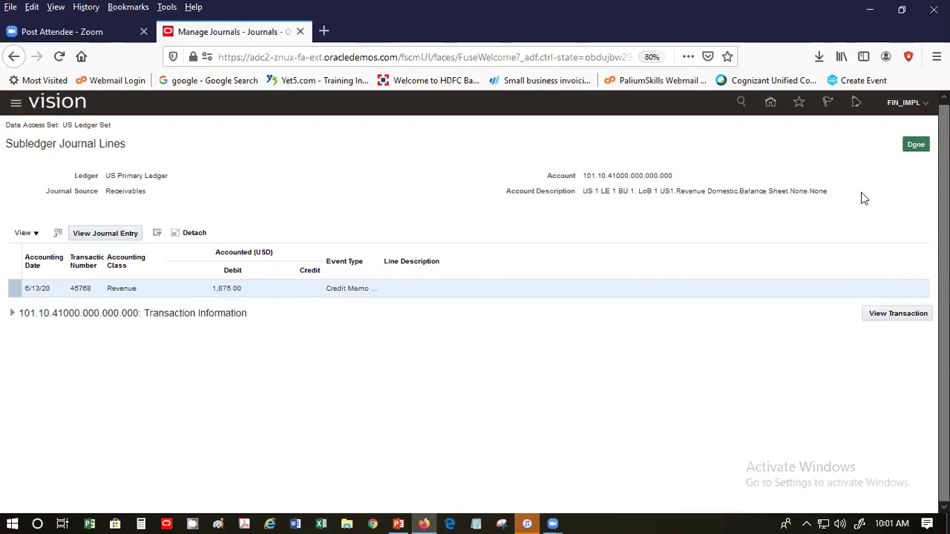
Return from the 1,875.00 revenue subledger lines to the 06-20 Credit Memos journal.
left_click(915, 146)
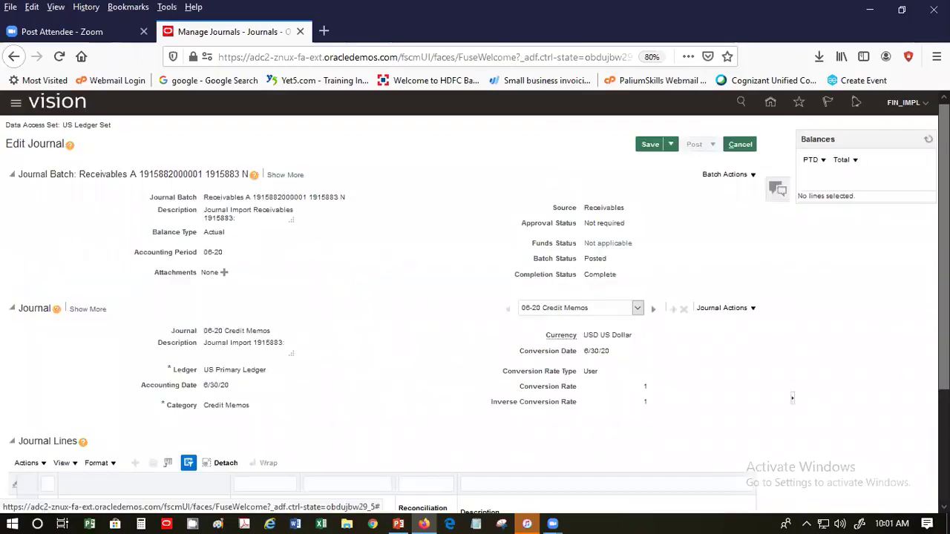
Open the subledger lines behind journal line 3's 4,078.14 credit.
scroll(347, 512, "down", 4)
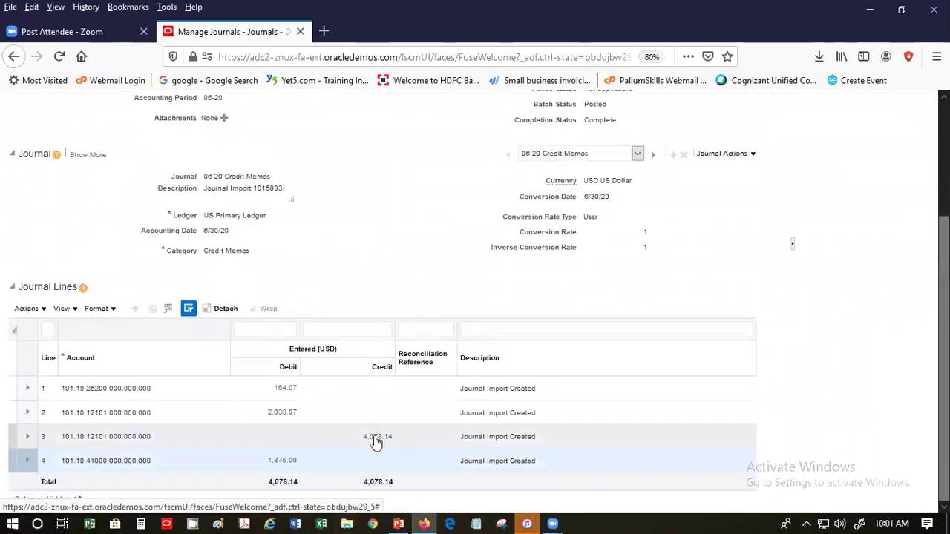
left_click(375, 440)
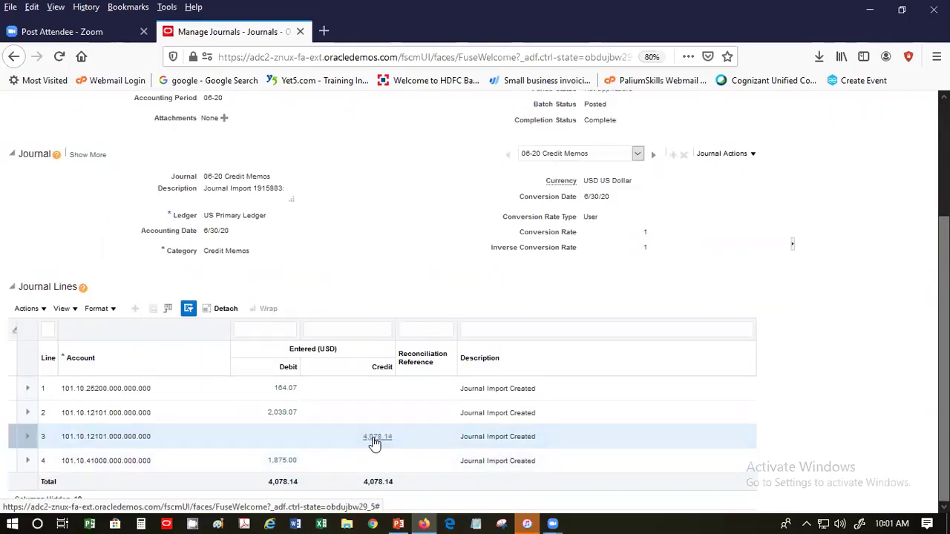
left_click(375, 440)
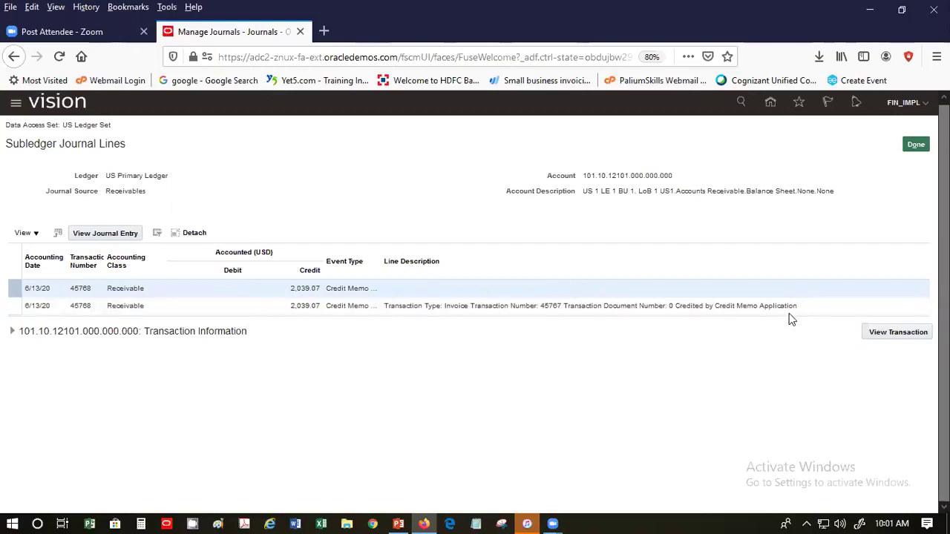
left_click(883, 331)
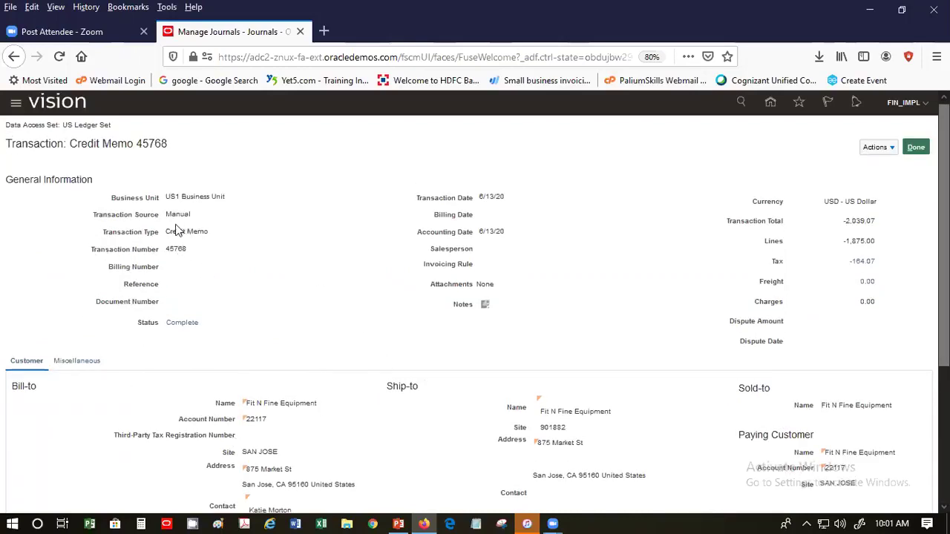
double_click(172, 247)
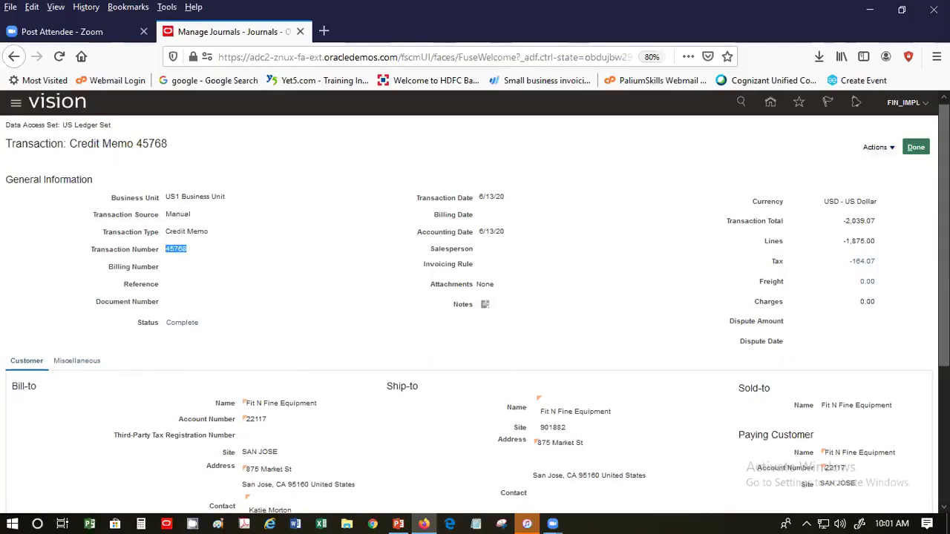
scroll(475, 308, "down", 5)
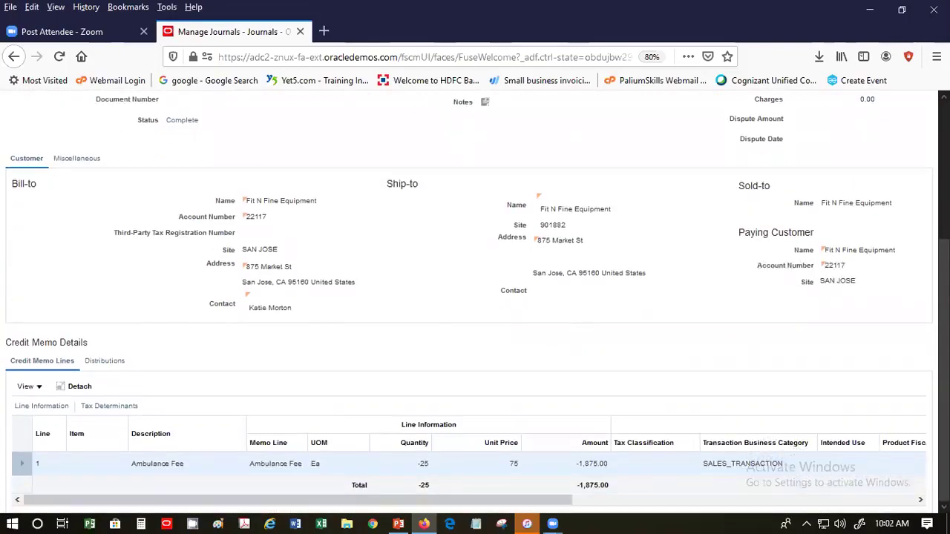
scroll(475, 309, "up", 5)
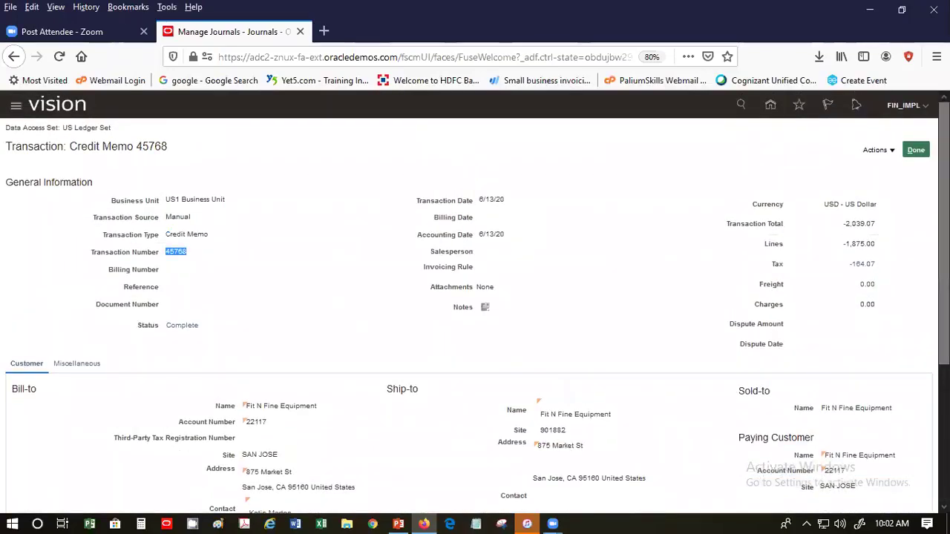
Check credit memo 45768's empty transaction activities, then return to the 06-20 Credit Memos journal.
left_click(891, 156)
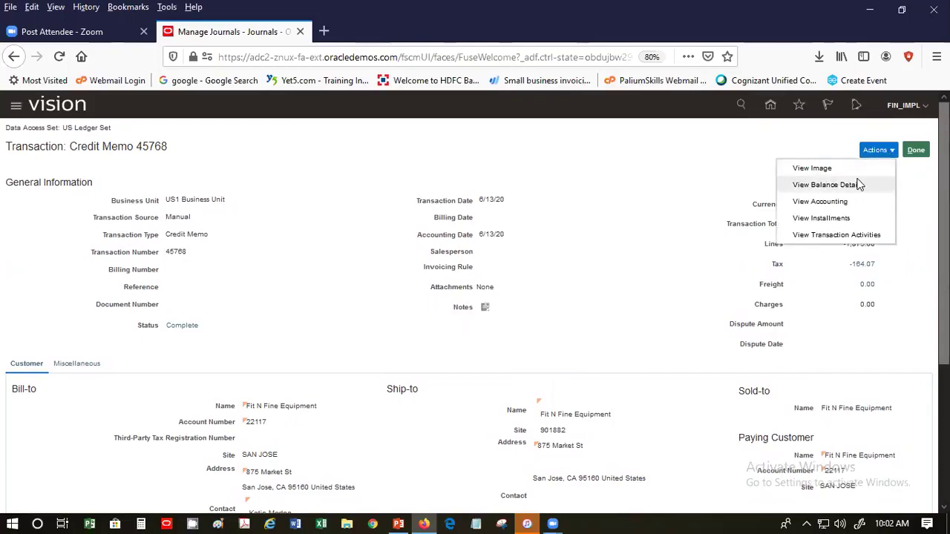
left_click(863, 238)
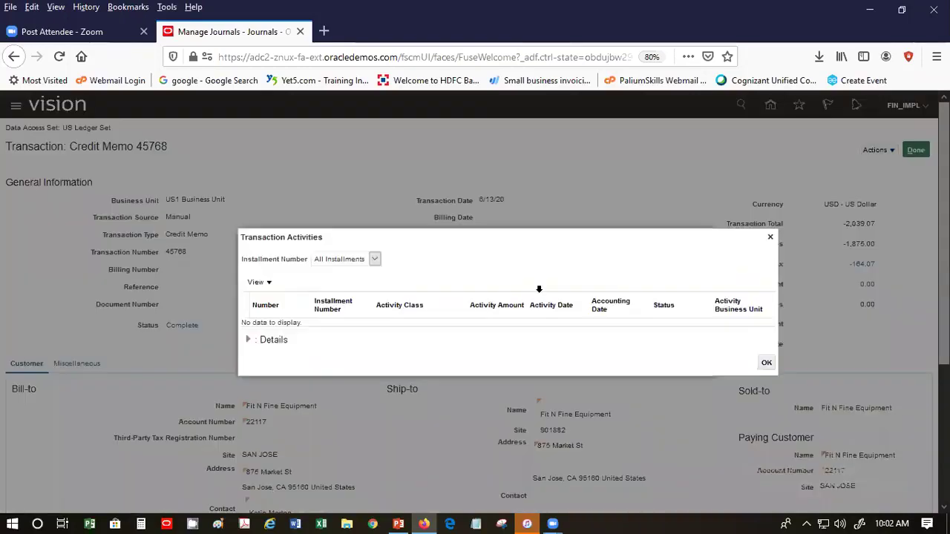
left_click(765, 364)
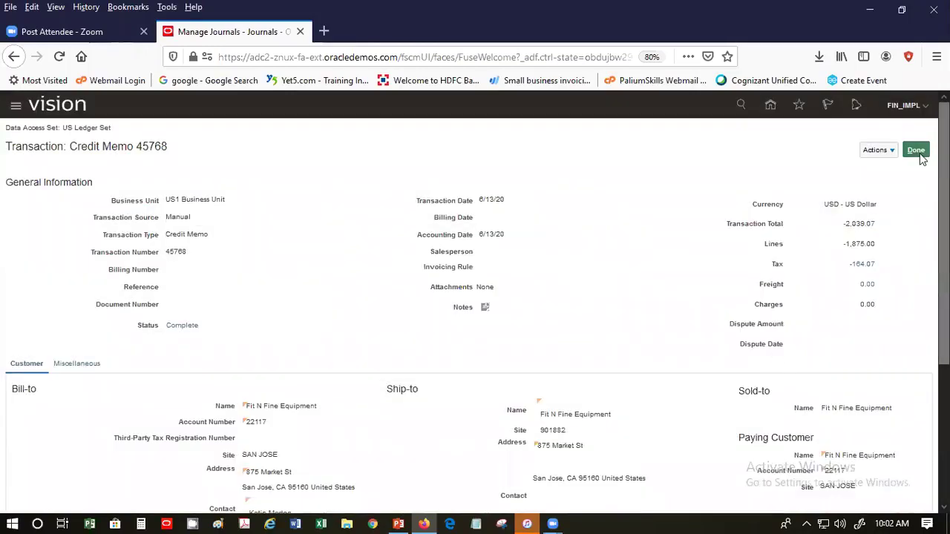
left_click(917, 151)
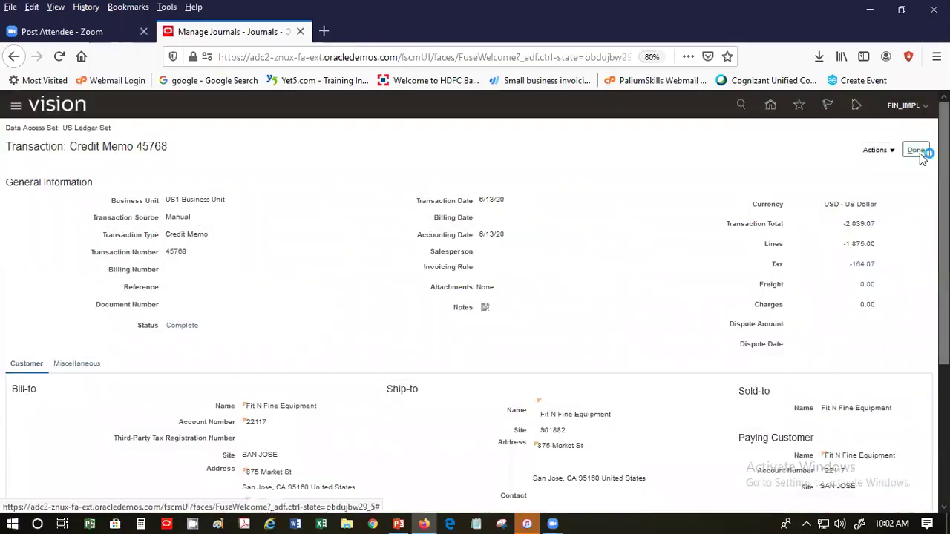
left_click(917, 149)
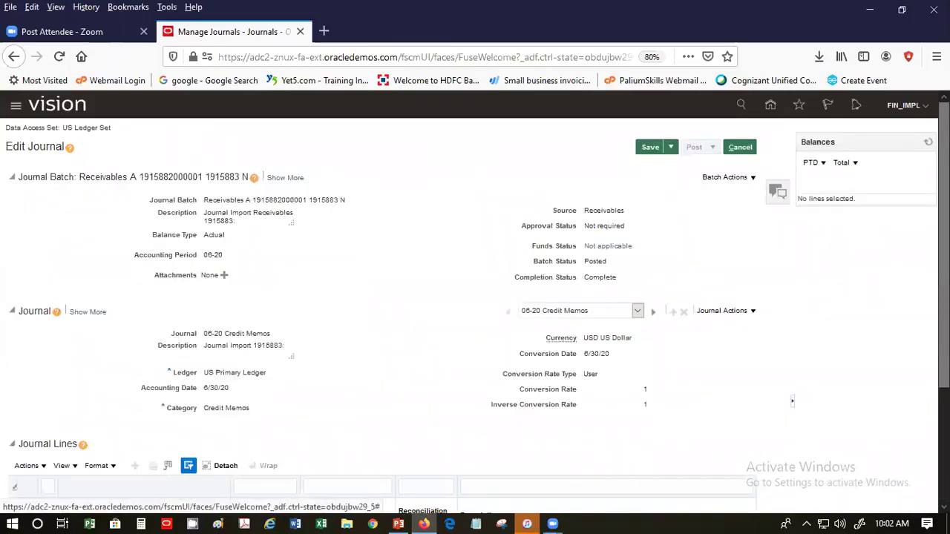
Review line 4's 1,875.00 revenue subledger entry, then open line 2's 2,039.07 debit subledger lines.
scroll(475, 297, "down", 3)
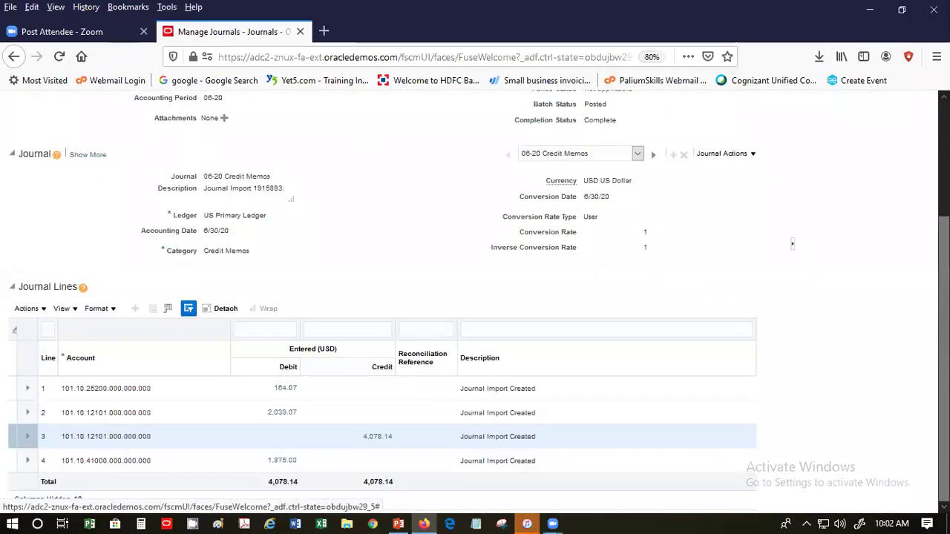
left_click(283, 461)
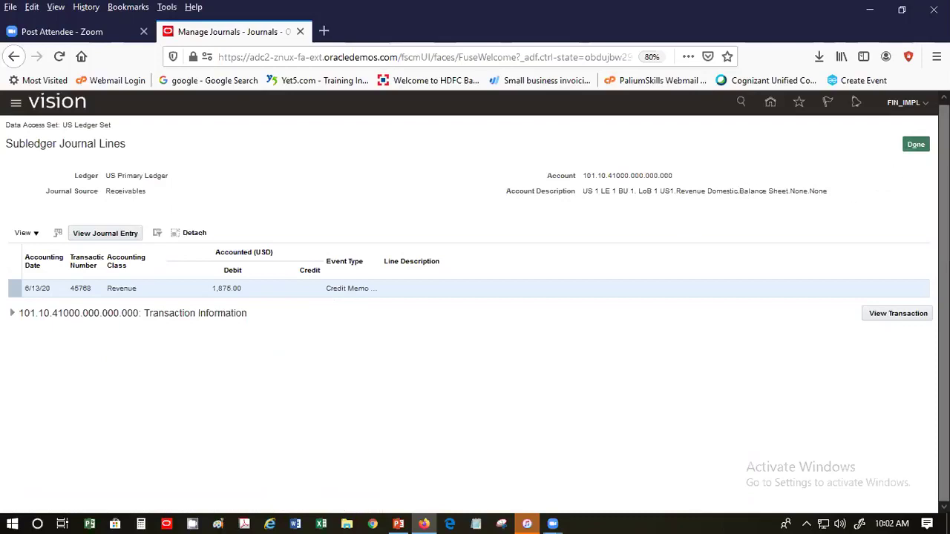
left_click(919, 144)
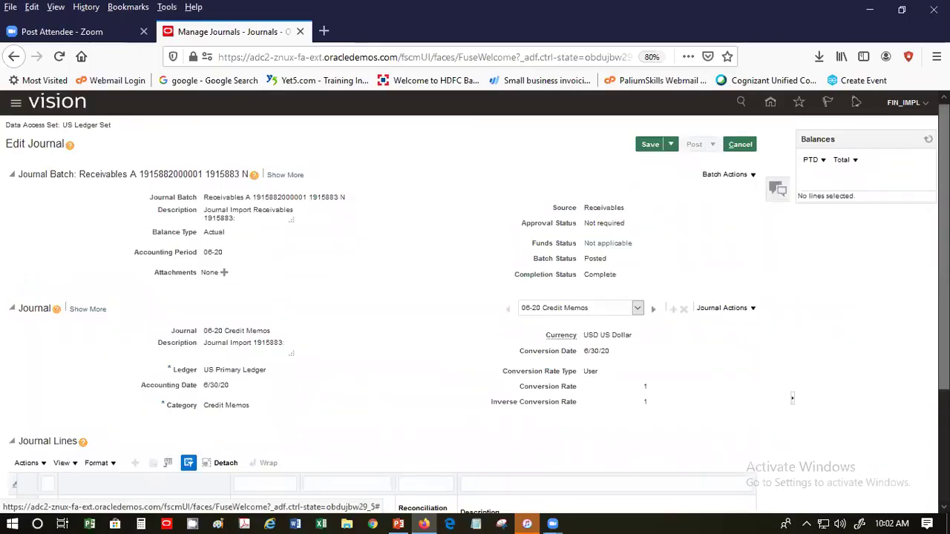
scroll(377, 456, "down", 3)
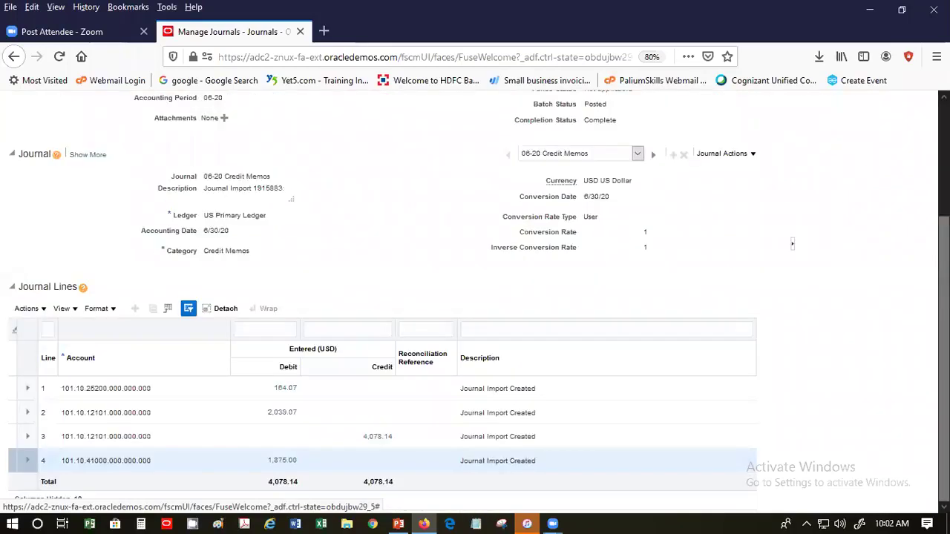
left_click(275, 414)
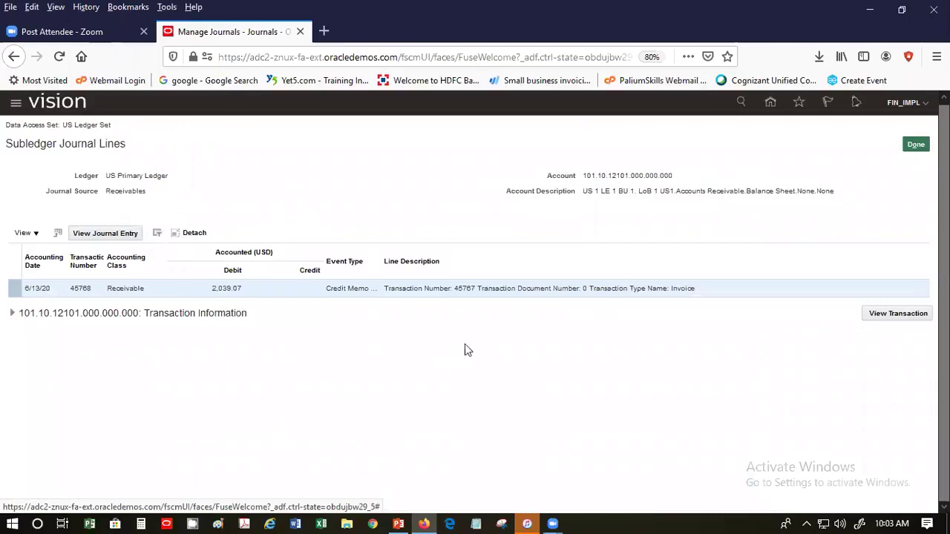
Check credit memo 45768 behind line 2's 2,039.07 receivable entry, then cancel out of the journal.
triple_click(686, 291)
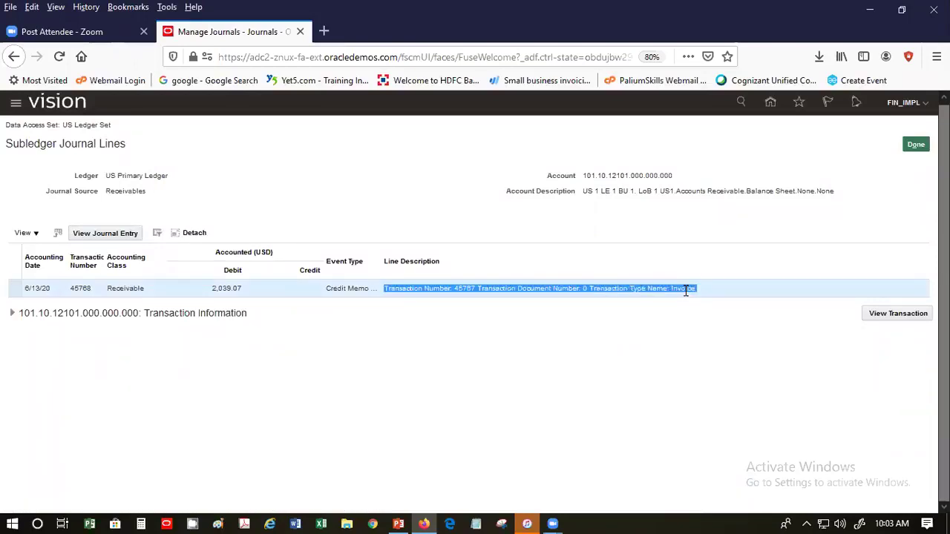
left_click(686, 291)
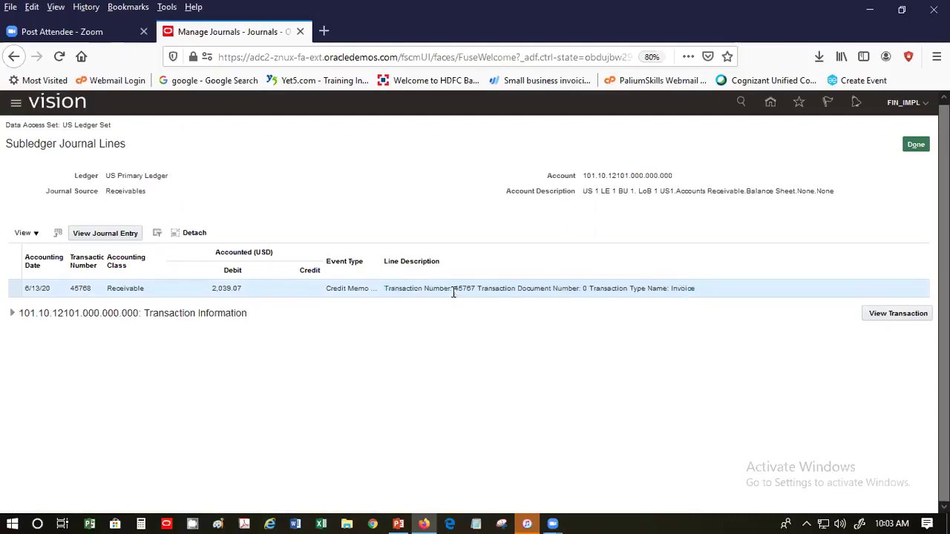
left_click(912, 315)
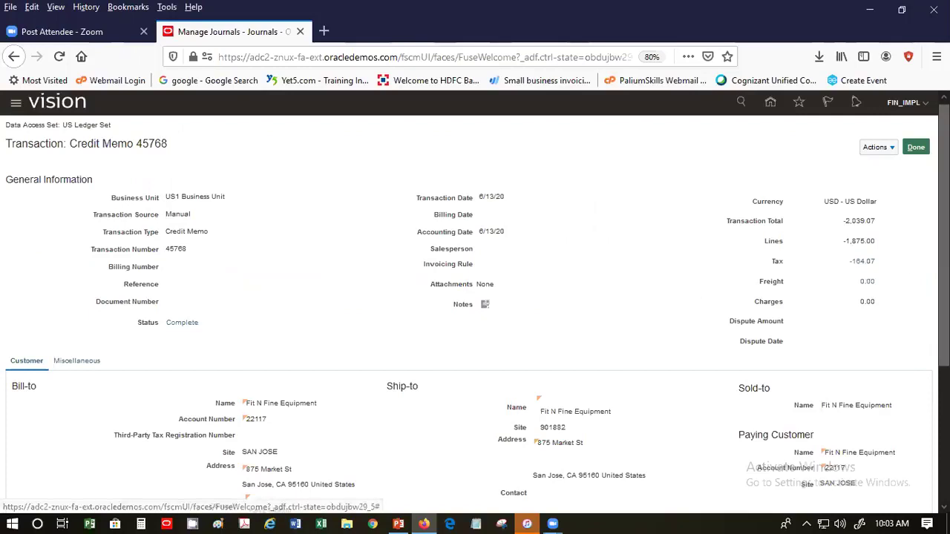
left_click(915, 149)
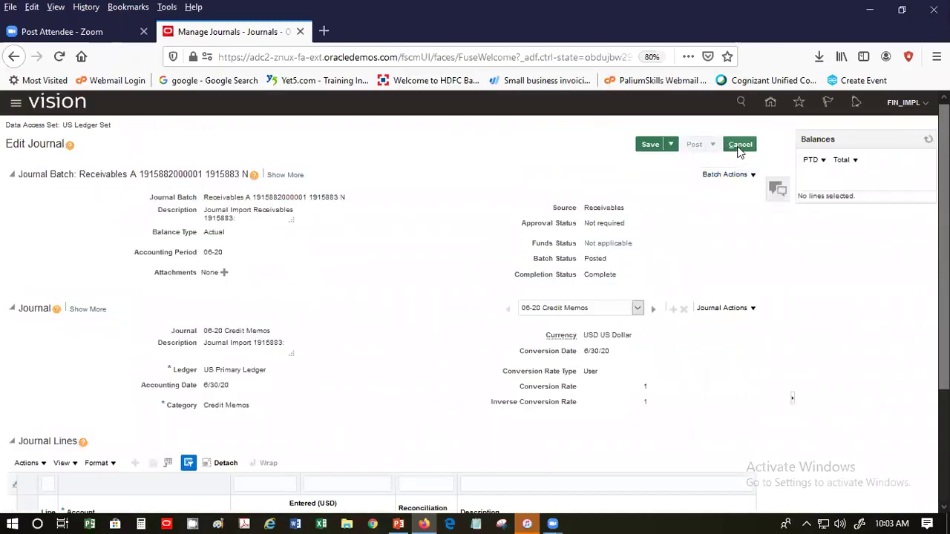
left_click(739, 145)
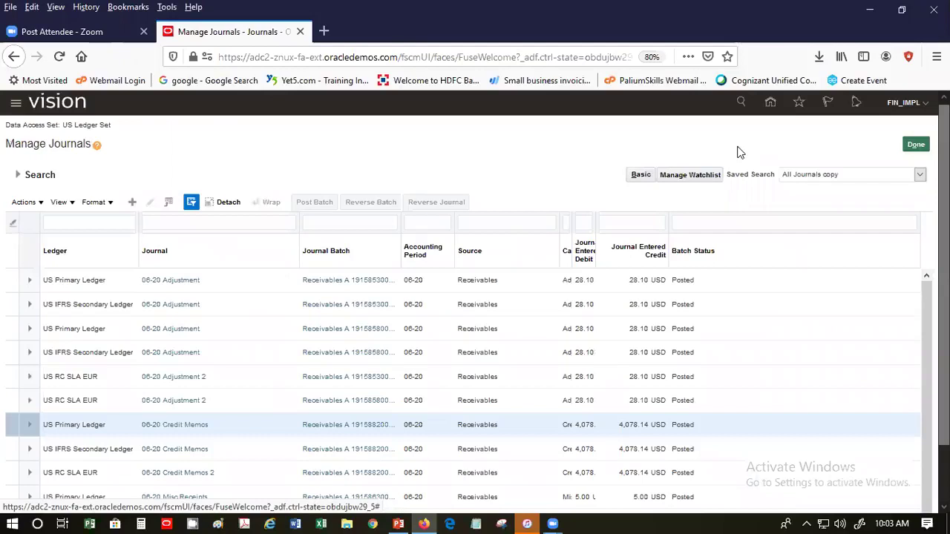
Scroll through the Manage Journals list of posted 06-20 Receivables journals.
scroll(823, 301, "down", 1)
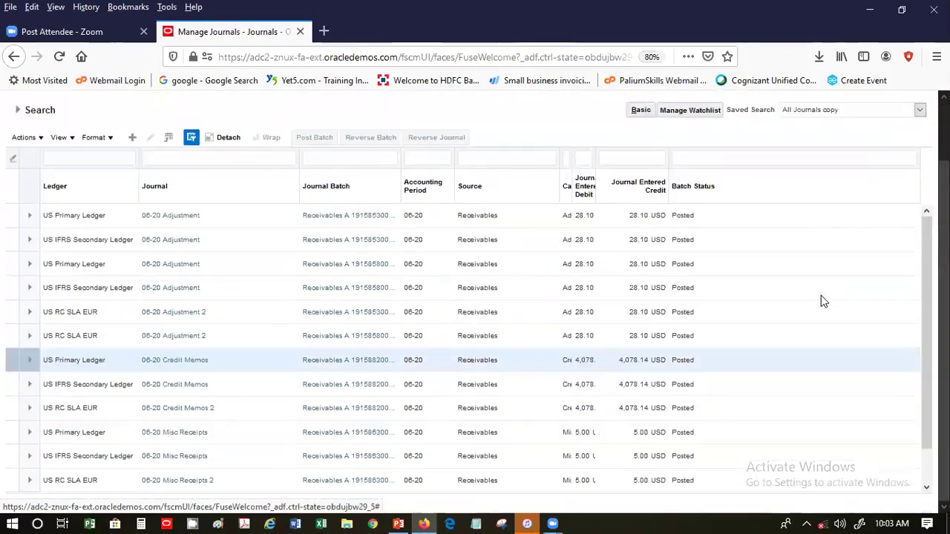
scroll(715, 290, "down", 1)
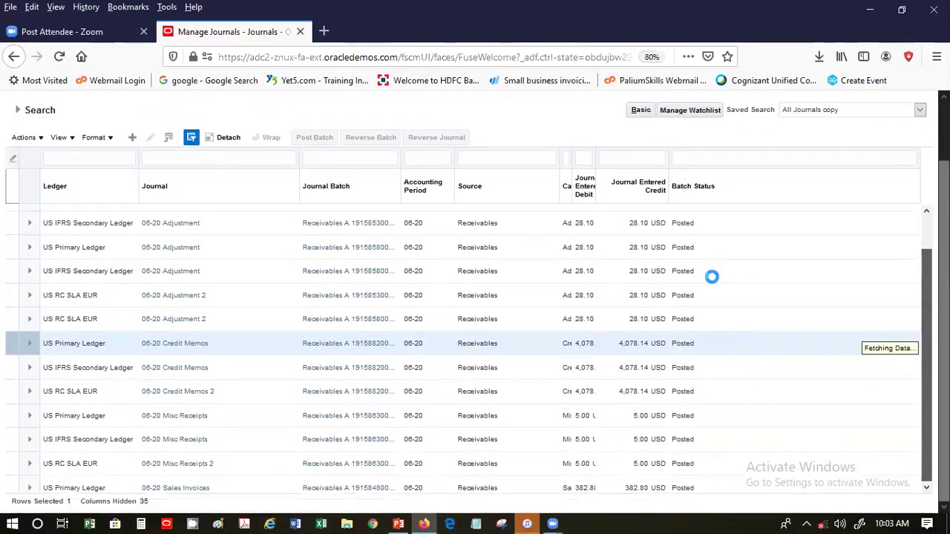
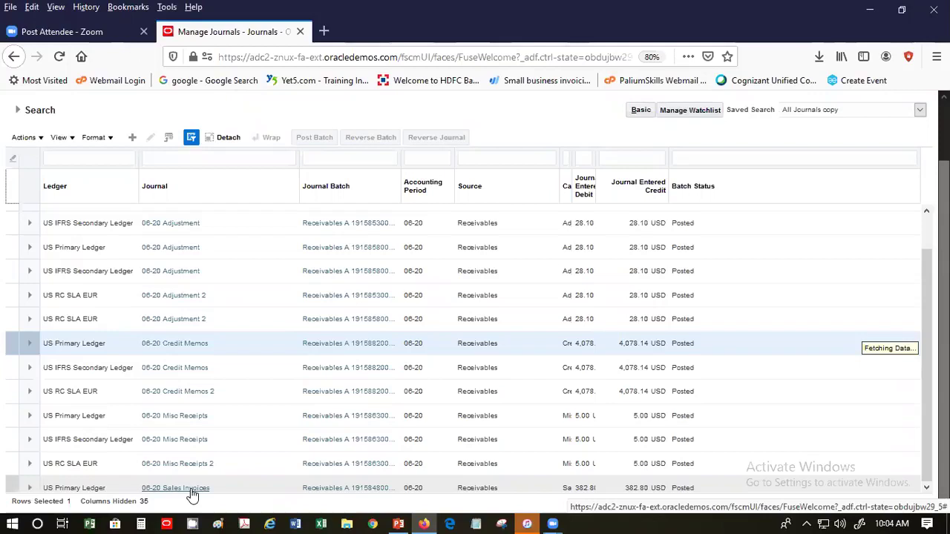
Review the 06-20 Sales Invoices journal lines and the next journal, then cancel back to the list.
left_click(190, 489)
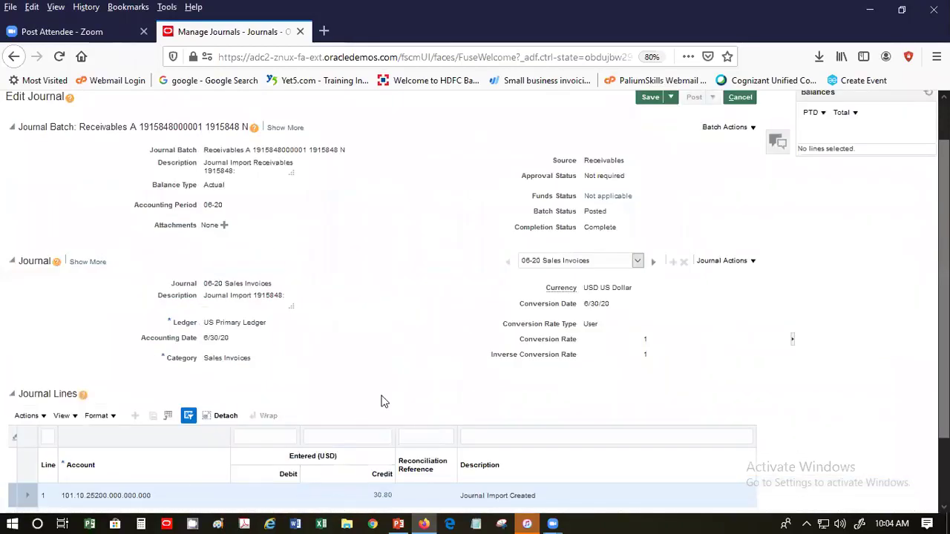
scroll(382, 397, "down", 2)
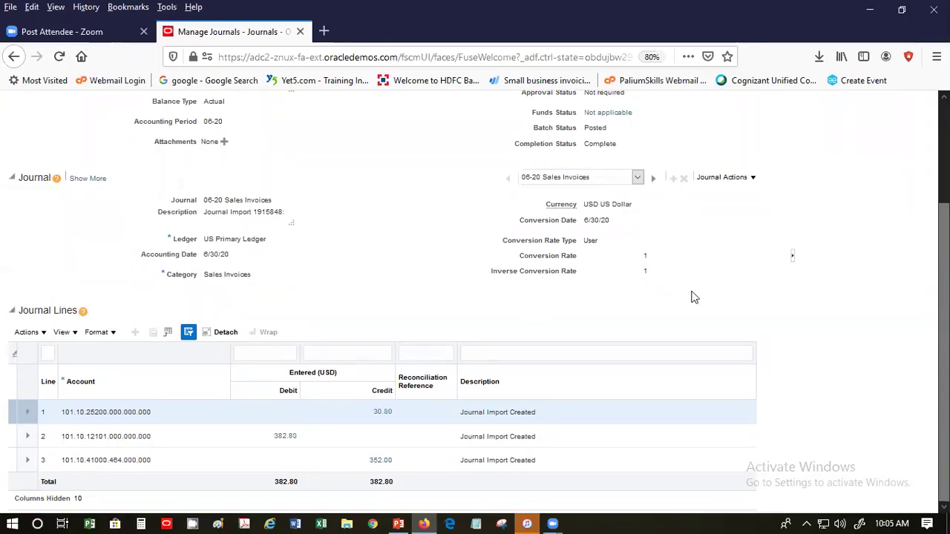
left_click(654, 180)
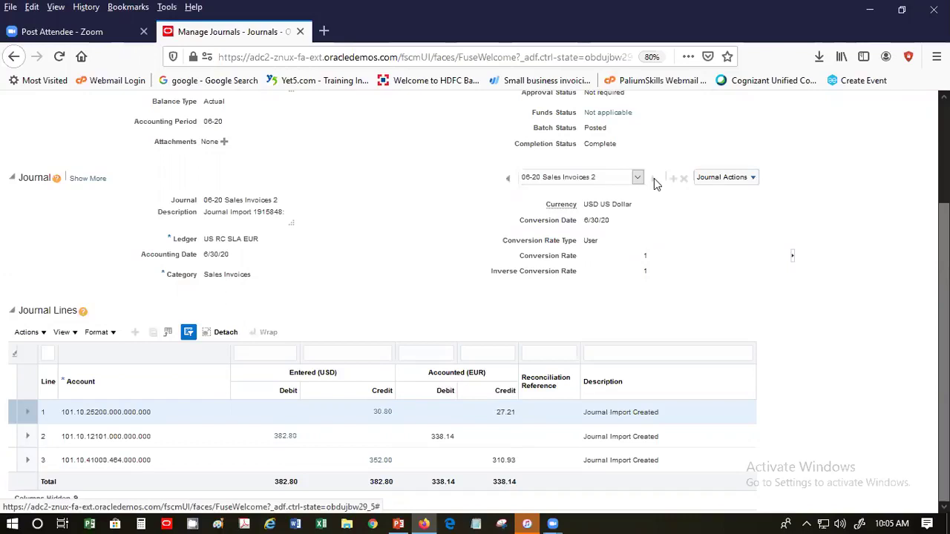
scroll(883, 156, "up", 3)
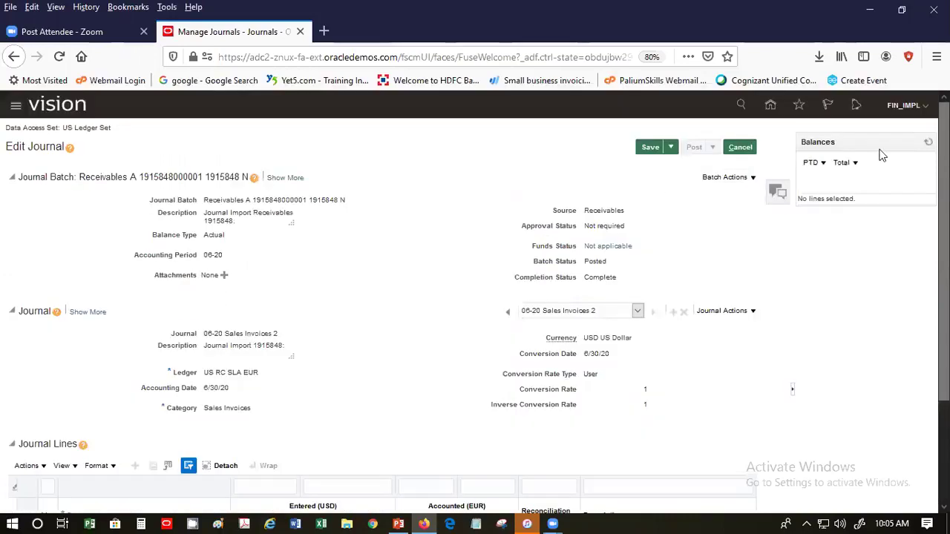
left_click(740, 147)
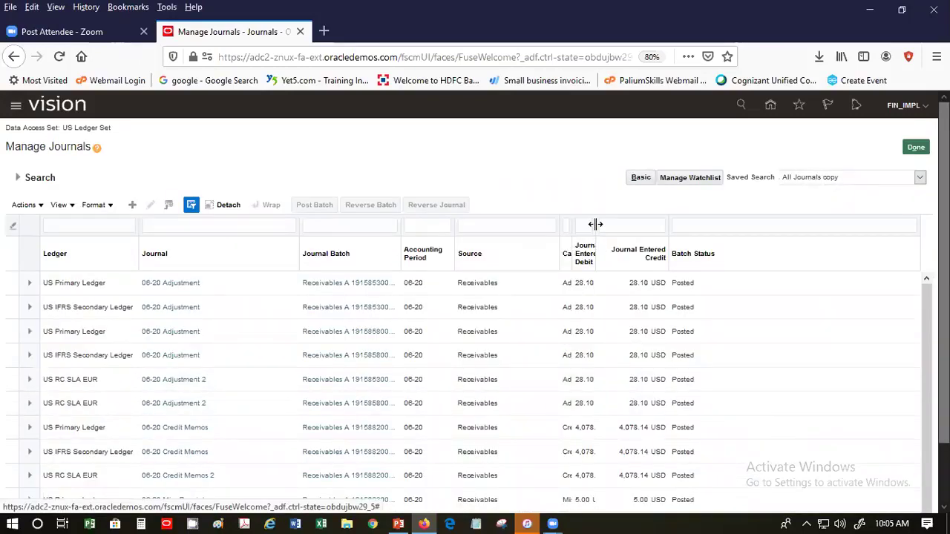
Widen the Journal Entered Debit column and select the US RC SLA EUR Sales Invoices 2 journal.
left_click_drag(595, 224, 633, 236)
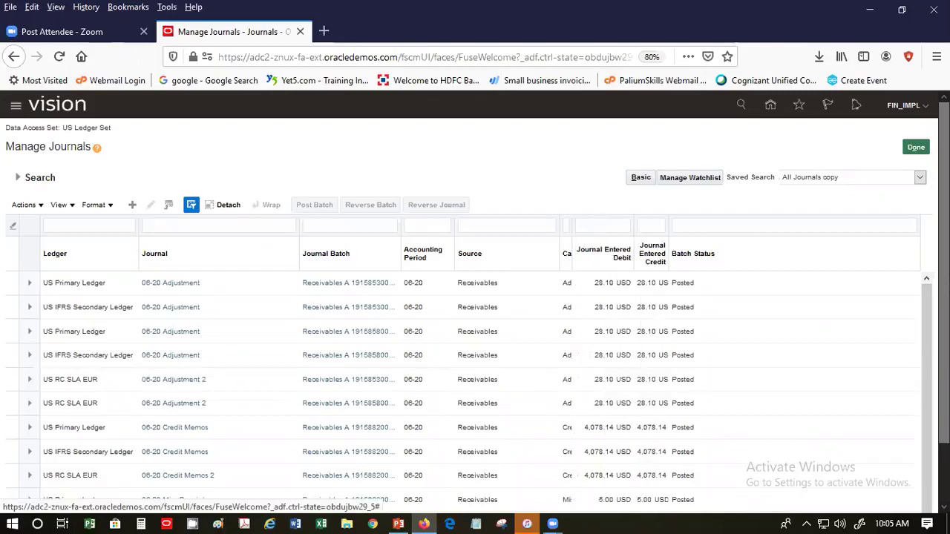
scroll(475, 301, "down", 2)
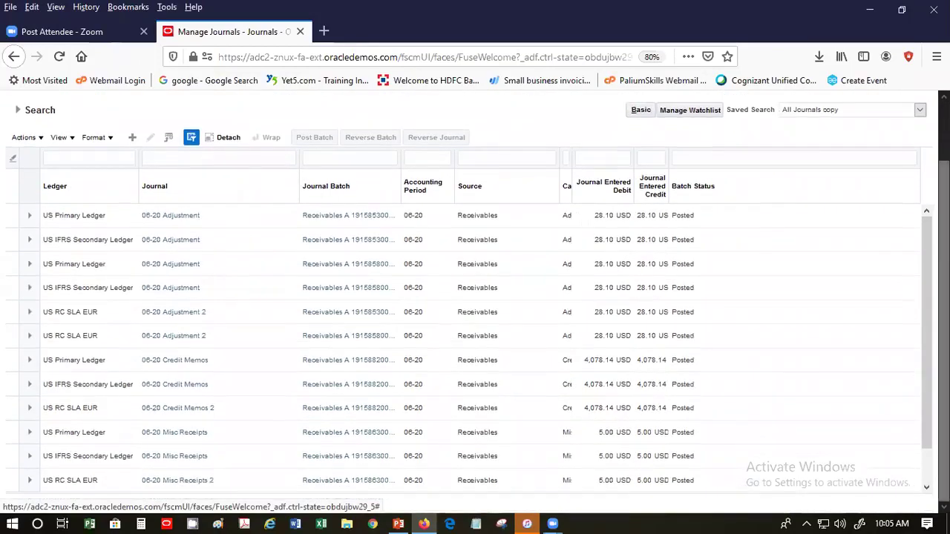
scroll(475, 348, "down", 2)
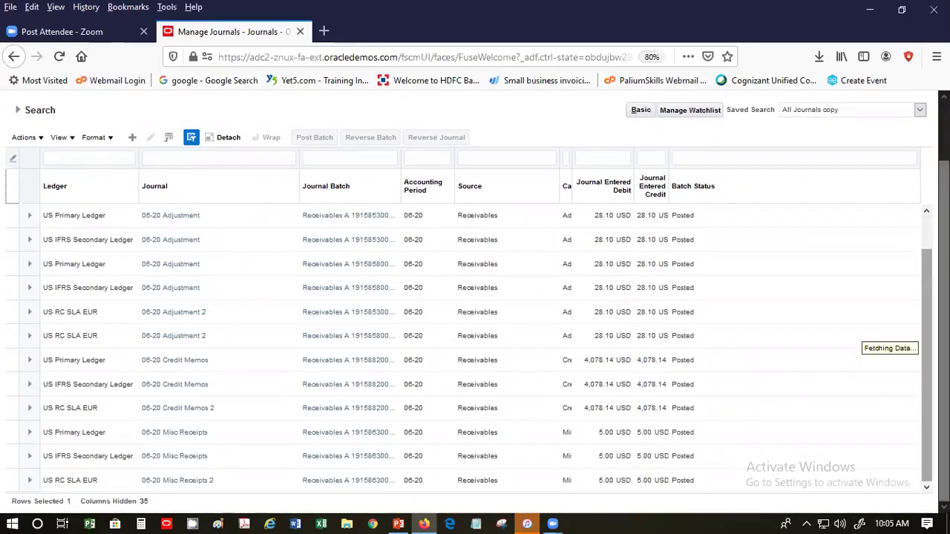
scroll(475, 349, "down", 4)
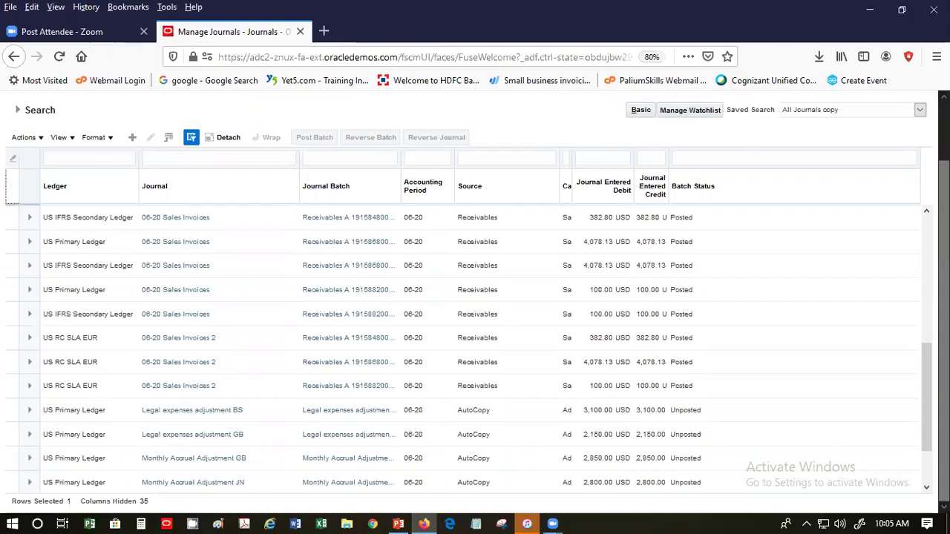
left_click(527, 361)
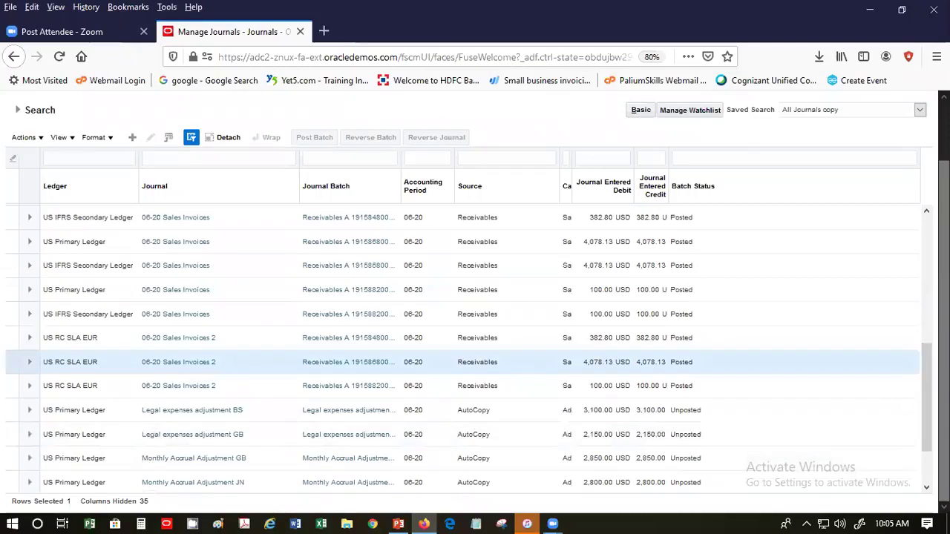
Select the US Primary Ledger 06-20 Sales Invoices journal.
scroll(460, 349, "down", 2)
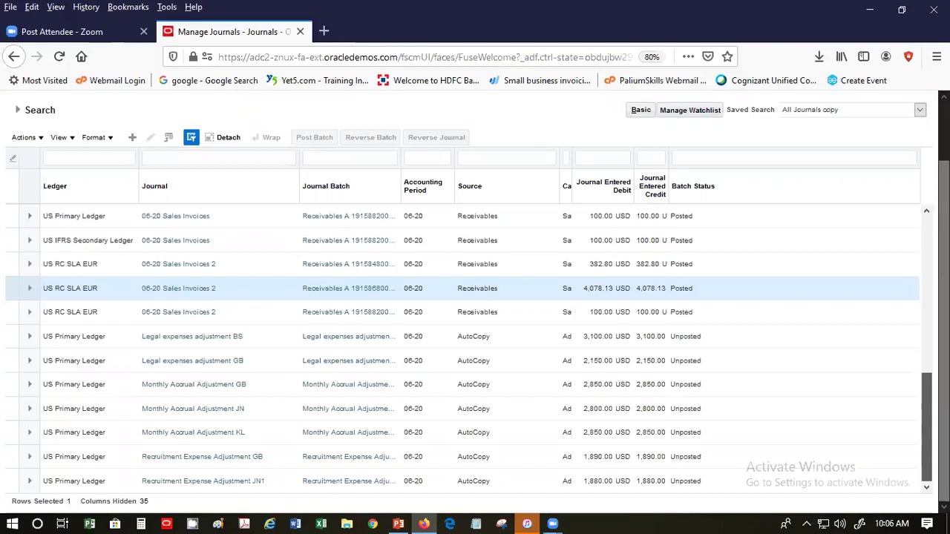
scroll(469, 349, "up", 1)
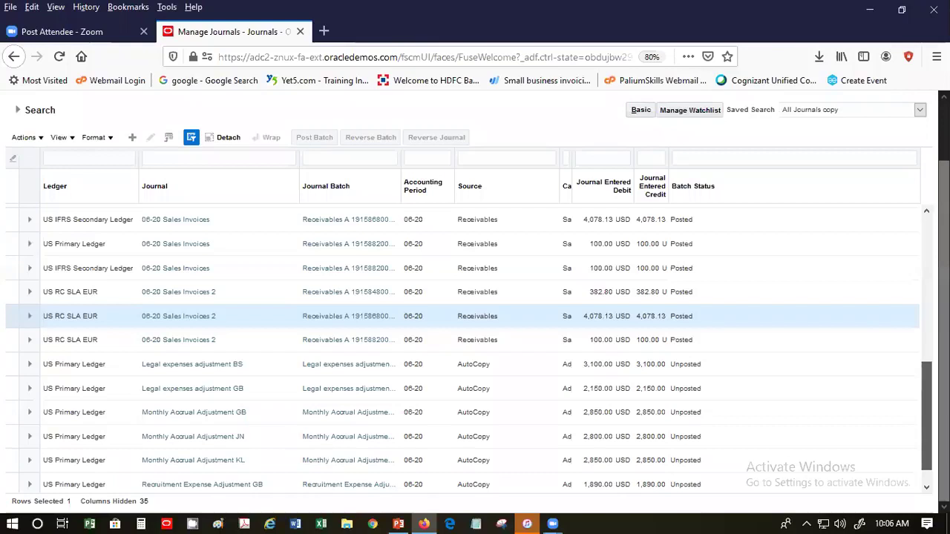
scroll(926, 443, "up", 1)
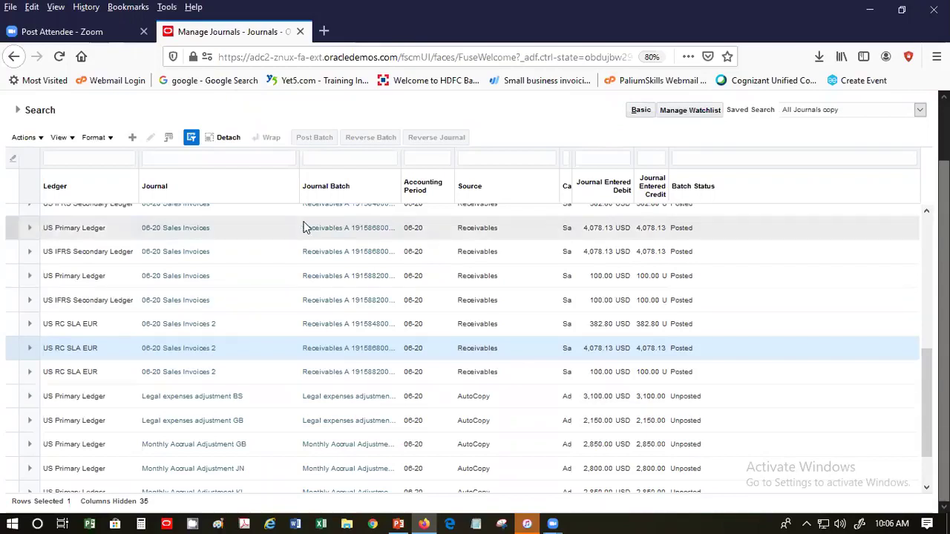
left_click(265, 230)
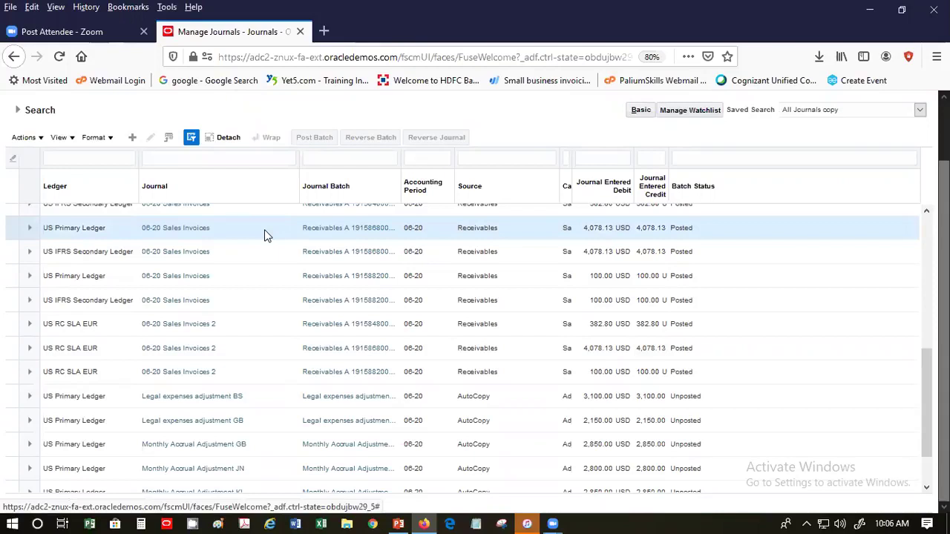
Open the 06-20 Sales Invoices journal from batch 1915868 and review its journal lines.
left_click(172, 229)
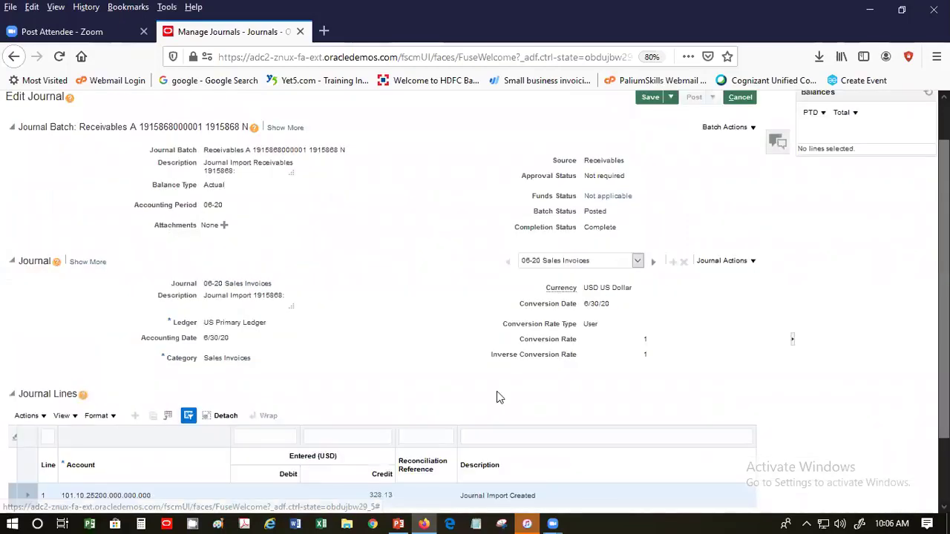
scroll(497, 397, "down", 1)
scroll(497, 387, "down", 1)
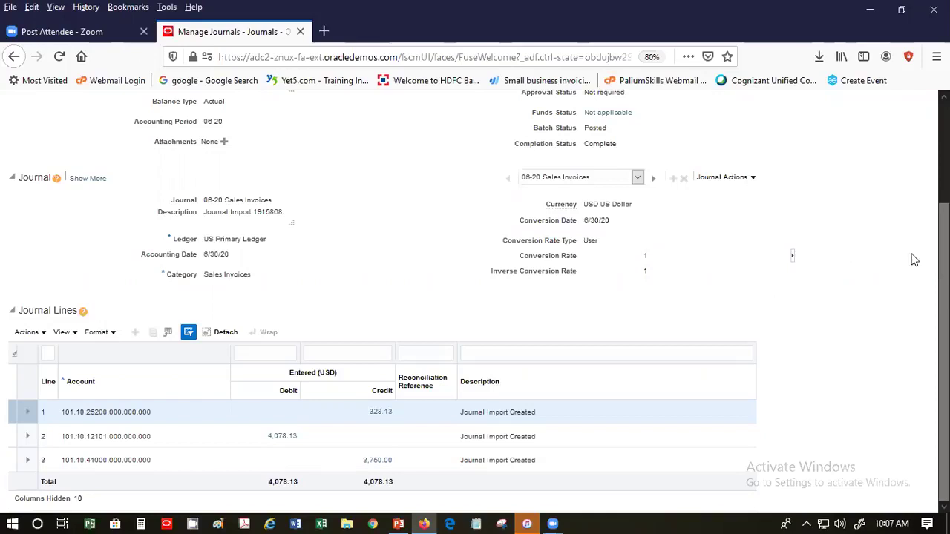
scroll(475, 297, "up", 3)
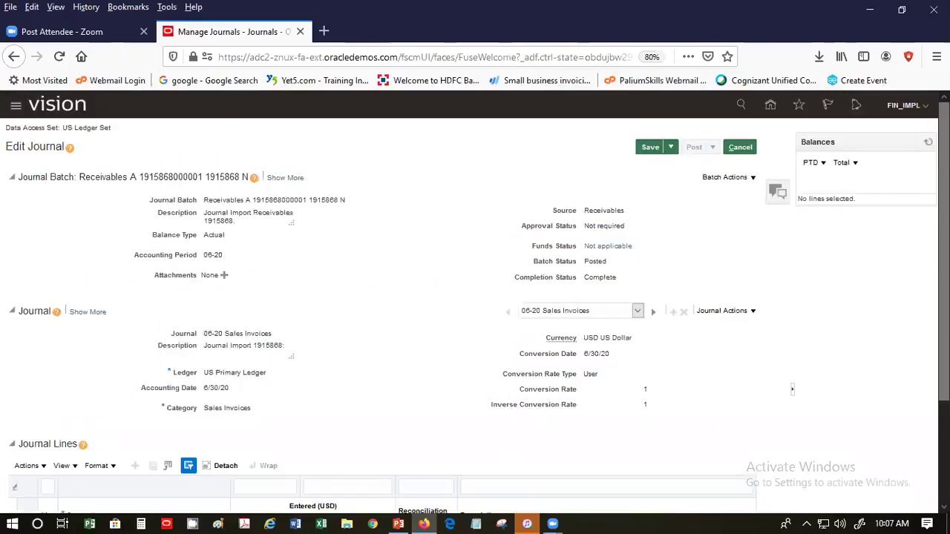
scroll(475, 297, "down", 1)
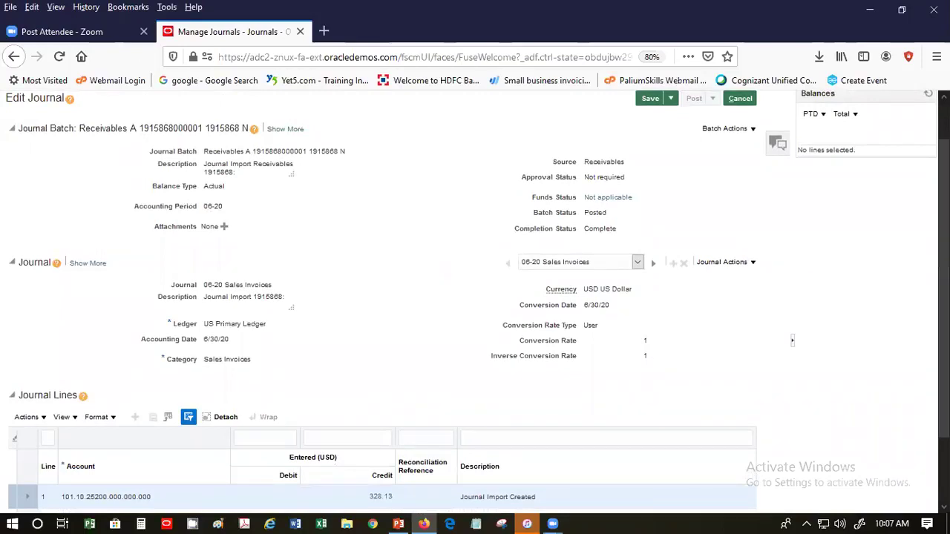
scroll(282, 458, "down", 2)
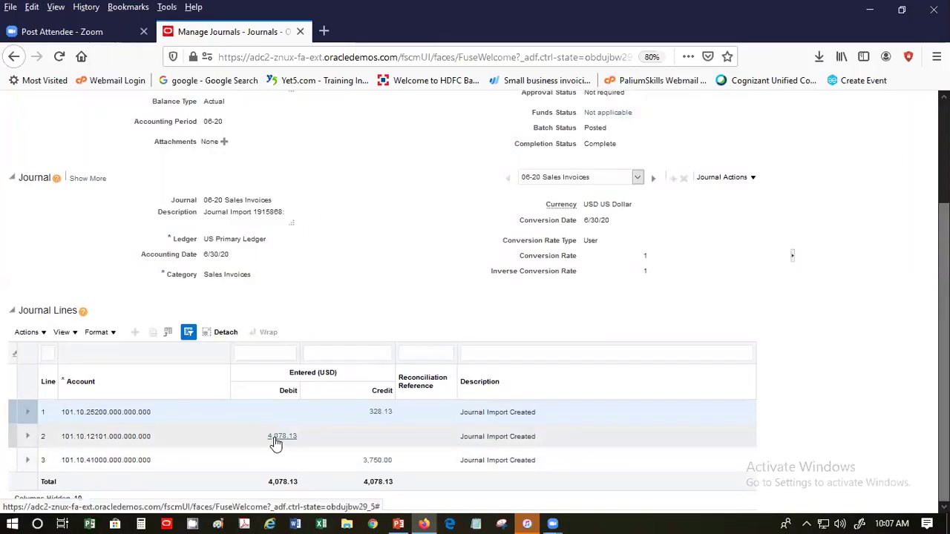
Select the Sales Invoices category value and drill into the 4,078.13 receivable debit line.
double_click(214, 275)
triple_click(214, 274)
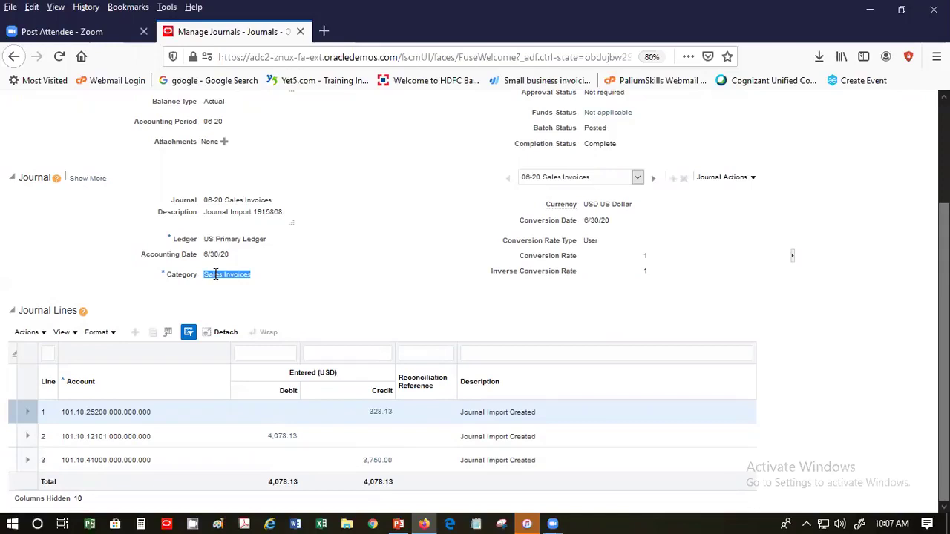
left_click(282, 436)
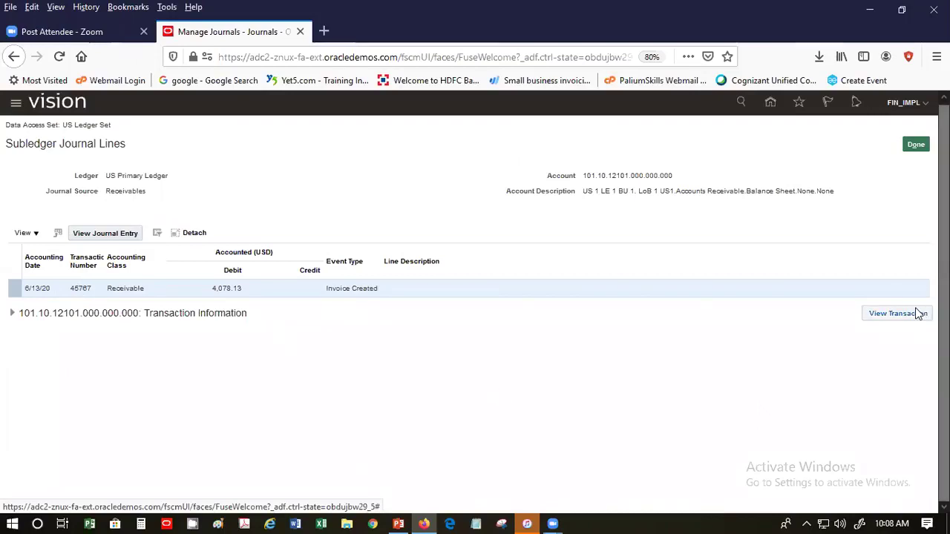
View source Invoice 45767 and review its 3,750.00 Ambulance Fee line and 328.13 tax.
left_click(889, 317)
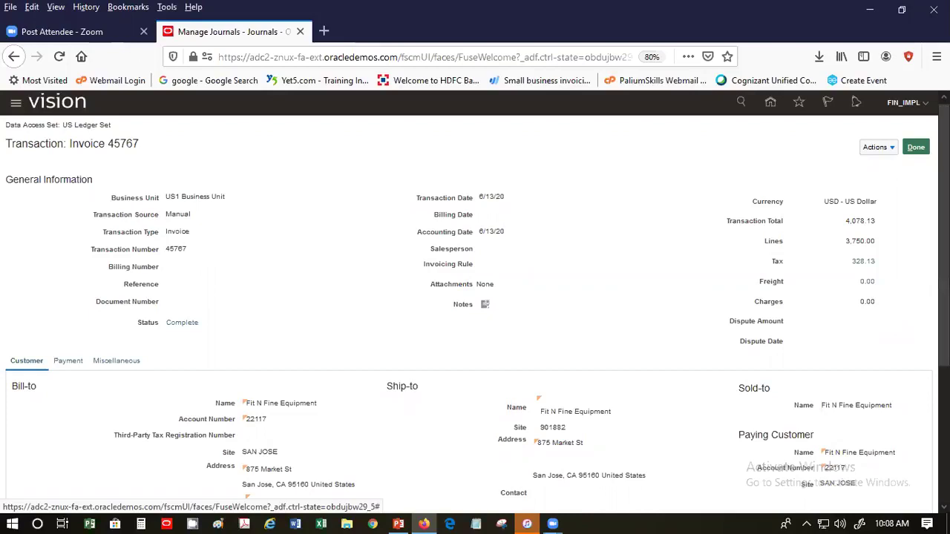
scroll(475, 296, "down", 2)
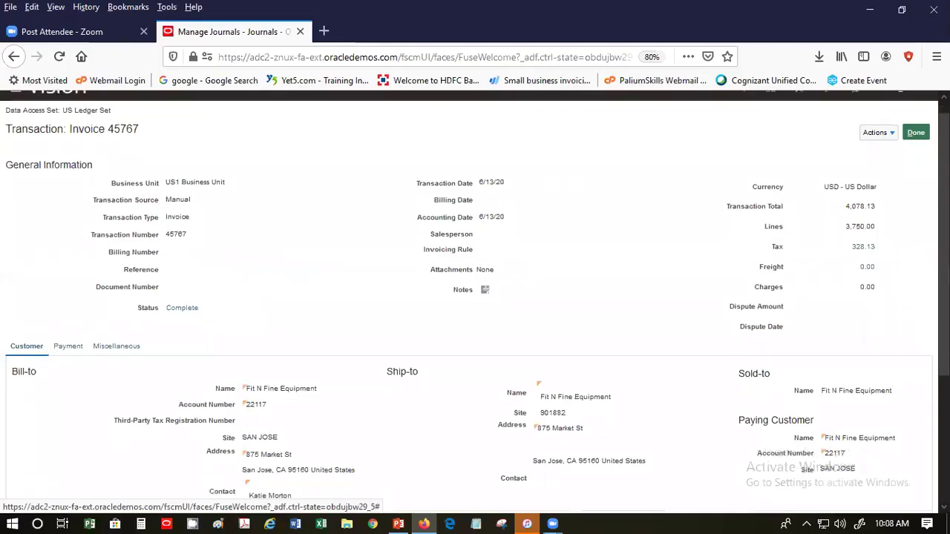
scroll(475, 297, "down", 4)
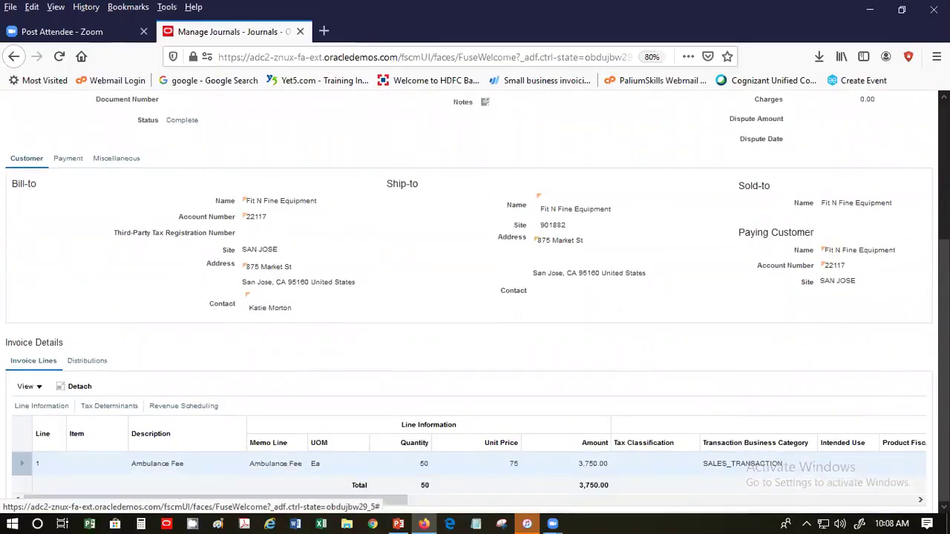
scroll(475, 297, "up", 5)
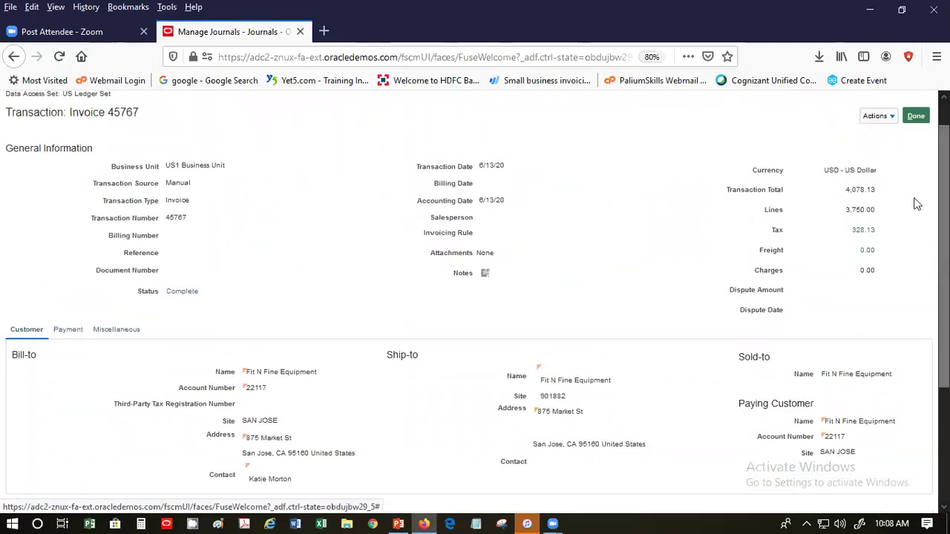
Close Invoice 45767 and check the Journal Actions available for the journal.
left_click(909, 123)
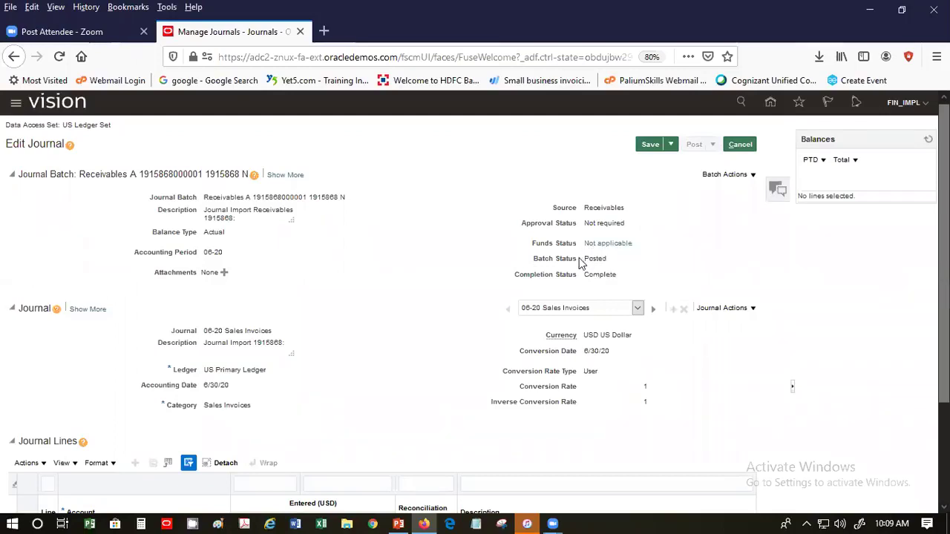
left_click(748, 312)
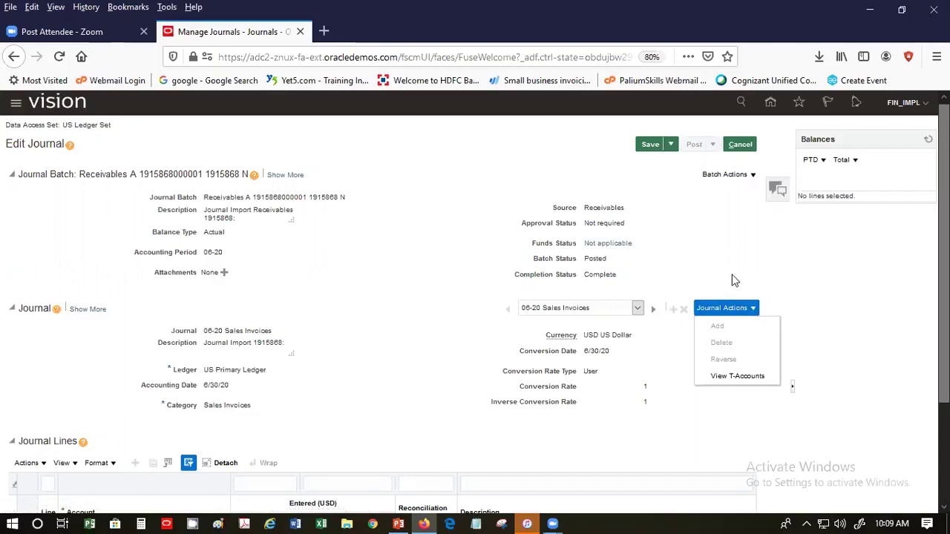
left_click(729, 276)
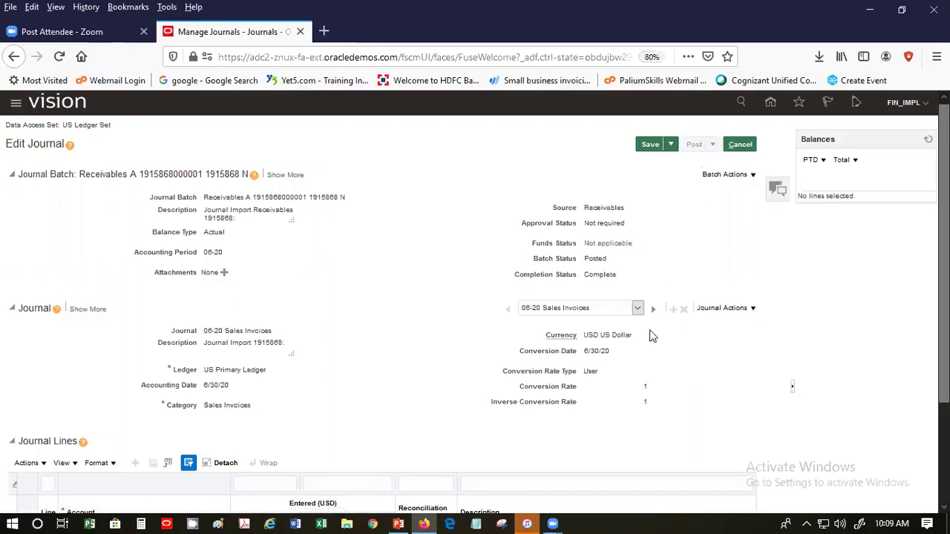
scroll(475, 431, "down", 3)
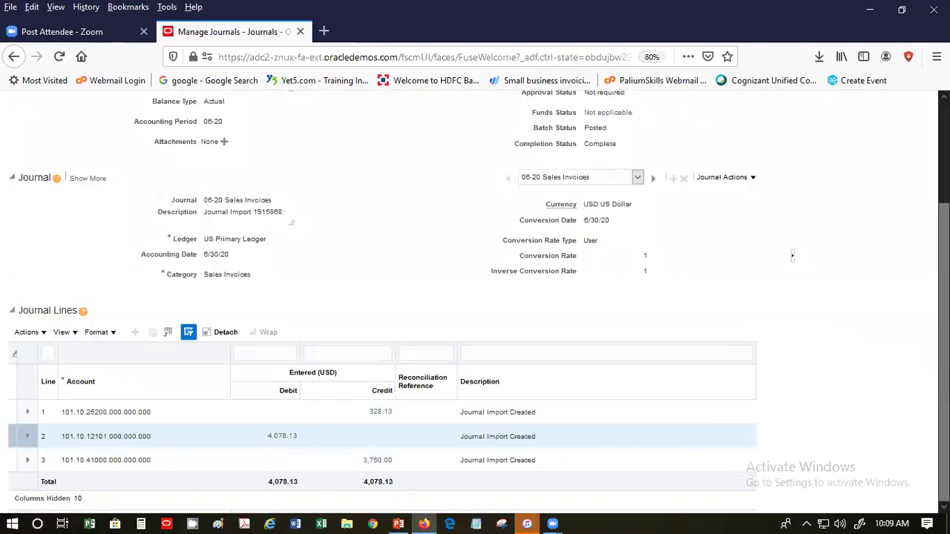
scroll(474, 297, "up", 3)
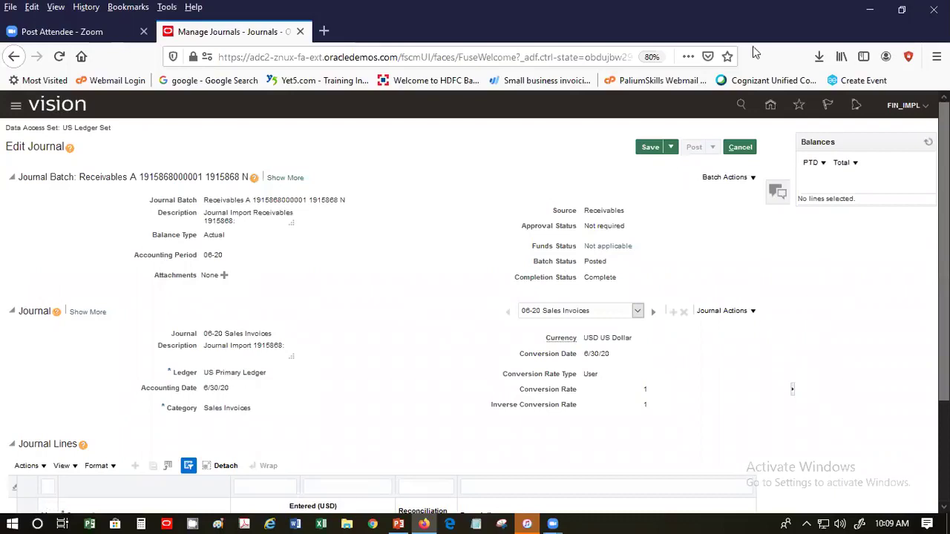
Check the Batch Actions, cancel the journal edit, and leave Manage Journals.
left_click(747, 178)
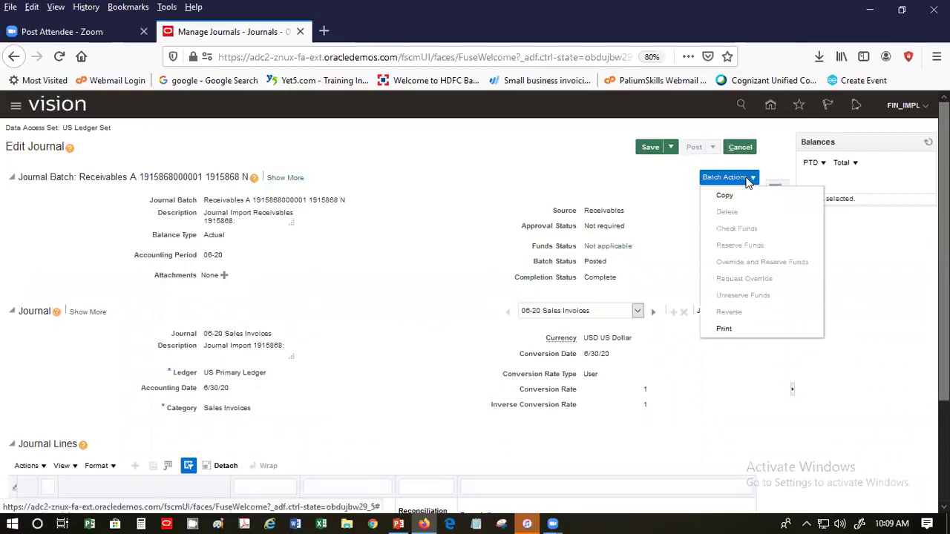
left_click(668, 448)
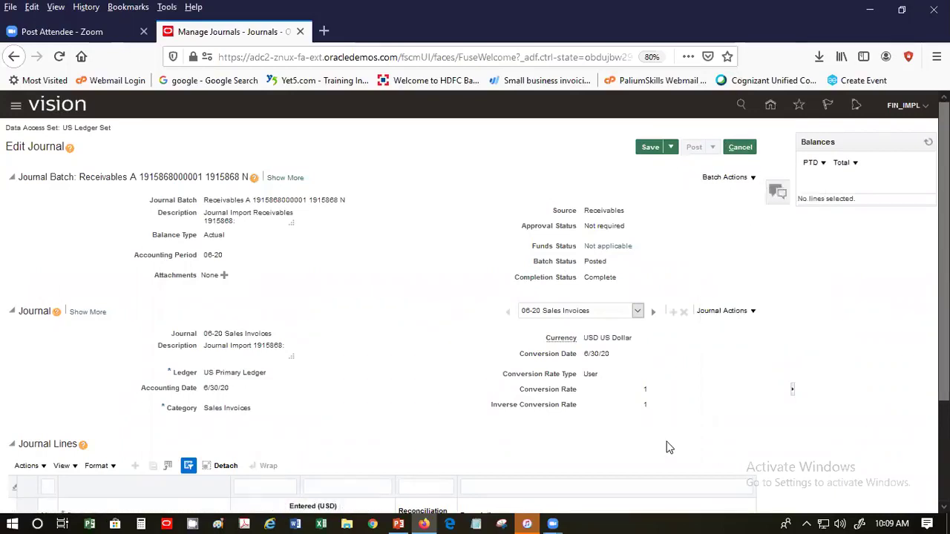
left_click(740, 151)
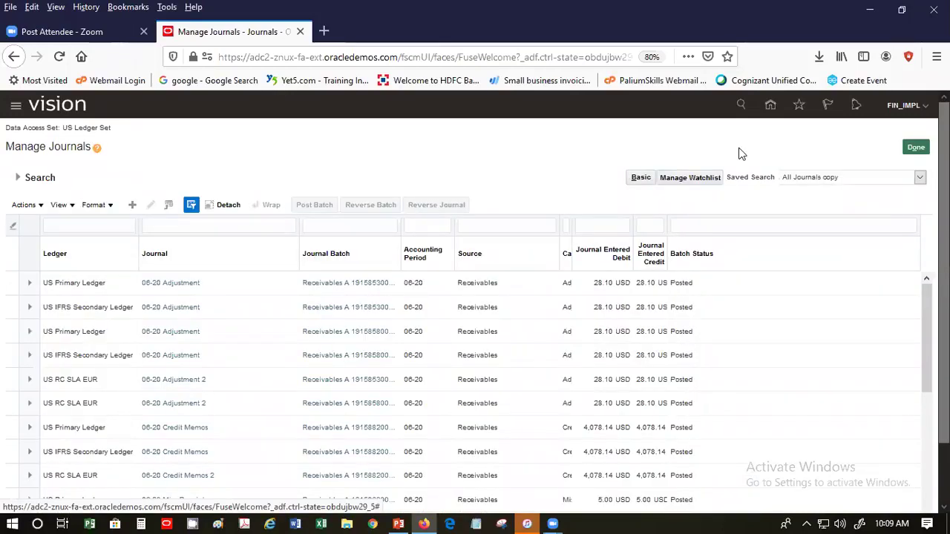
left_click(917, 148)
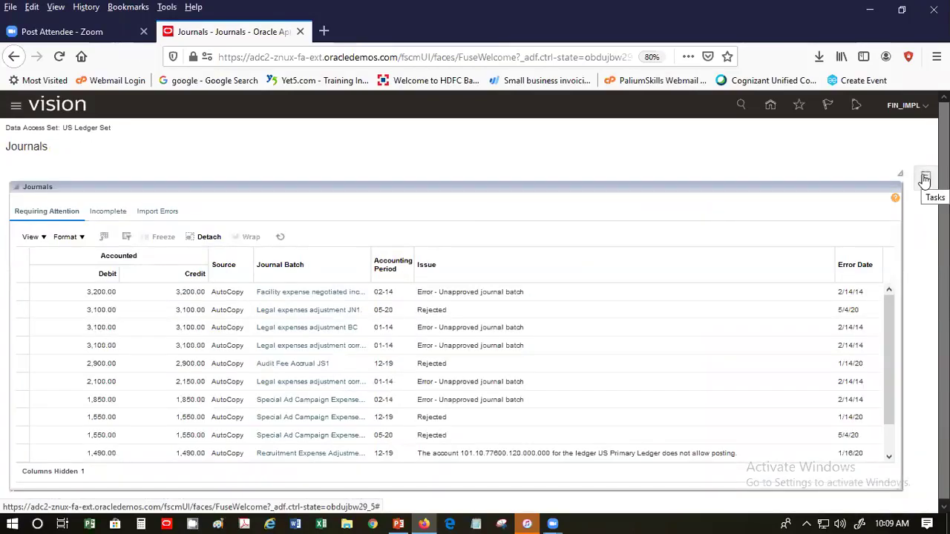
Return to the Home page.
left_click(772, 109)
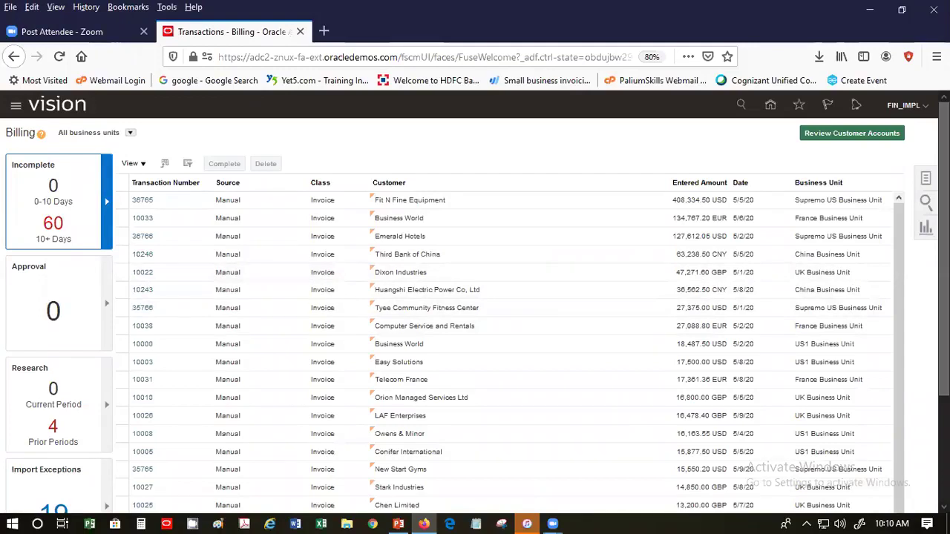
scroll(943, 267, "down", 1)
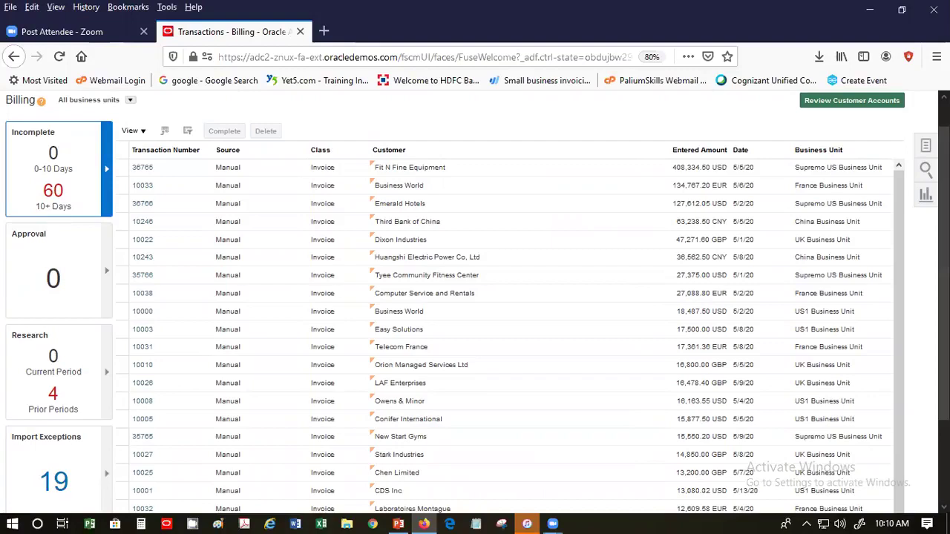
scroll(475, 296, "up", 1)
left_click(899, 199)
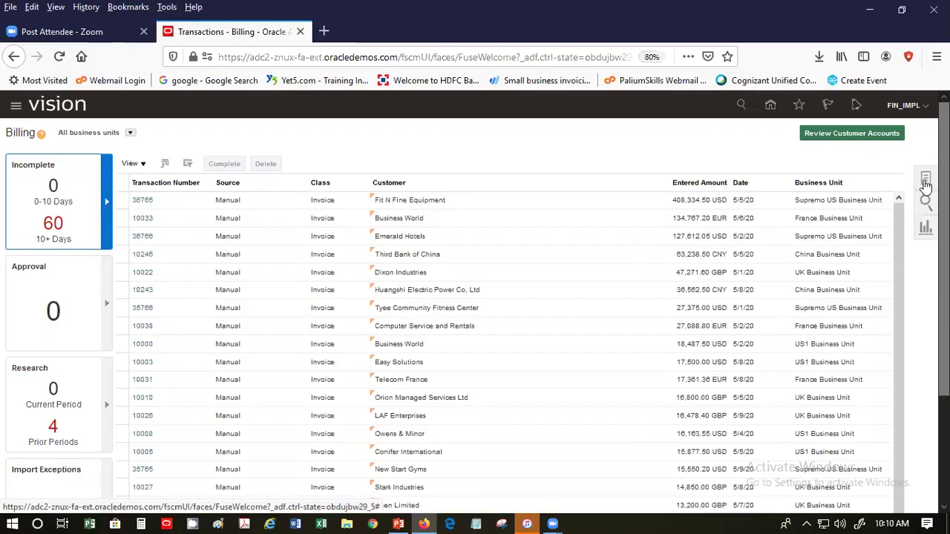
left_click(925, 180)
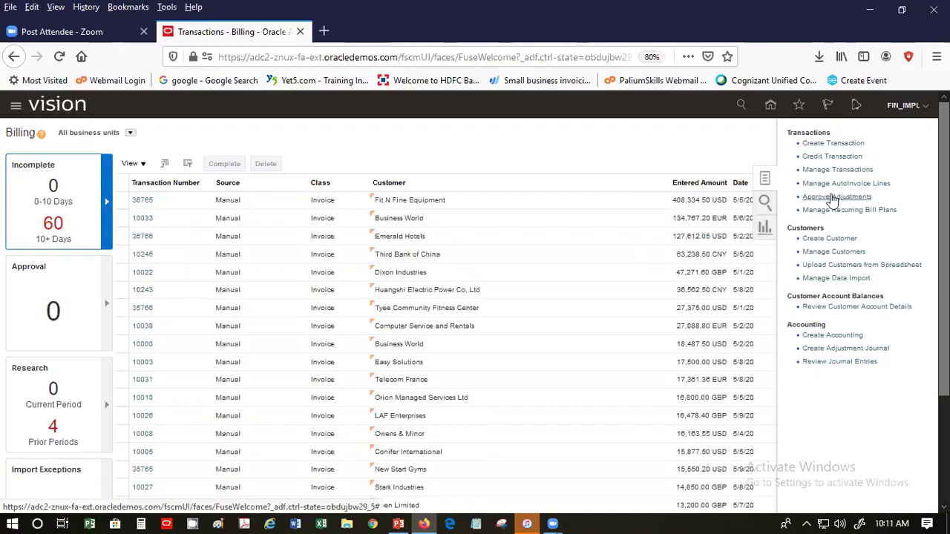
left_click(708, 169)
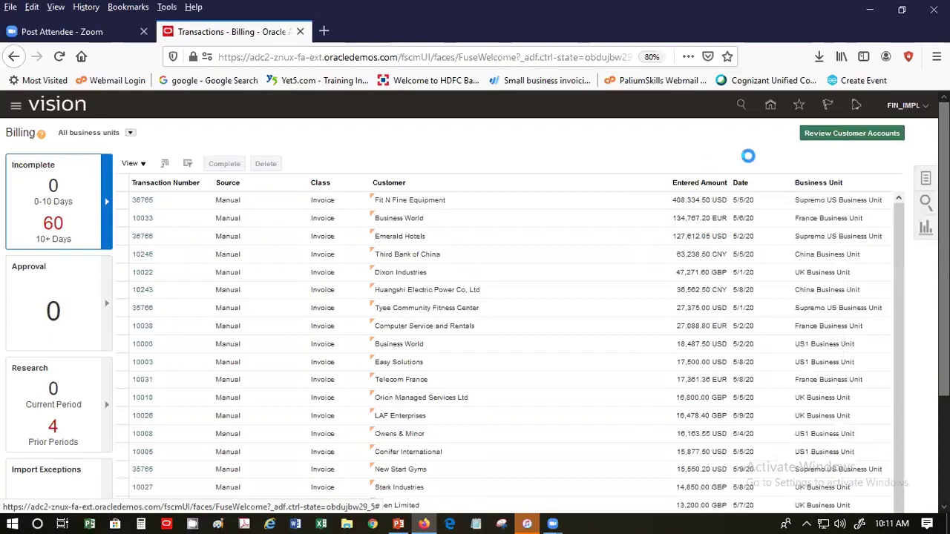
left_click(922, 109)
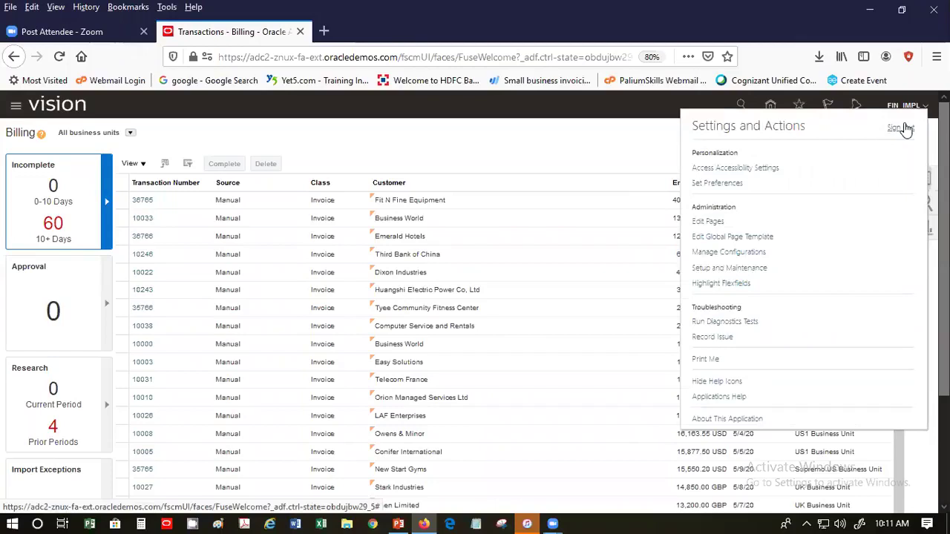
Sign out with single sign-off confirmed and pick a saved login on the sign-in page.
left_click(902, 128)
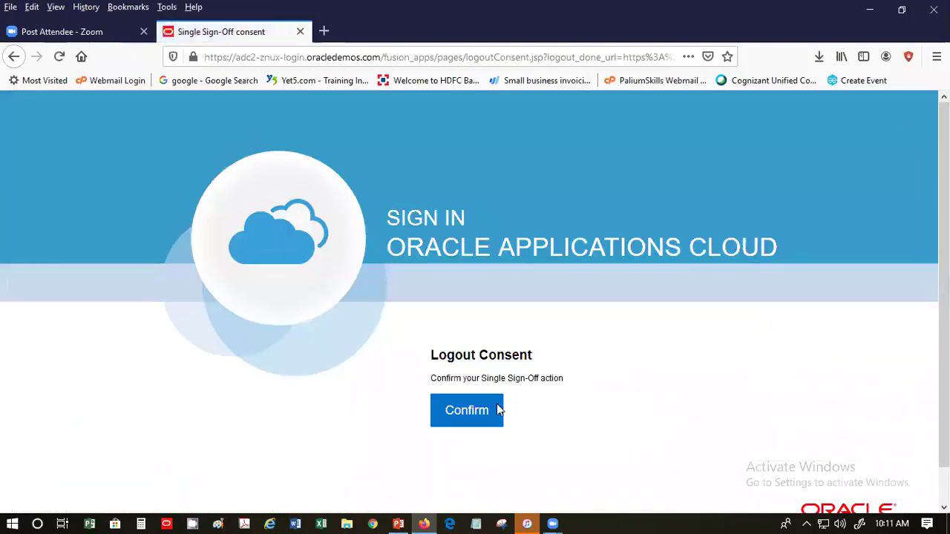
left_click(496, 408)
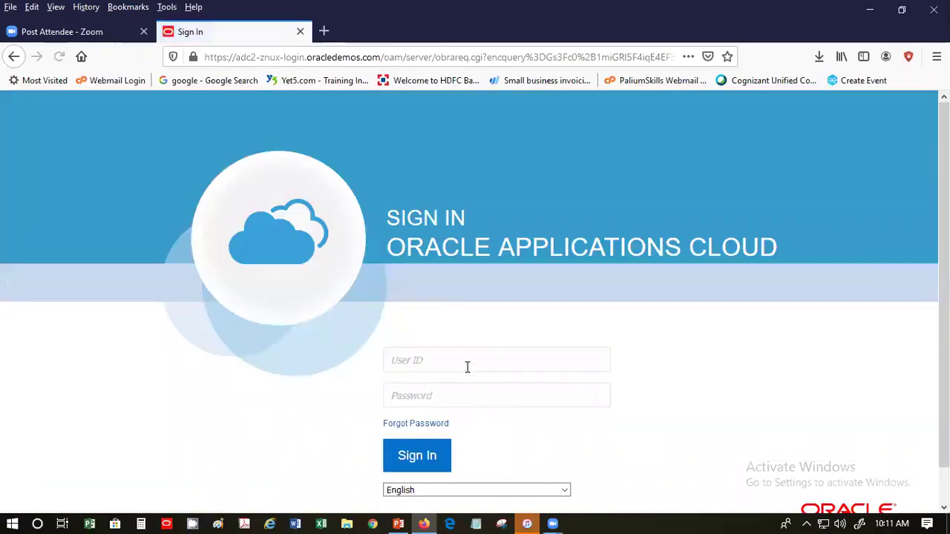
left_click(467, 361)
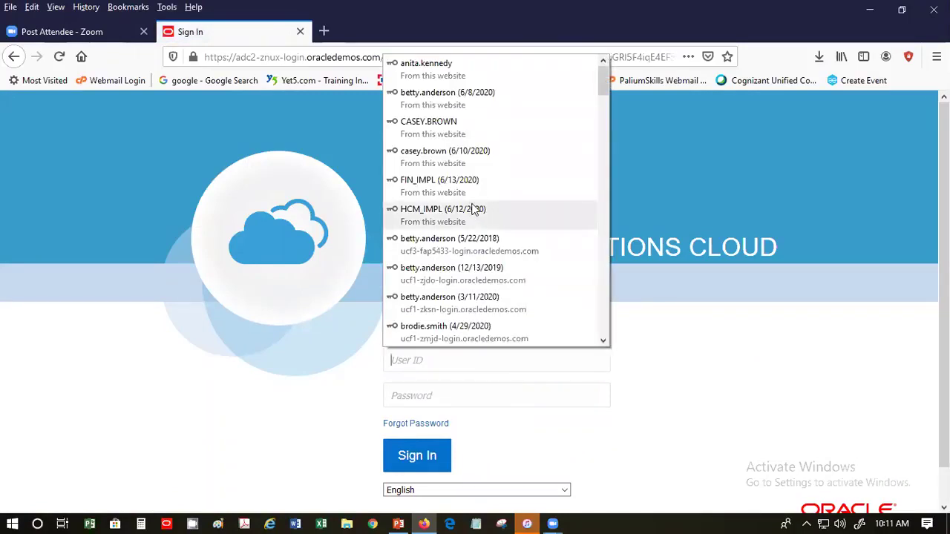
left_click(468, 192)
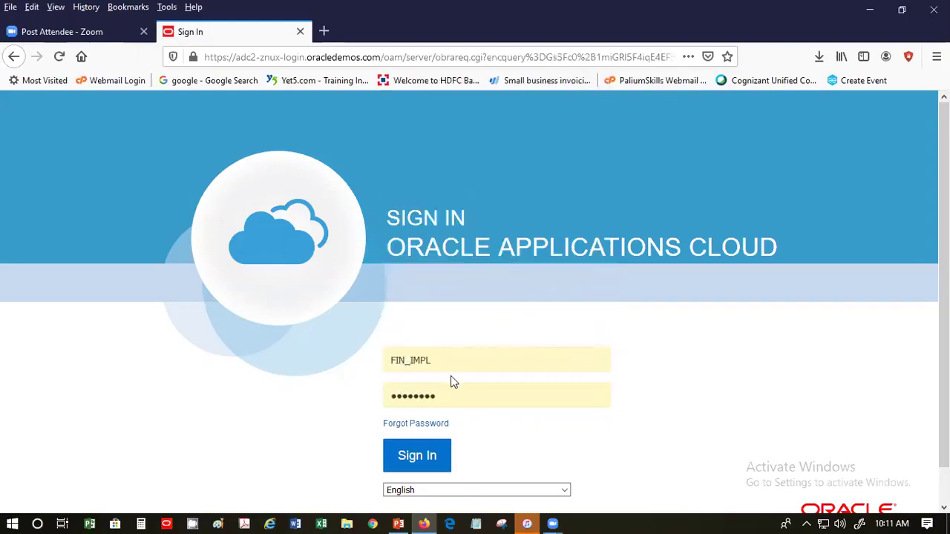
Sign in as a different user's ID with saved credentials and update the browser's saved login.
key("ctrl+a")
type("case")
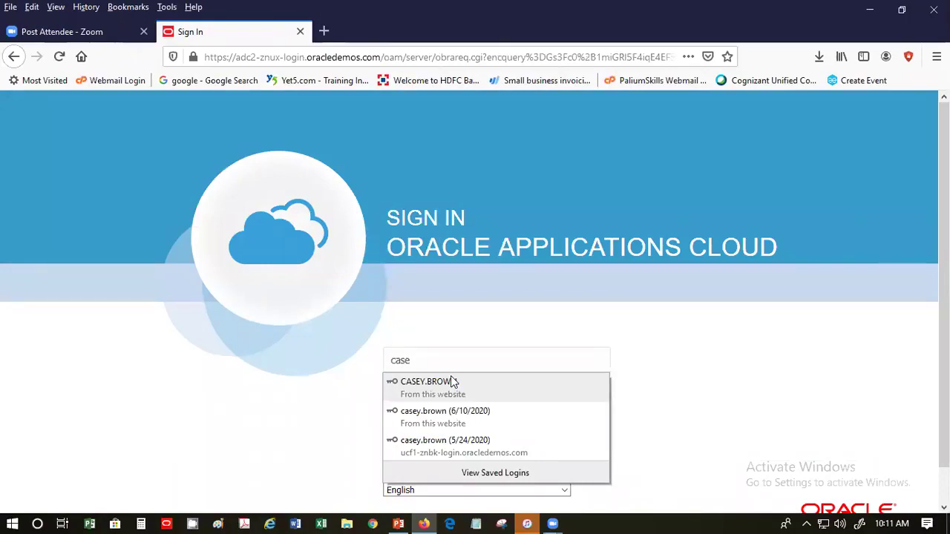
type("y.brown")
key("Tab")
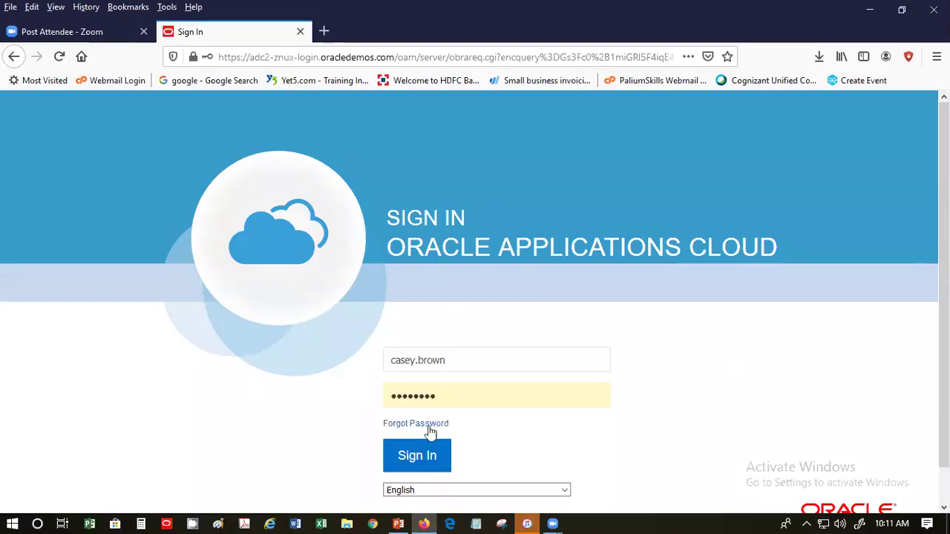
left_click(420, 452)
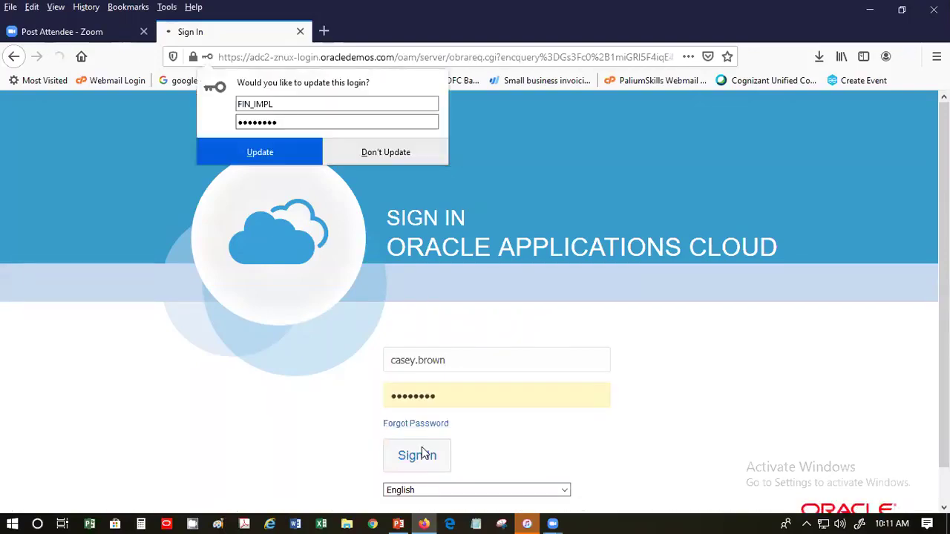
left_click(255, 158)
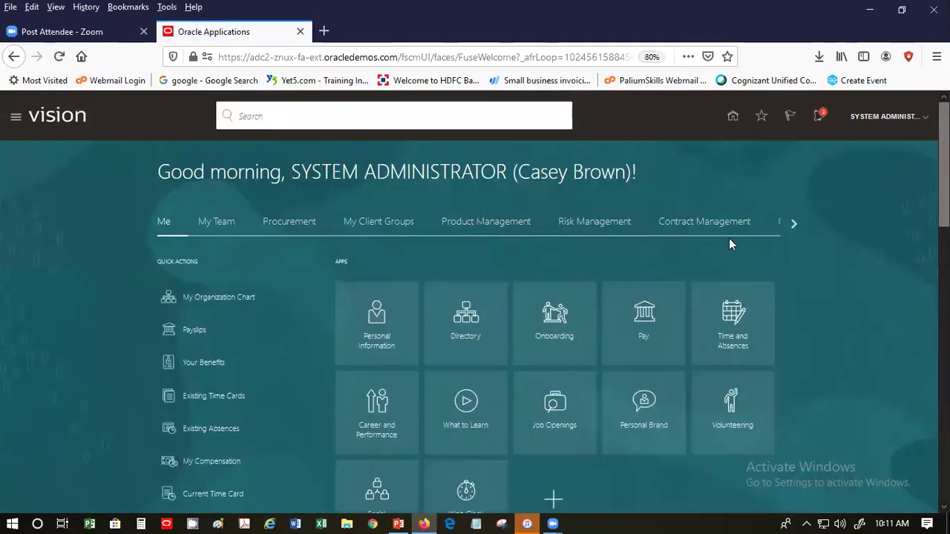
From the Receivables group's Billing work area, open Manage Transactions in the Tasks panel.
left_click(794, 224)
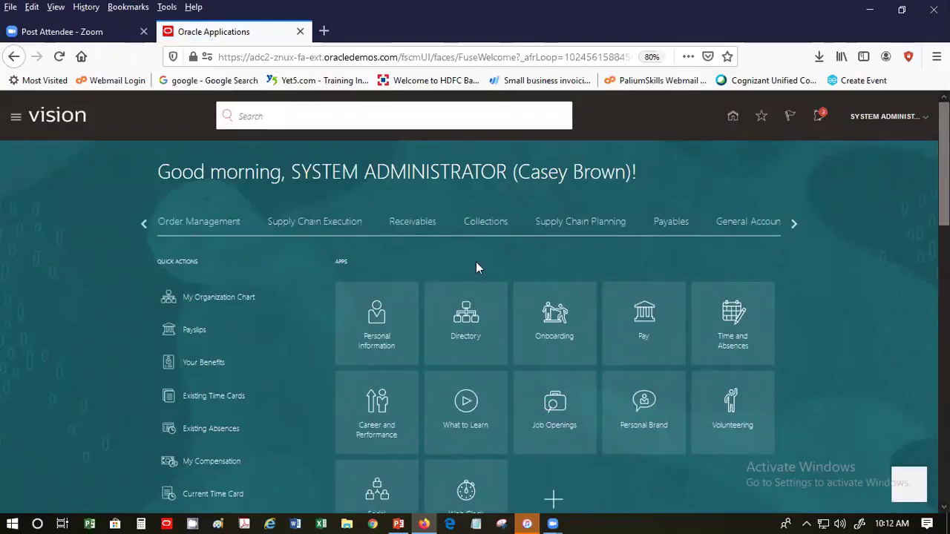
left_click(415, 231)
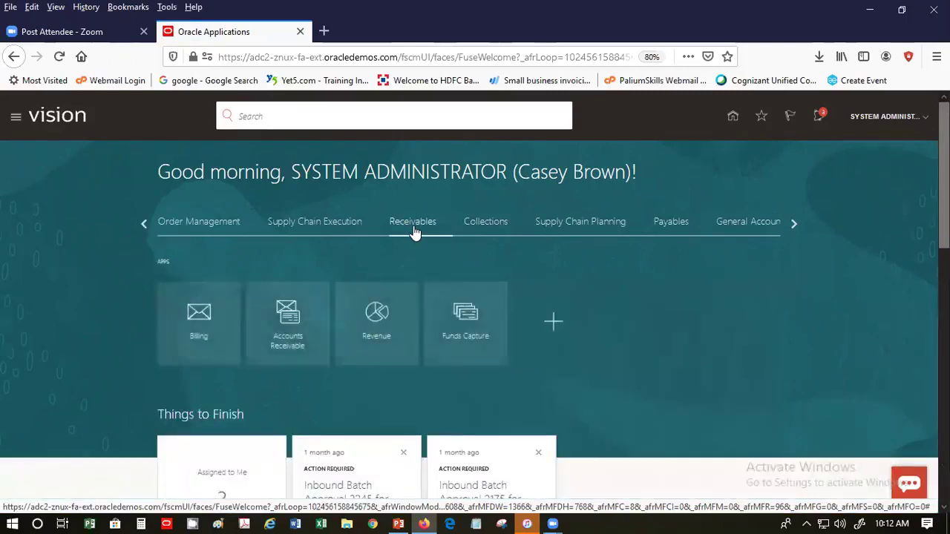
left_click(200, 327)
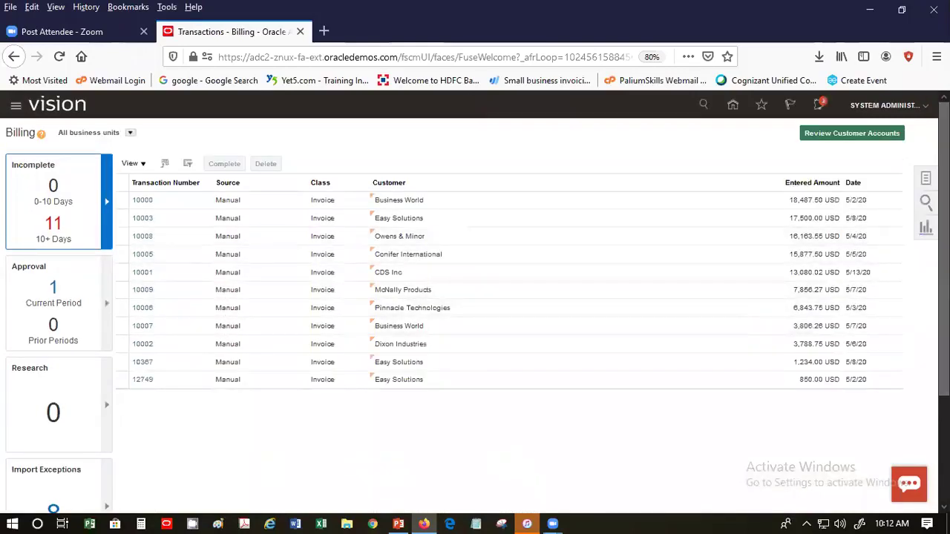
left_click(924, 179)
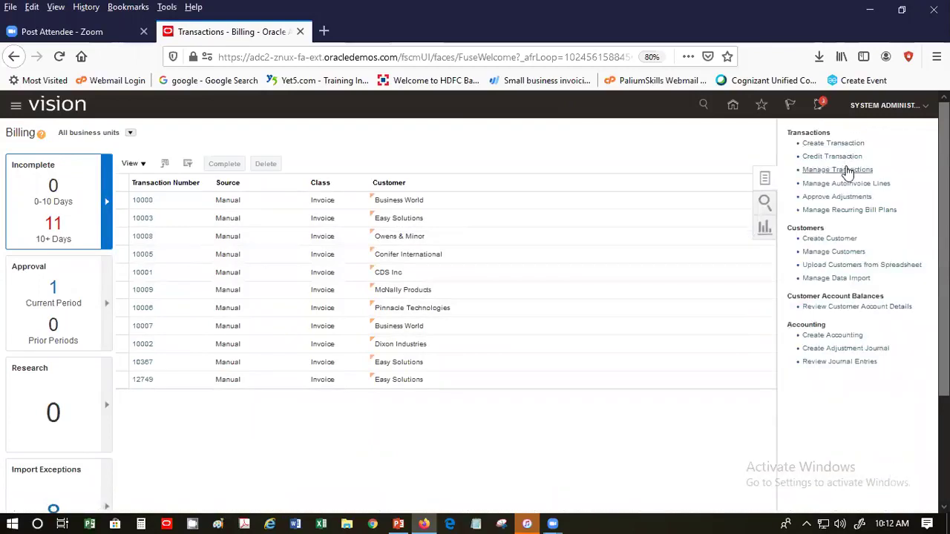
left_click(838, 169)
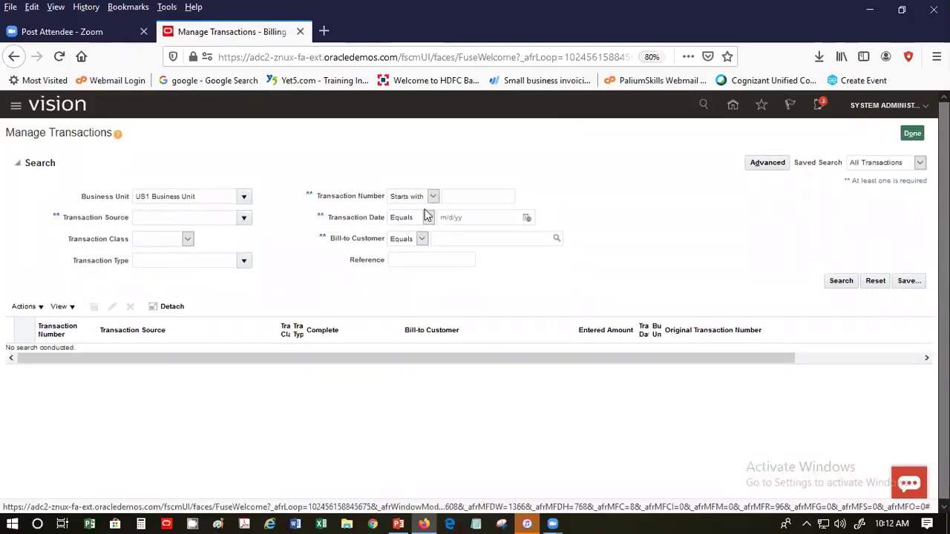
Search for transaction number 45767, open it for review, and list its Actions.
left_click(483, 196)
type("45767")
key("Tab")
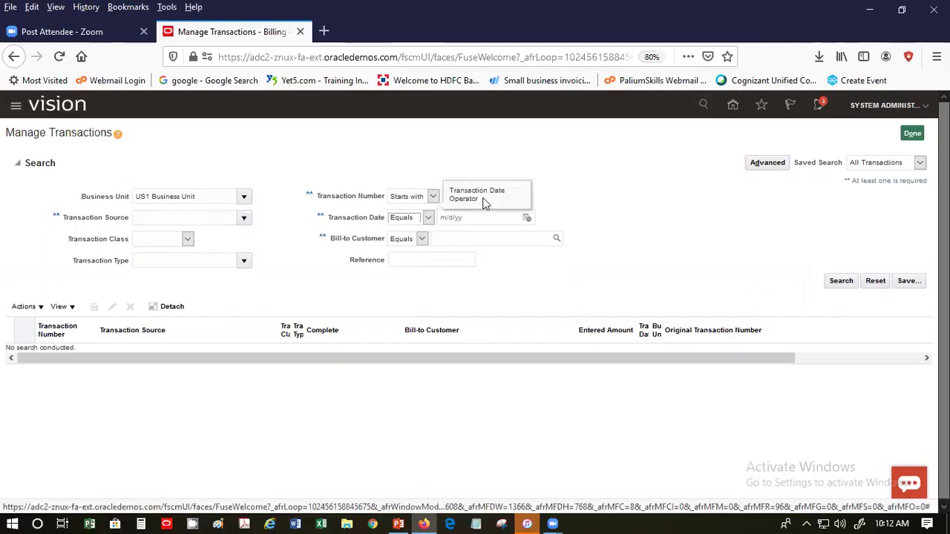
left_click(840, 284)
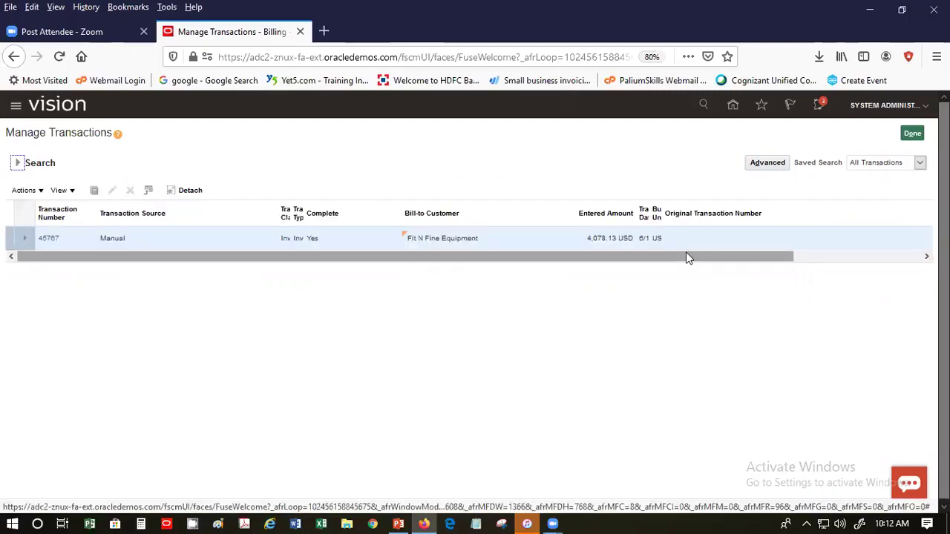
left_click(49, 239)
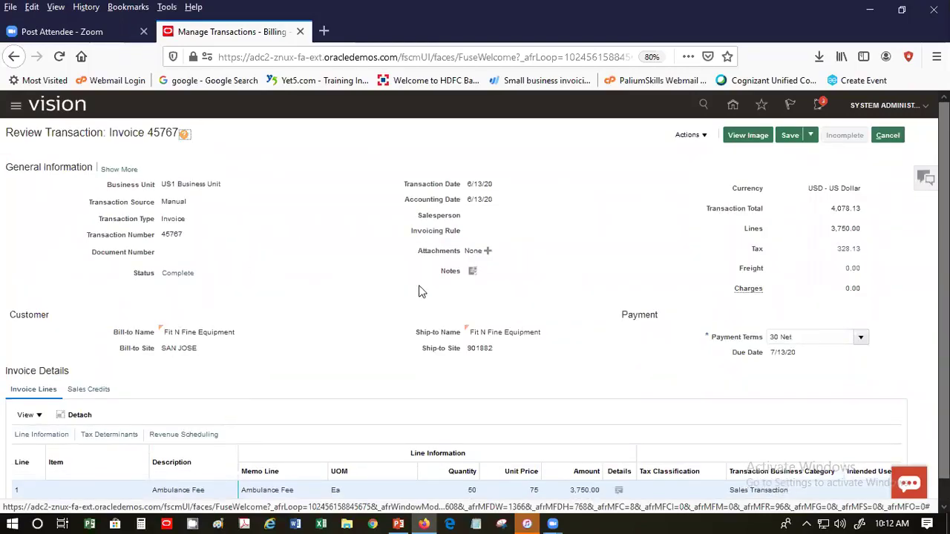
left_click(702, 136)
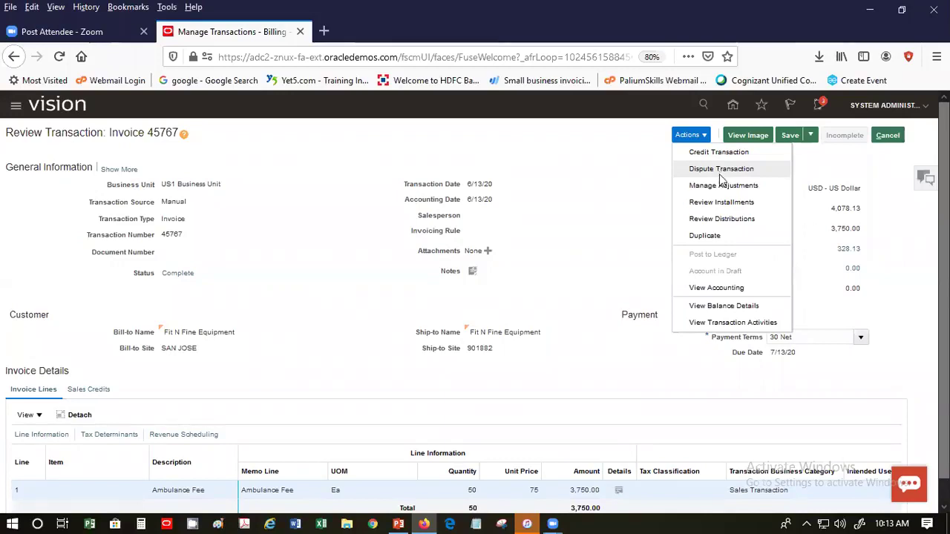
Change freight adjustment 1148's reason to Write off, submit it, and return to the invoice.
left_click(719, 184)
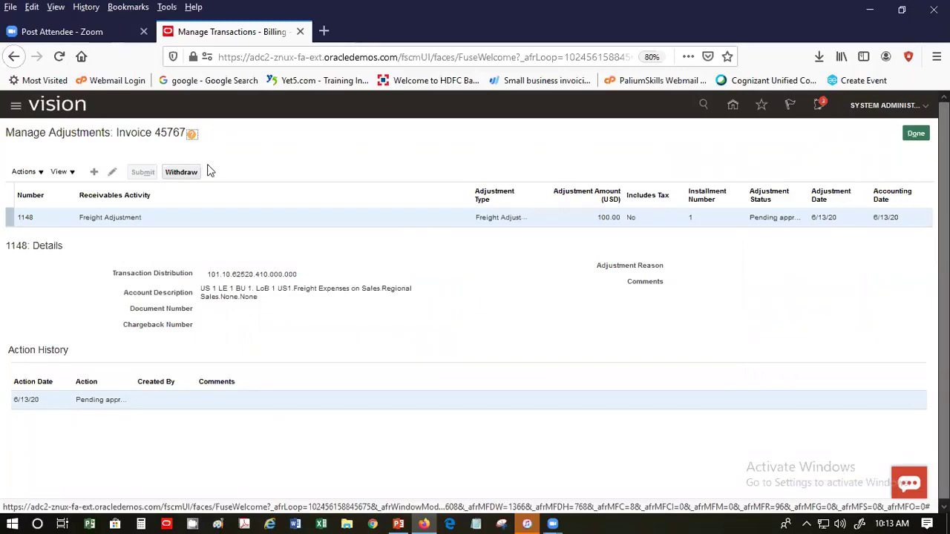
left_click(114, 175)
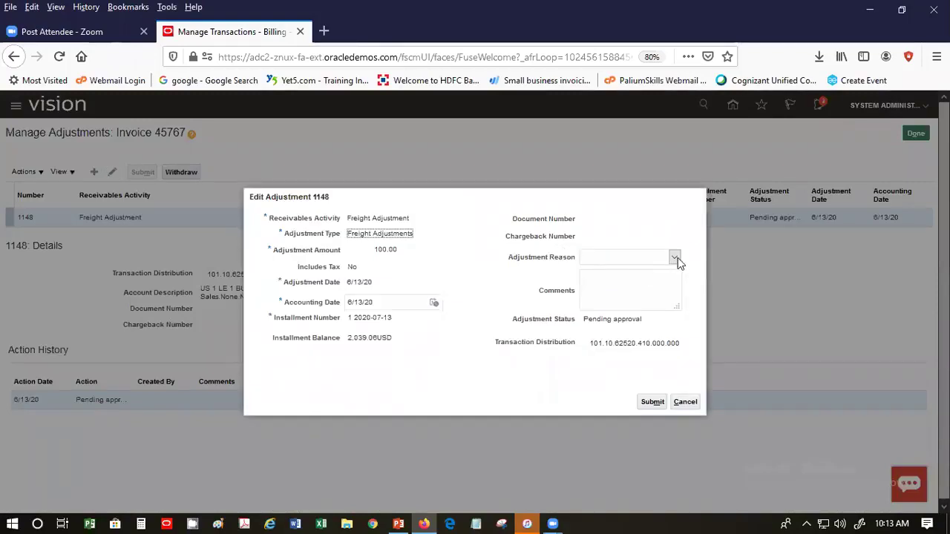
left_click(675, 257)
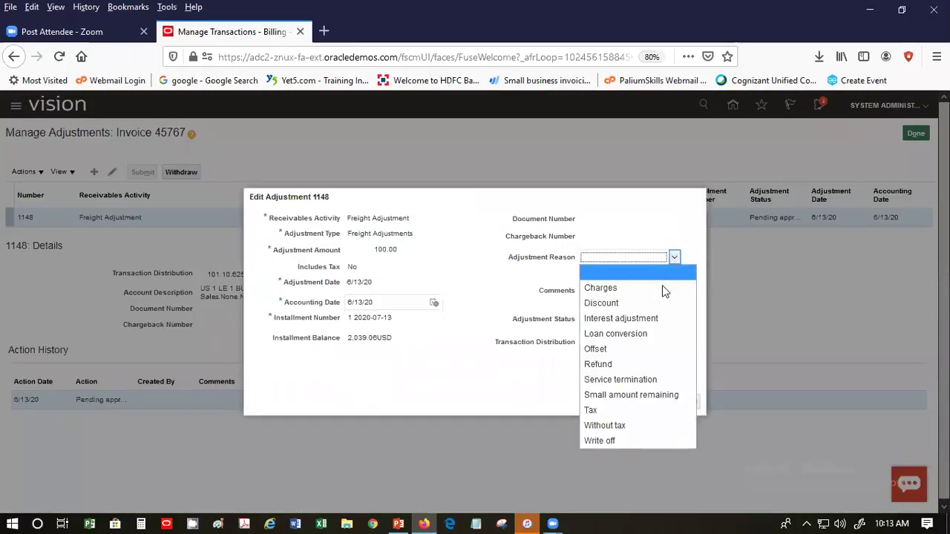
left_click(656, 362)
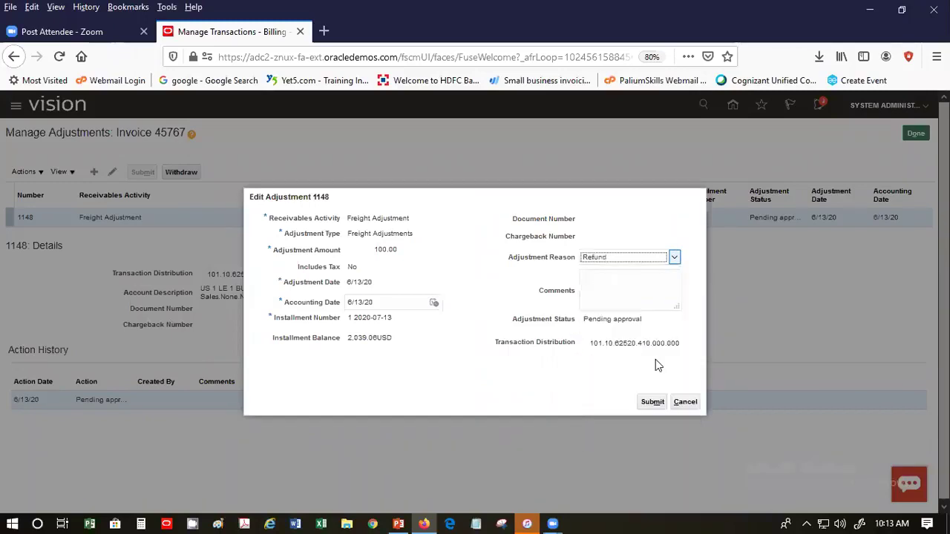
left_click(640, 258)
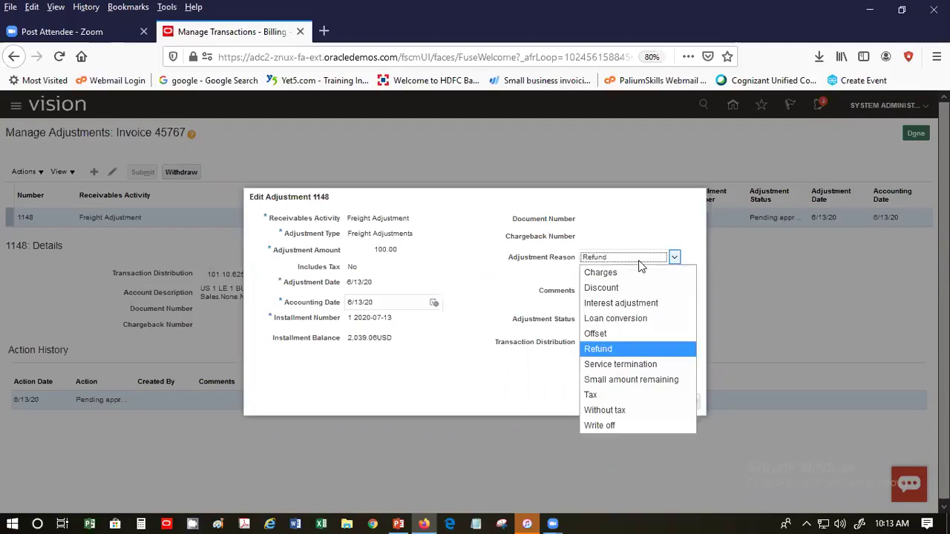
left_click(637, 423)
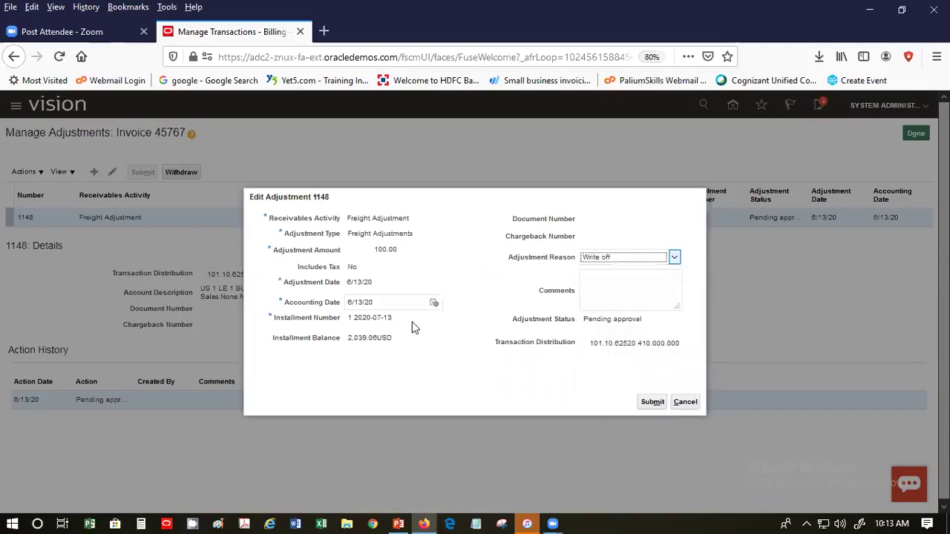
left_click(644, 401)
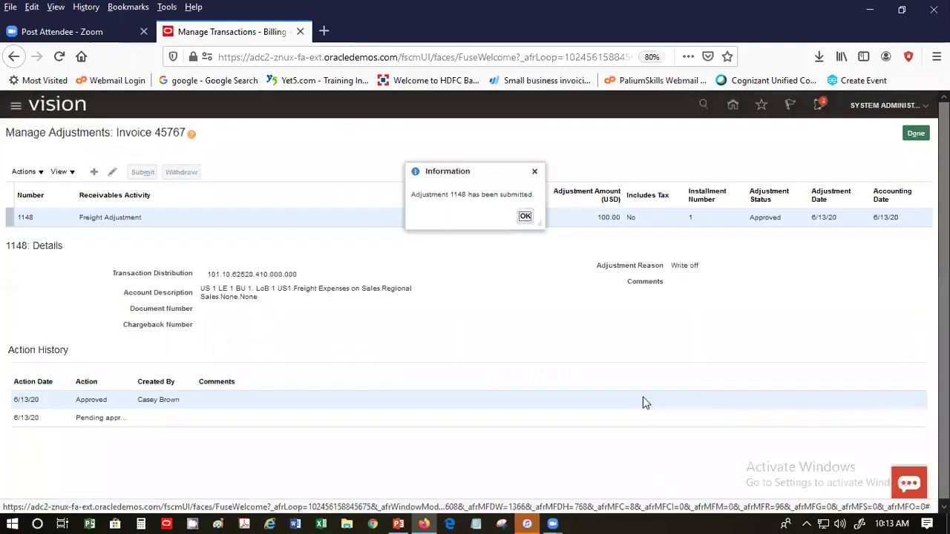
left_click(523, 215)
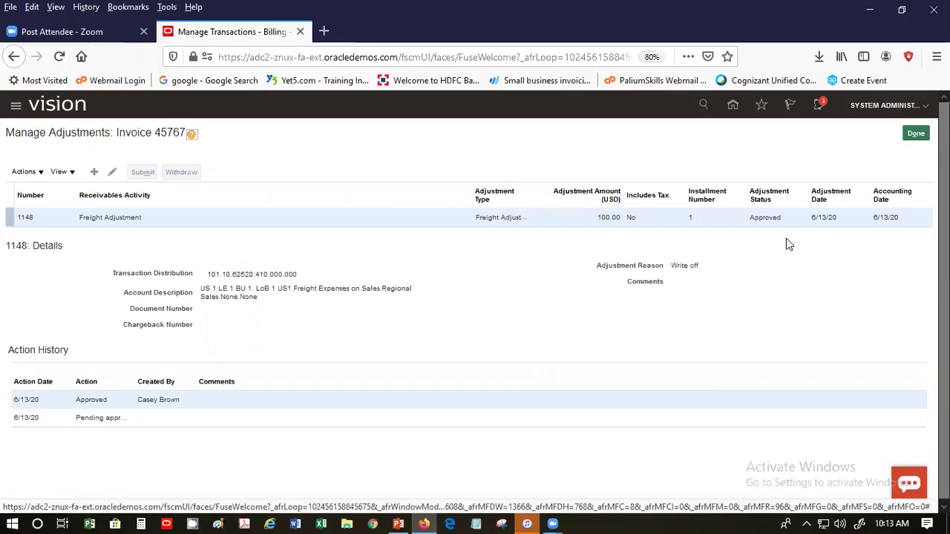
left_click(919, 137)
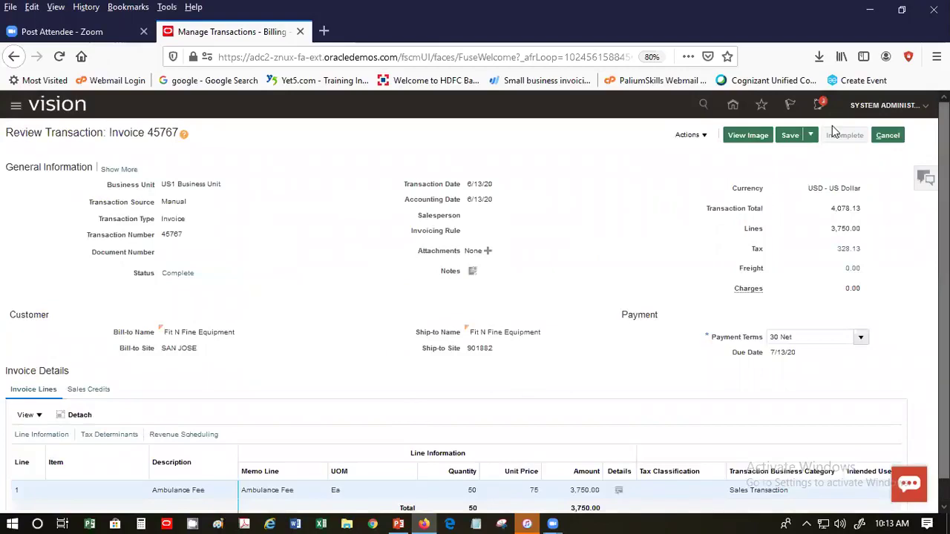
View the balance details of invoice 45767, showing a 2,139.06 remaining balance.
left_click(704, 136)
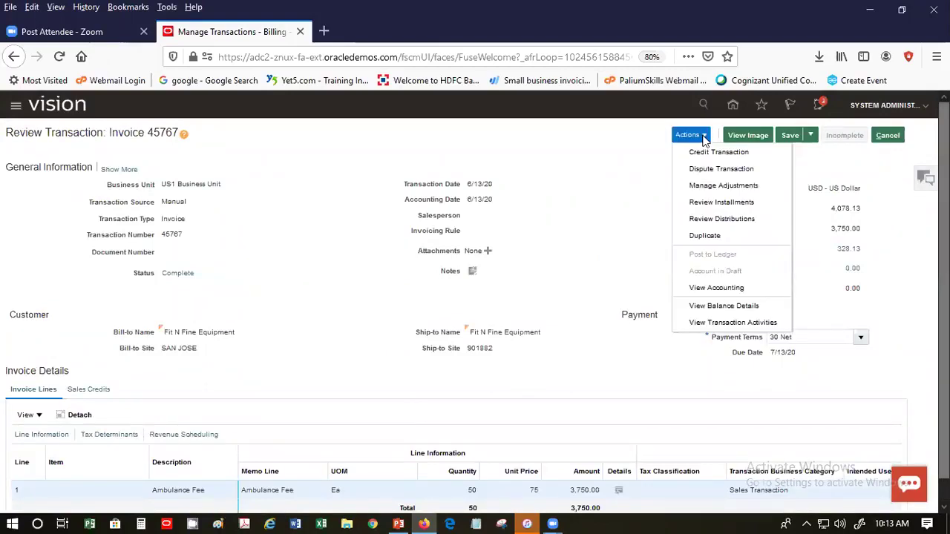
left_click(737, 306)
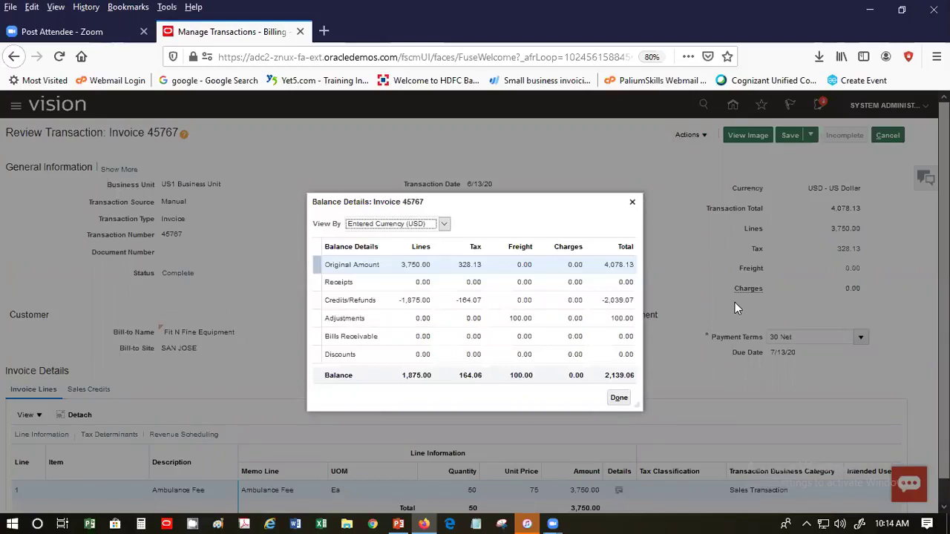
Check the Adjustments balance row, then close Balance Details and return to invoice 45767.
left_click(523, 319)
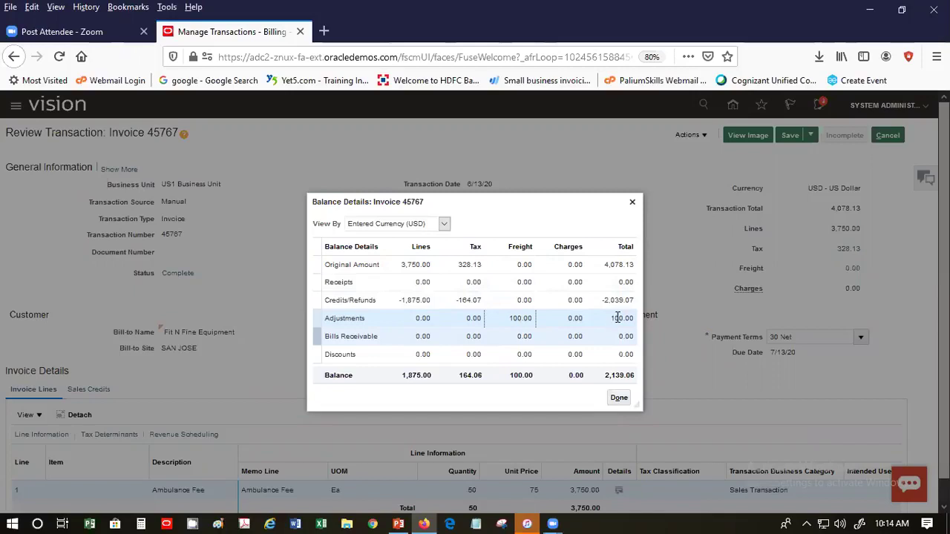
left_click(620, 400)
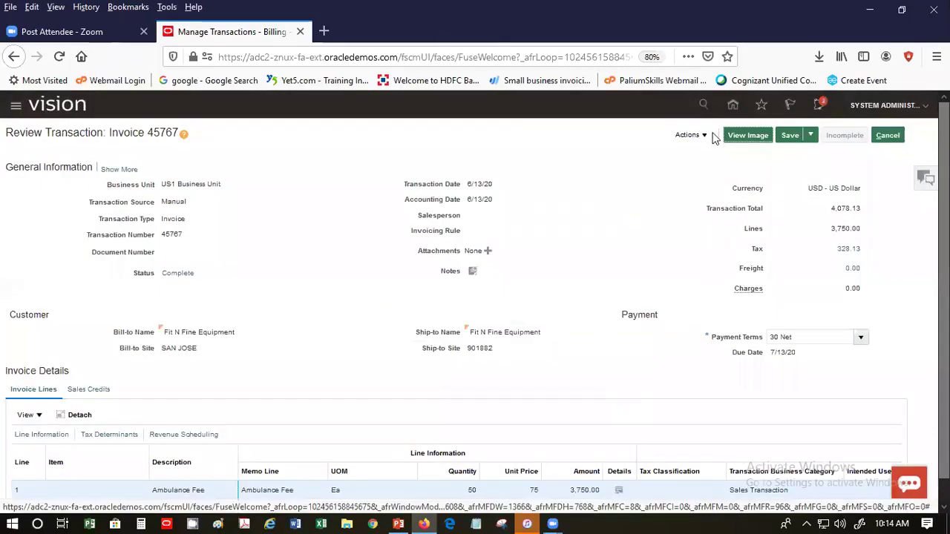
left_click(705, 134)
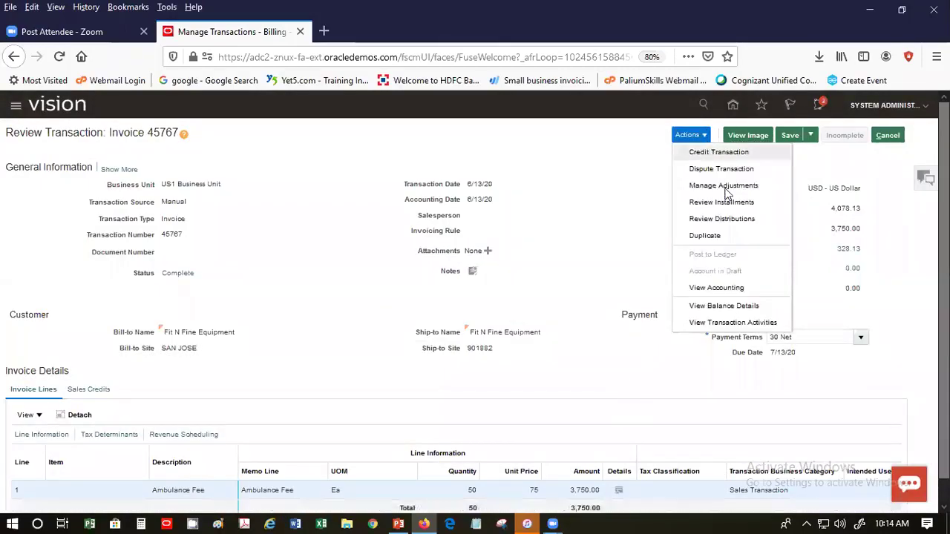
In Manage Adjustments, cancel editing adjustment 1148 and start a new adjustment for invoice 45767.
left_click(723, 187)
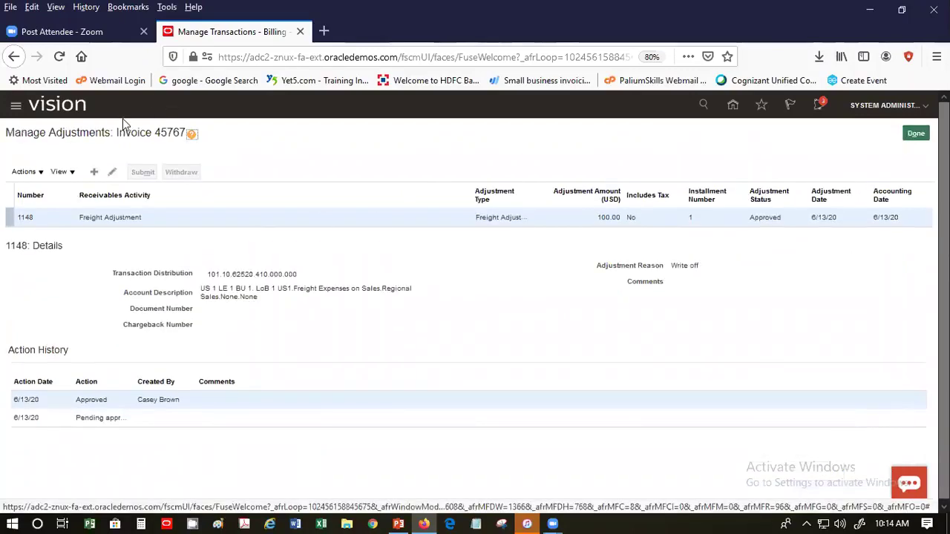
left_click(112, 172)
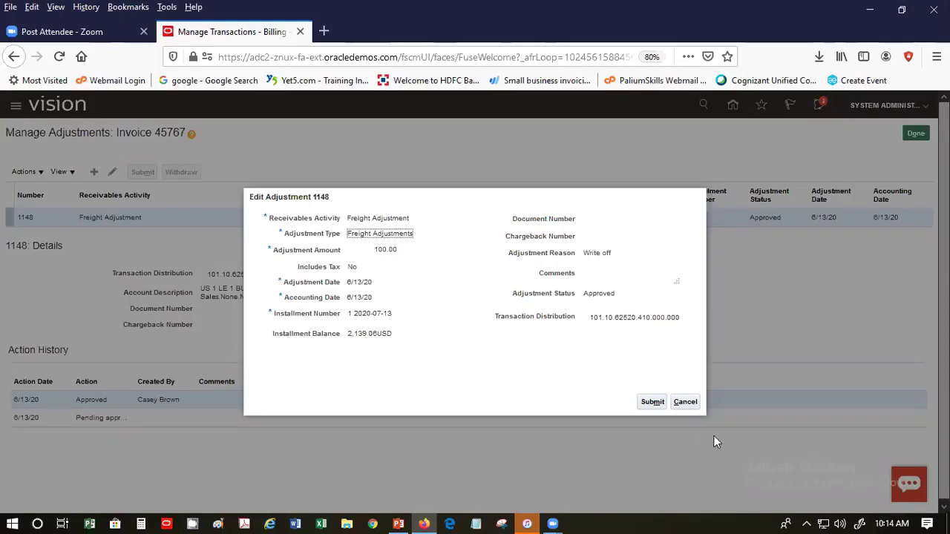
left_click(685, 402)
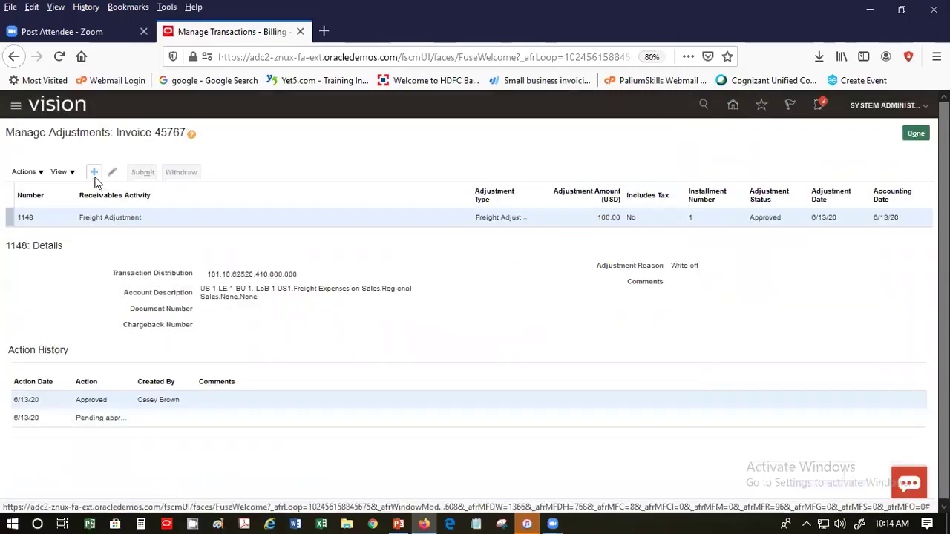
left_click(95, 180)
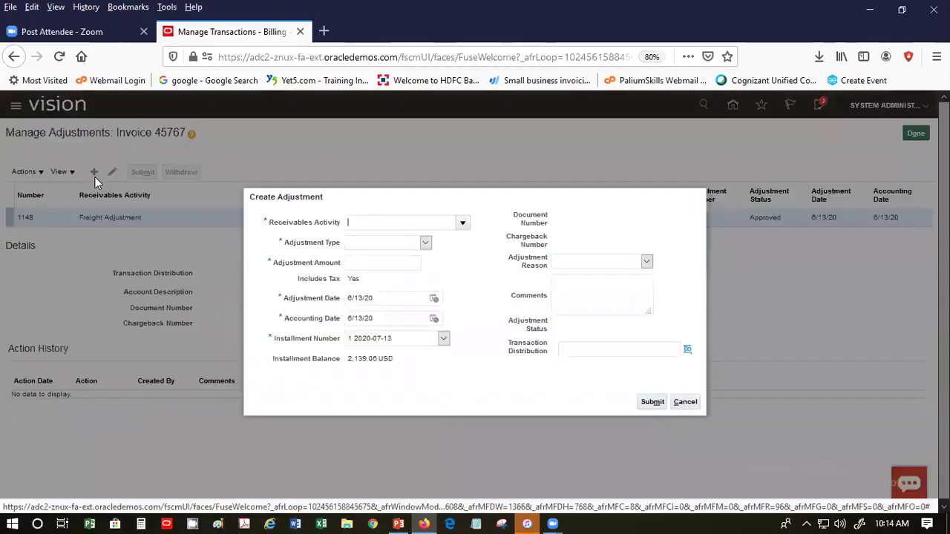
Submit a -200 Freight Adjustment with reason Refund, creating approved adjustment 1149.
left_click(462, 225)
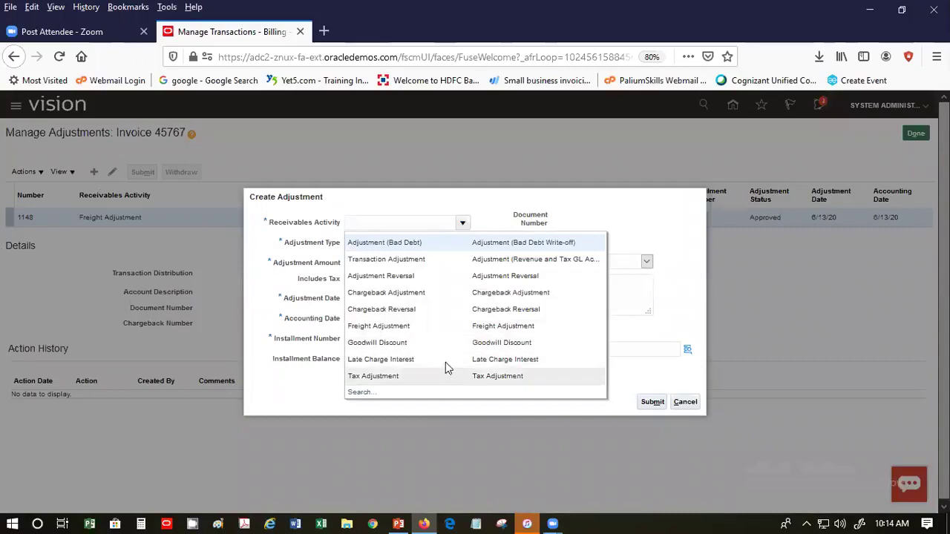
left_click(435, 324)
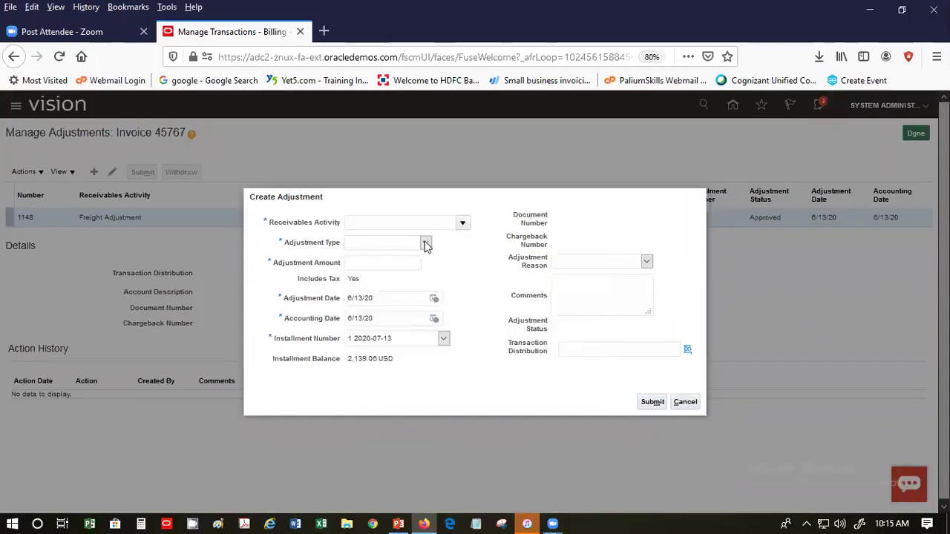
left_click(426, 243)
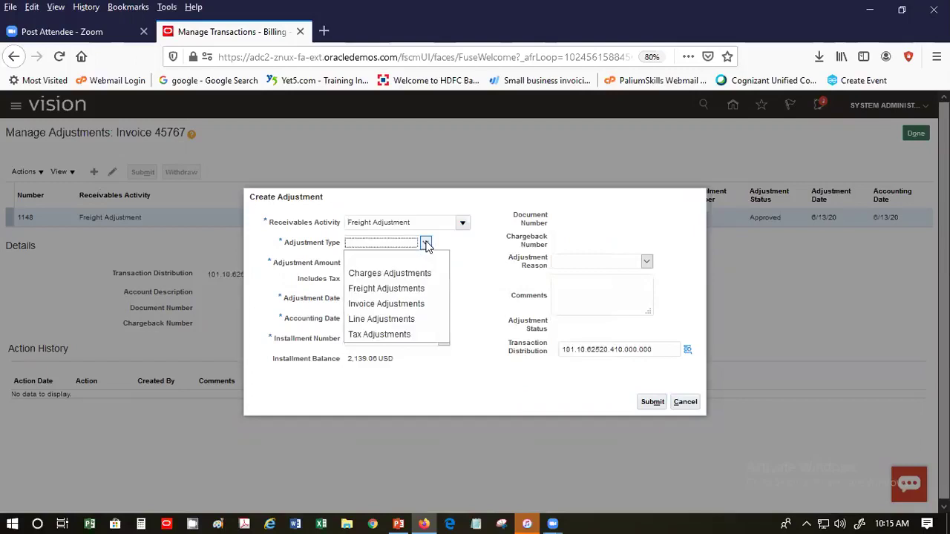
left_click(414, 289)
type("-200")
key("Tab")
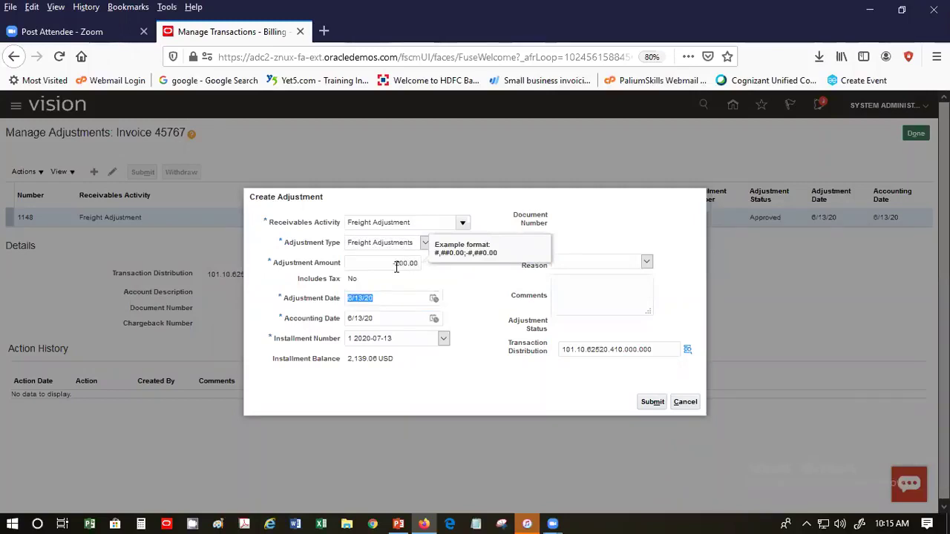
left_click(630, 266)
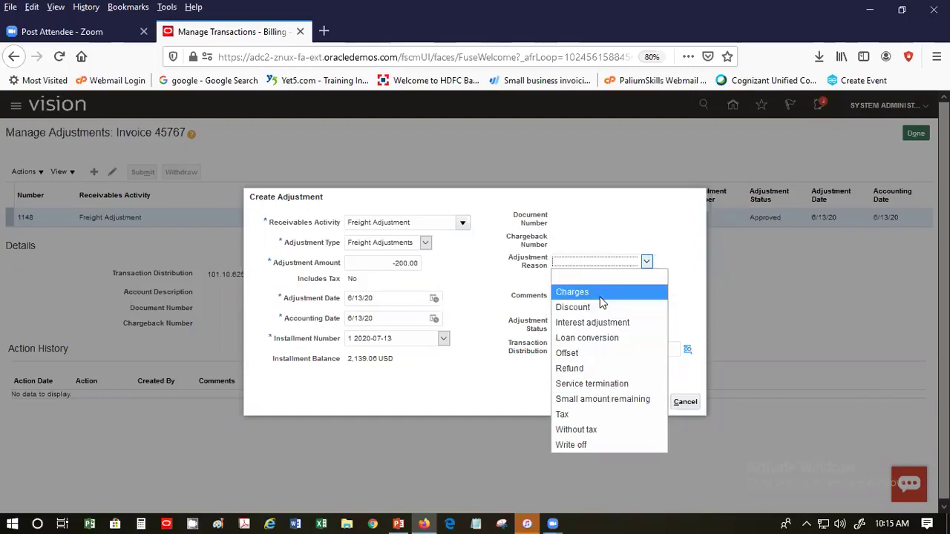
left_click(598, 369)
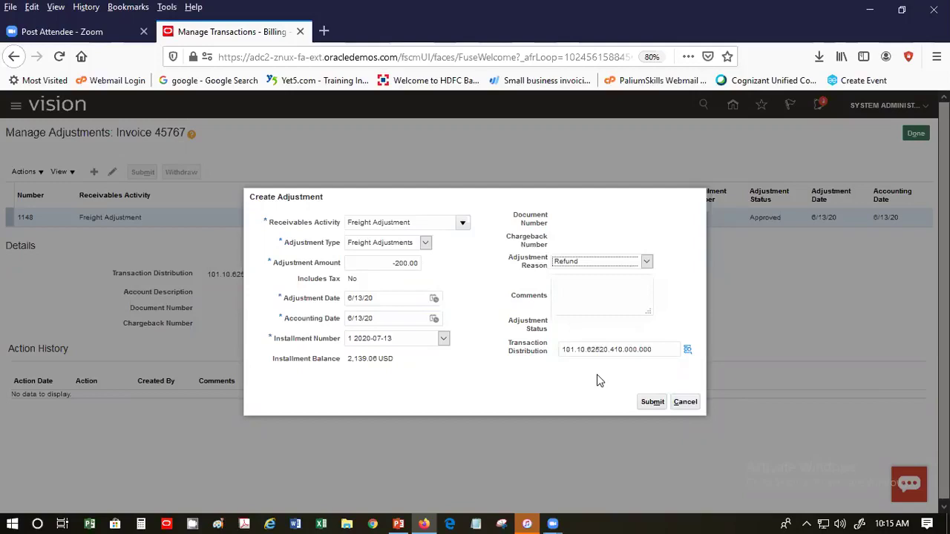
left_click(648, 407)
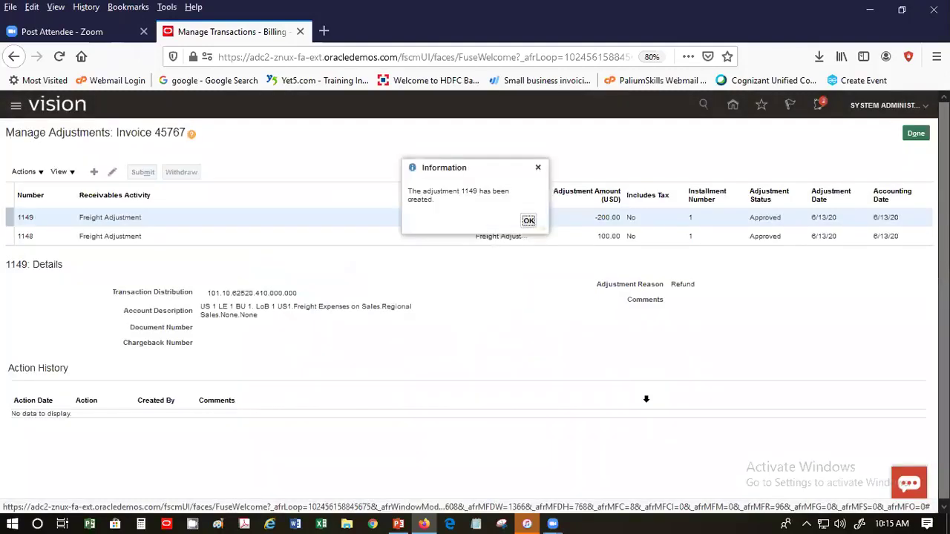
left_click(528, 221)
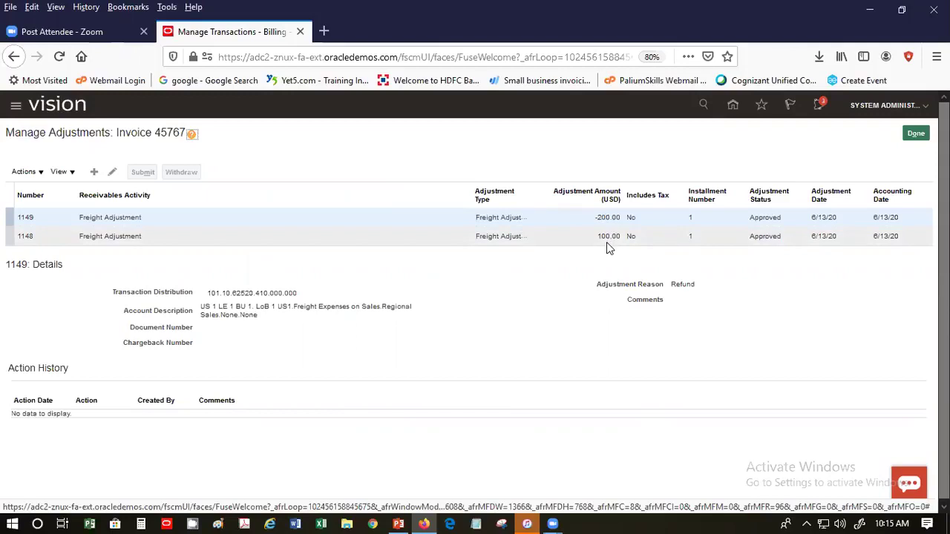
Return to invoice 45767 and review its balance details, now showing a 1,939.06 balance.
left_click(916, 137)
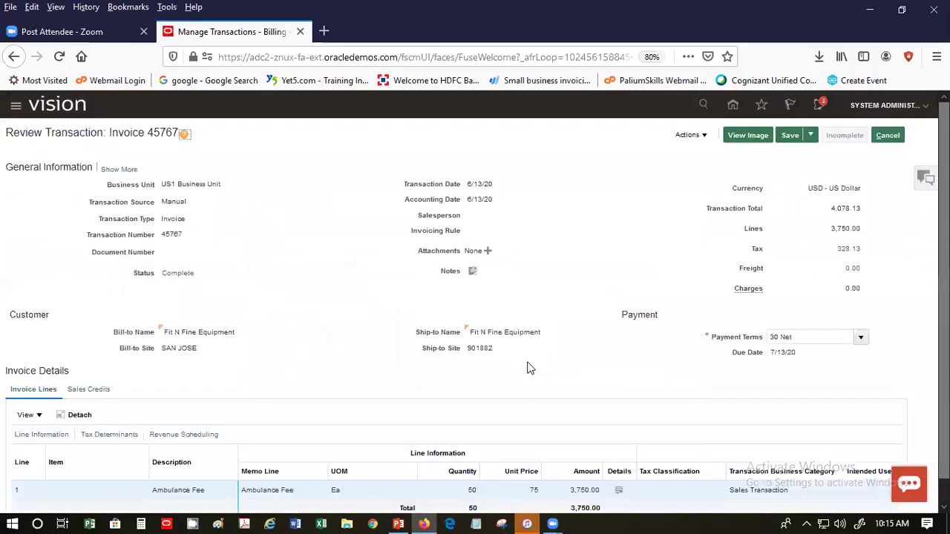
left_click(702, 138)
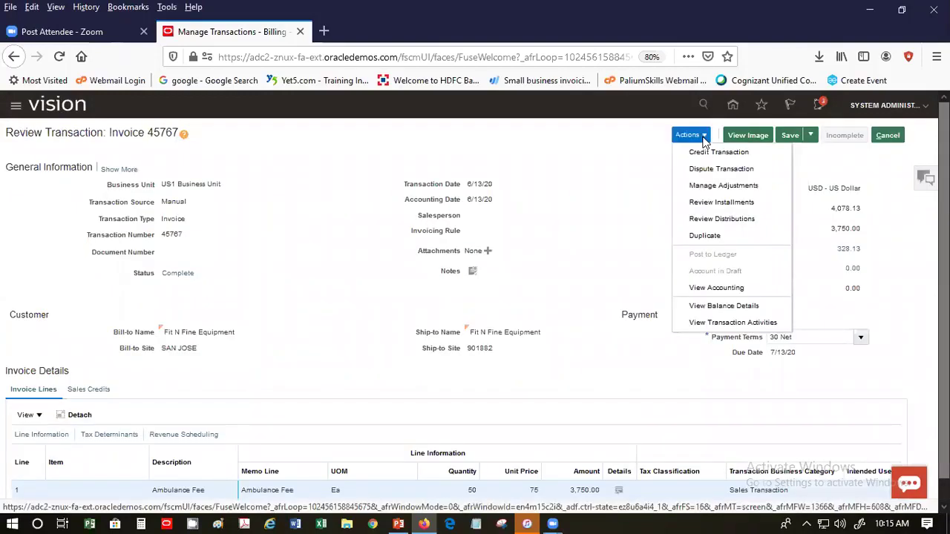
left_click(720, 306)
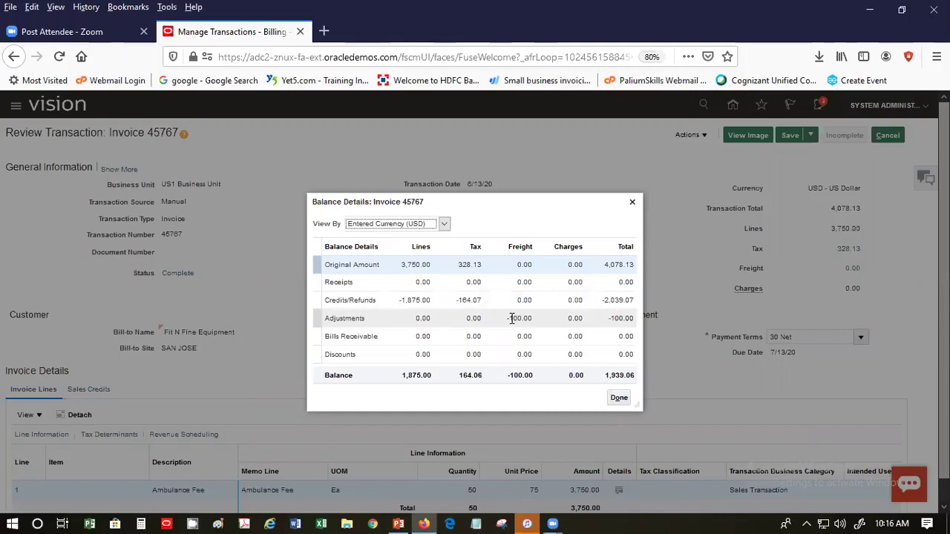
left_click(614, 403)
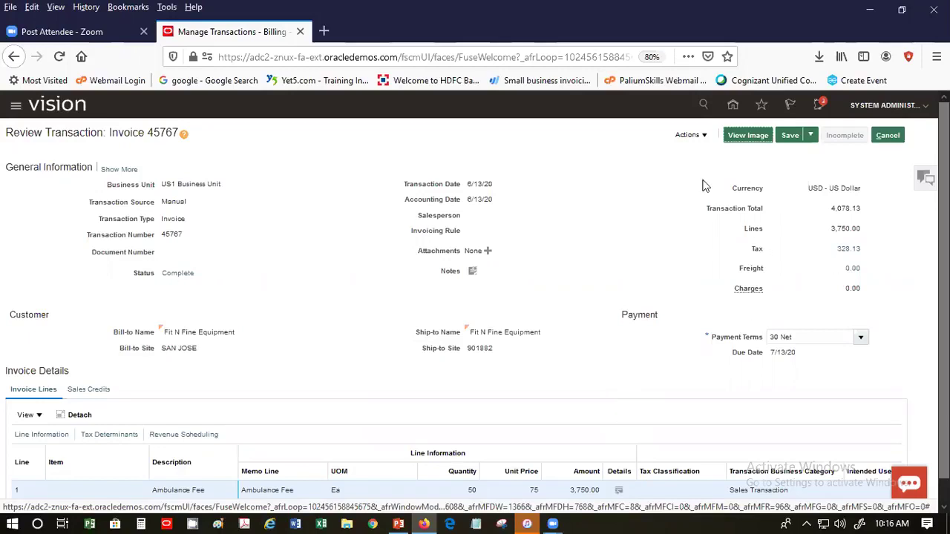
left_click(704, 136)
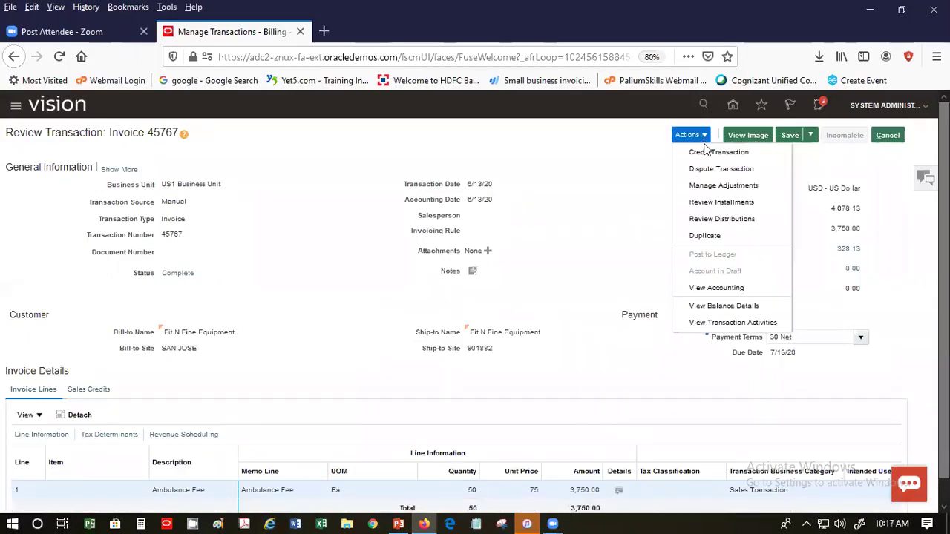
left_click(722, 187)
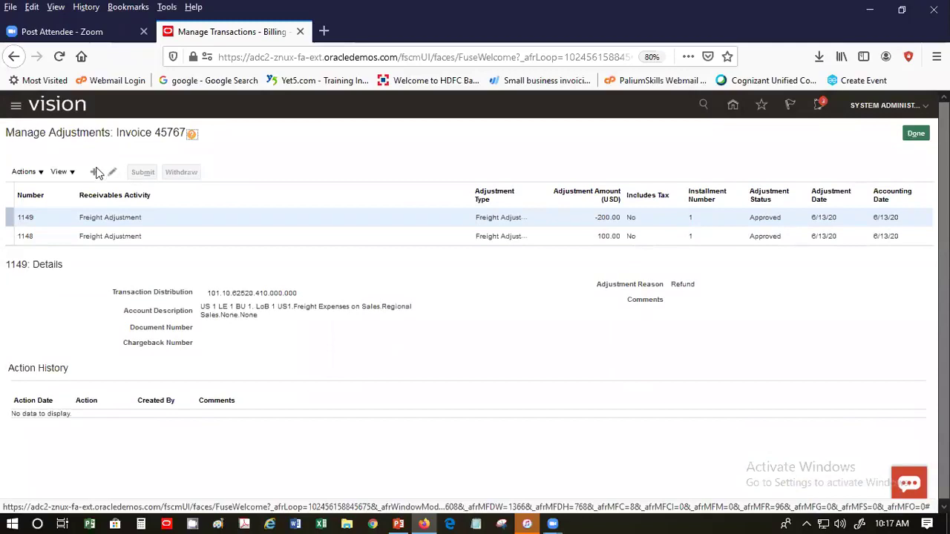
left_click(94, 172)
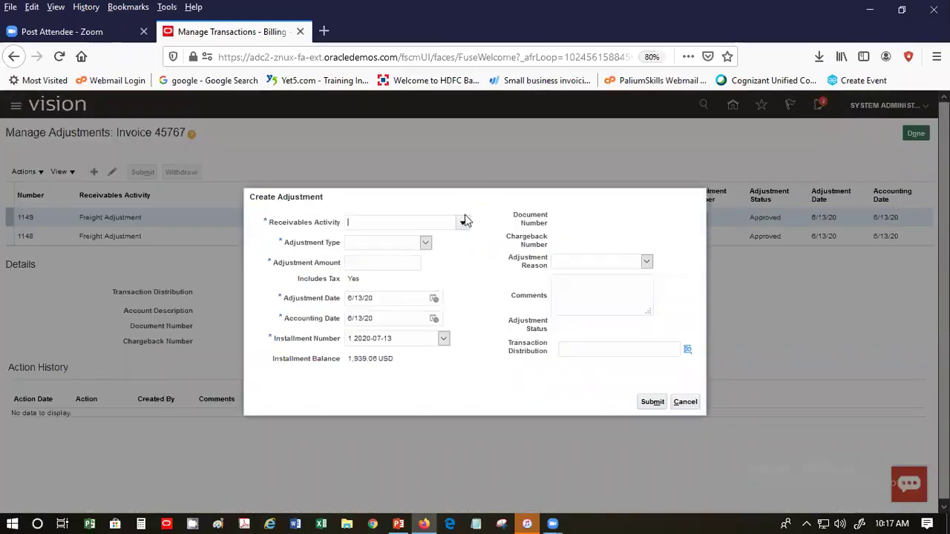
left_click(462, 223)
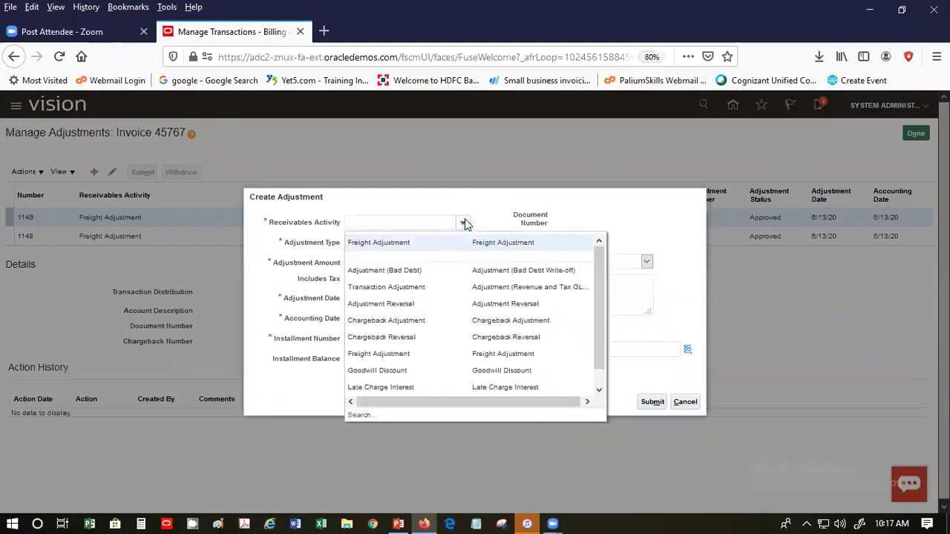
left_click(464, 271)
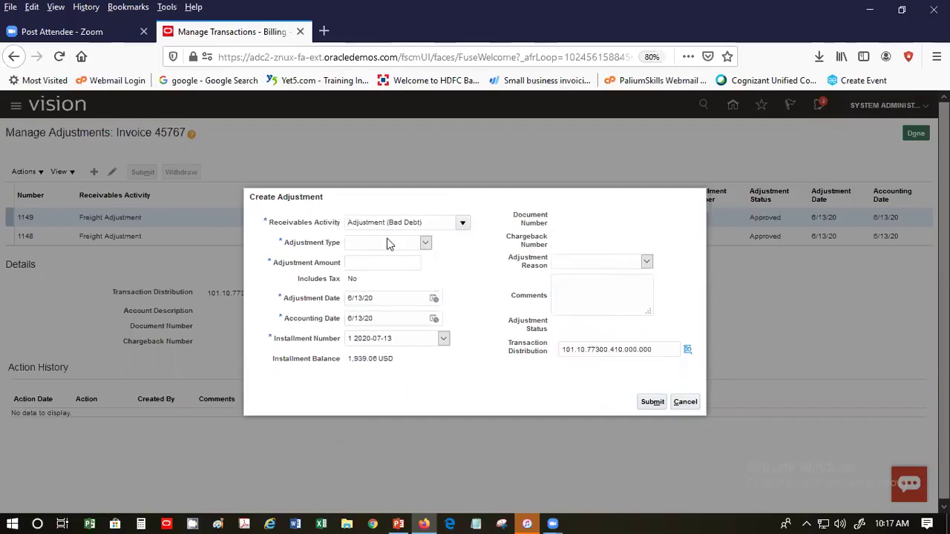
left_click(424, 245)
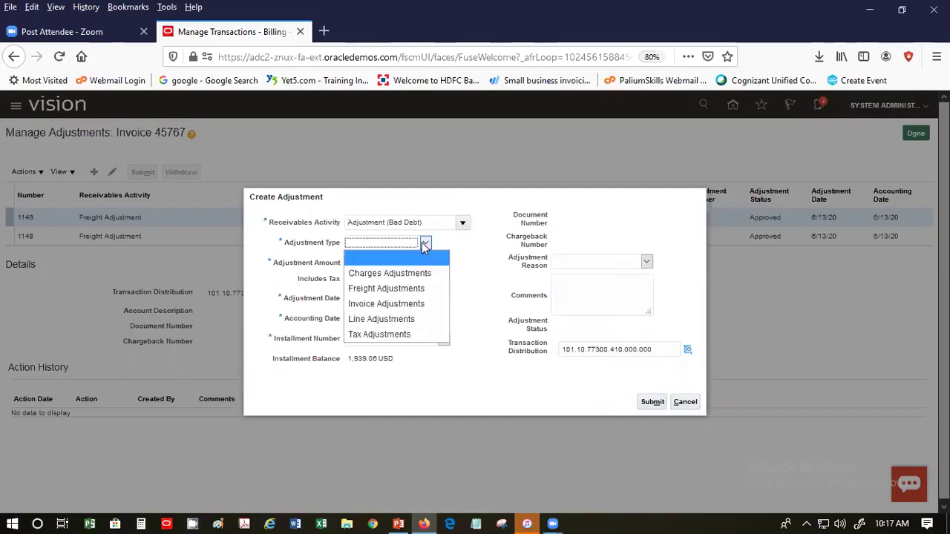
left_click(413, 305)
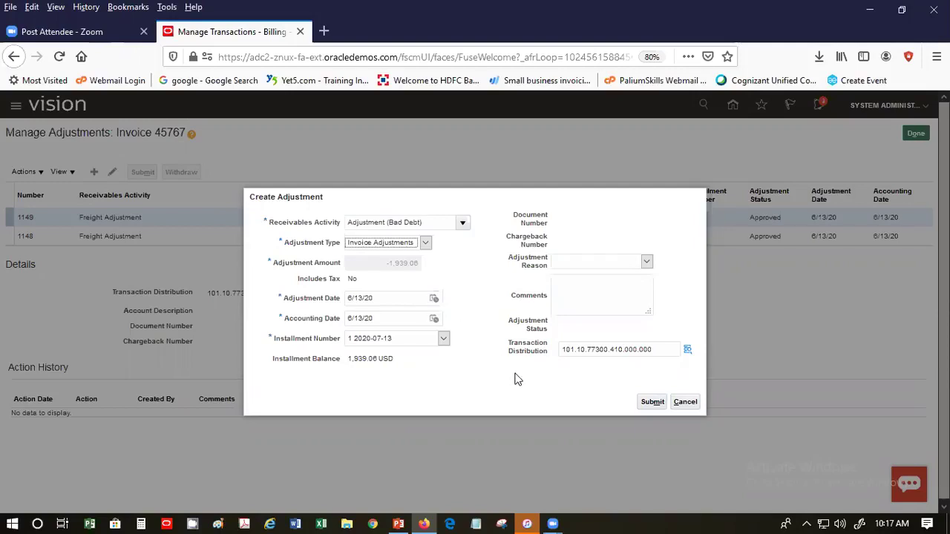
left_click(695, 402)
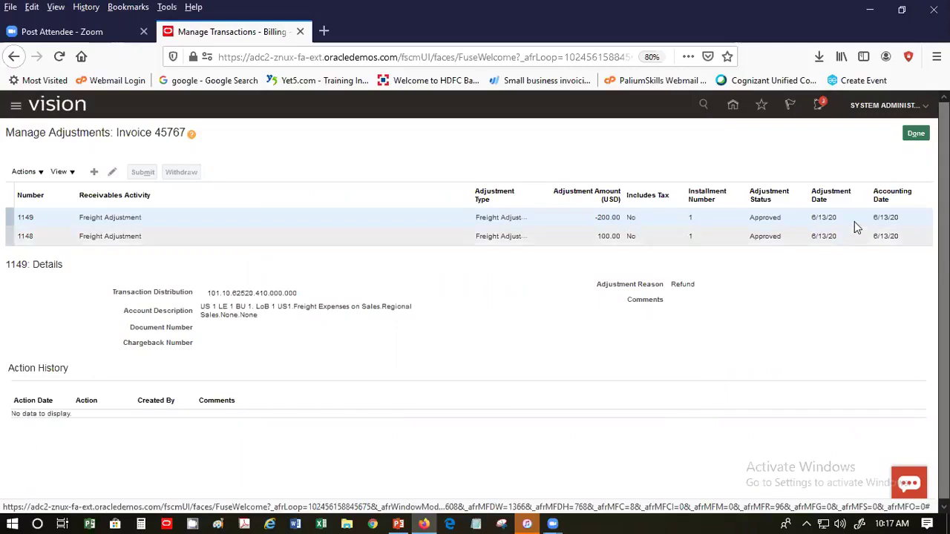
left_click(915, 134)
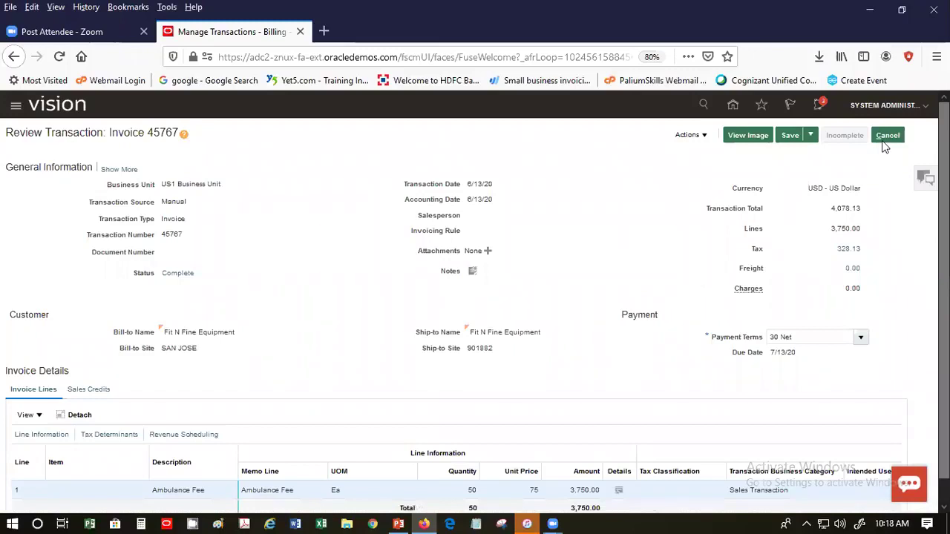
Cancel the invoice 45767 review, discarding unsaved changes, and exit back to Billing.
left_click(884, 139)
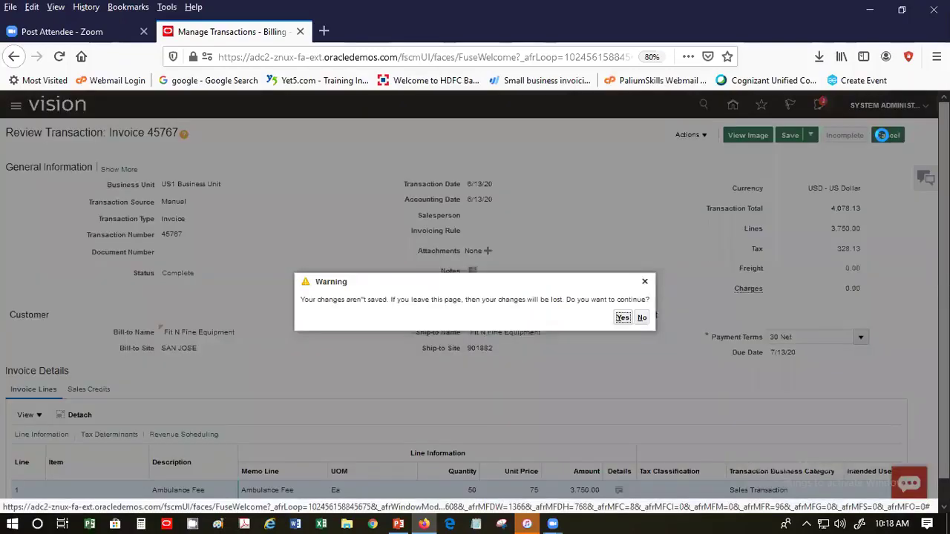
left_click(621, 317)
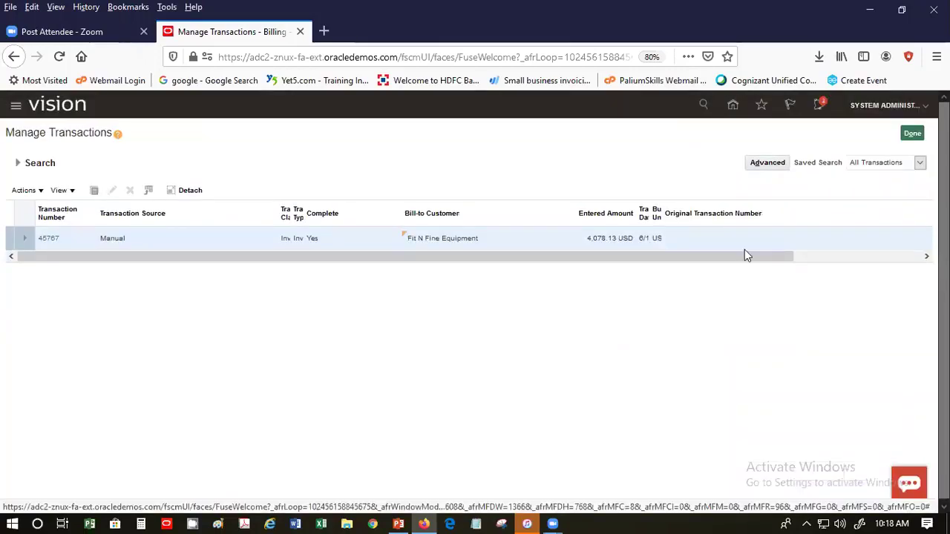
left_click(912, 134)
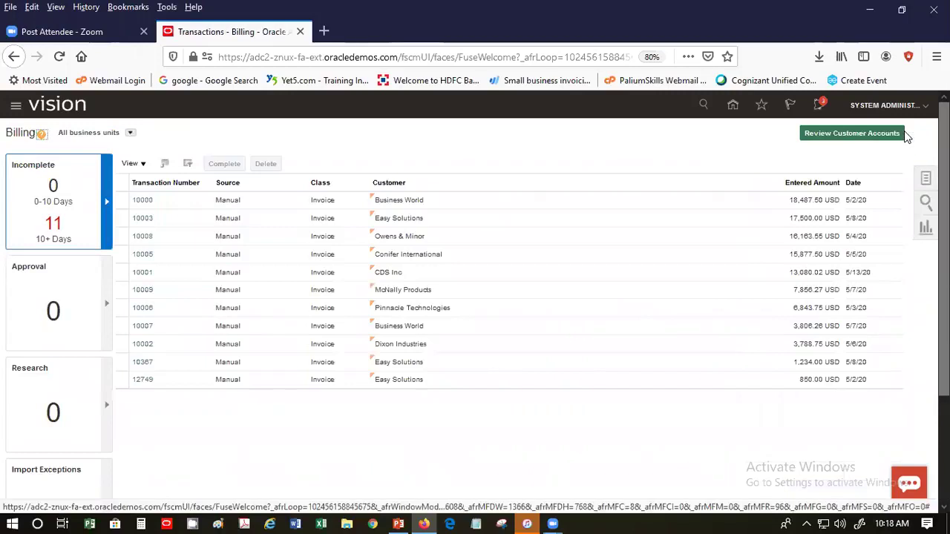
Go from the Billing work area to Setup and Maintenance.
left_click(925, 178)
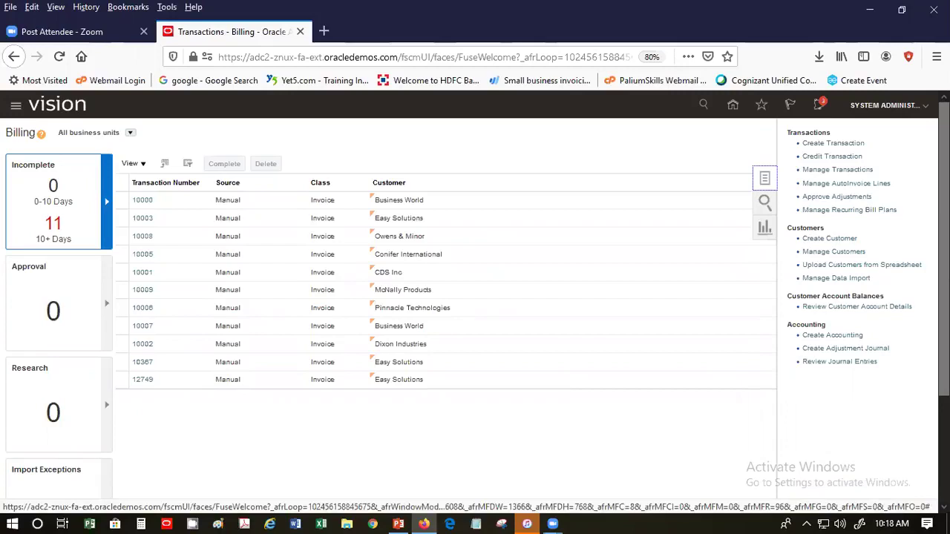
left_click(922, 113)
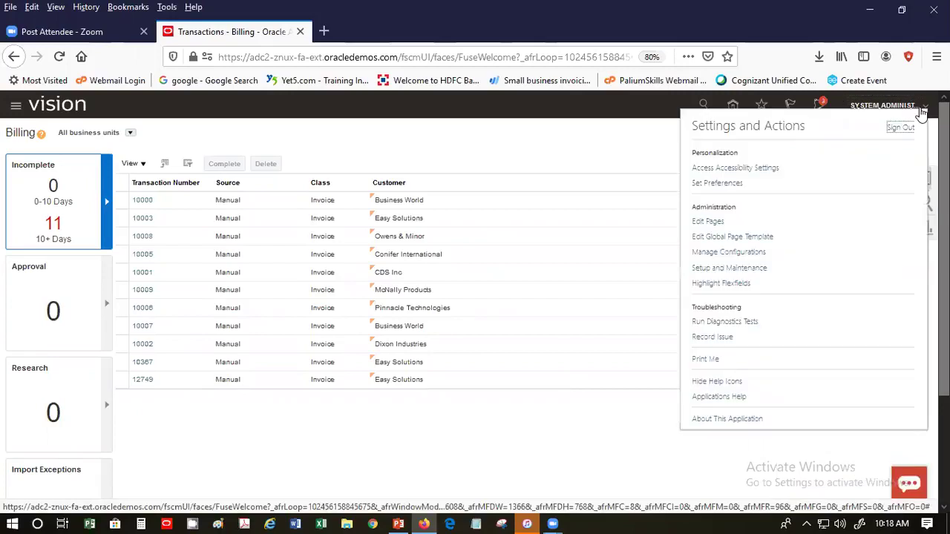
left_click(735, 268)
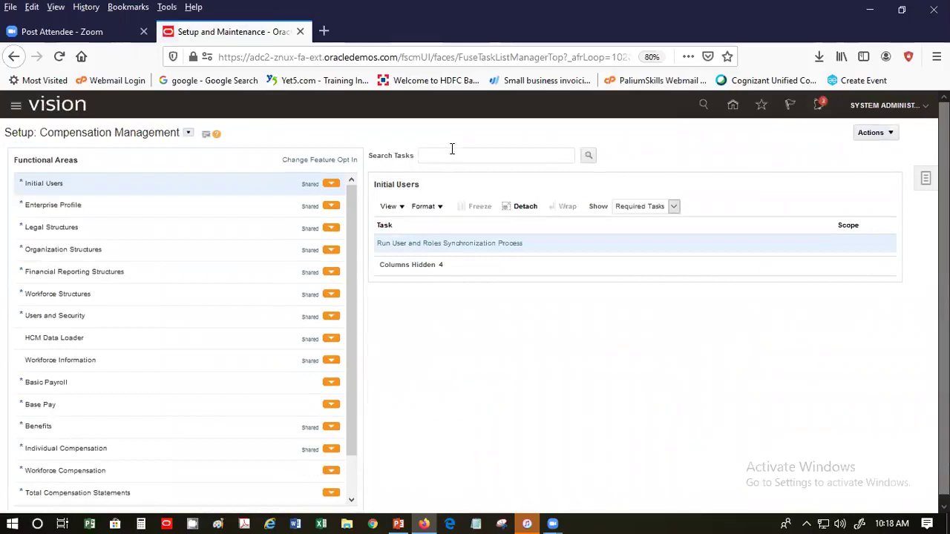
Switch the setup offering to Financials and search setup tasks for 'Transaction'.
type("T")
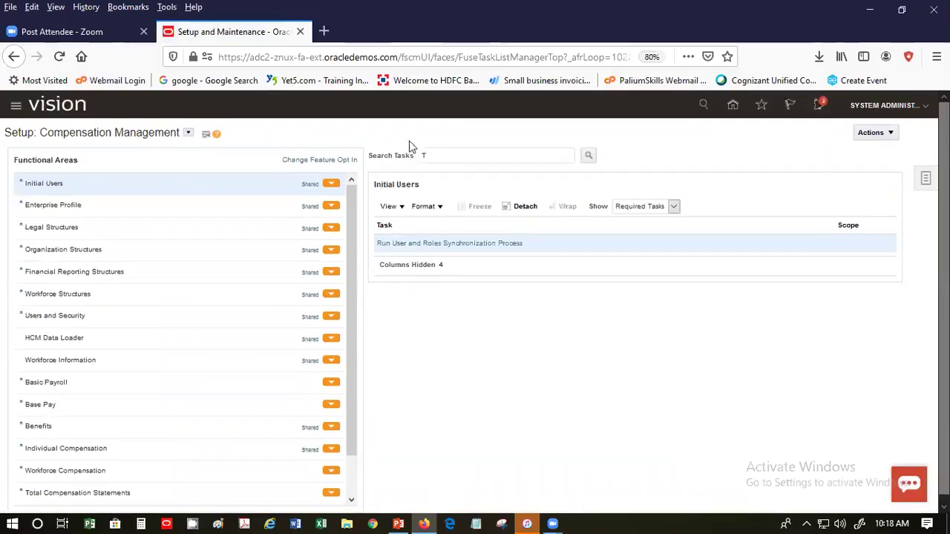
key("BackSpace")
left_click(189, 134)
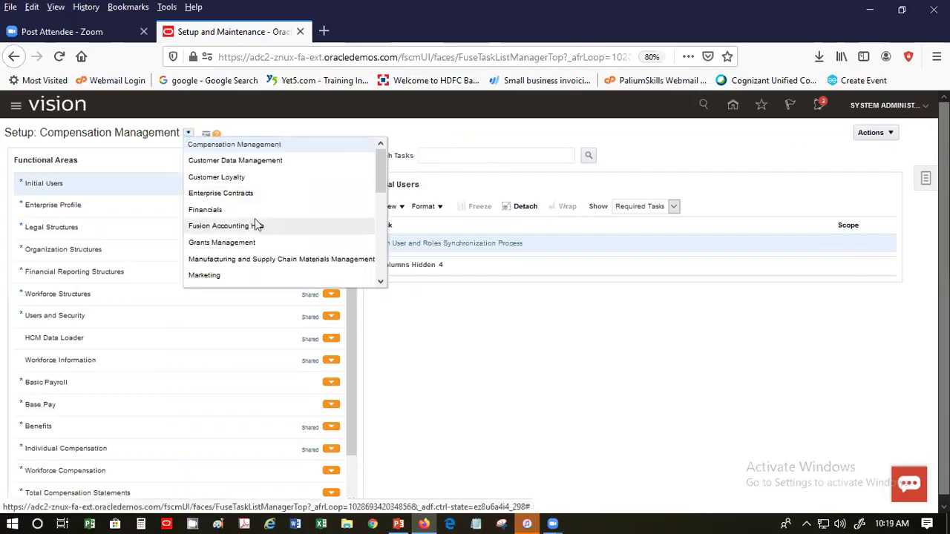
left_click(247, 211)
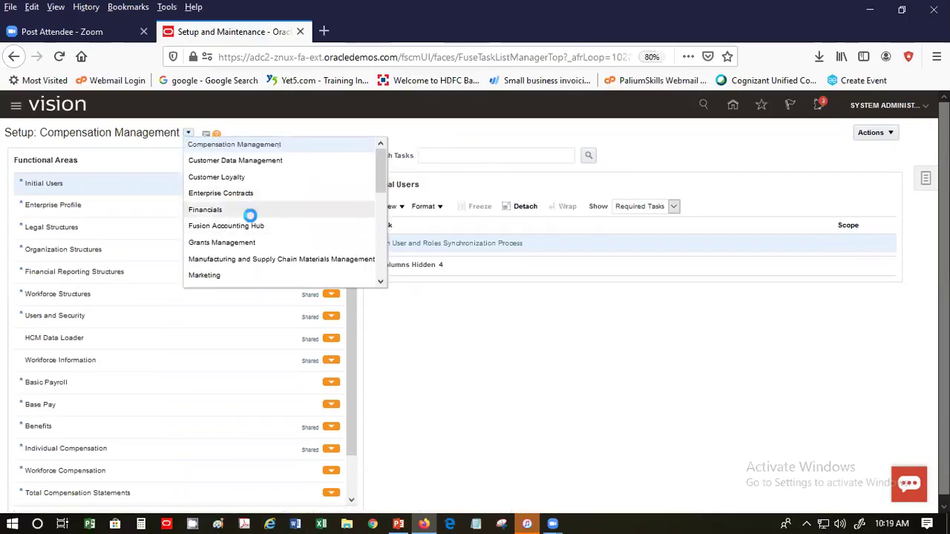
left_click(496, 152)
type("Transactio")
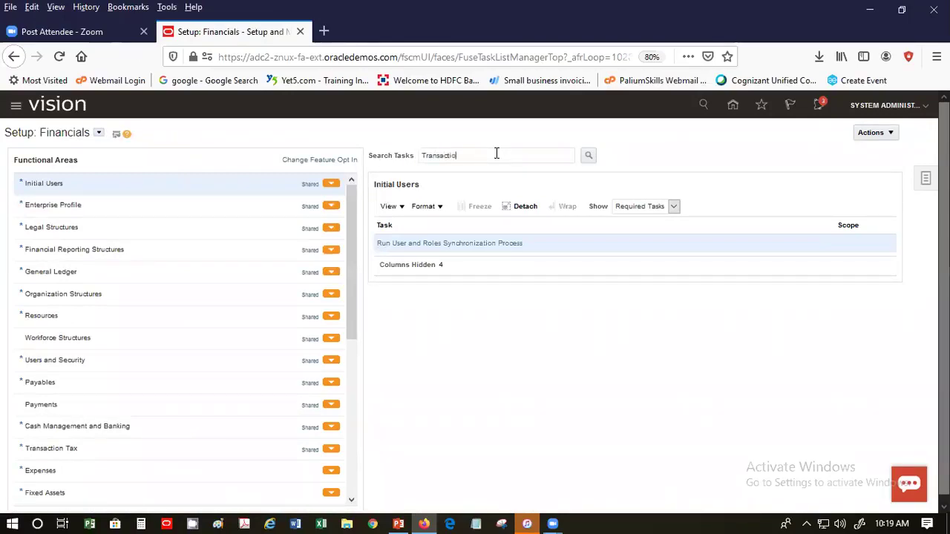
type("n")
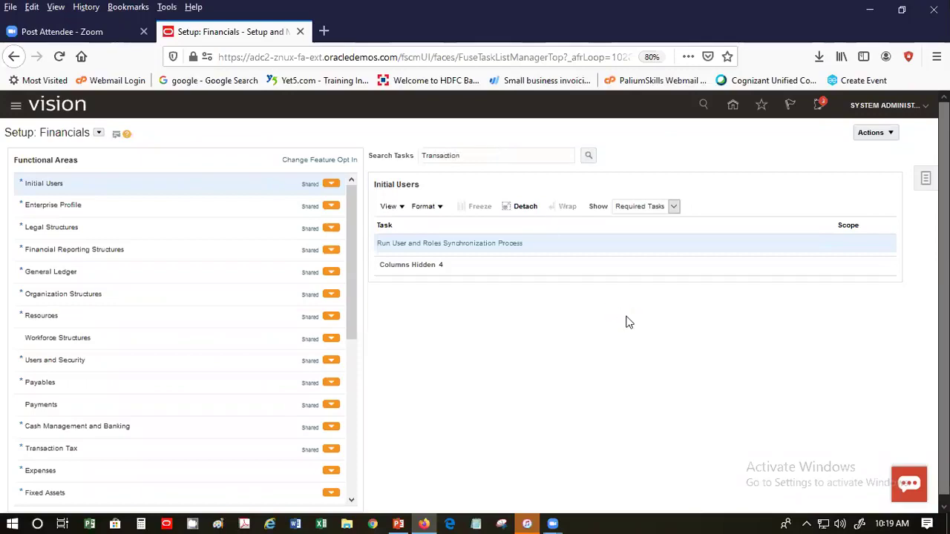
key("Return")
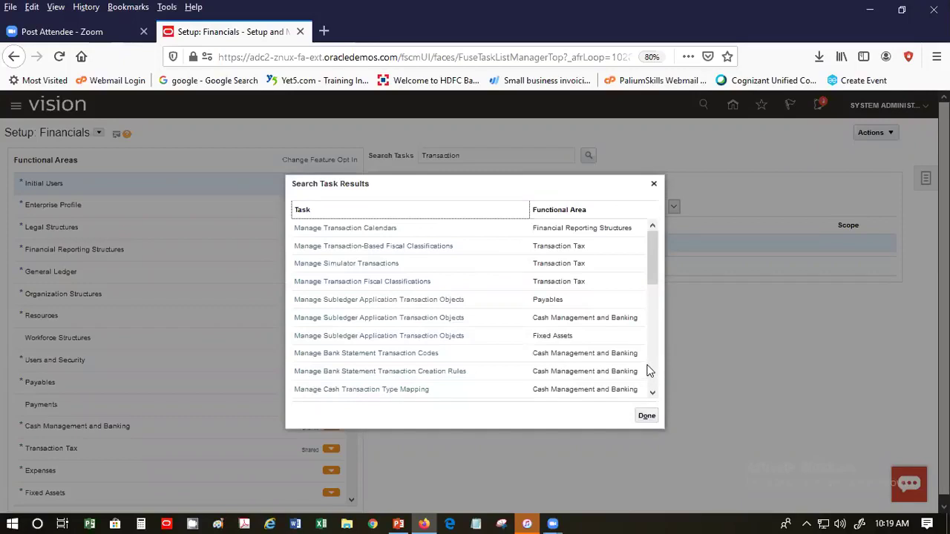
Open the Manage Transaction Types task and run a search.
scroll(648, 369, "down", 3)
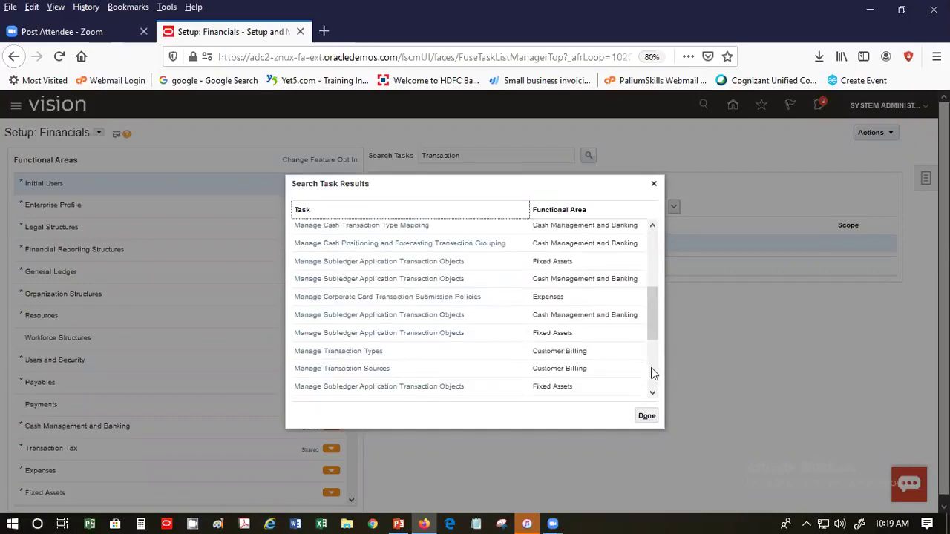
left_click(367, 349)
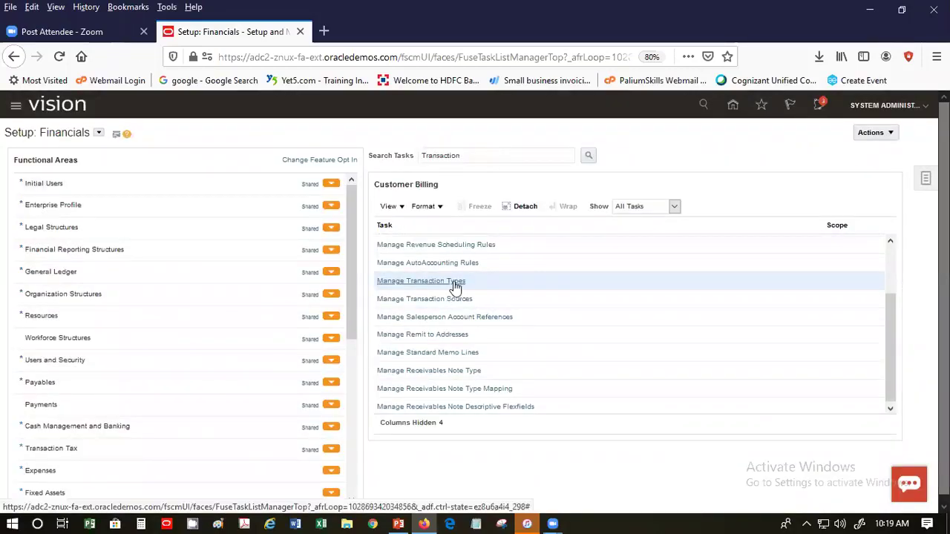
left_click(455, 285)
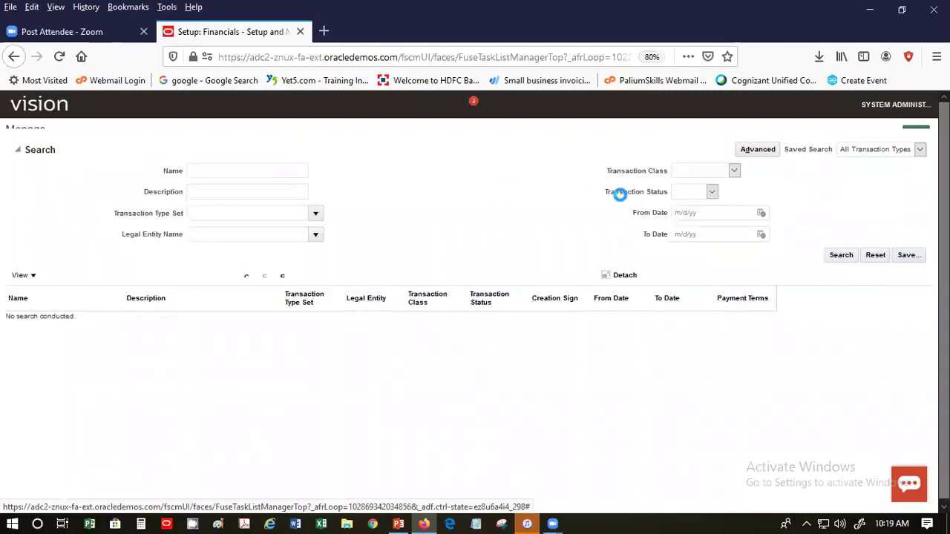
left_click(841, 269)
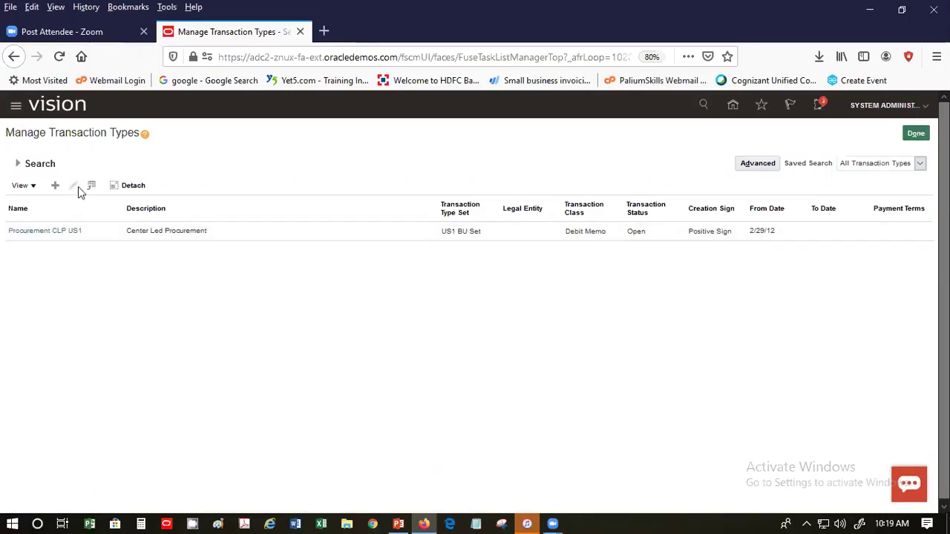
Search transaction types filtered to the Invoice class, then close the page.
left_click(18, 164)
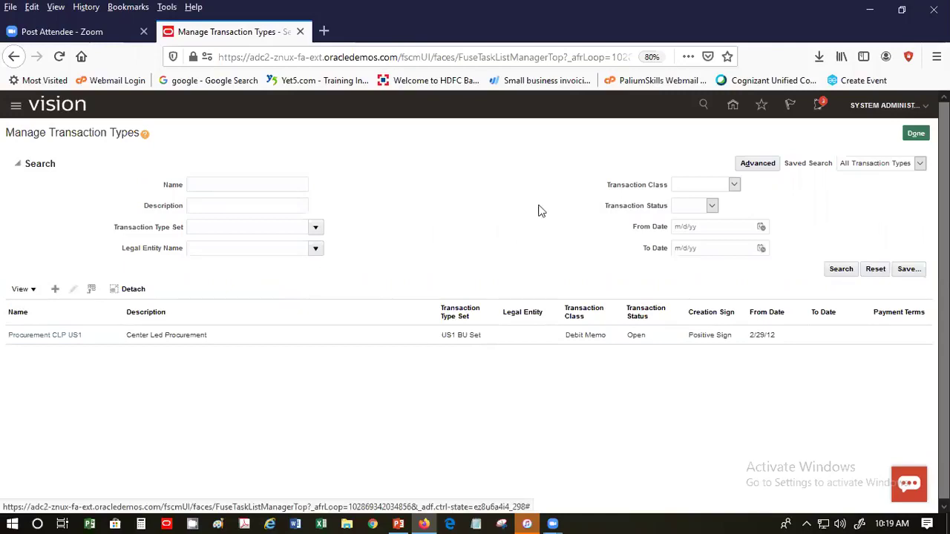
left_click(731, 186)
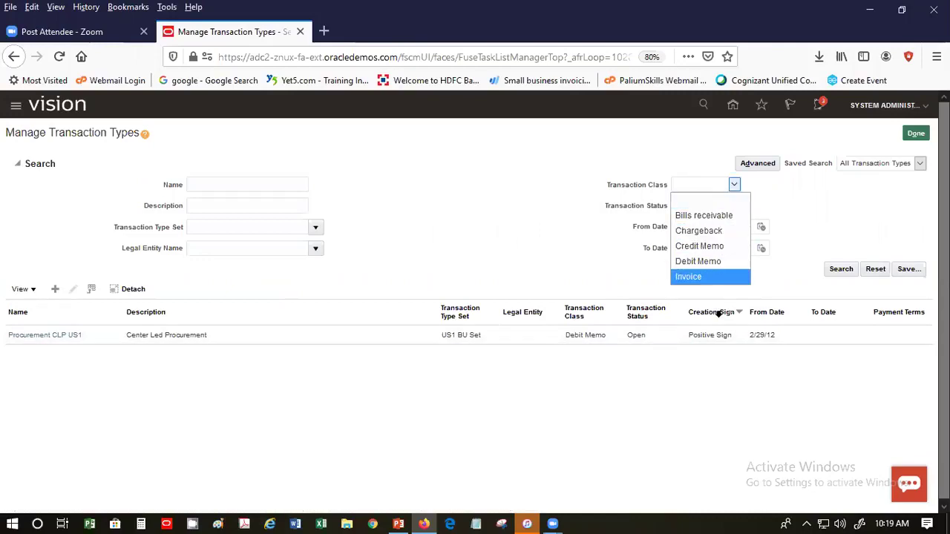
left_click(705, 277)
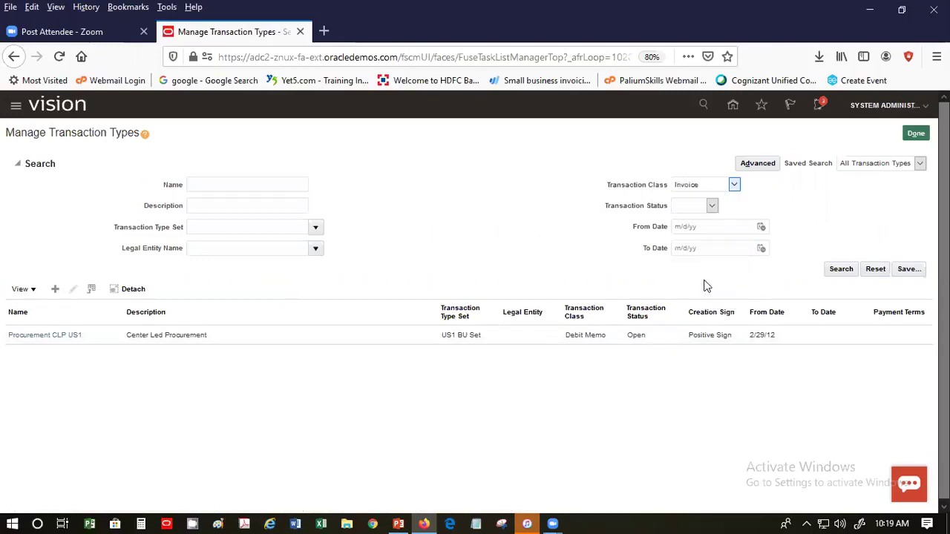
left_click(849, 271)
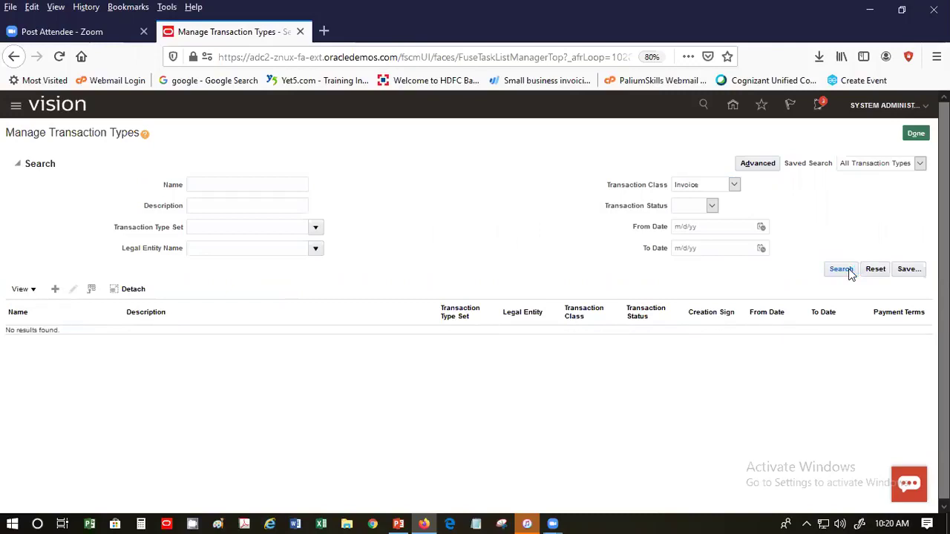
left_click(917, 136)
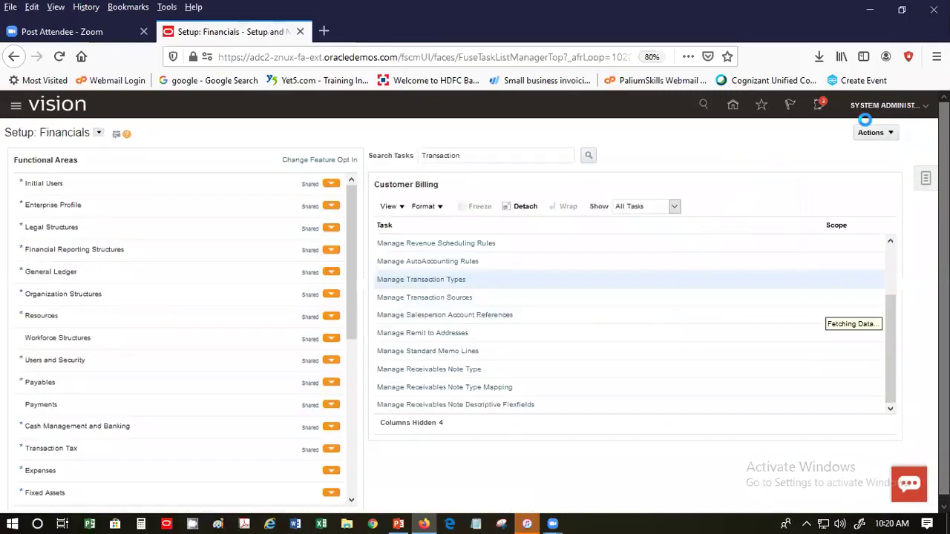
Sign out of the application and confirm the single sign-off.
left_click(919, 106)
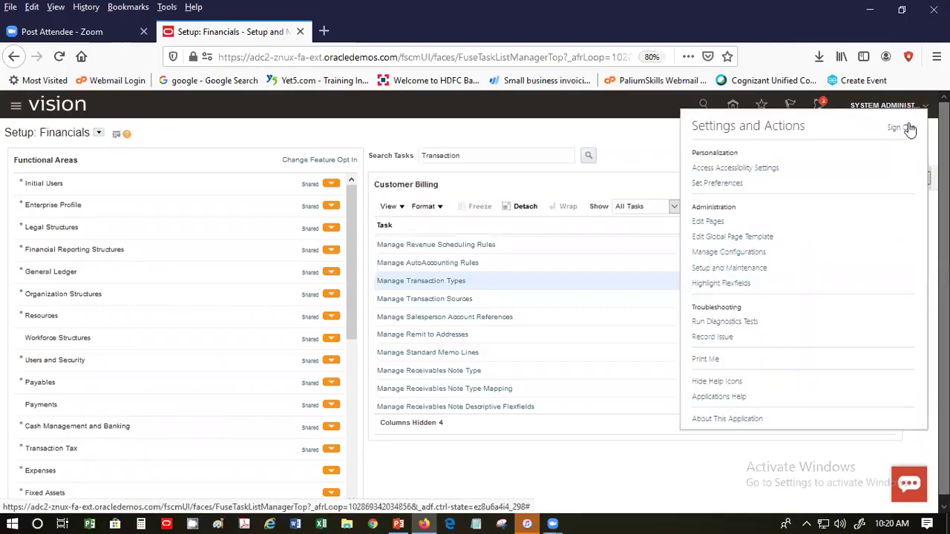
left_click(902, 126)
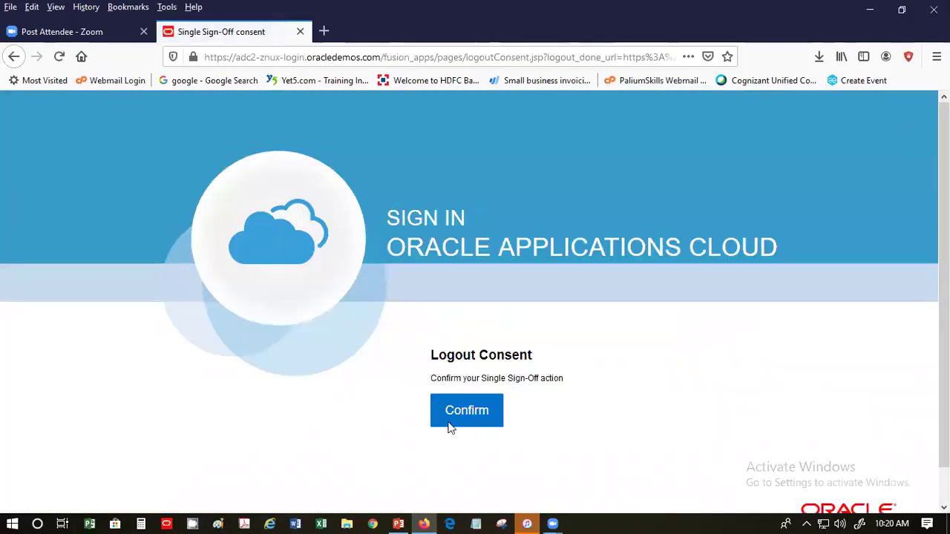
left_click(448, 423)
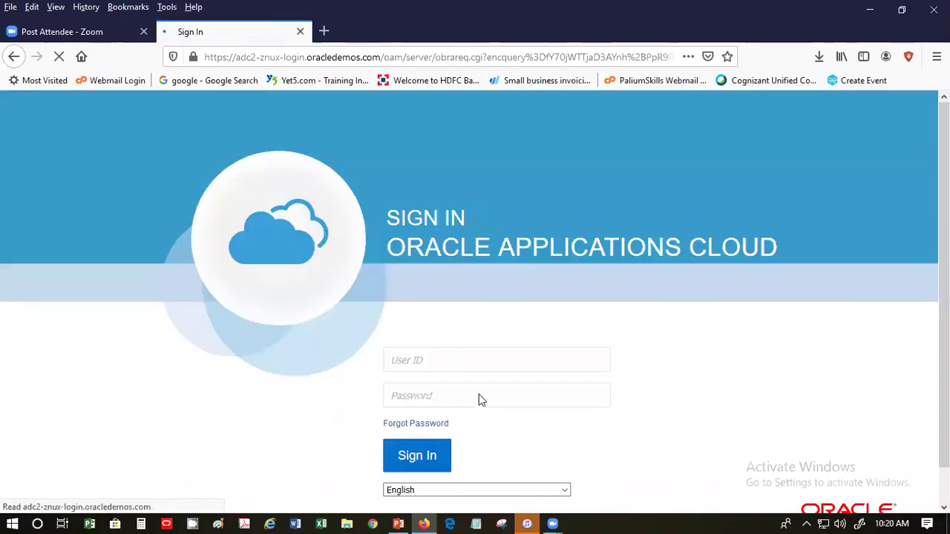
Sign back in with the saved financials implementation user login.
left_click(463, 355)
type("fin")
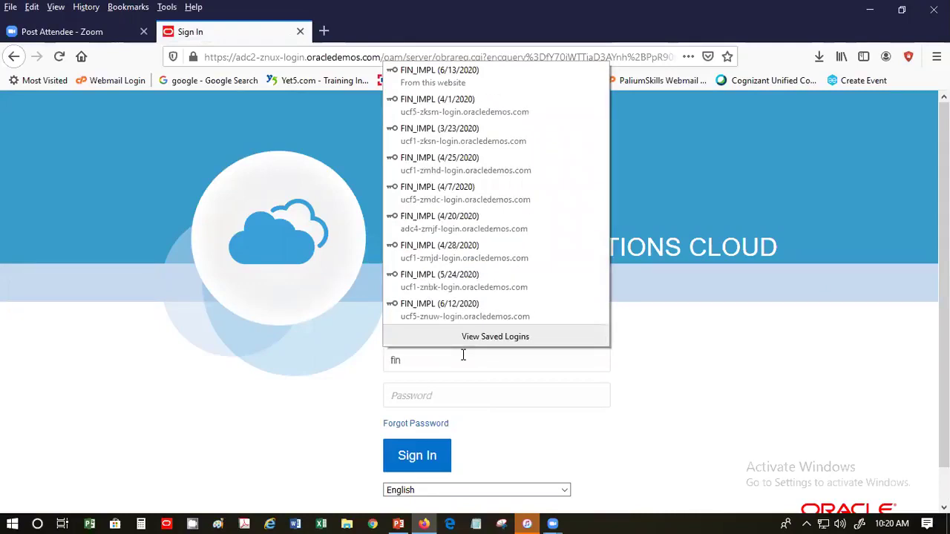
left_click(448, 75)
left_click(406, 445)
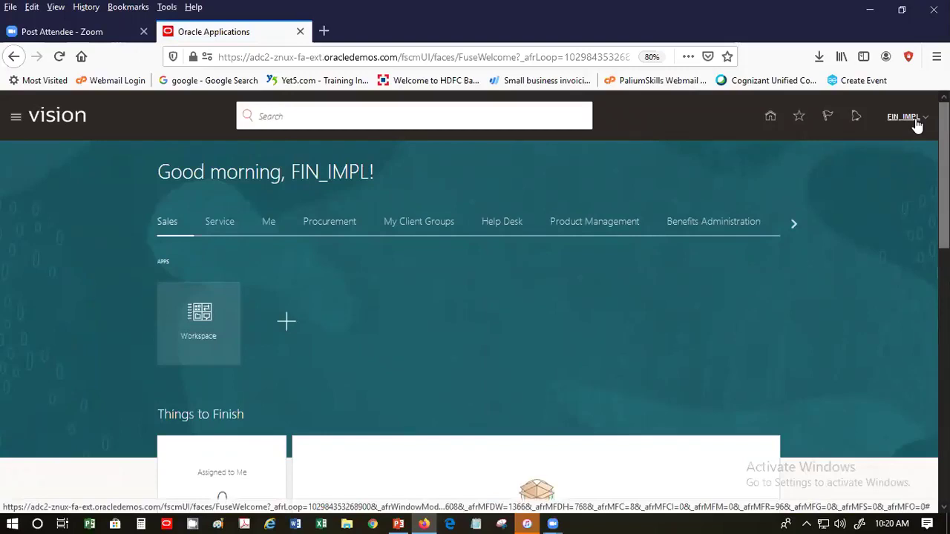
Open Setup and Maintenance under the Financials offering and search tasks for 'Transaction Type'.
left_click(918, 125)
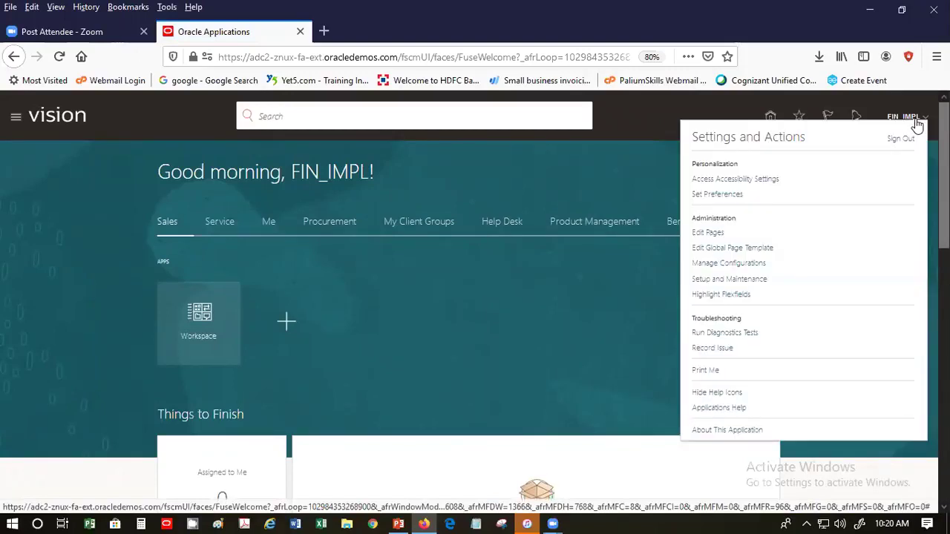
left_click(735, 279)
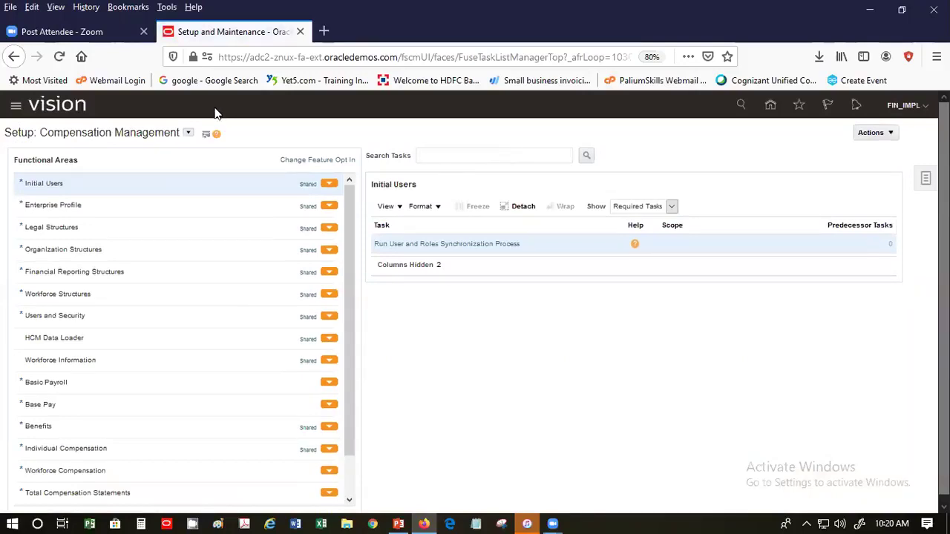
left_click(188, 133)
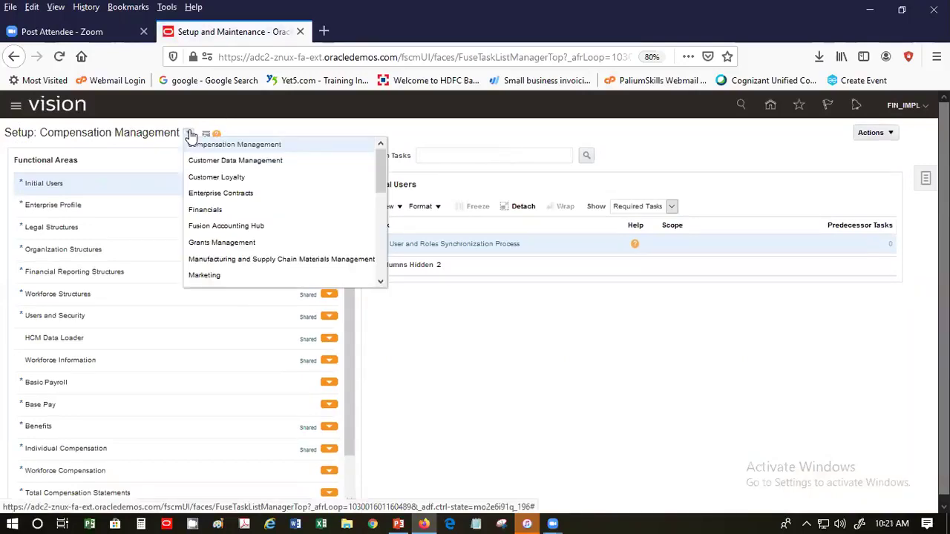
left_click(204, 209)
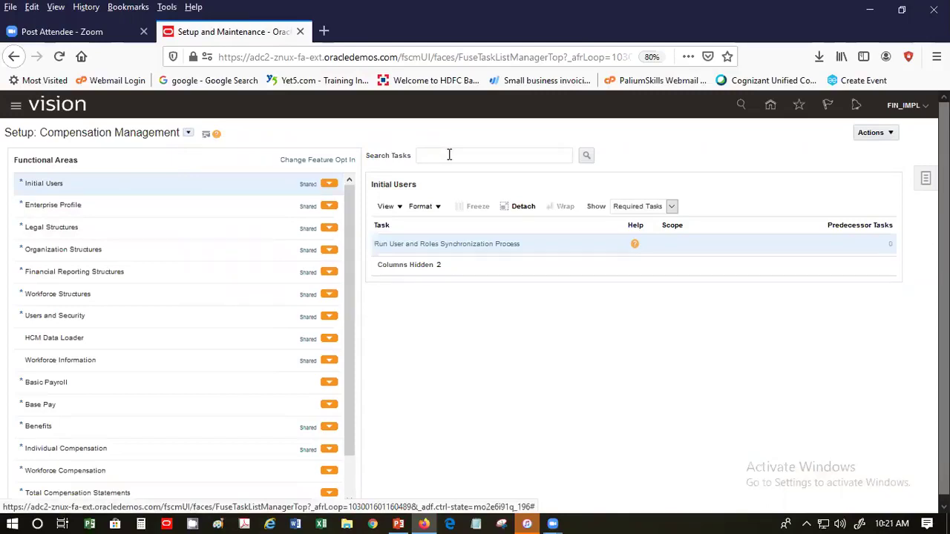
left_click(449, 154)
type("Tra")
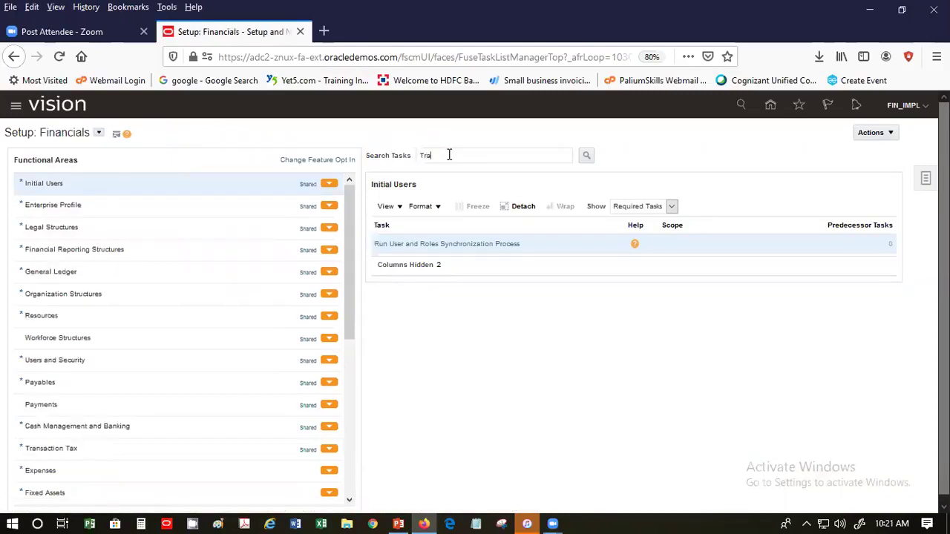
type("nsa")
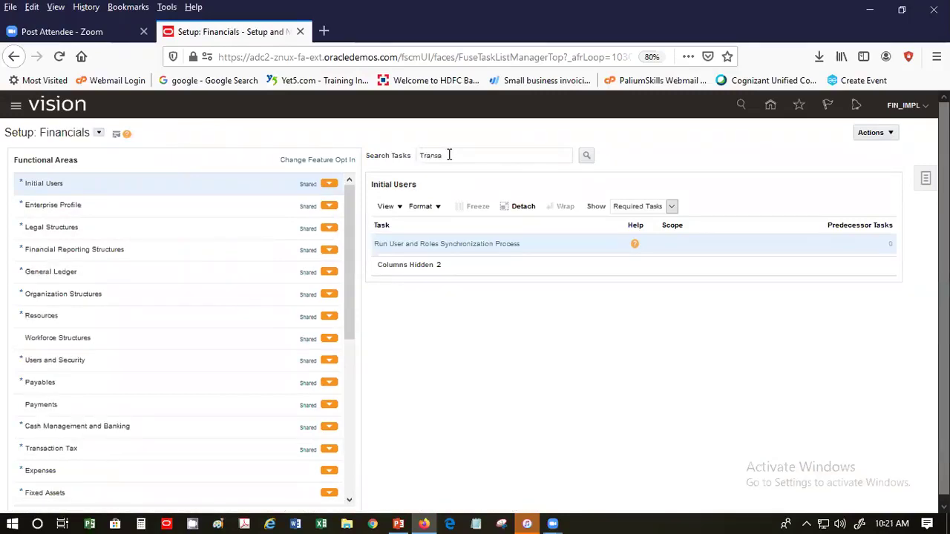
type("ction Type")
key("Return")
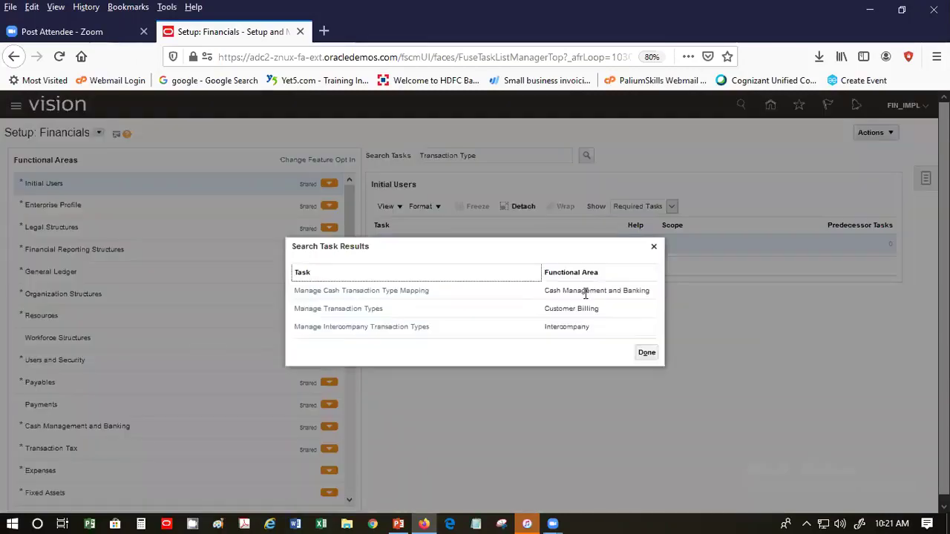
Open Manage Transaction Types, list all transaction types, and select the Invoice type.
left_click(347, 309)
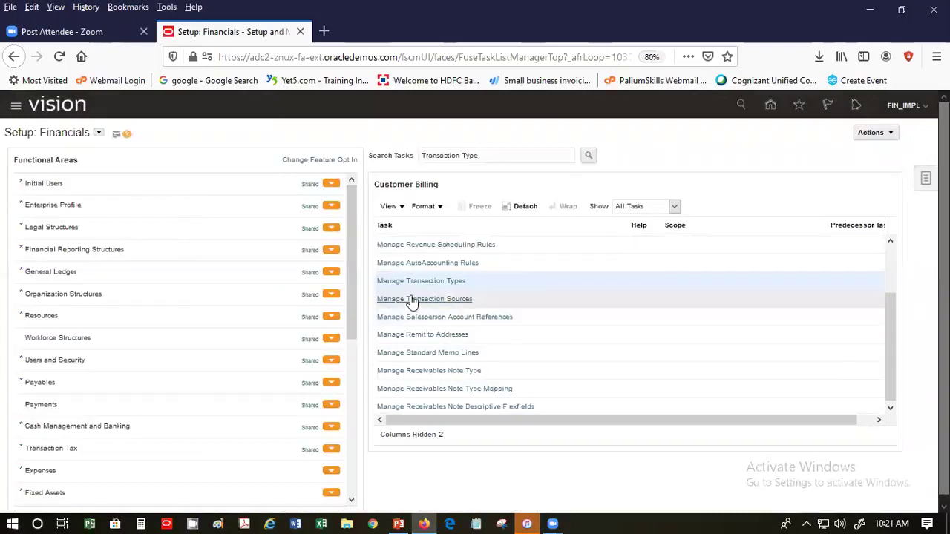
left_click(408, 282)
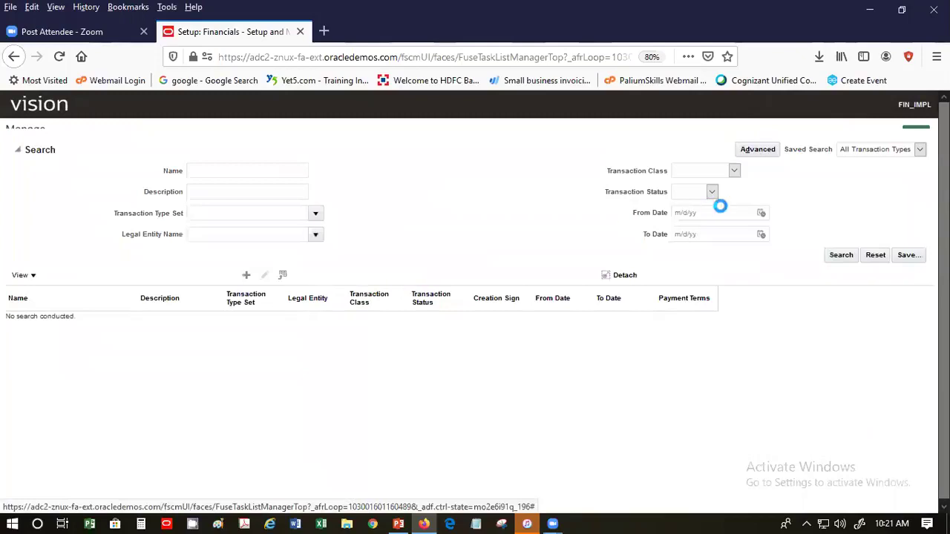
left_click(840, 270)
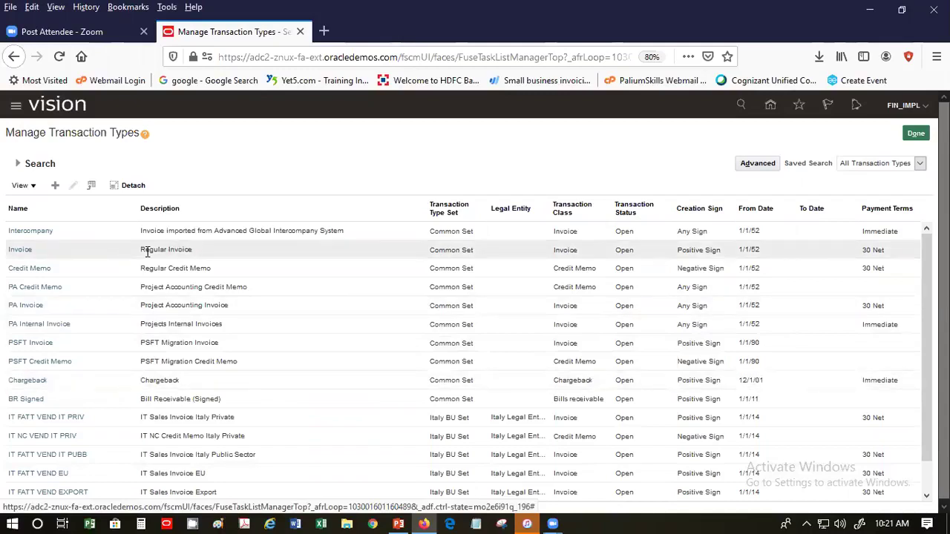
left_click(29, 252)
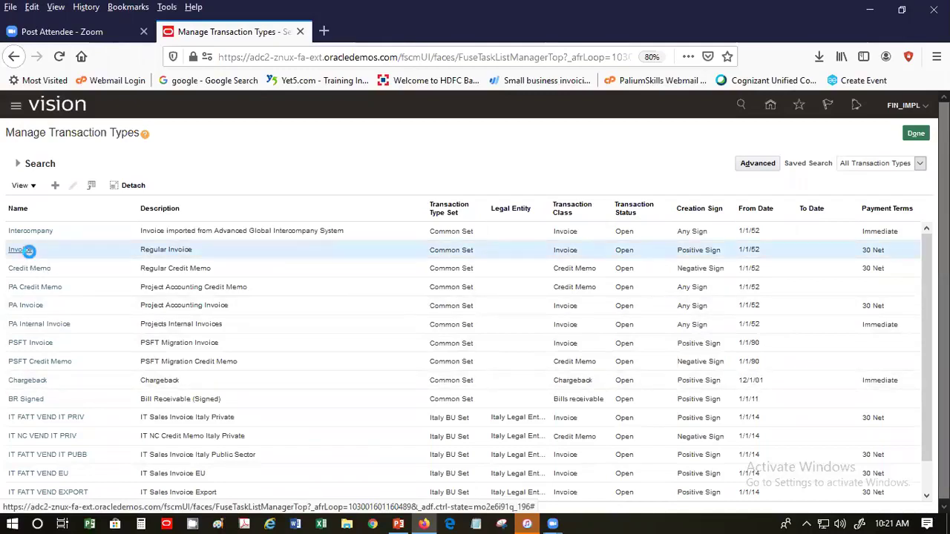
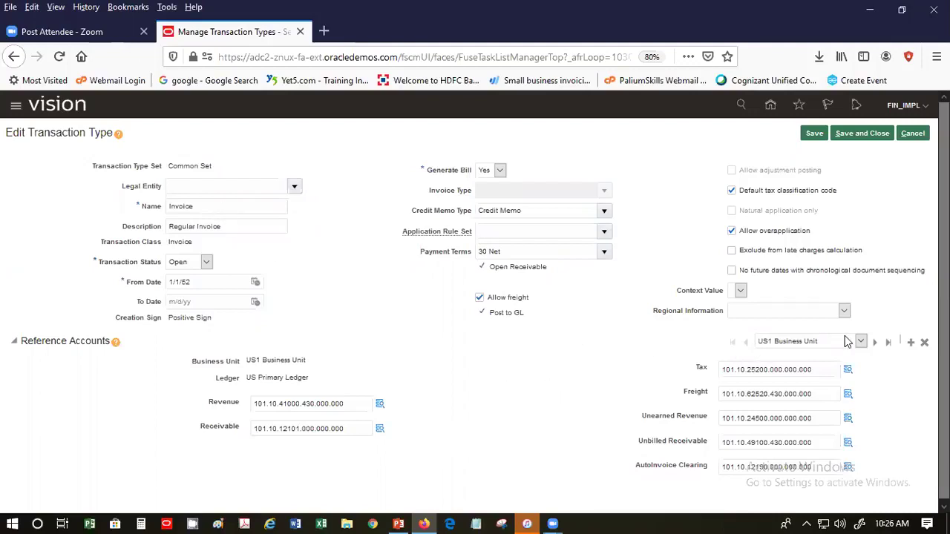
Step the Invoice type's reference accounts from US1 through UK and France to China Business Unit.
left_click(874, 343)
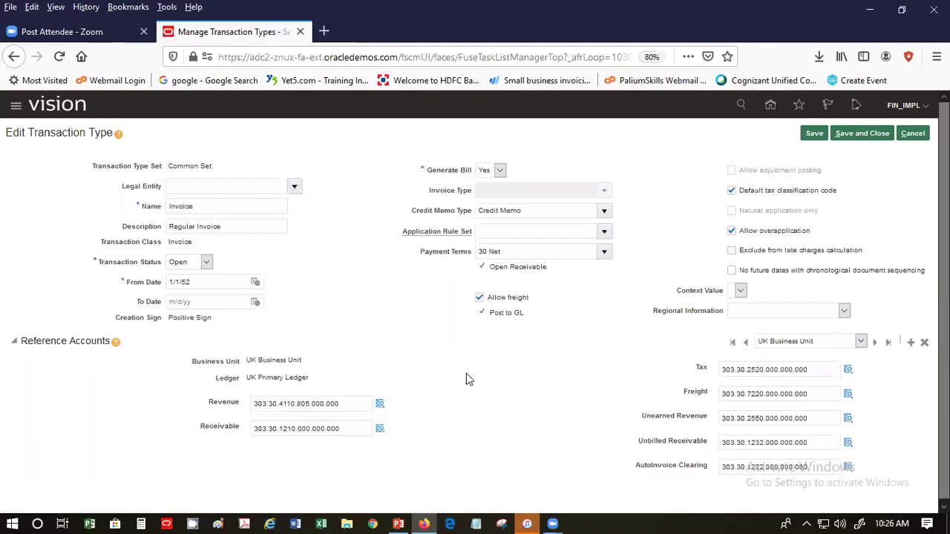
left_click(877, 343)
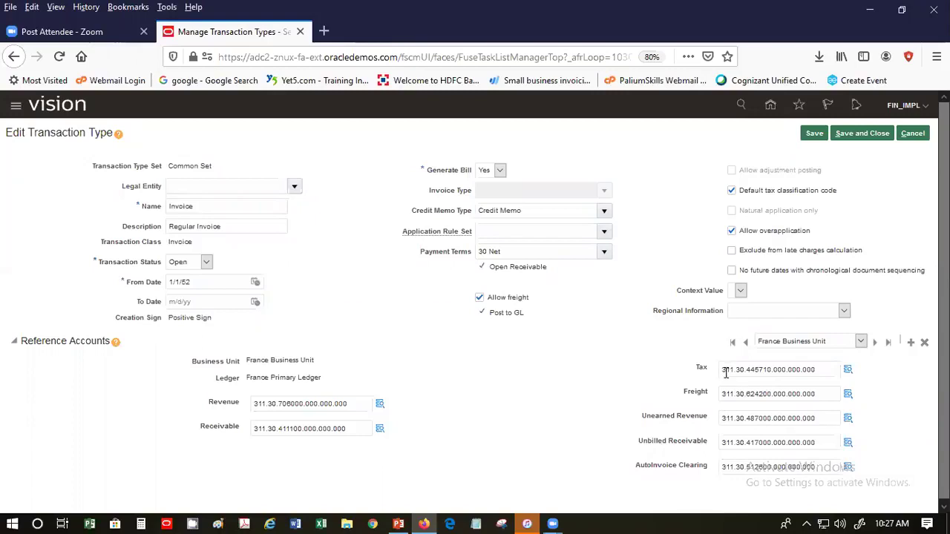
left_click(873, 342)
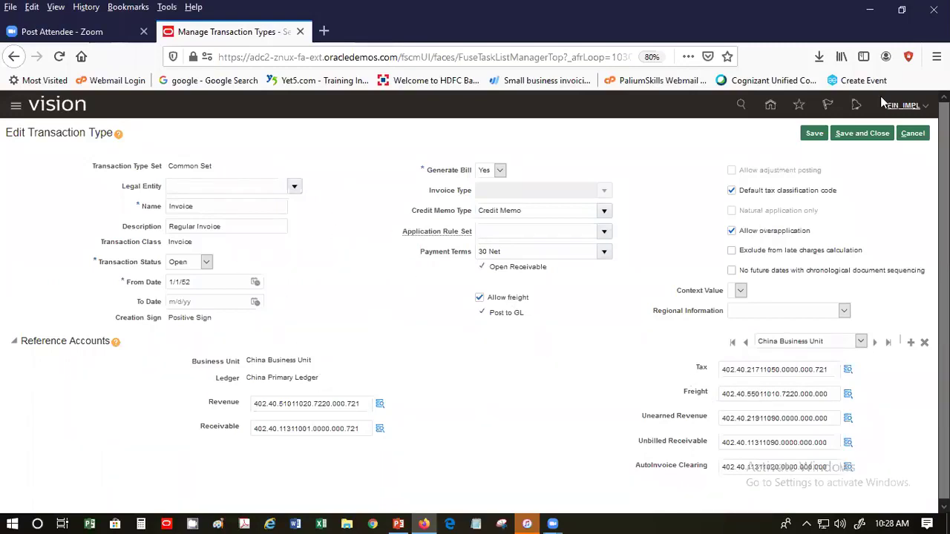
Cancel out of the Invoice transaction type without saving.
left_click(911, 133)
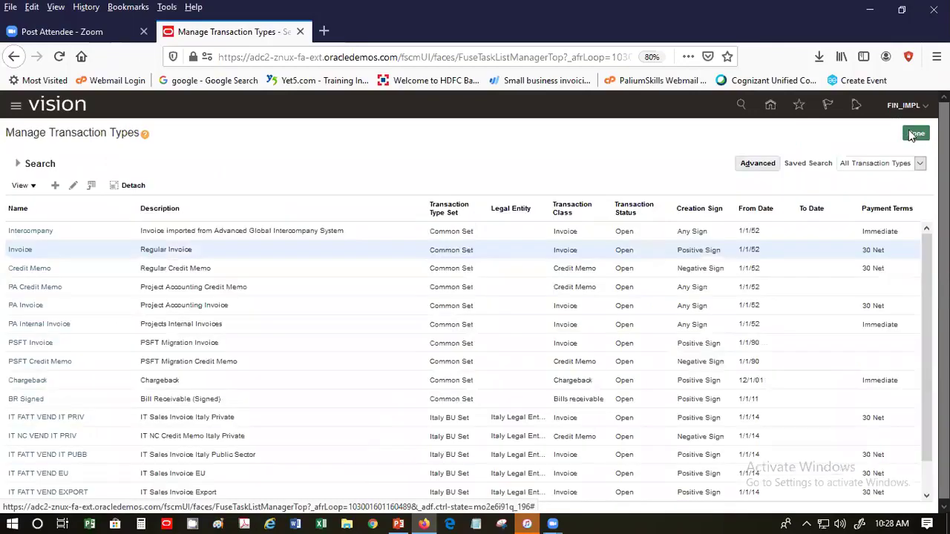
Review the Credit Memo type's Negative Sign creation sign and US1 accounts, then close it unsaved.
left_click(352, 269)
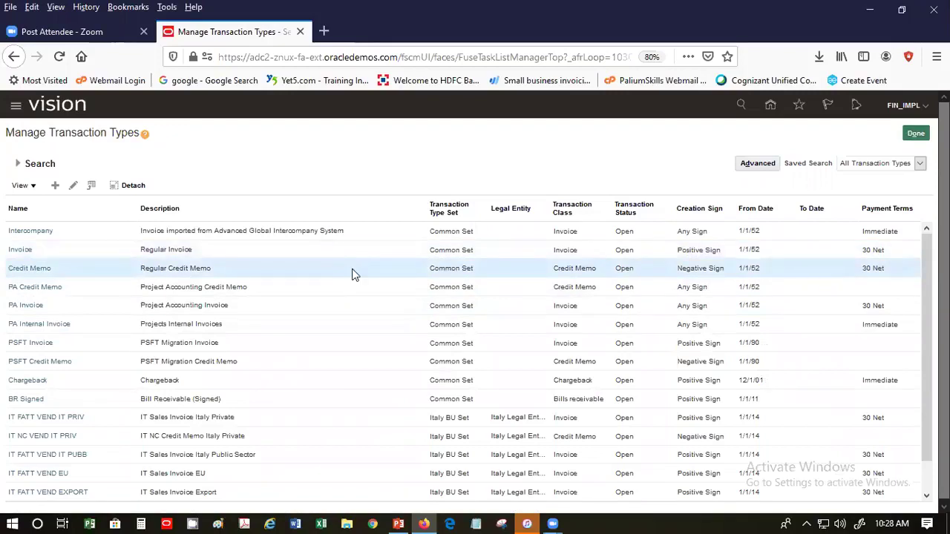
left_click(31, 268)
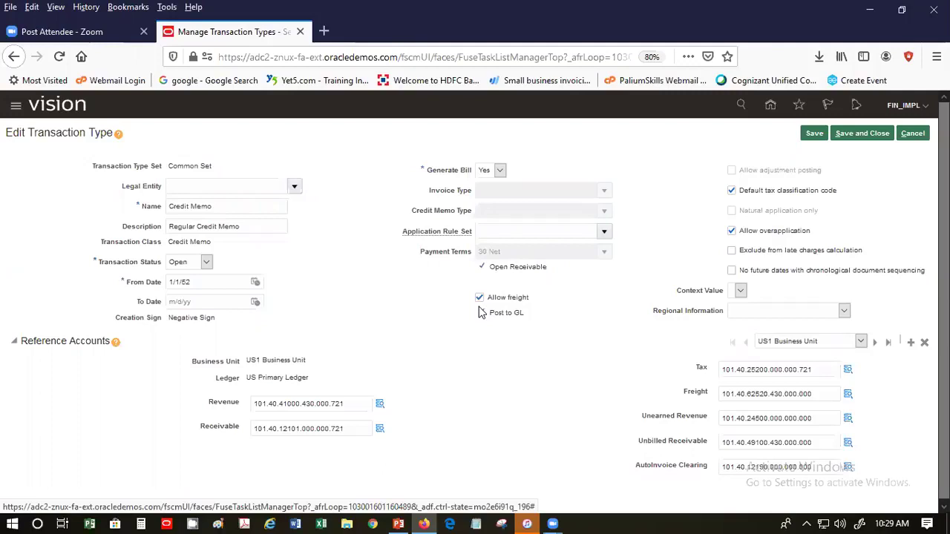
triple_click(179, 319)
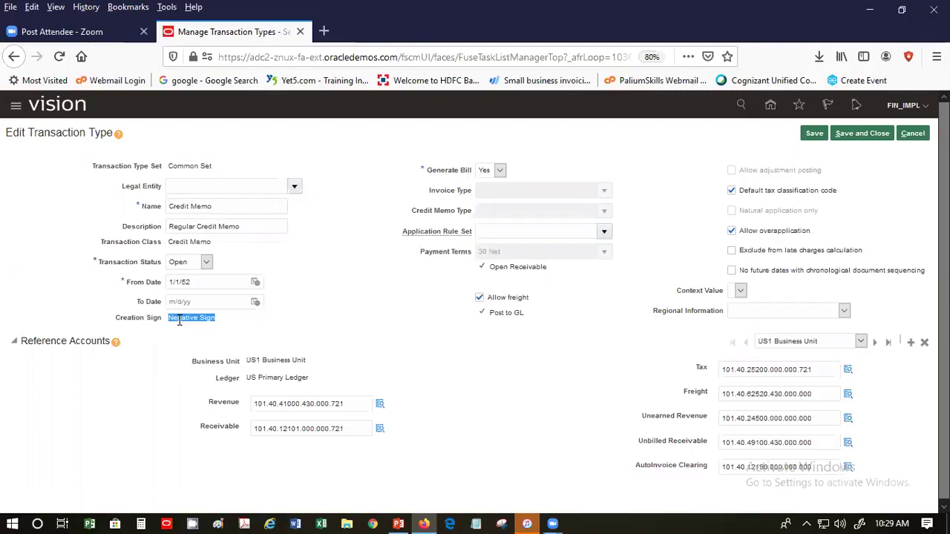
left_click(498, 387)
left_click(924, 135)
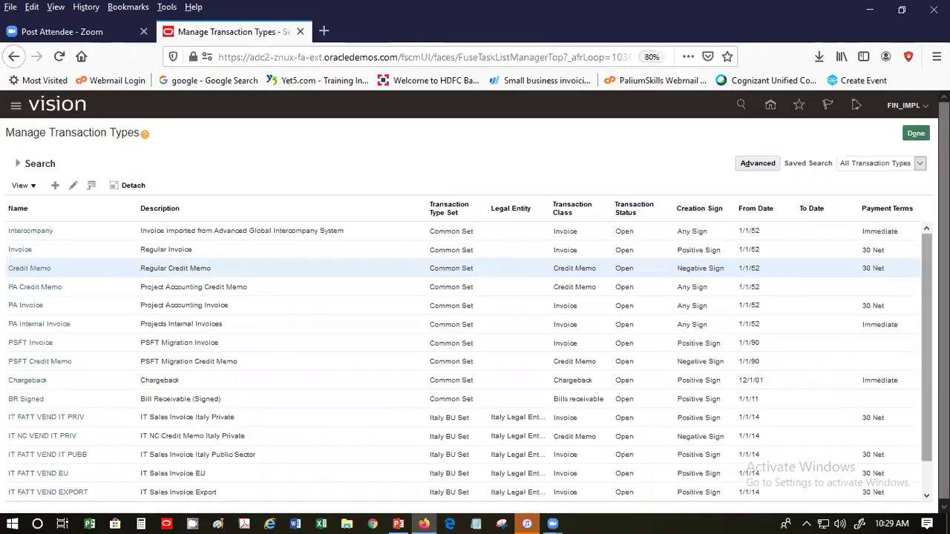
Scroll the transaction types list down and select the Debit Memo and Debit Memo Interest types.
scroll(926, 321, "down", 1)
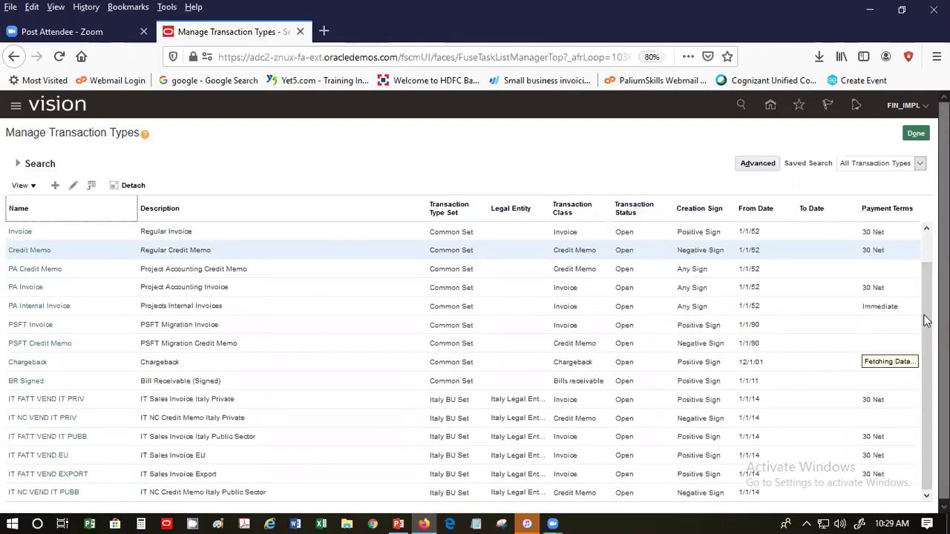
scroll(926, 320, "down", 1)
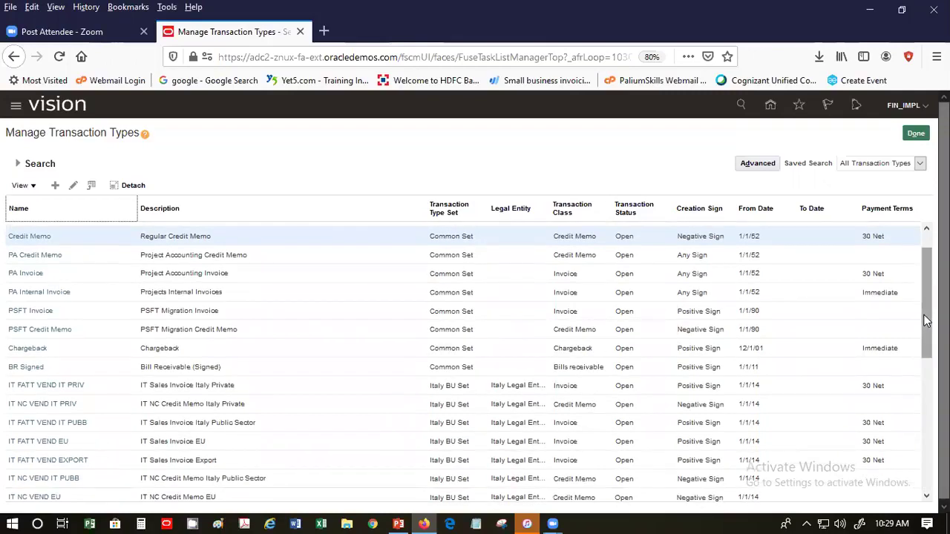
left_click_drag(926, 321, 924, 442)
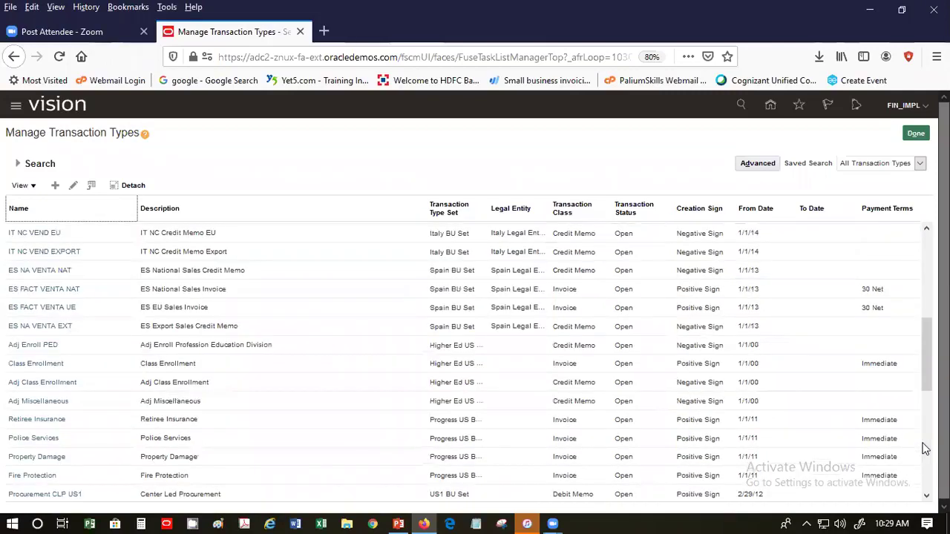
left_click(926, 448)
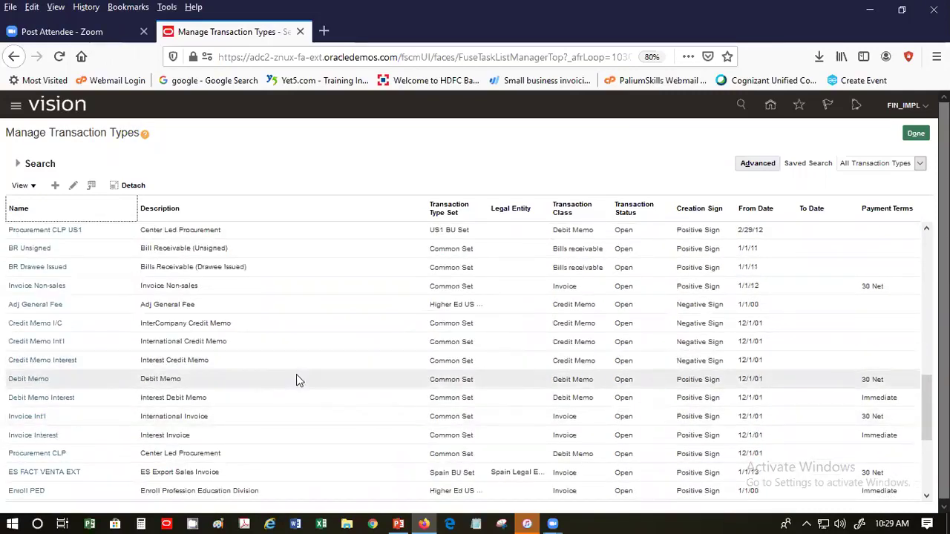
left_click(327, 378)
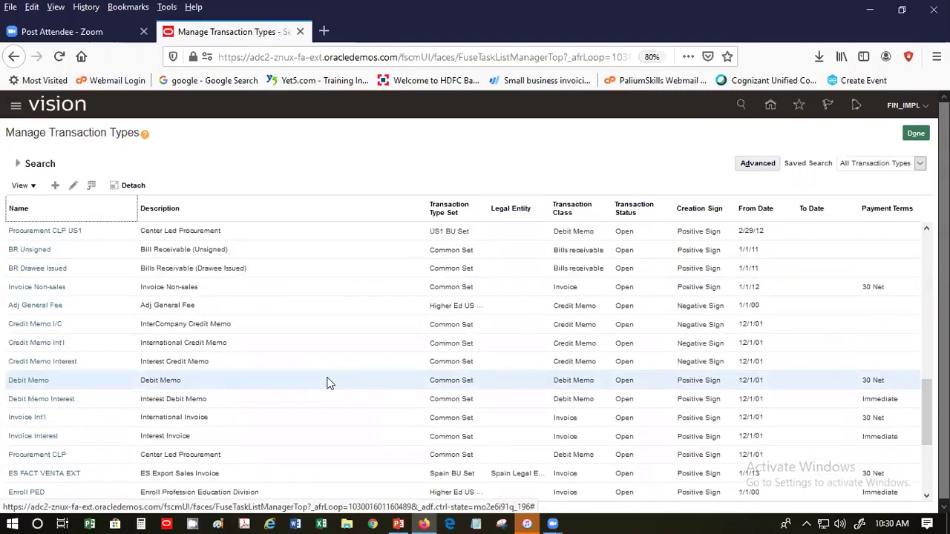
left_click(30, 405)
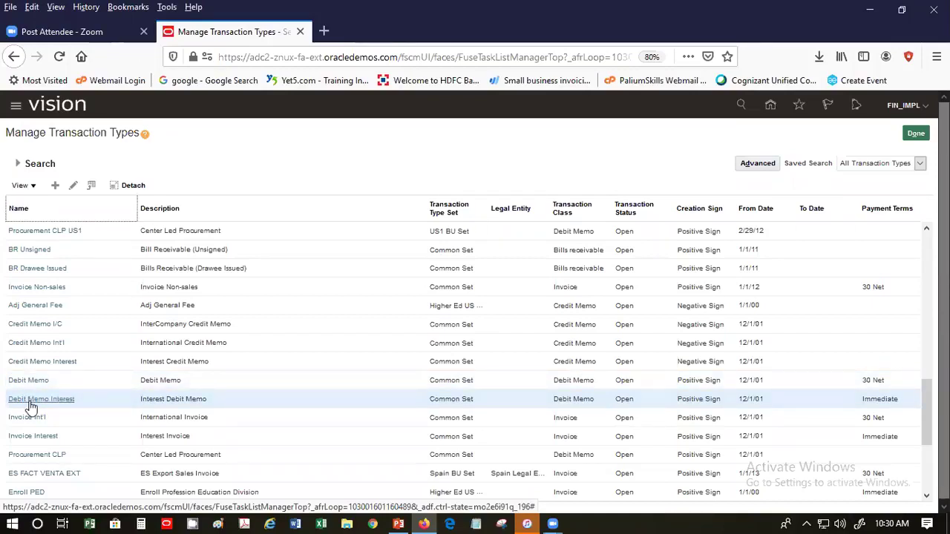
Review the Debit Memo Interest type's settings and reference accounts, then close it unchanged.
left_click(29, 405)
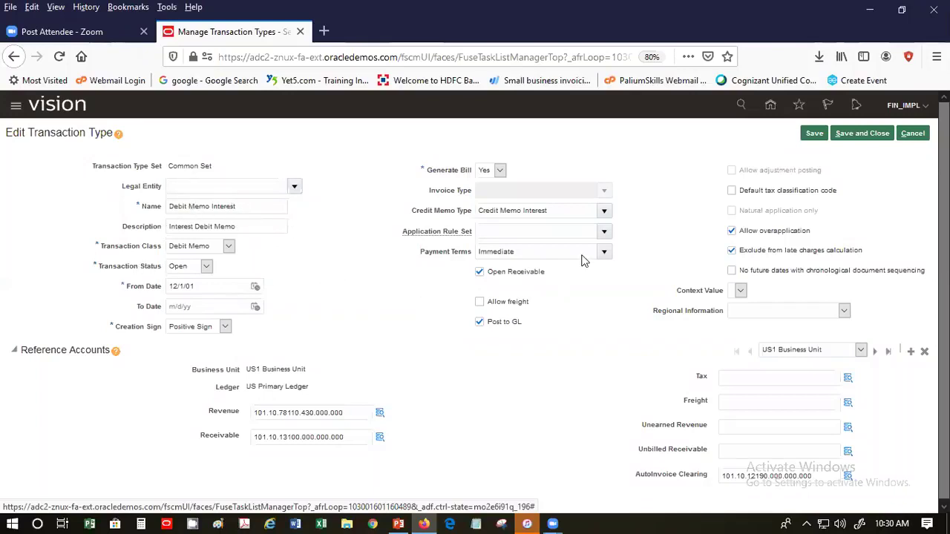
left_click(914, 135)
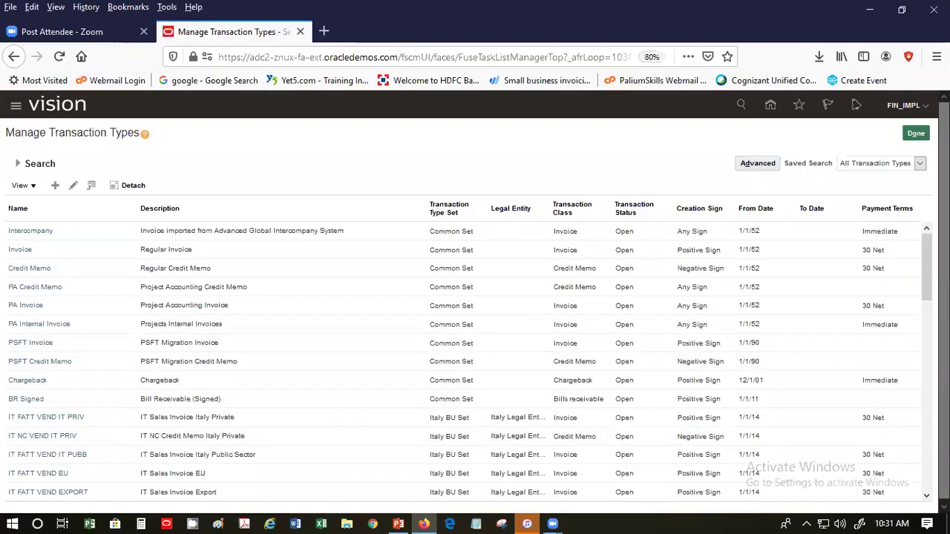
Page through all transaction types, return to the top, and finish with Done.
key("Page_Down")
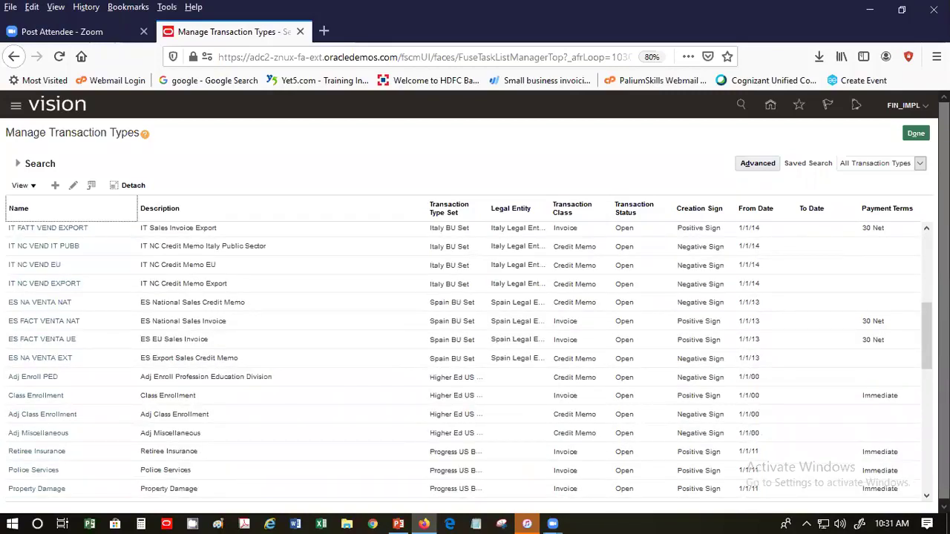
key("Page_Down")
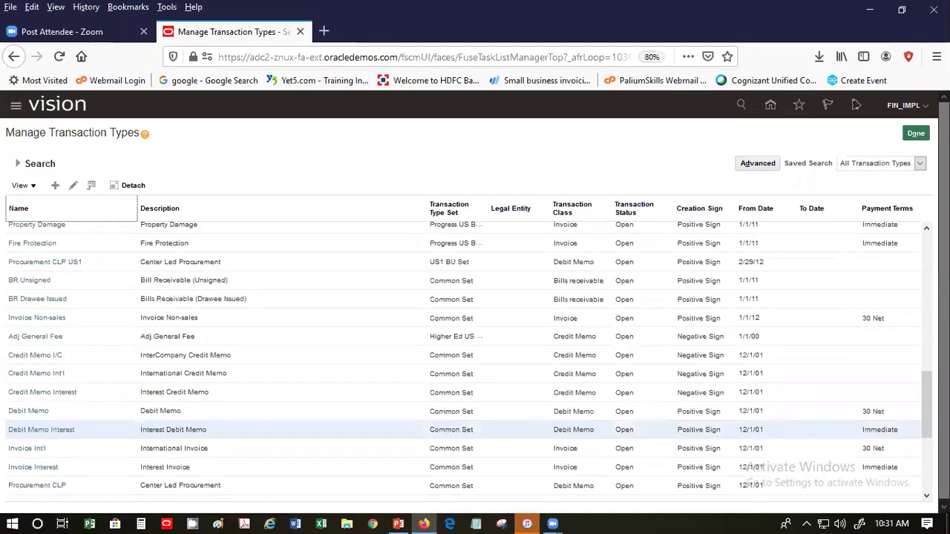
key("Page_Down")
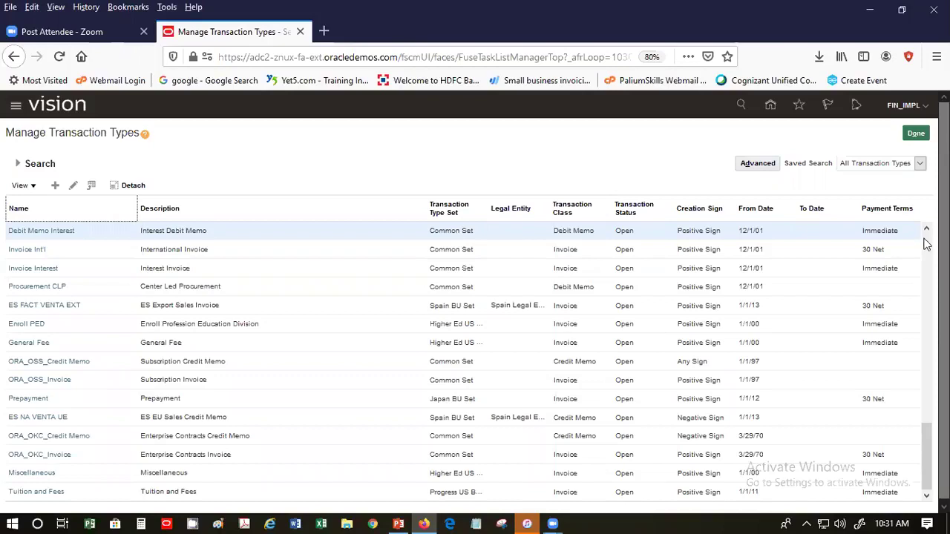
scroll(926, 245, "up", 15)
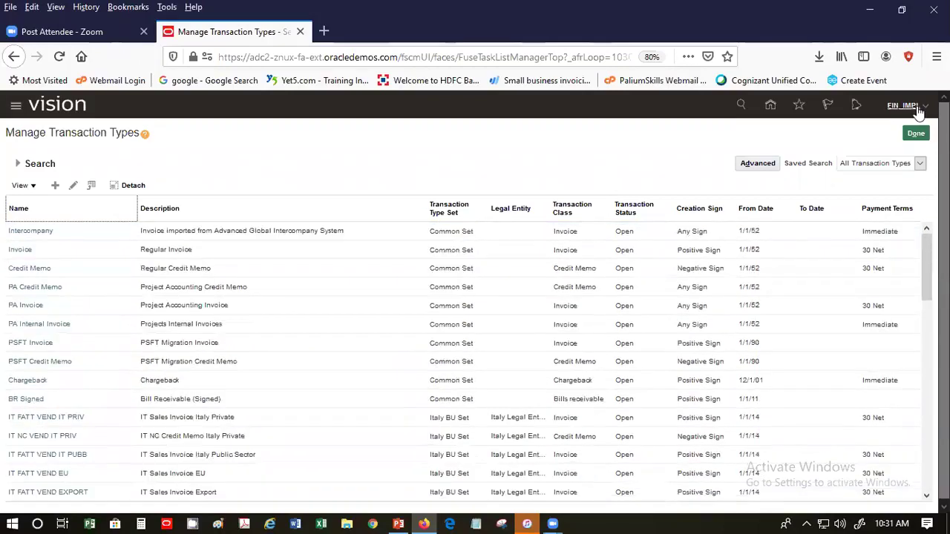
left_click(917, 138)
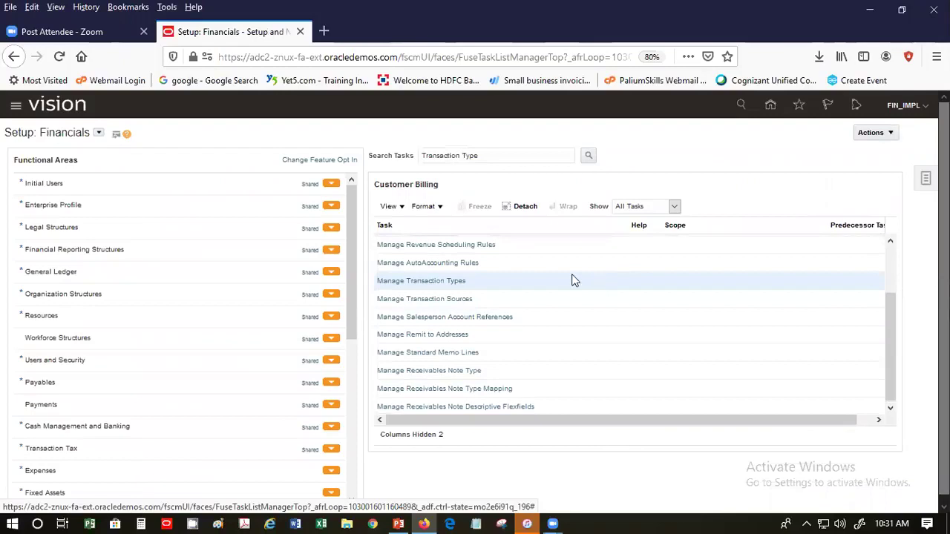
Search Manage AutoAccounting Rules for the 'US1 Business Unit' business unit.
left_click(454, 264)
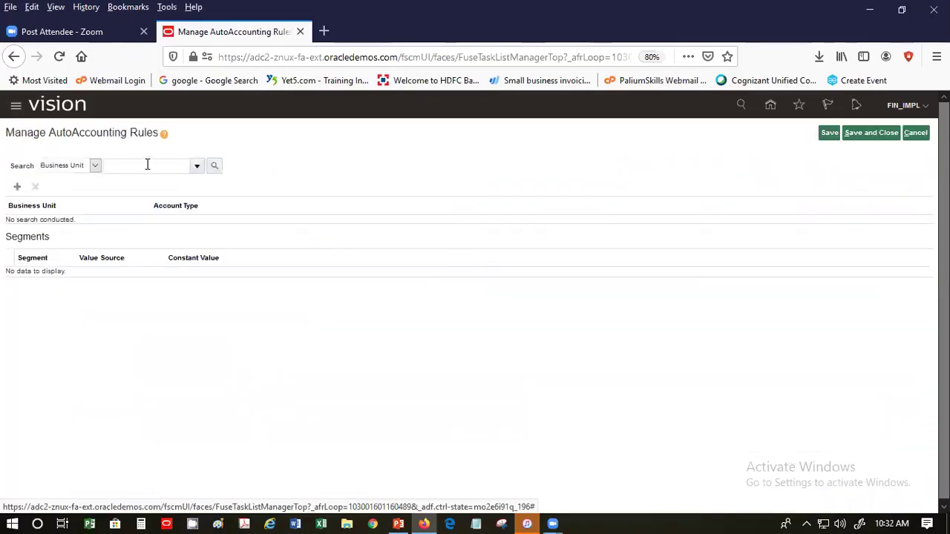
type("US")
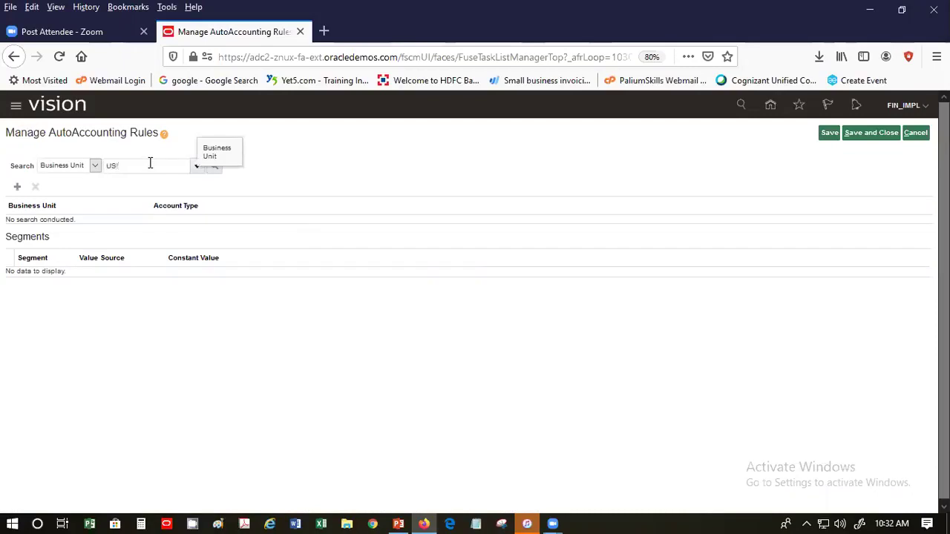
type("1")
key("Return")
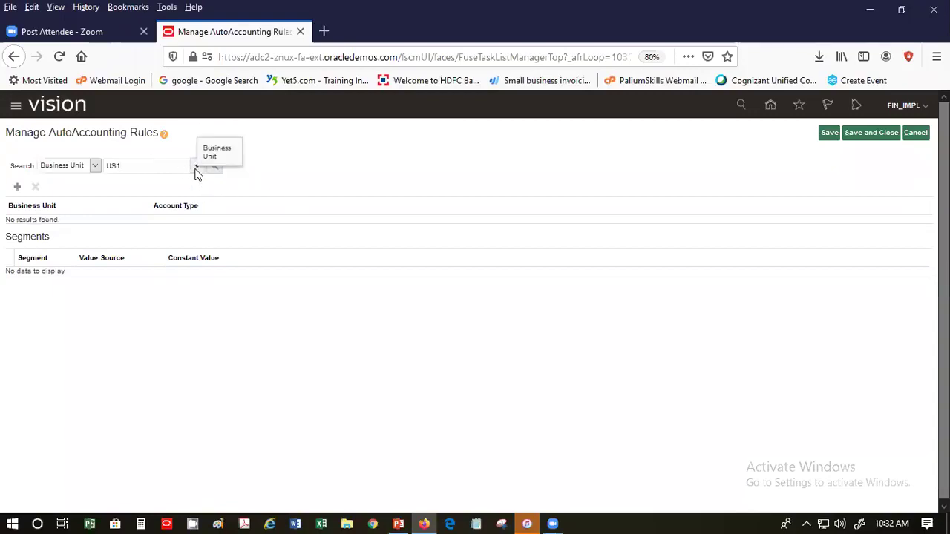
left_click(215, 168)
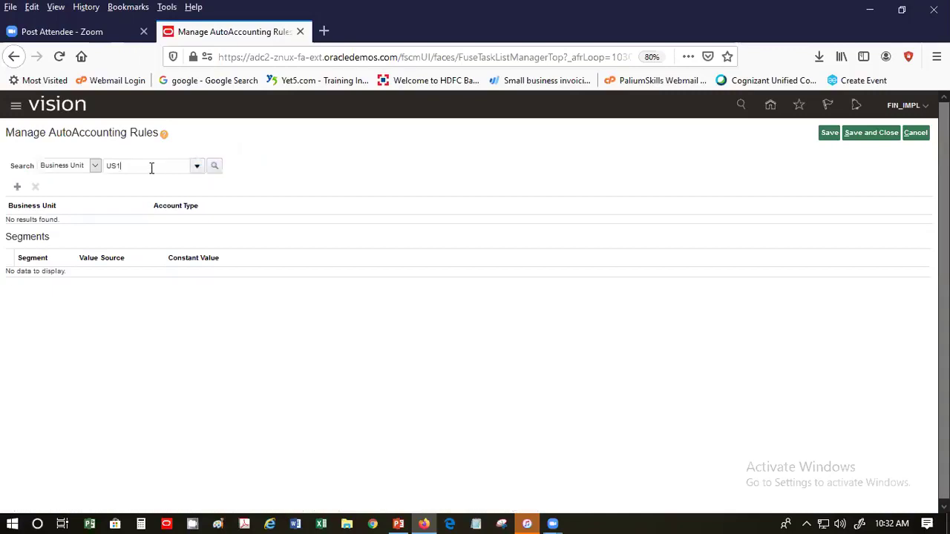
type("B")
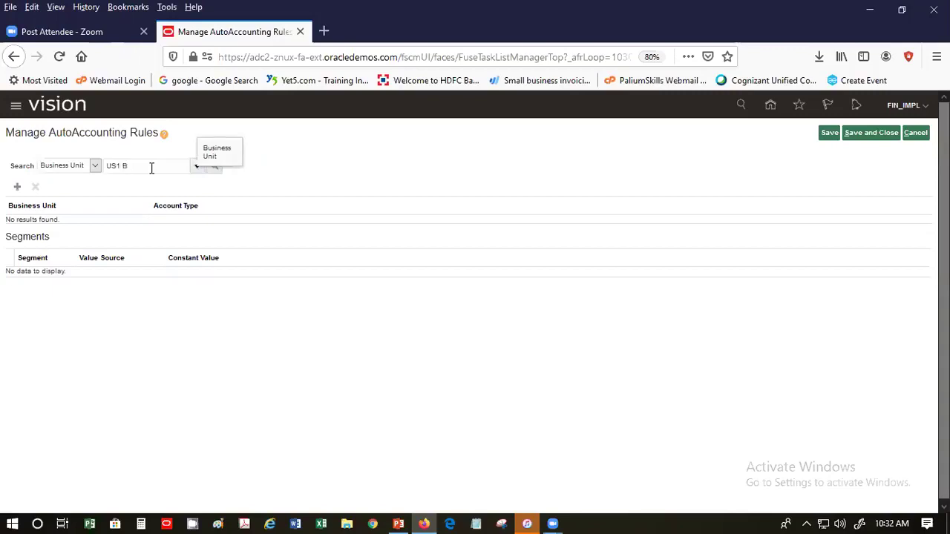
type("usiness Unit")
key("Tab")
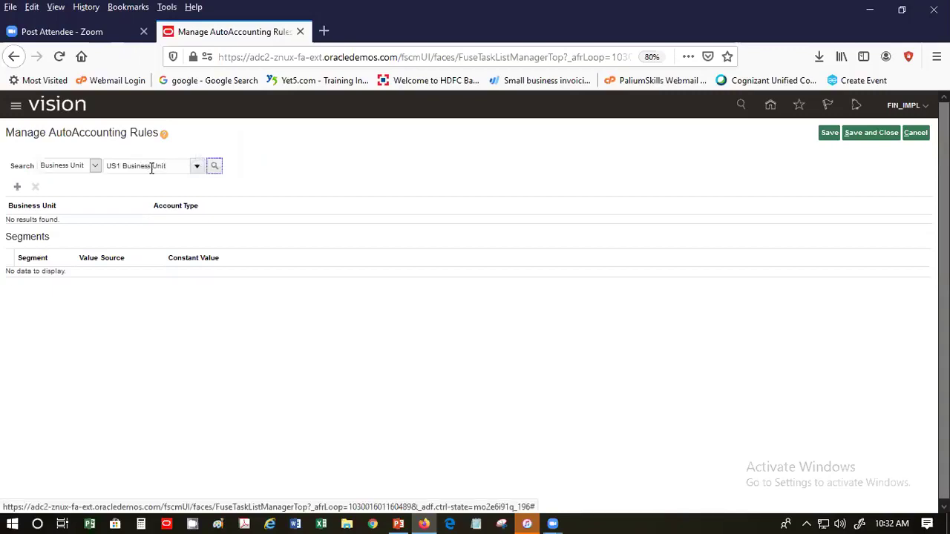
left_click(215, 168)
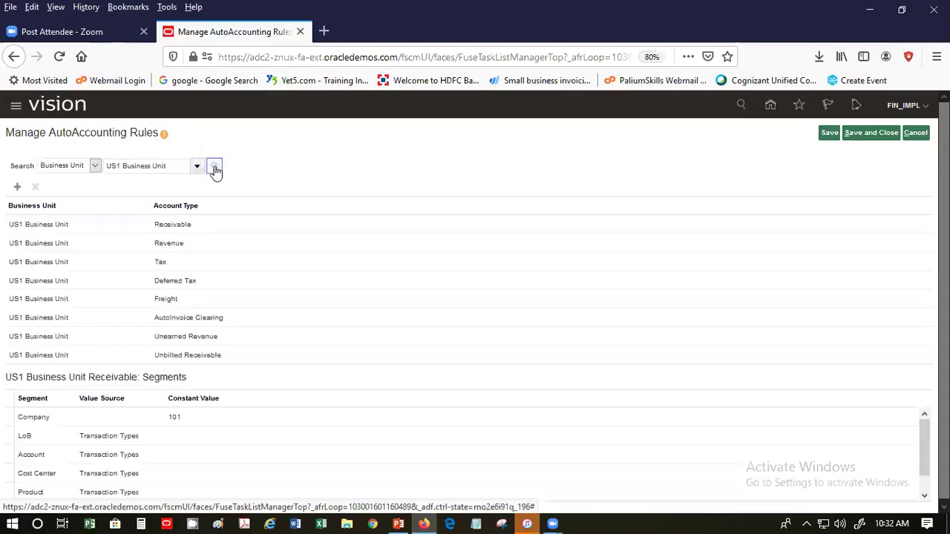
Select the Receivable rule and scroll through its segment value sources.
left_click(125, 224)
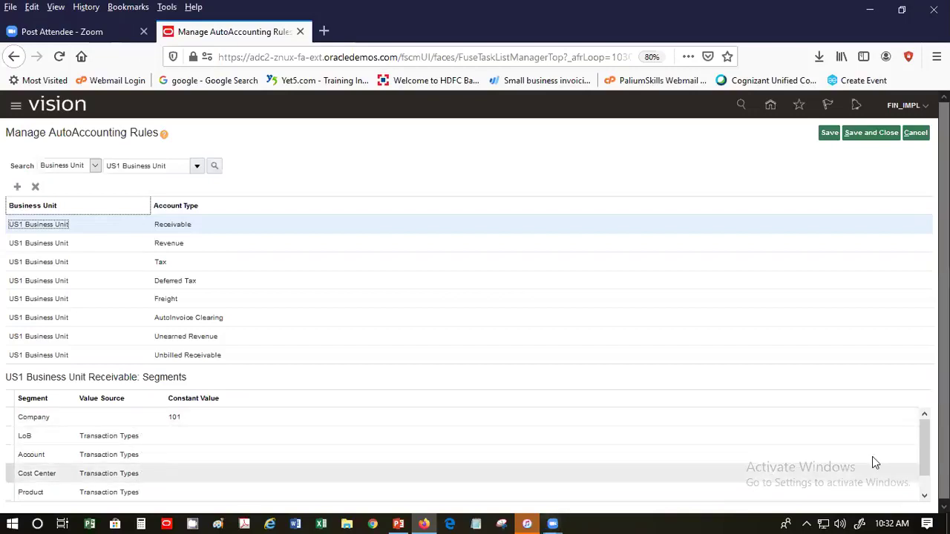
scroll(873, 457, "down", 1)
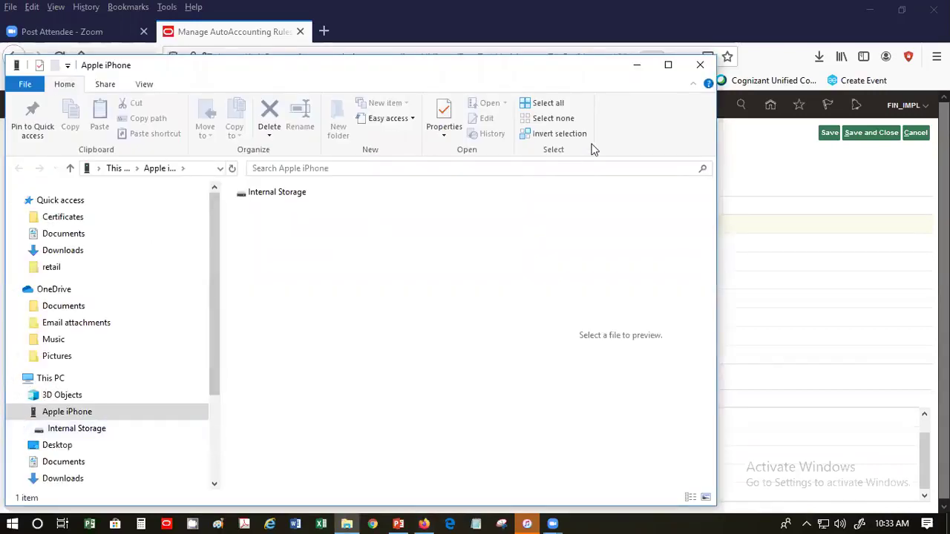
Close the Apple iPhone File Explorer window.
left_click(703, 64)
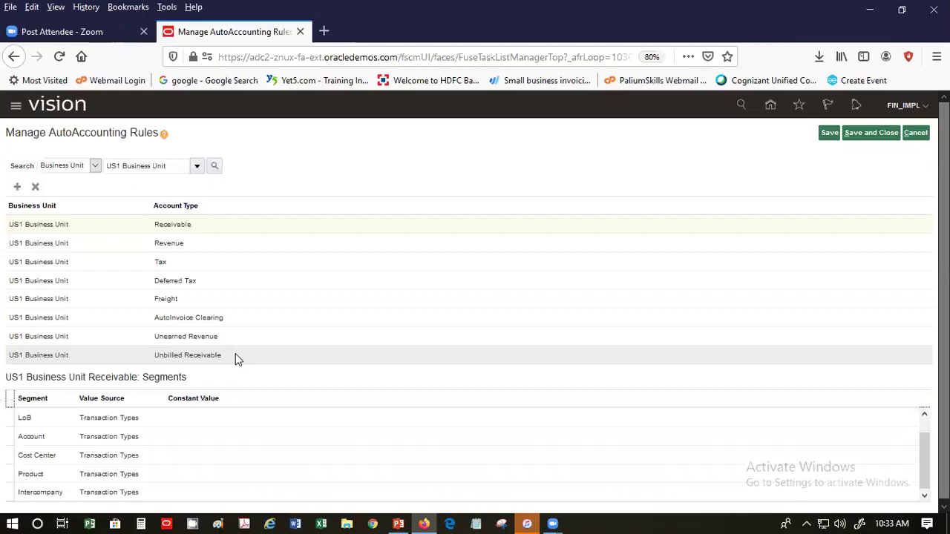
Check the Revenue rule's Cost Center value source, keep Site, and cancel the rules unsaved.
left_click(214, 239)
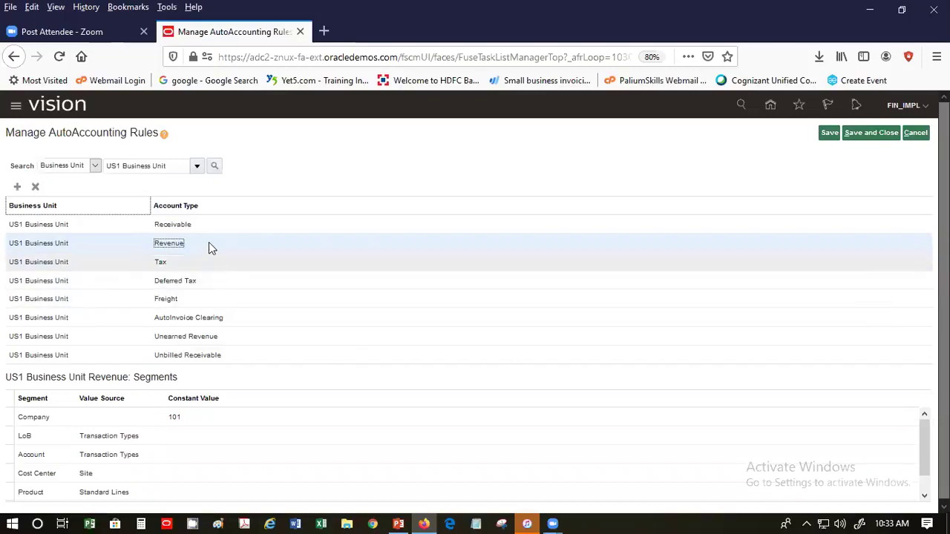
left_click(98, 473)
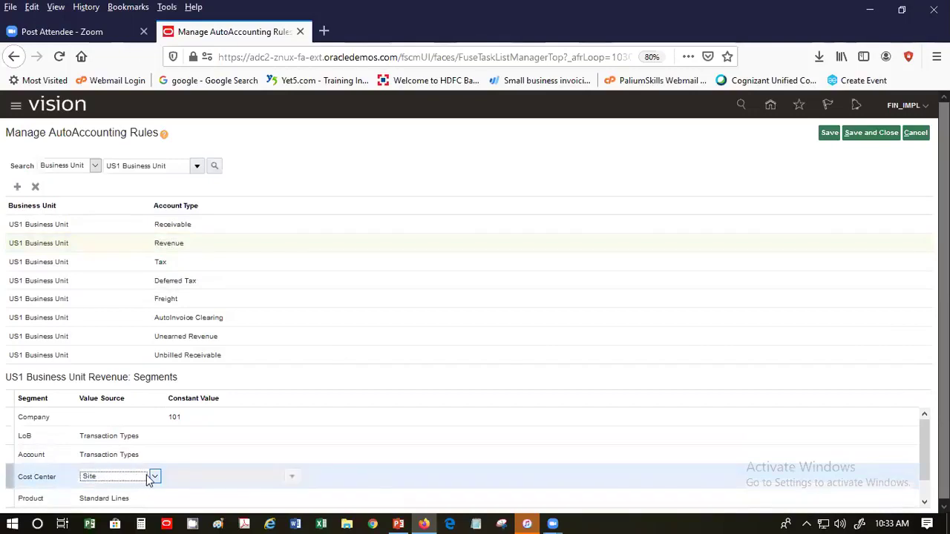
left_click(155, 476)
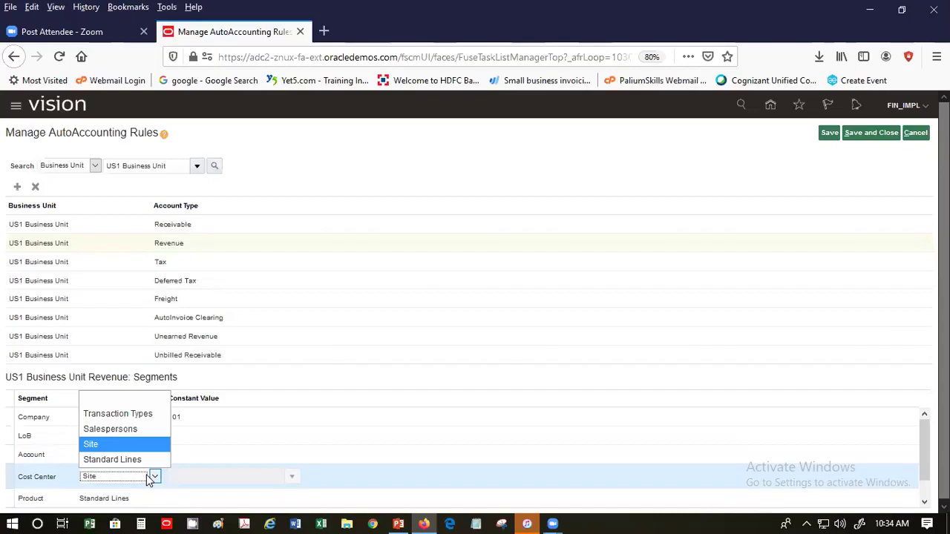
left_click(267, 449)
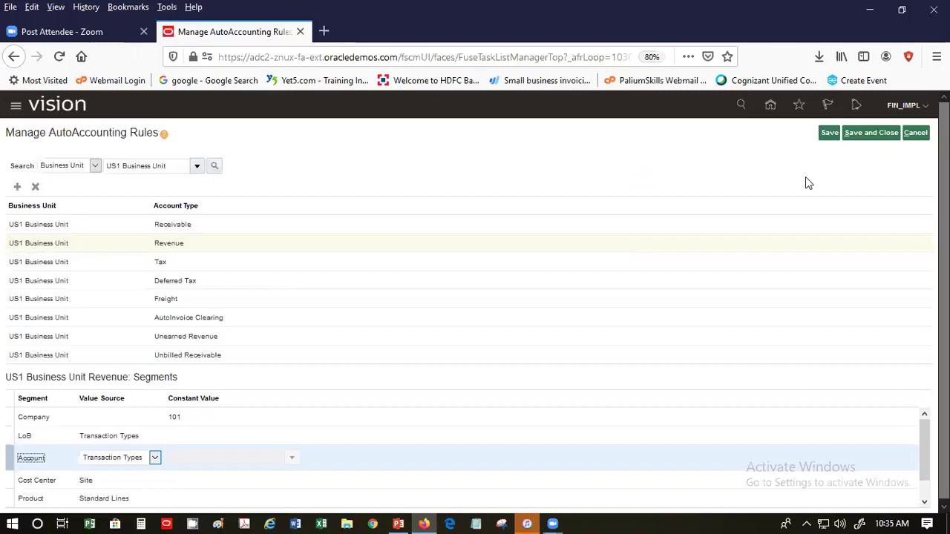
left_click(915, 138)
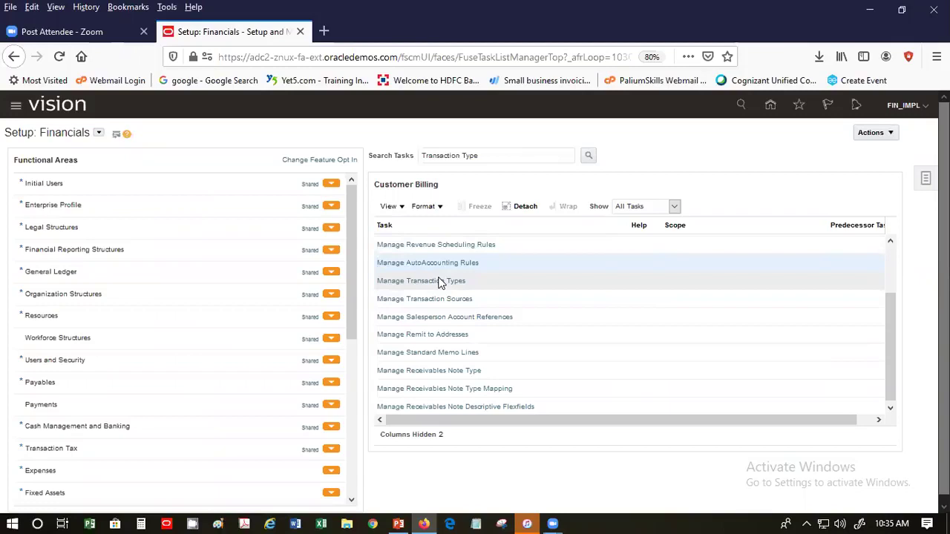
left_click(446, 353)
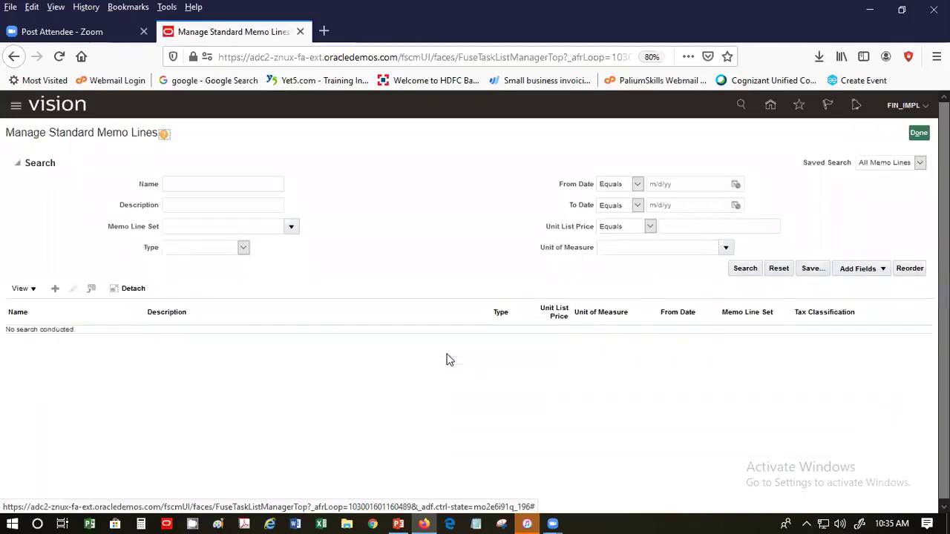
left_click(748, 269)
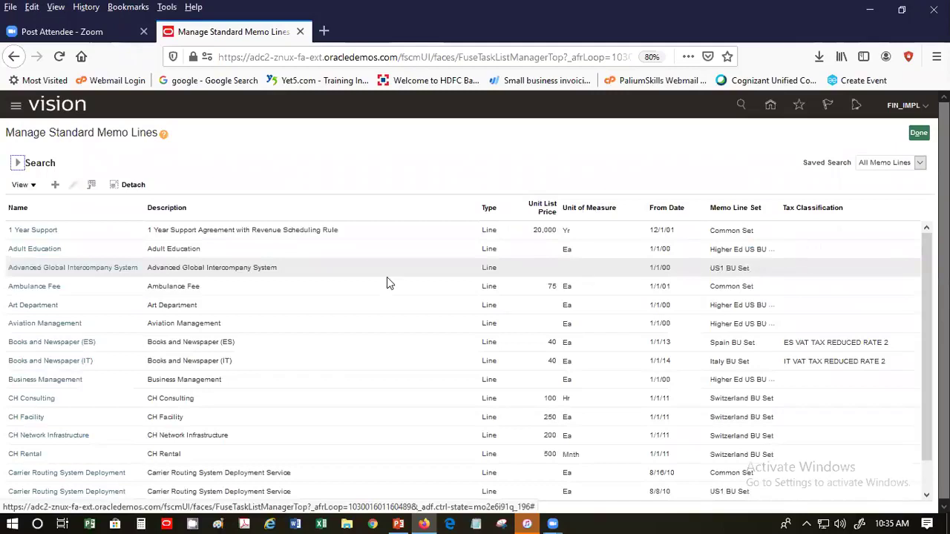
left_click(249, 230)
left_click(541, 236)
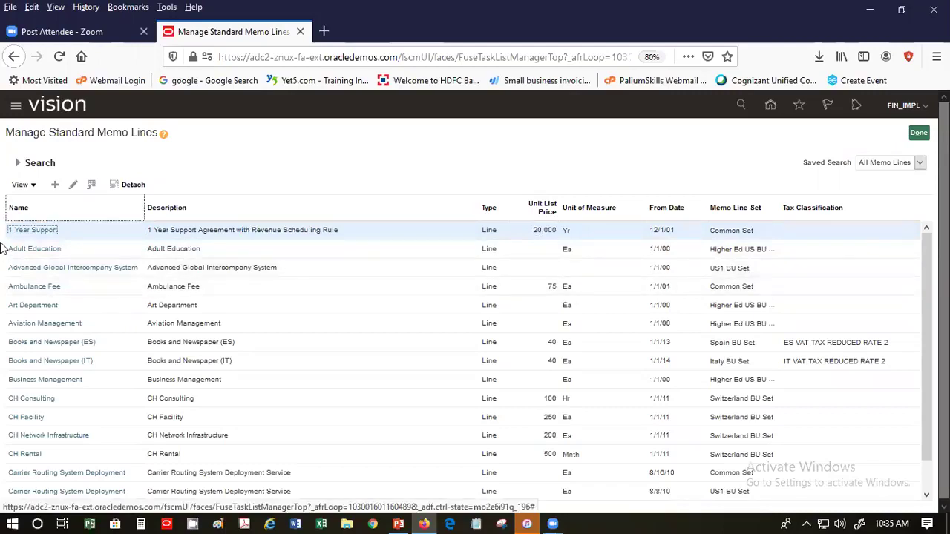
left_click(28, 233)
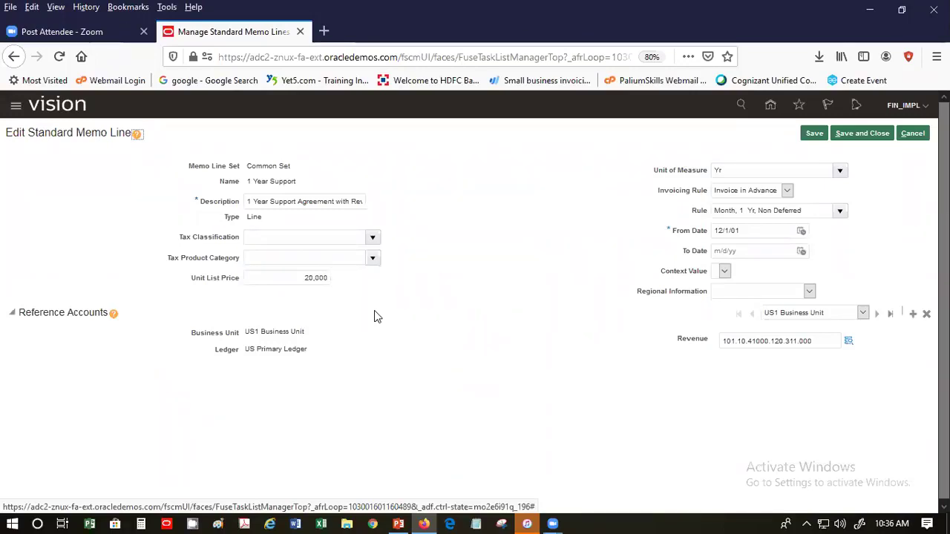
left_click(913, 134)
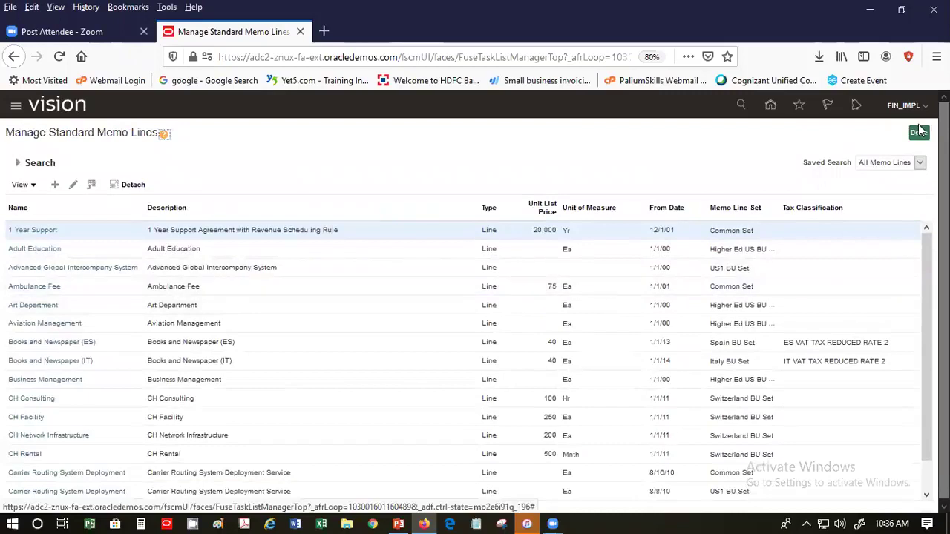
left_click(918, 134)
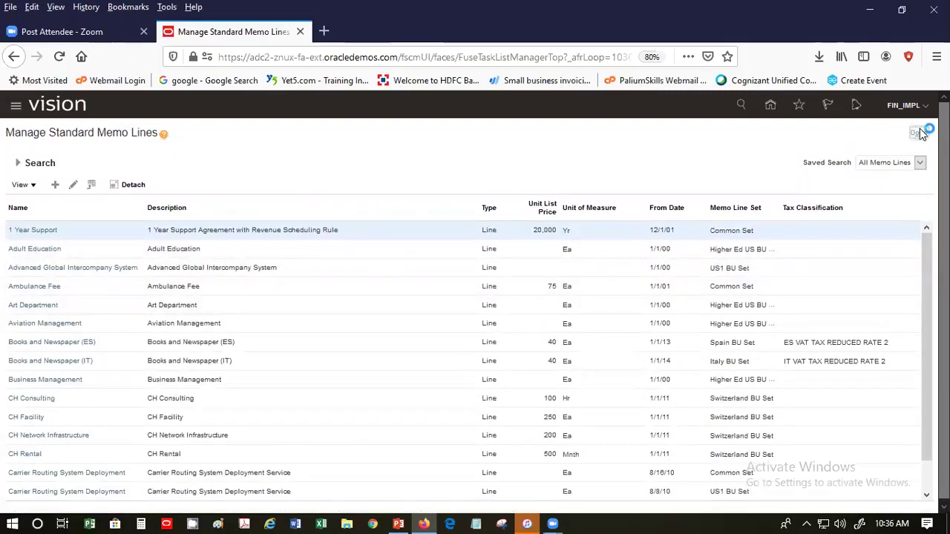